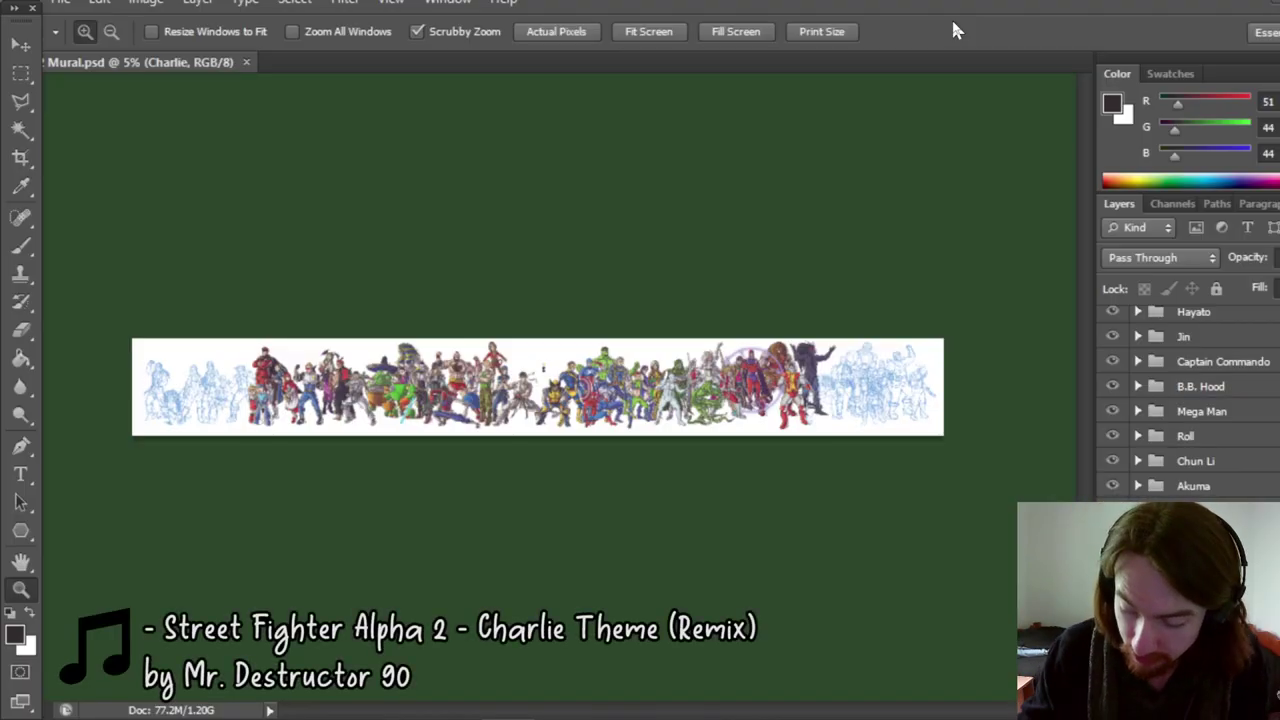
Step: Hide the blue-sketch character groups near the mural's right end, including Spiral, War Machine, Iron Man, Bone-Claw Wolverine, Thanos and Sentinel
{"action": "scroll", "coordinate": [1190, 400], "scroll_direction": "up", "scroll_amount": 4}
{"action": "scroll", "coordinate": [1190, 400], "scroll_direction": "down", "scroll_amount": 2}
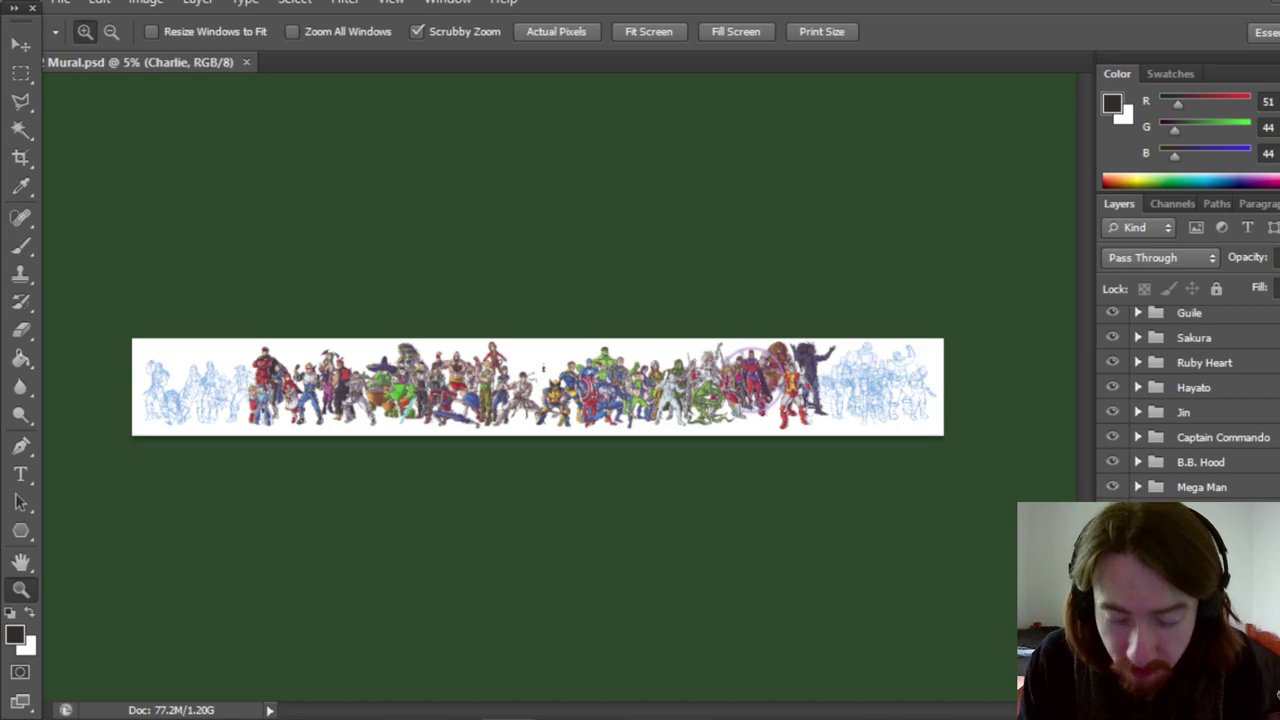
{"action": "scroll", "coordinate": [1190, 400], "scroll_direction": "up", "scroll_amount": 10}
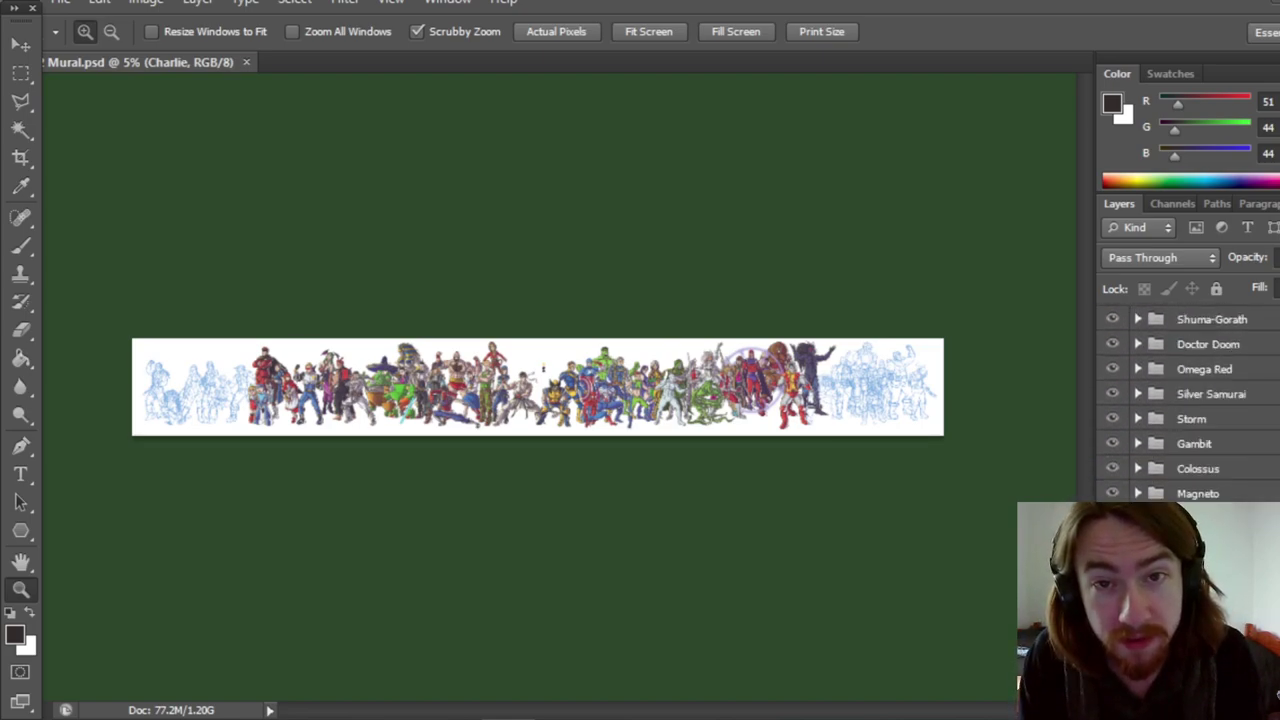
{"action": "scroll", "coordinate": [1190, 400], "scroll_direction": "up", "scroll_amount": 5}
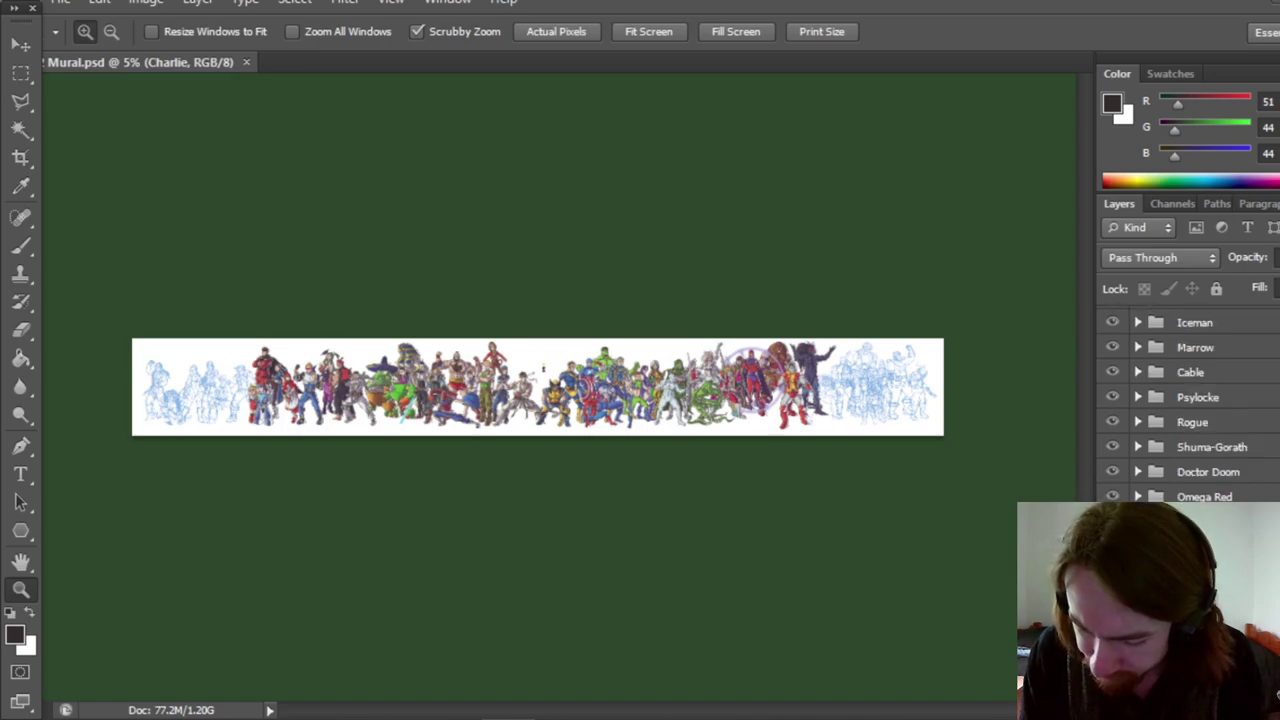
{"action": "scroll", "coordinate": [1190, 400], "scroll_direction": "down", "scroll_amount": 2}
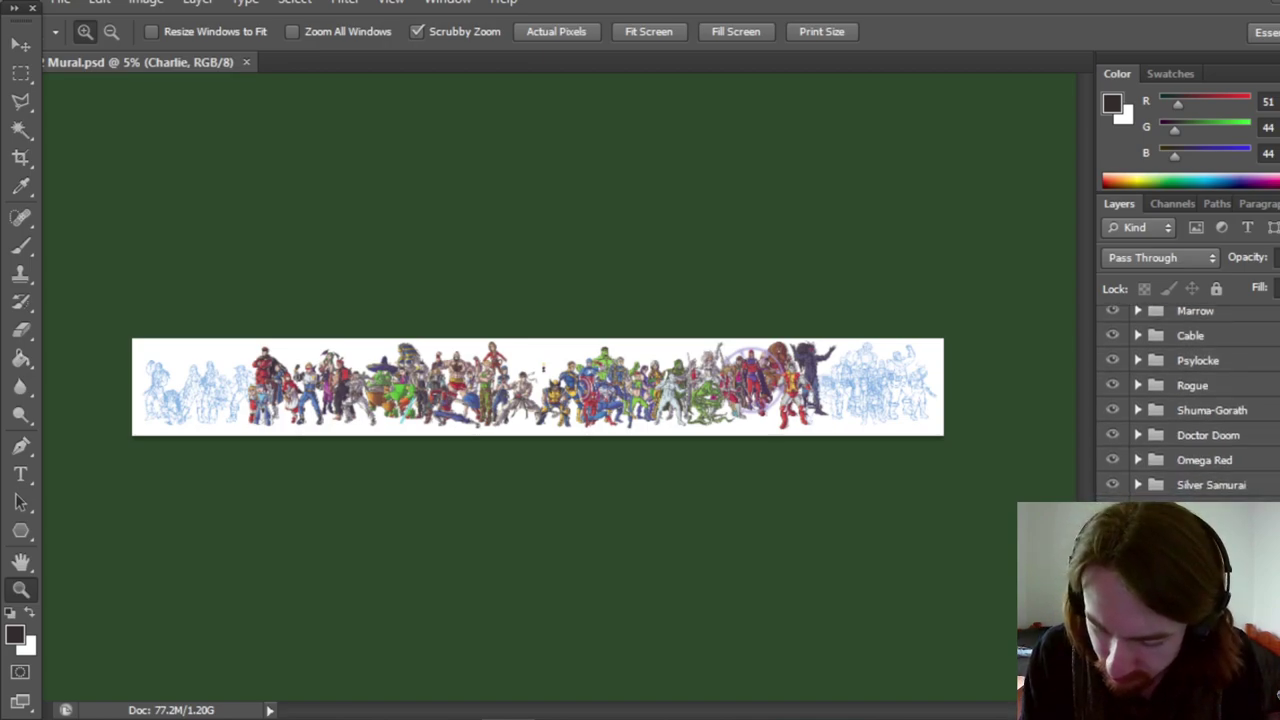
{"action": "scroll", "coordinate": [1264, 492], "scroll_direction": "down", "scroll_amount": 4}
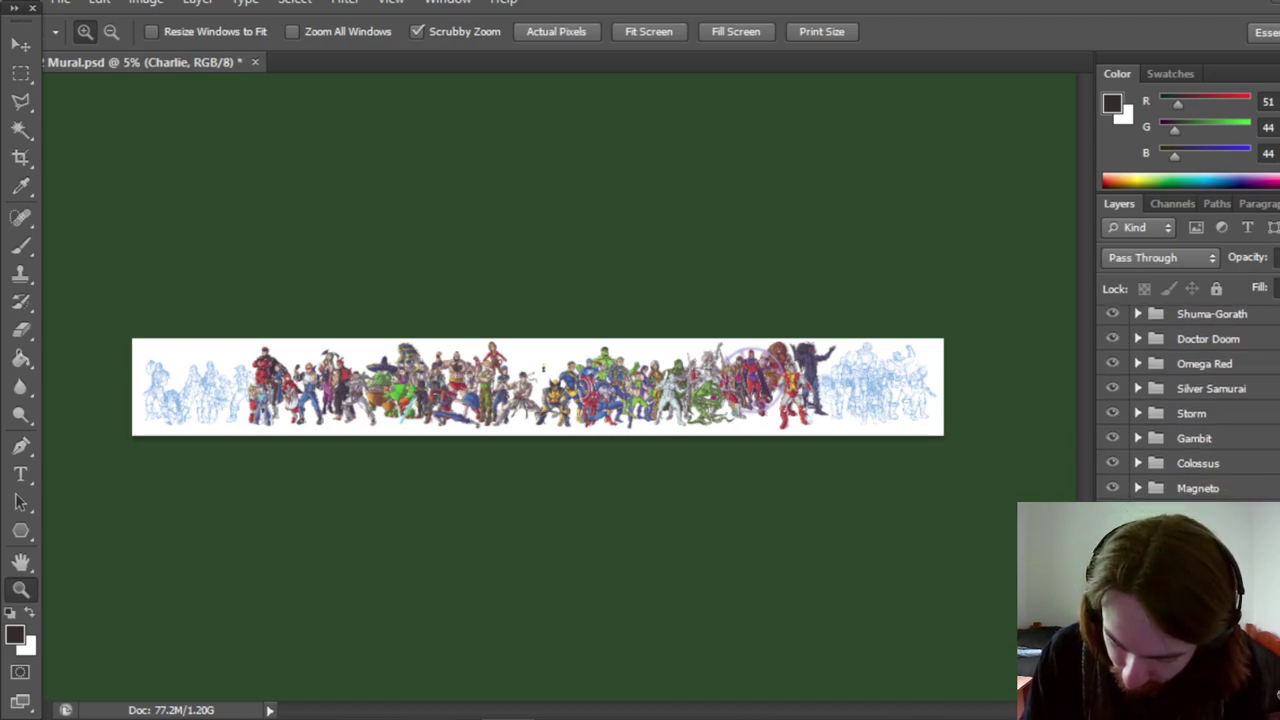
{"action": "left_click", "coordinate": [1112, 588]}
{"action": "scroll", "coordinate": [1190, 400], "scroll_direction": "down", "scroll_amount": 5}
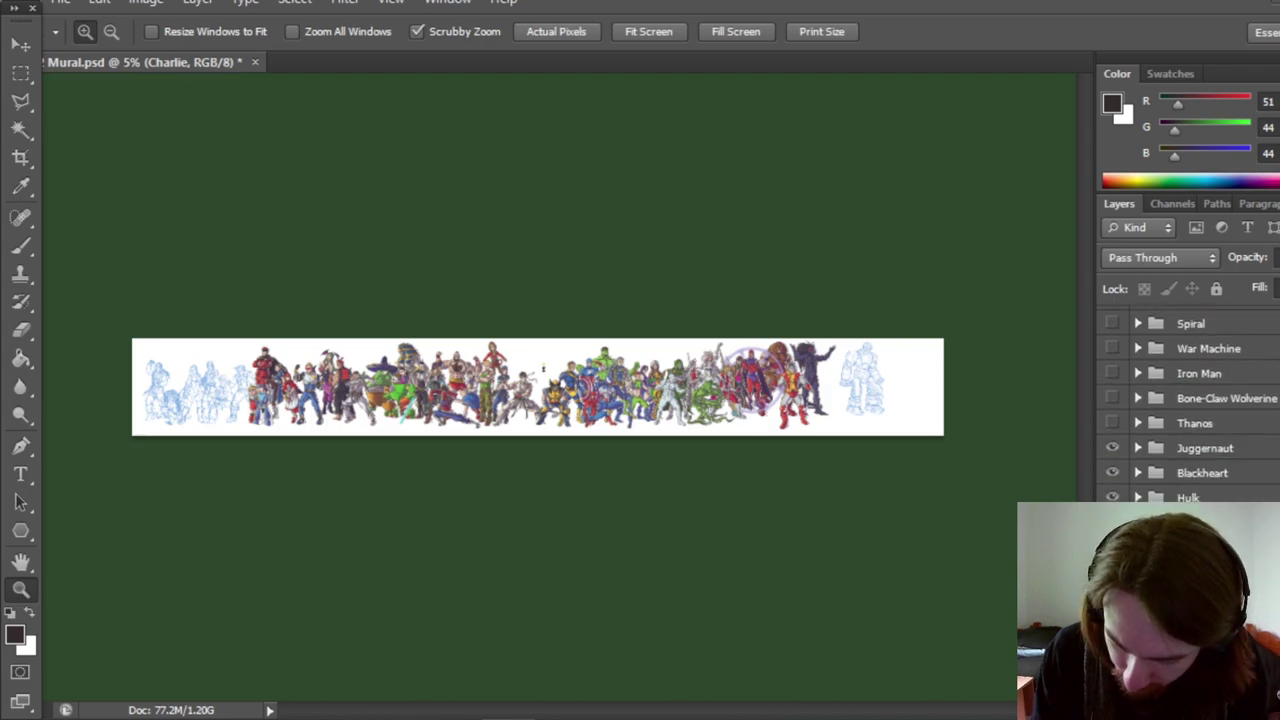
{"action": "key", "text": "Delete"}
{"action": "scroll", "coordinate": [1190, 400], "scroll_direction": "down", "scroll_amount": 8}
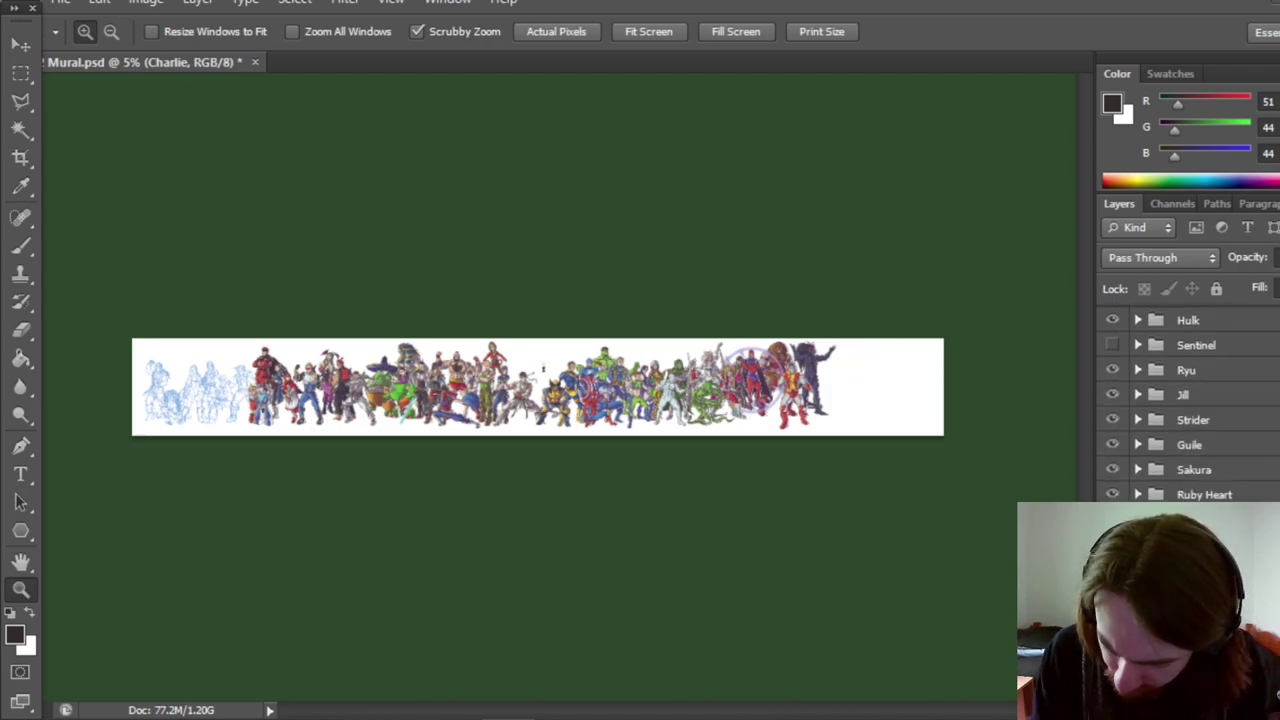
Step: Hide the sketched Dhalsim, Ken, Servbot, Cammy, Felicia and Dan groups, keeping Morrigan shown
{"action": "scroll", "coordinate": [1190, 400], "scroll_direction": "down", "scroll_amount": 6}
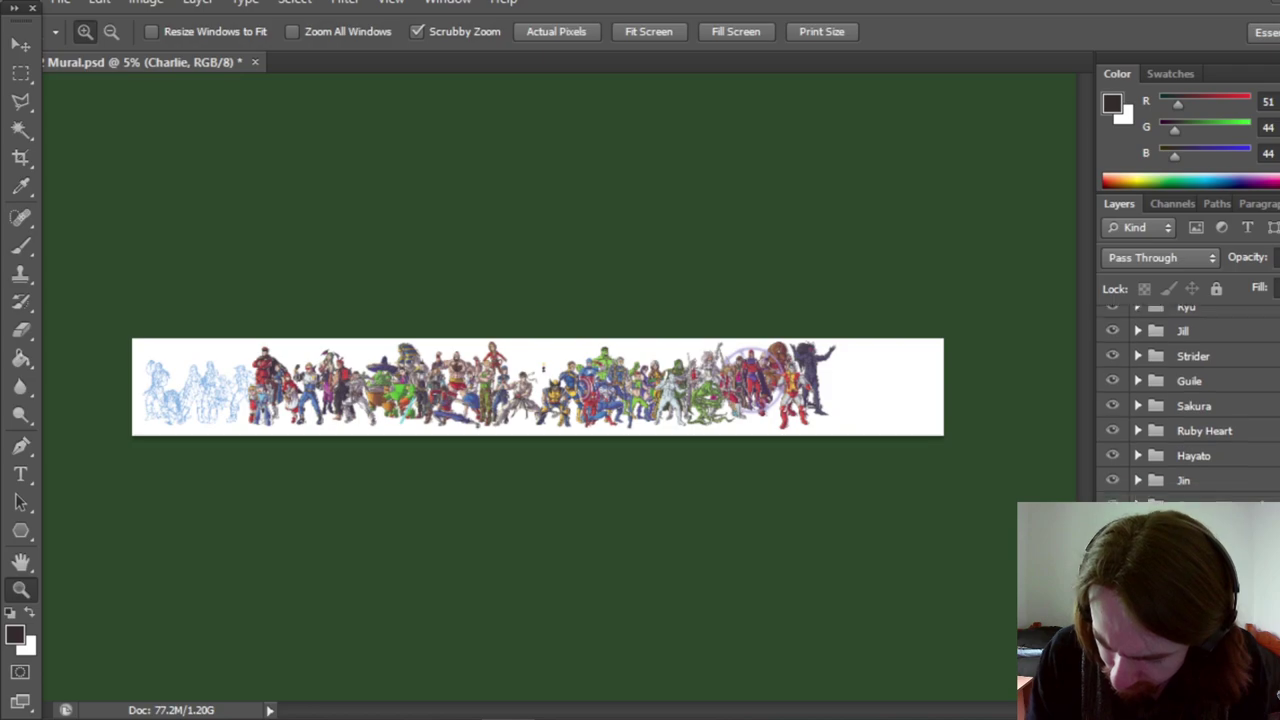
{"action": "scroll", "coordinate": [1190, 400], "scroll_direction": "down", "scroll_amount": 7}
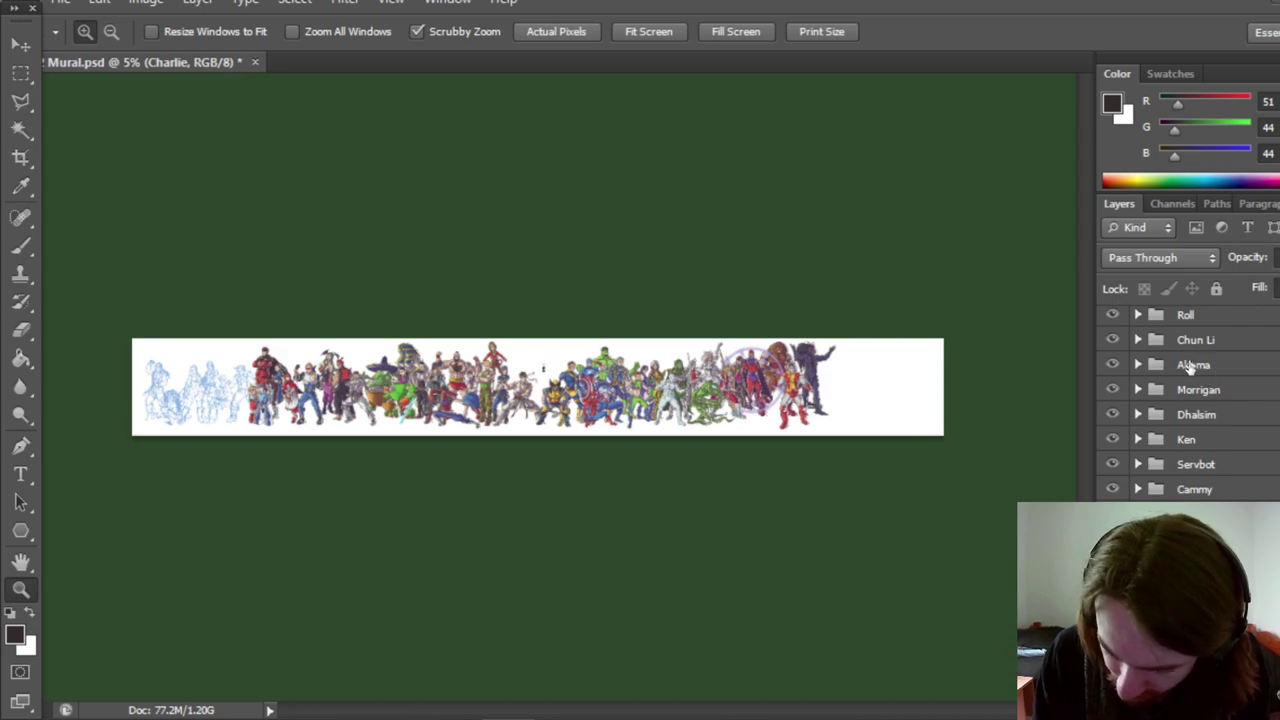
{"action": "left_click_drag", "start_coordinate": [1112, 396], "coordinate": [1112, 464]}
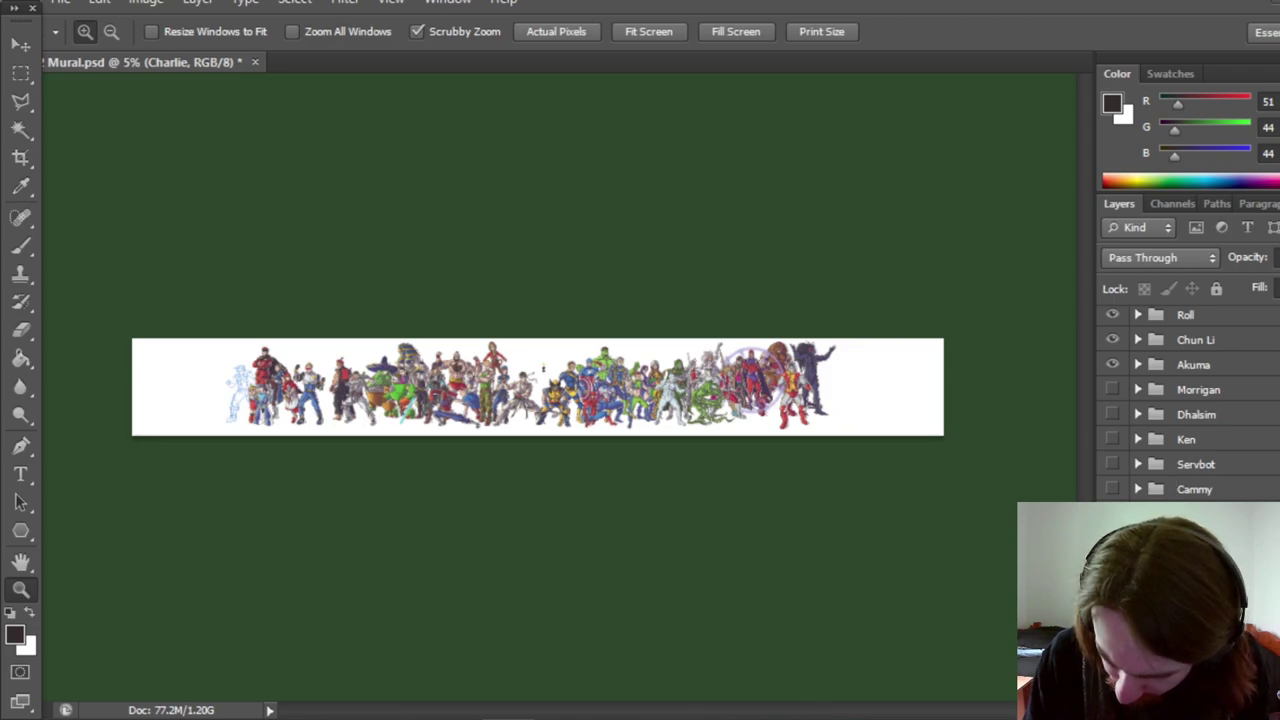
{"action": "left_click", "coordinate": [1112, 389]}
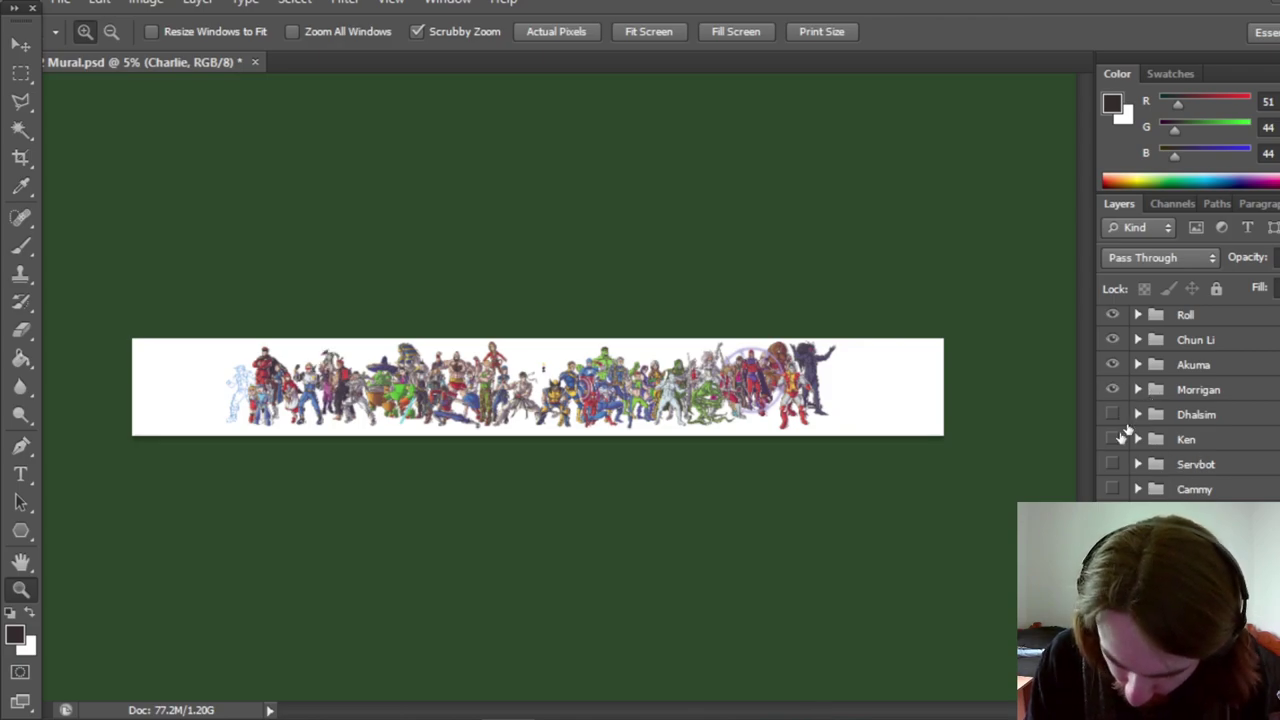
{"action": "scroll", "coordinate": [1188, 400], "scroll_direction": "down", "scroll_amount": 2}
{"action": "scroll", "coordinate": [1188, 400], "scroll_direction": "up", "scroll_amount": 2}
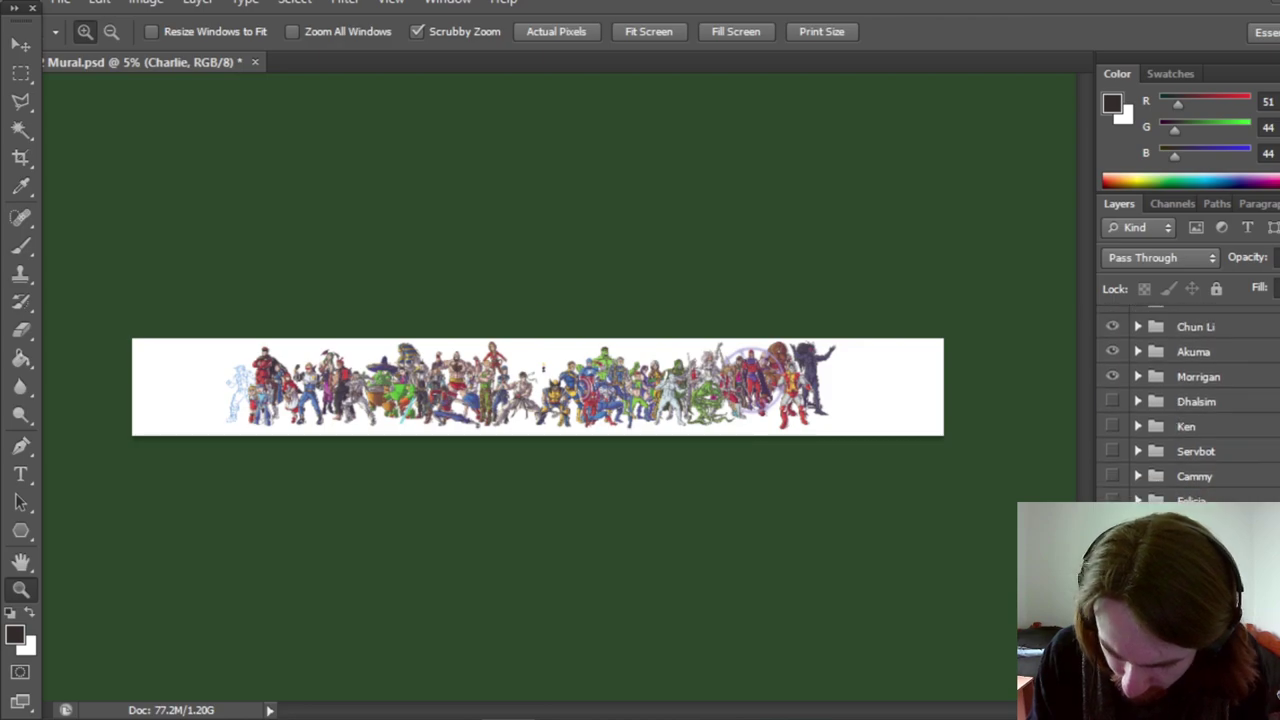
{"action": "scroll", "coordinate": [1188, 400], "scroll_direction": "down", "scroll_amount": 4}
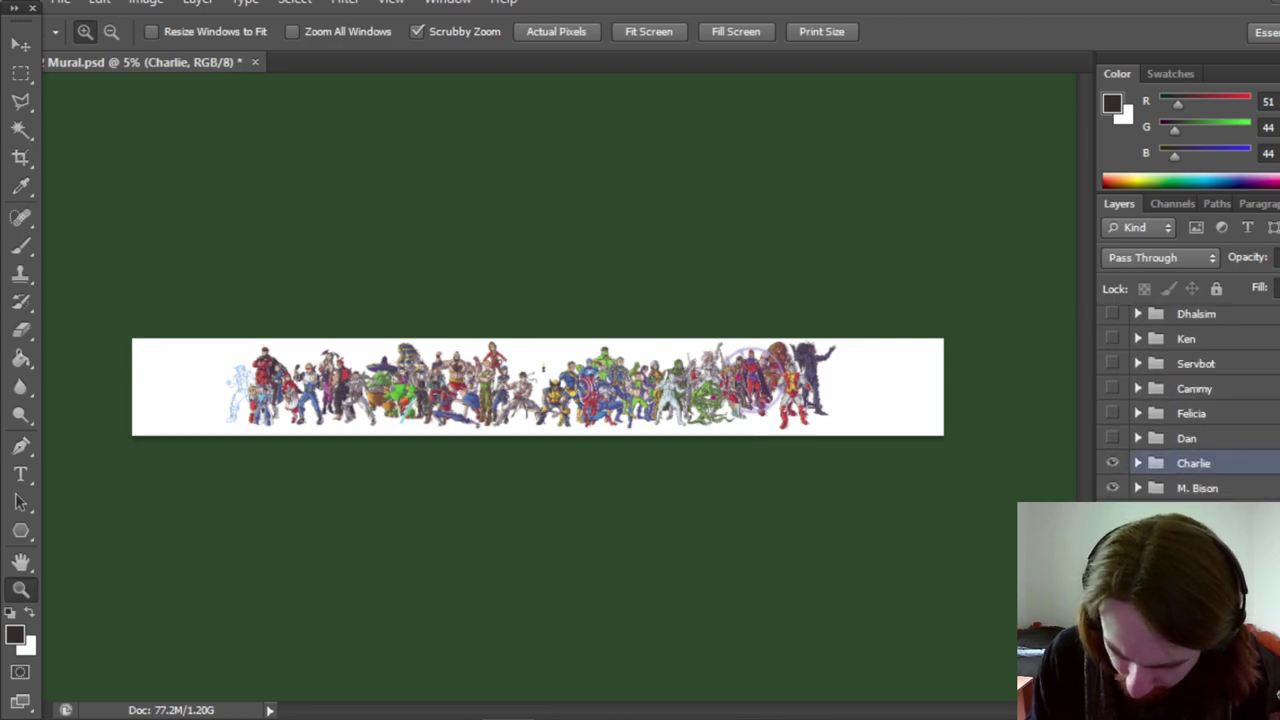
Step: Examine the Charlie sketch and the finished characters standing beside it up close
{"action": "key", "text": "ctrl+equal"}
{"action": "key", "text": "ctrl+equal"}
{"action": "key", "text": "ctrl+equal"}
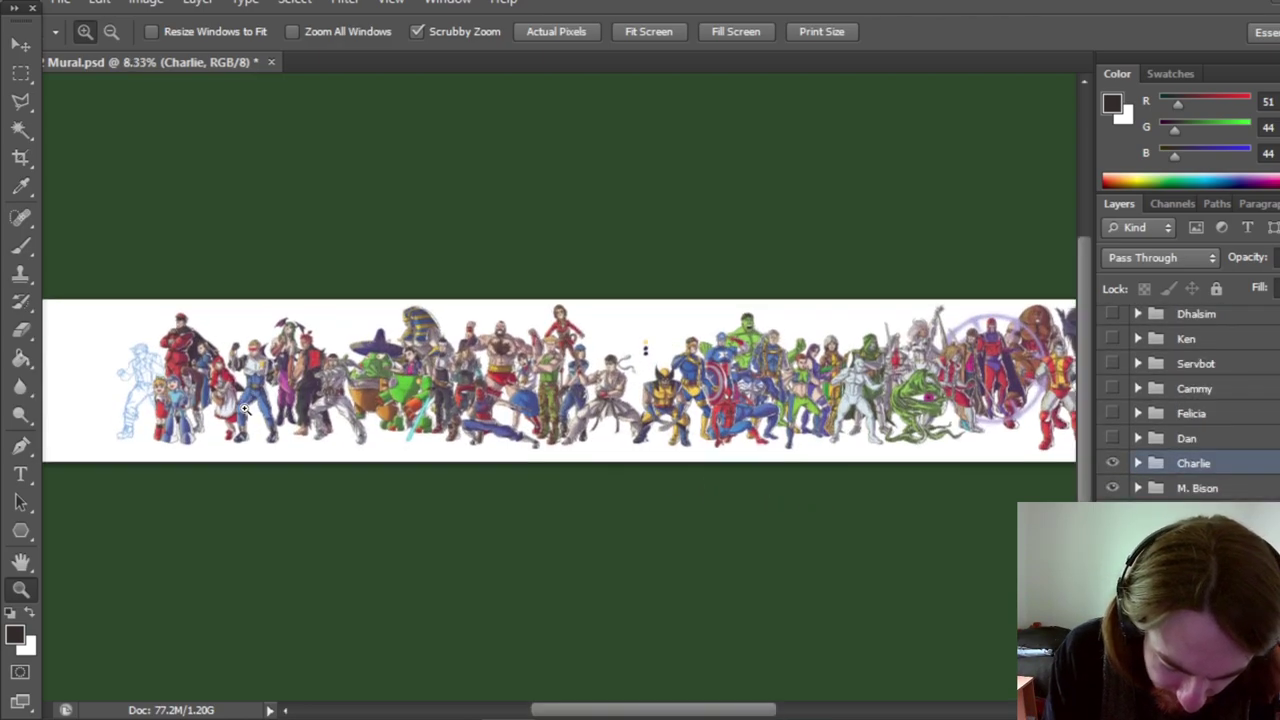
{"action": "scroll", "coordinate": [390, 380], "scroll_direction": "left", "scroll_amount": 3}
{"action": "left_click", "coordinate": [390, 380]}
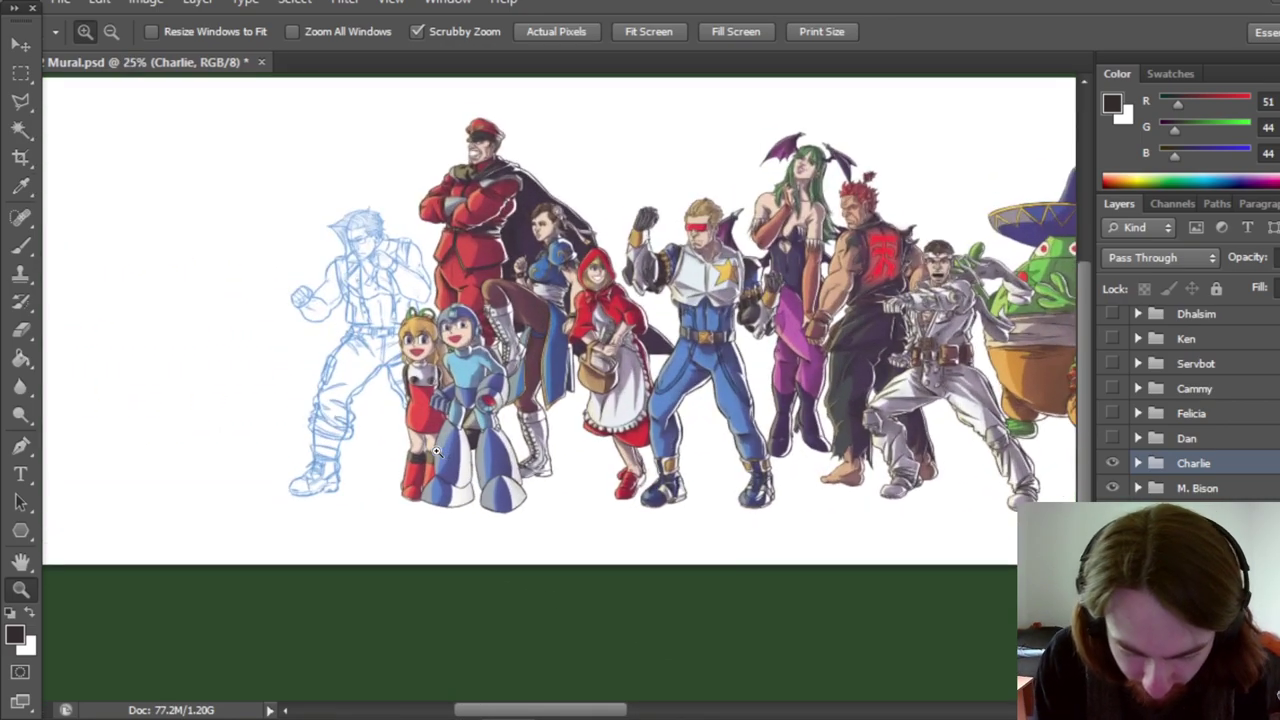
{"action": "left_click", "coordinate": [382, 455]}
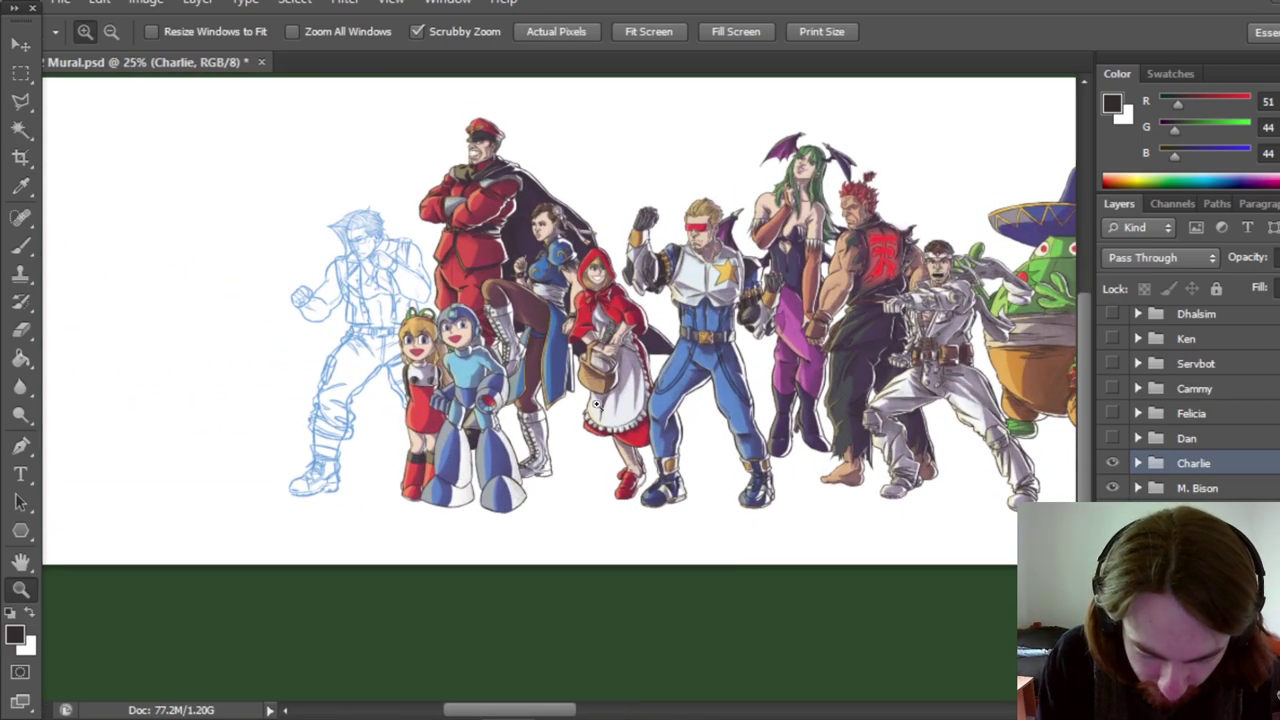
{"action": "left_click", "coordinate": [390, 400]}
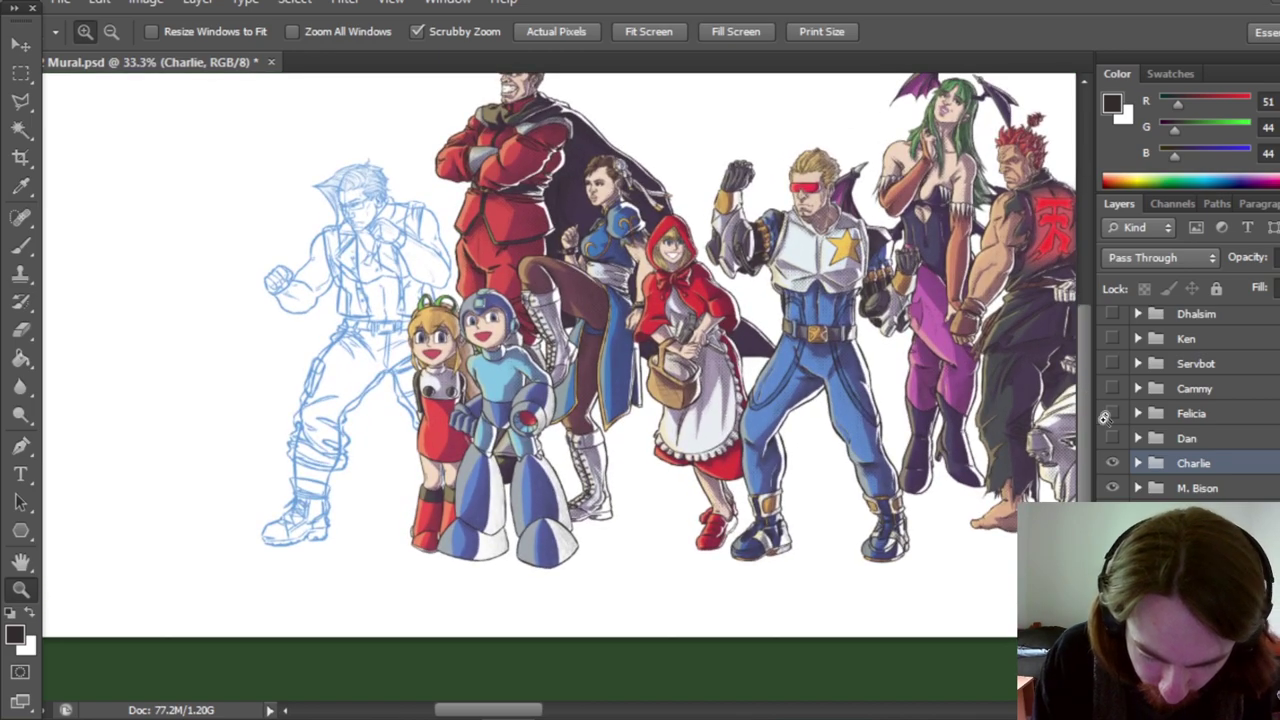
{"action": "scroll", "coordinate": [1087, 418], "scroll_direction": "up", "scroll_amount": 2}
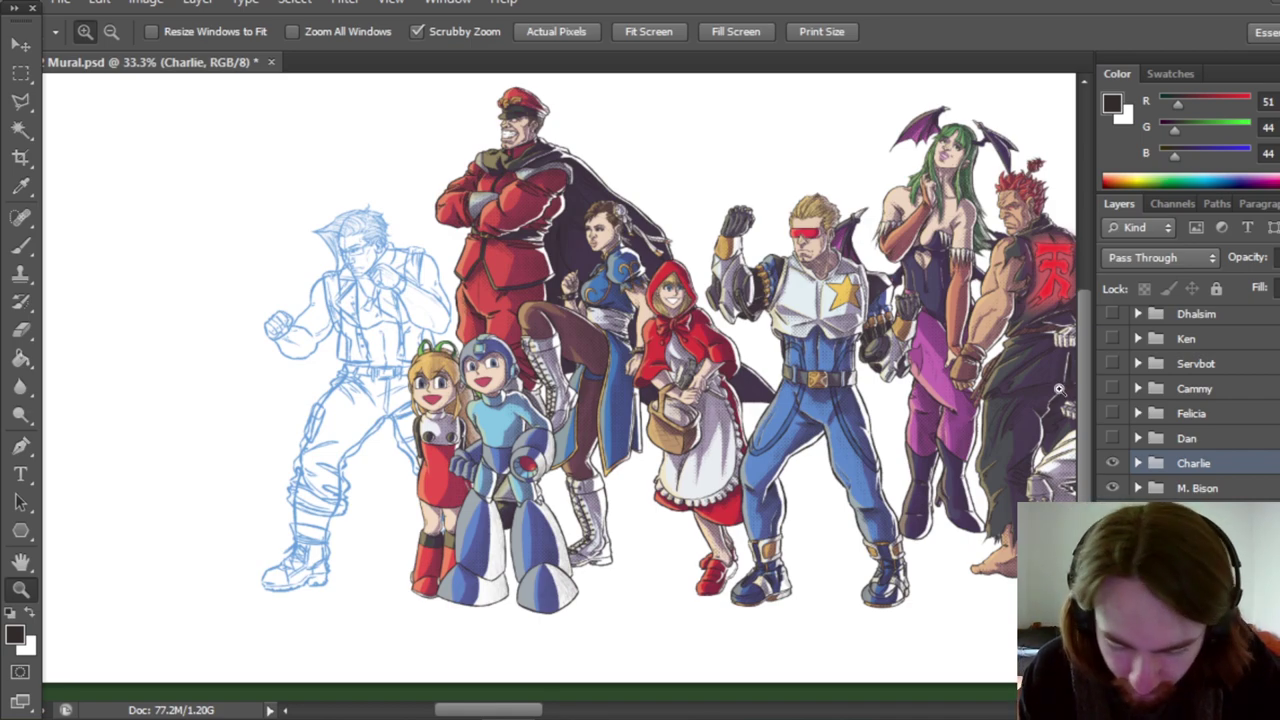
{"action": "left_click_drag", "start_coordinate": [1082, 378], "coordinate": [1086, 357]}
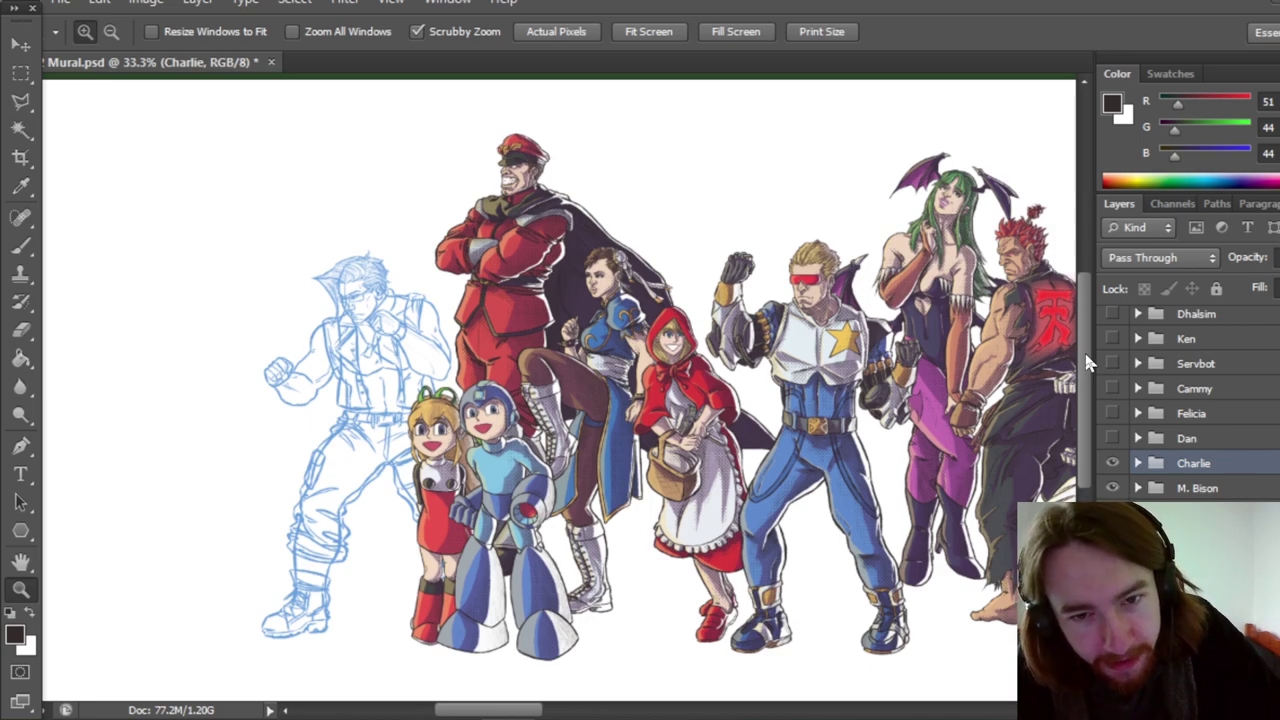
{"action": "left_click_drag", "start_coordinate": [515, 711], "coordinate": [541, 710]}
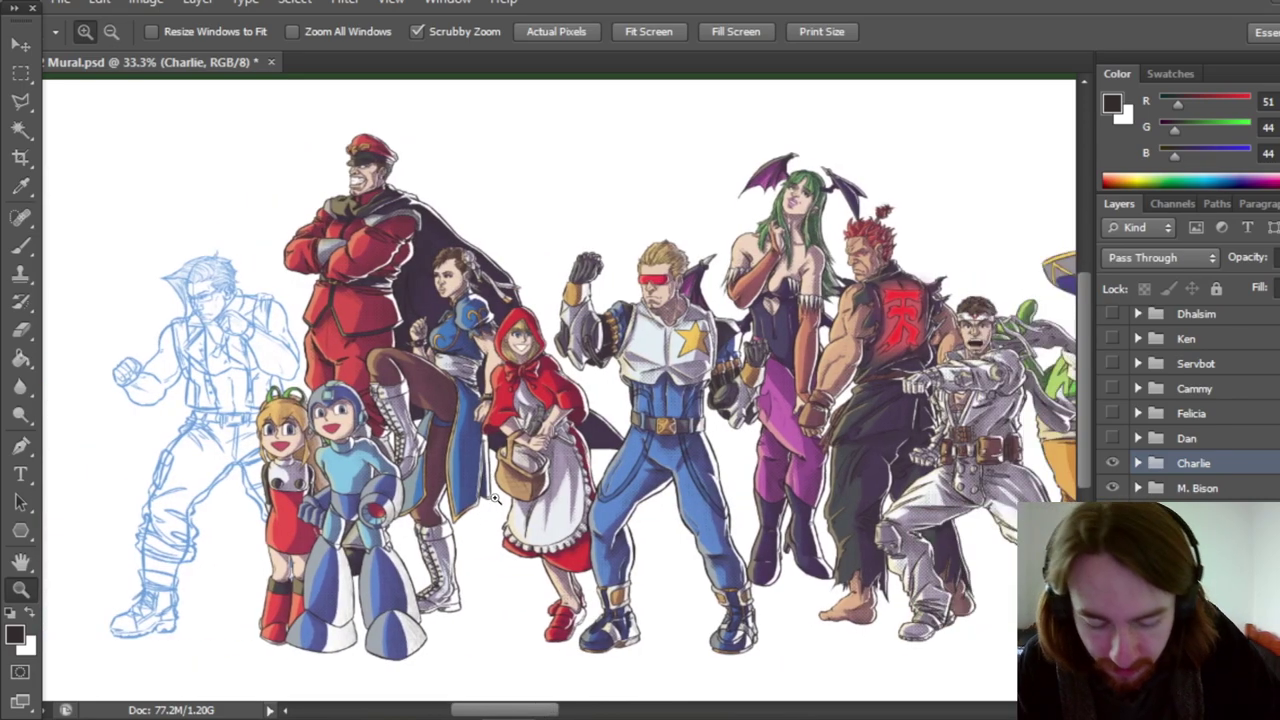
{"action": "left_click_drag", "start_coordinate": [517, 712], "coordinate": [502, 712]}
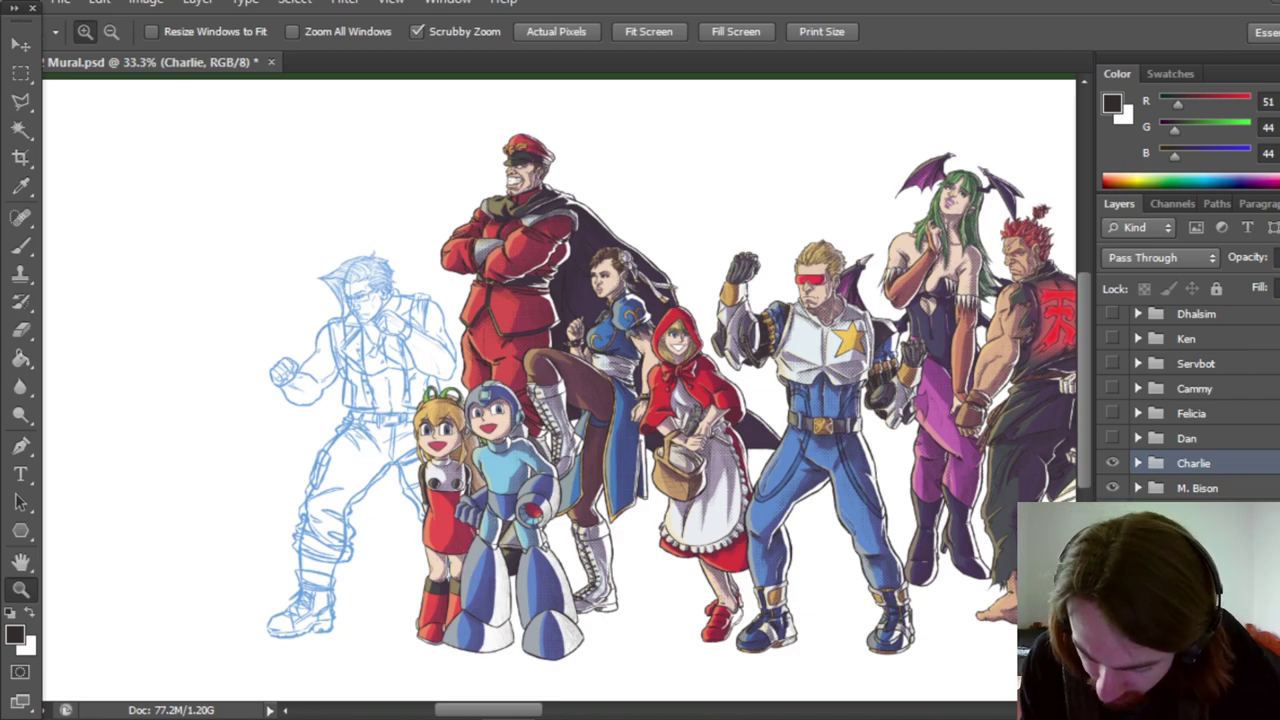
Step: Hide M. Bison and the finished groups from Morrigan up through Ruby Heart around the Charlie sketch
{"action": "key", "text": "ctrl+z"}
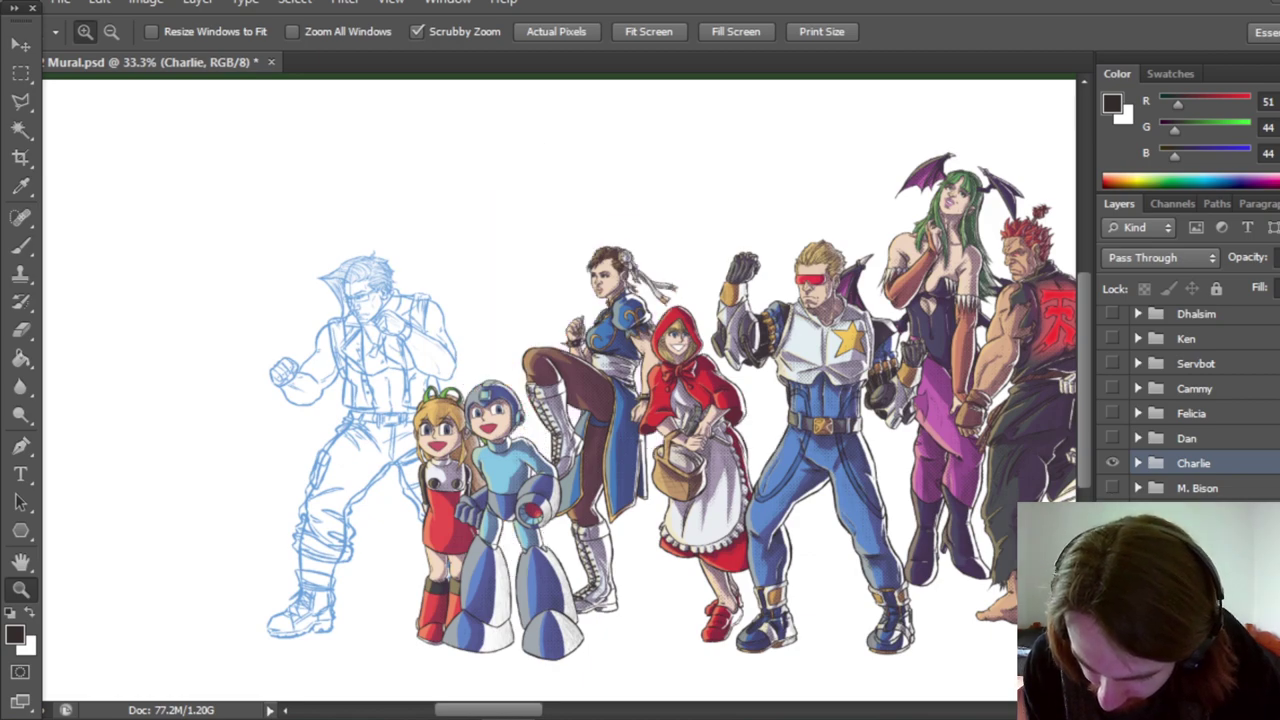
{"action": "scroll", "coordinate": [1188, 400], "scroll_direction": "up", "scroll_amount": 5}
{"action": "left_click_drag", "start_coordinate": [1112, 499], "coordinate": [1112, 326]}
{"action": "scroll", "coordinate": [1112, 350], "scroll_direction": "up", "scroll_amount": 5}
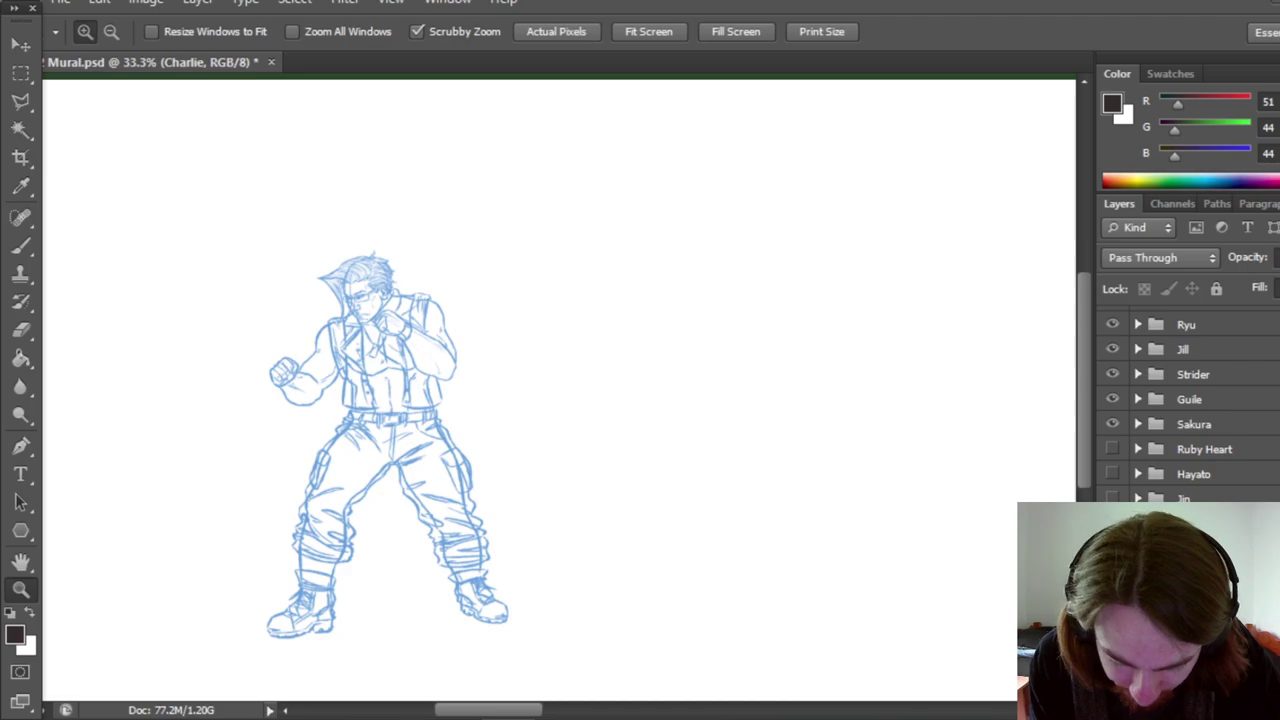
{"action": "left_click_drag", "start_coordinate": [532, 712], "coordinate": [523, 710]}
{"action": "left_click", "coordinate": [527, 564]}
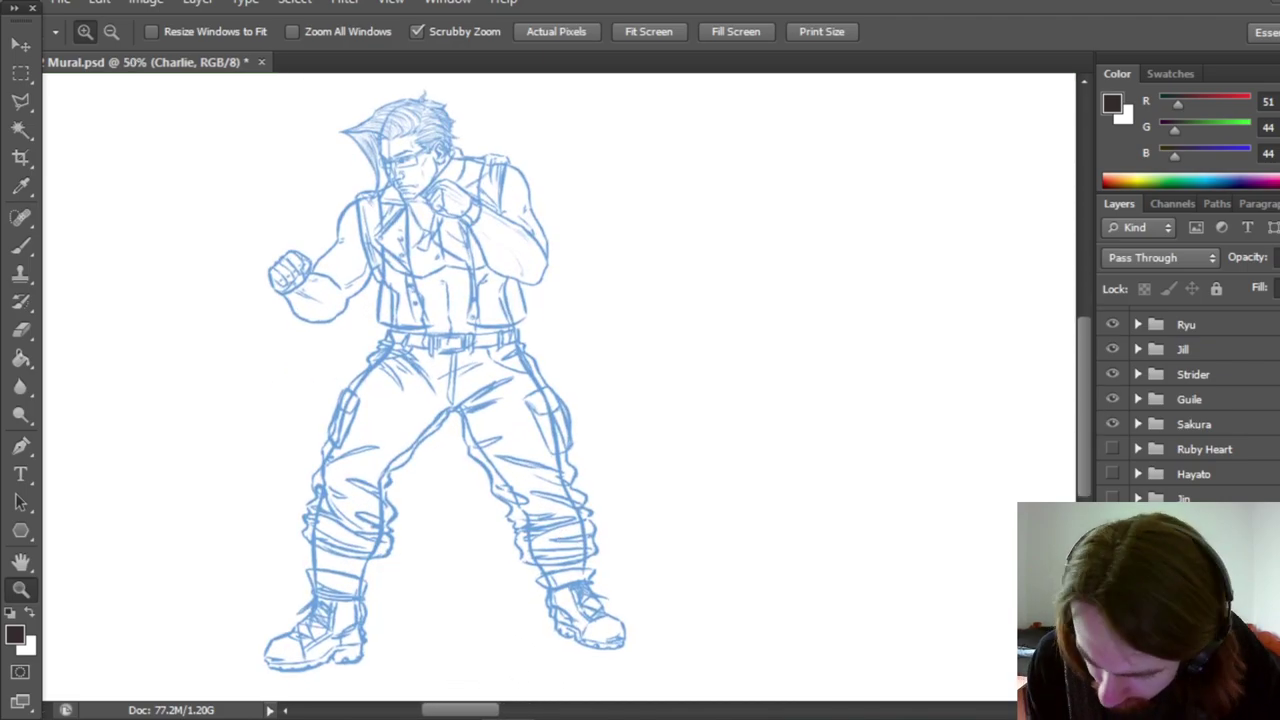
Step: Hide the remaining character groups from Sakura up through Iceman and above, keeping only the Charlie group shown
{"action": "scroll", "coordinate": [1188, 400], "scroll_direction": "up", "scroll_amount": 3}
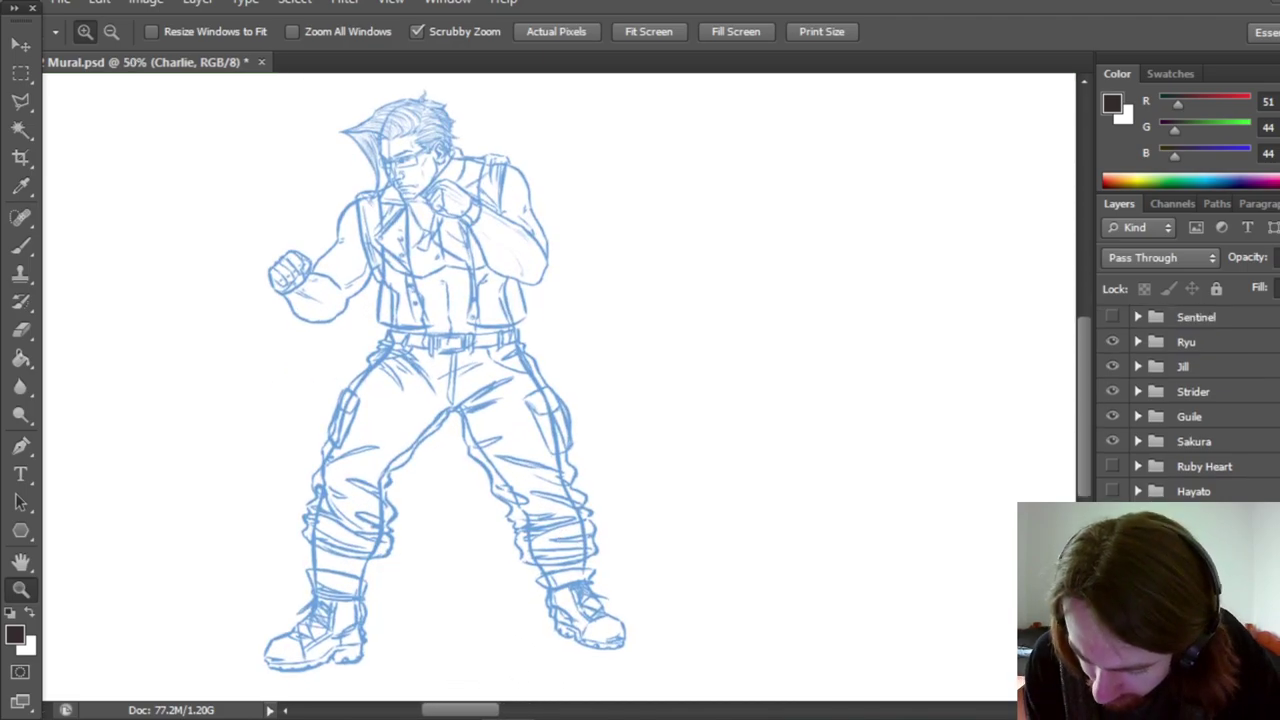
{"action": "mouse_move", "coordinate": [1112, 455]}
{"action": "left_mouse_down"}
{"action": "mouse_move", "coordinate": [1112, 500]}
{"action": "mouse_move", "coordinate": [1110, 455]}
{"action": "left_mouse_up"}
{"action": "scroll", "coordinate": [1150, 430], "scroll_direction": "up", "scroll_amount": 3}
{"action": "scroll", "coordinate": [1190, 400], "scroll_direction": "up", "scroll_amount": 6}
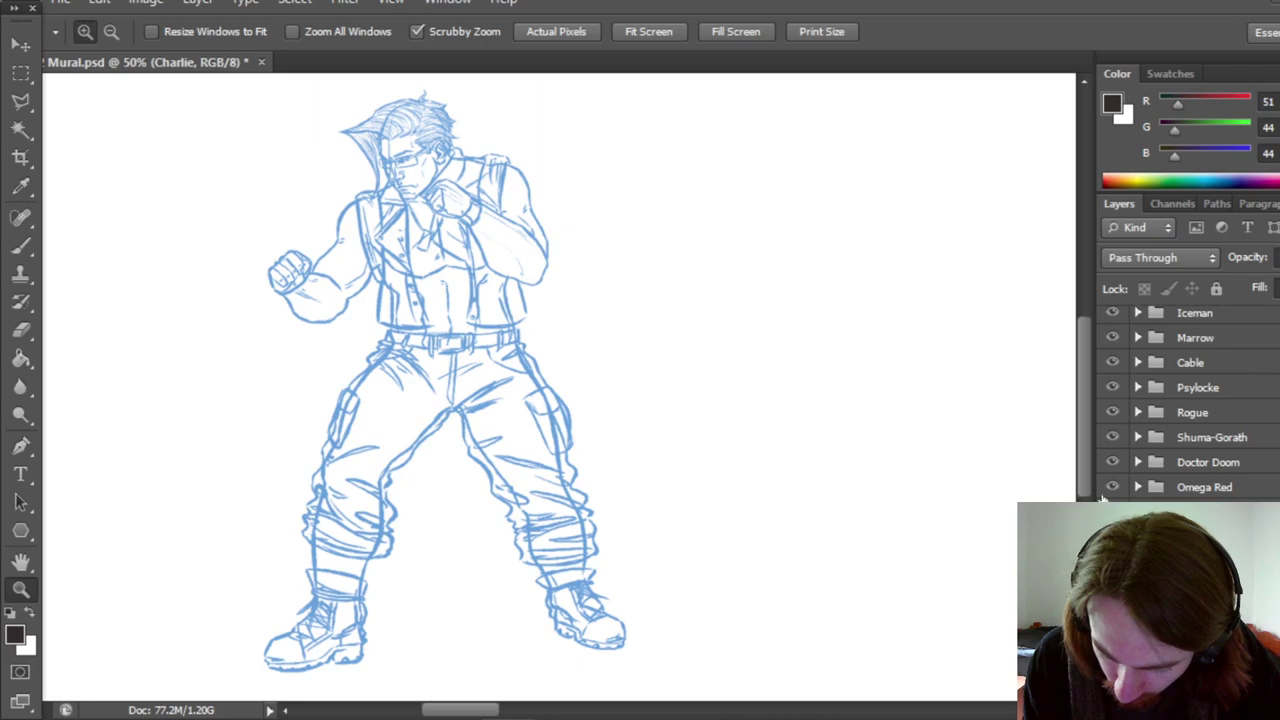
{"action": "left_click_drag", "start_coordinate": [1112, 503], "coordinate": [1112, 314]}
{"action": "scroll", "coordinate": [1190, 400], "scroll_direction": "up", "scroll_amount": 3}
{"action": "left_click_drag", "start_coordinate": [1112, 418], "coordinate": [1122, 342]}
{"action": "scroll", "coordinate": [1190, 404], "scroll_direction": "down", "scroll_amount": 10}
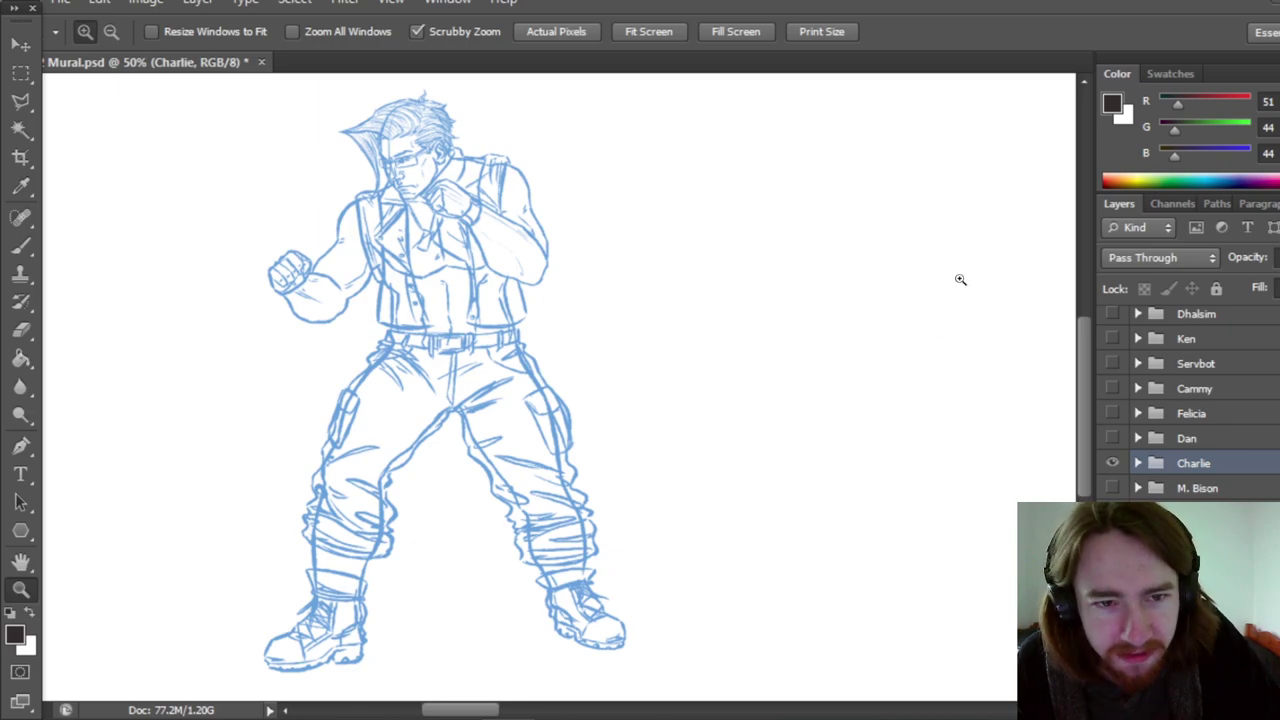
Step: Create a new layer above Base inside the Charlie group and name it Detail
{"action": "left_click_drag", "start_coordinate": [1082, 400], "coordinate": [1080, 403]}
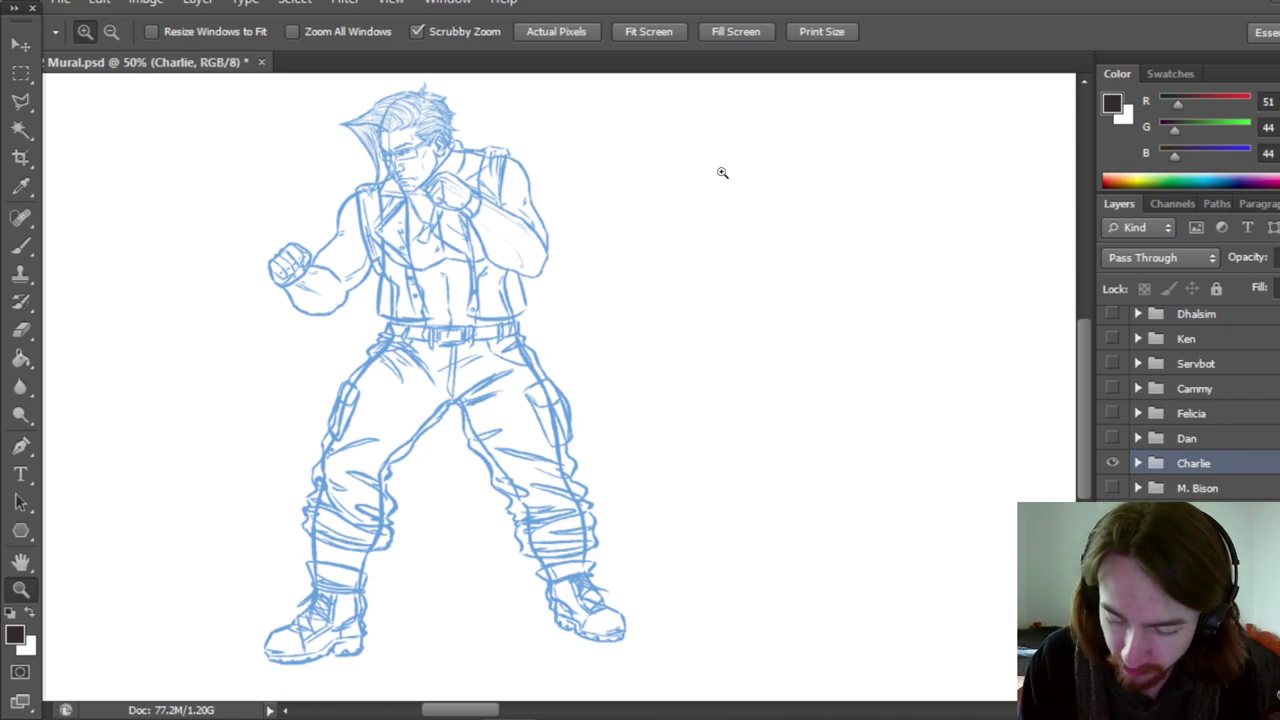
{"action": "left_click_drag", "start_coordinate": [1082, 446], "coordinate": [1082, 441]}
{"action": "left_click", "coordinate": [1139, 463]}
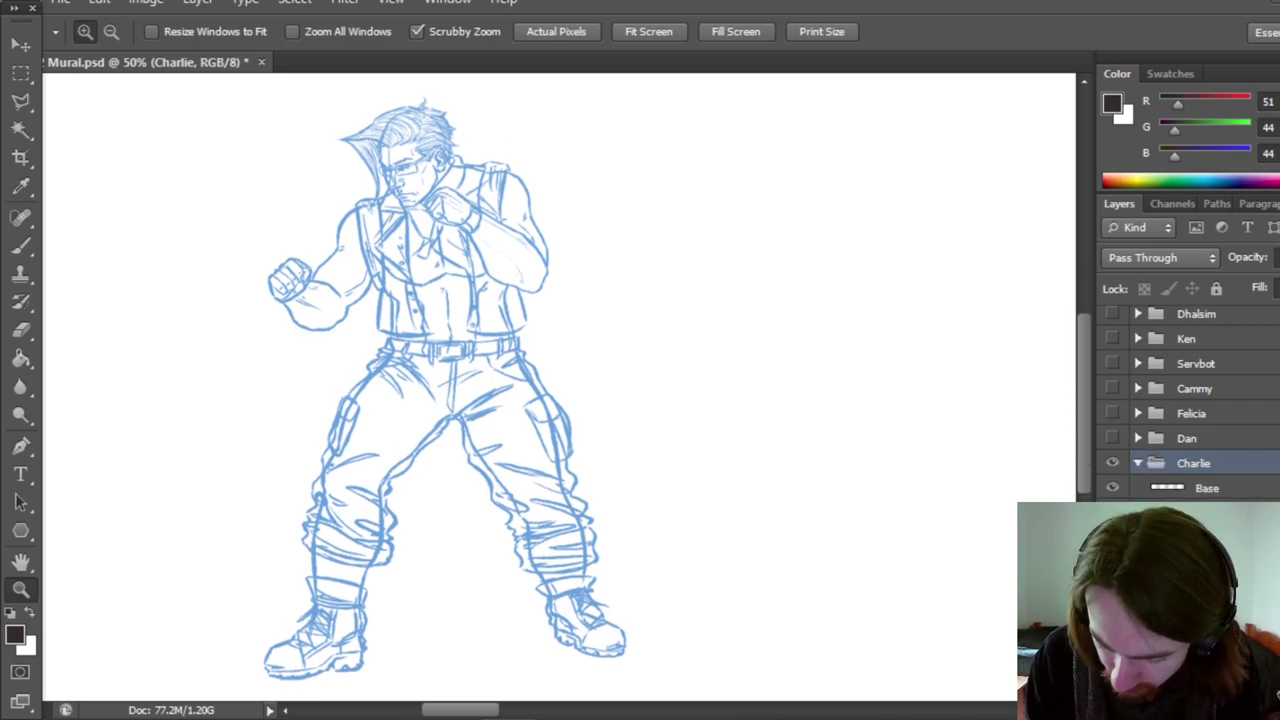
{"action": "left_click", "coordinate": [1206, 513]}
{"action": "left_click", "coordinate": [1207, 488]}
{"action": "key", "text": "ctrl+shift+alt+n"}
{"action": "double_click", "coordinate": [1209, 487]}
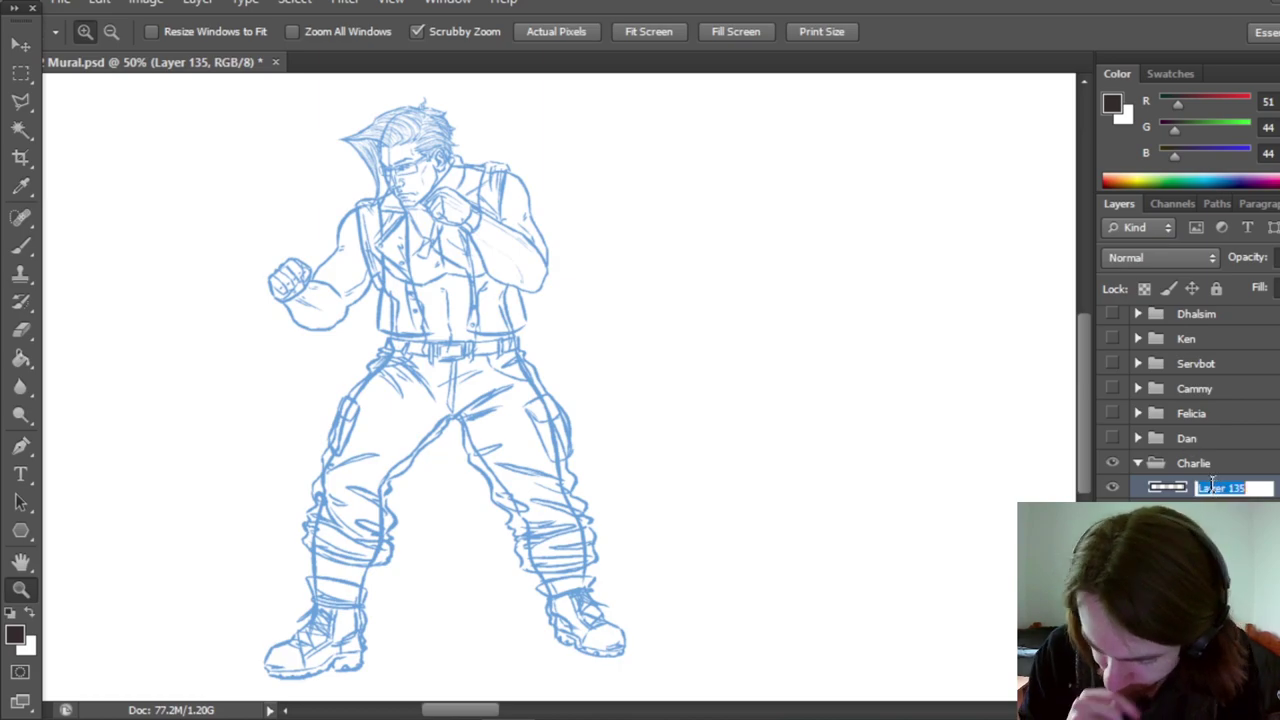
{"action": "type", "text": "Da"}
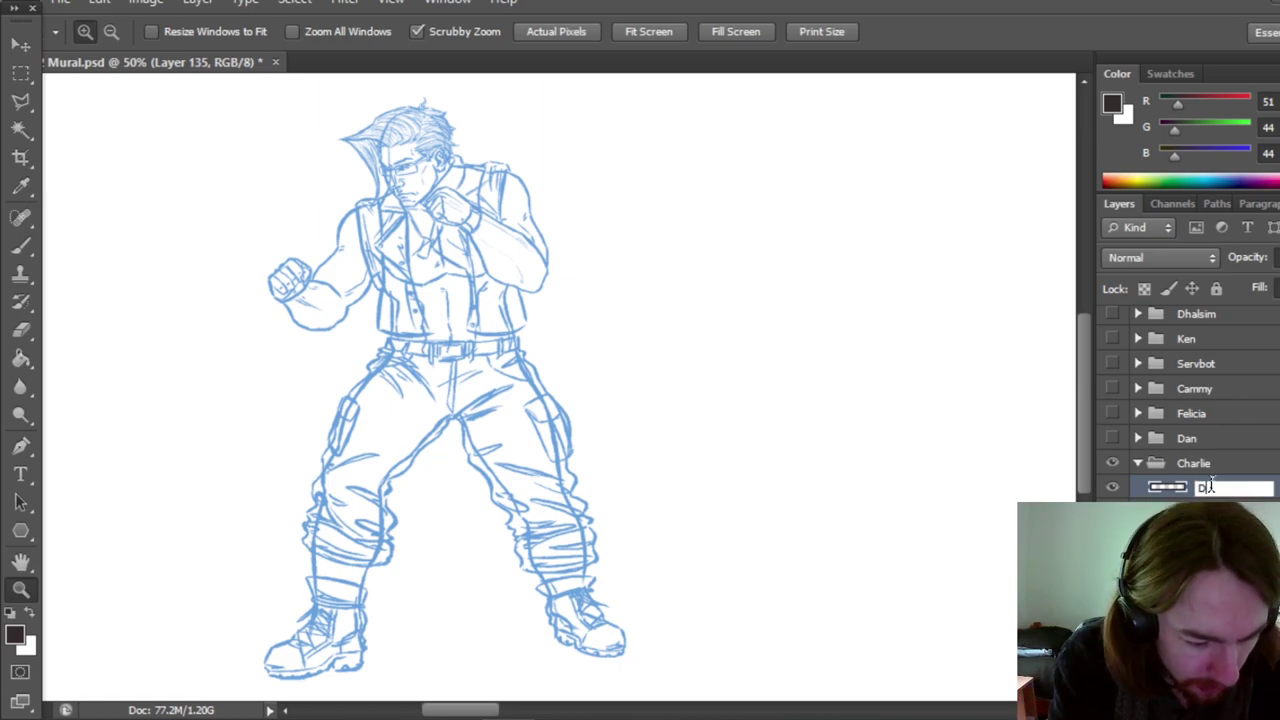
{"action": "type", "text": "tail"}
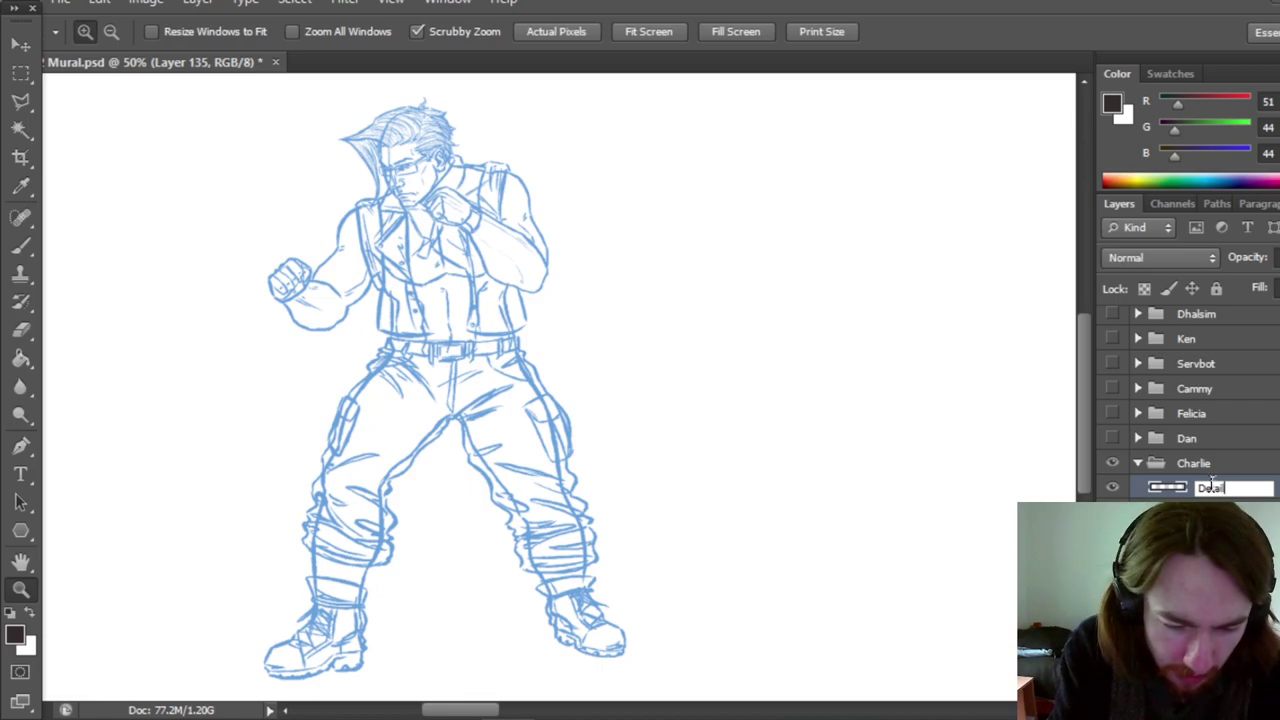
{"action": "key", "text": "Return"}
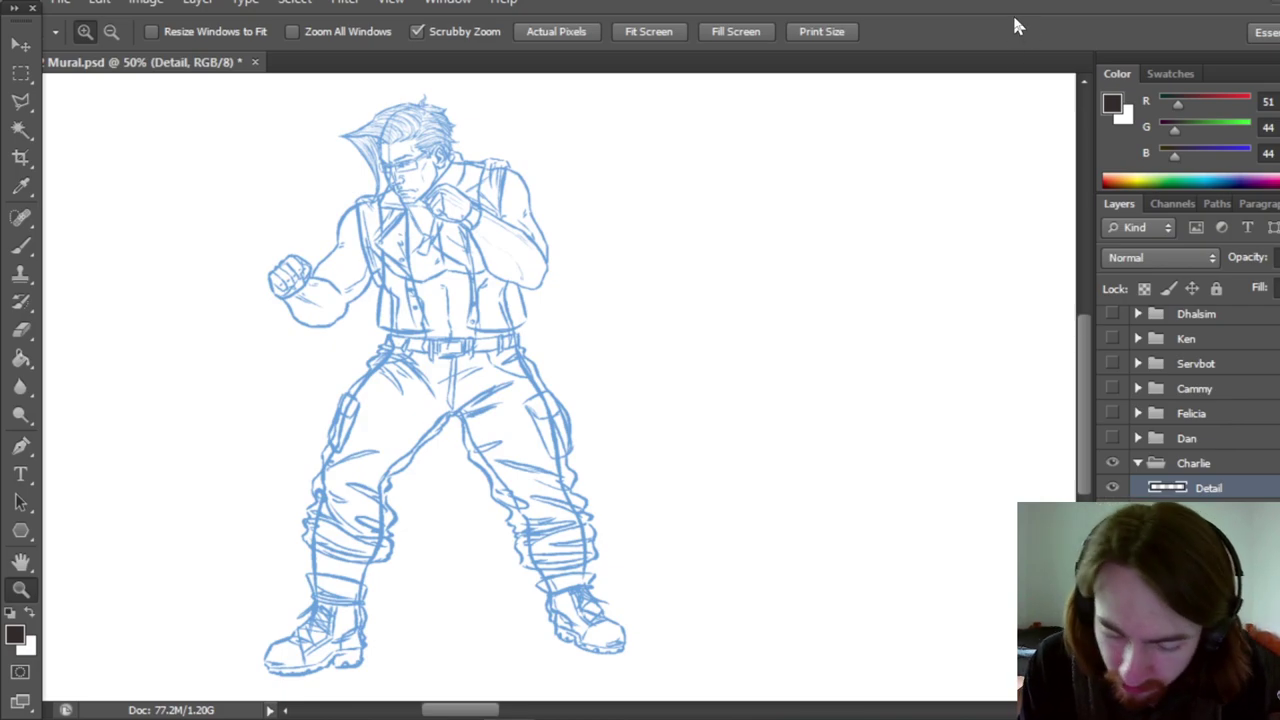
Step: Ink Charlie's ear over the blue sketch on the Detail layer with a dark size 15 brush
{"action": "left_click_drag", "start_coordinate": [1084, 360], "coordinate": [1083, 377]}
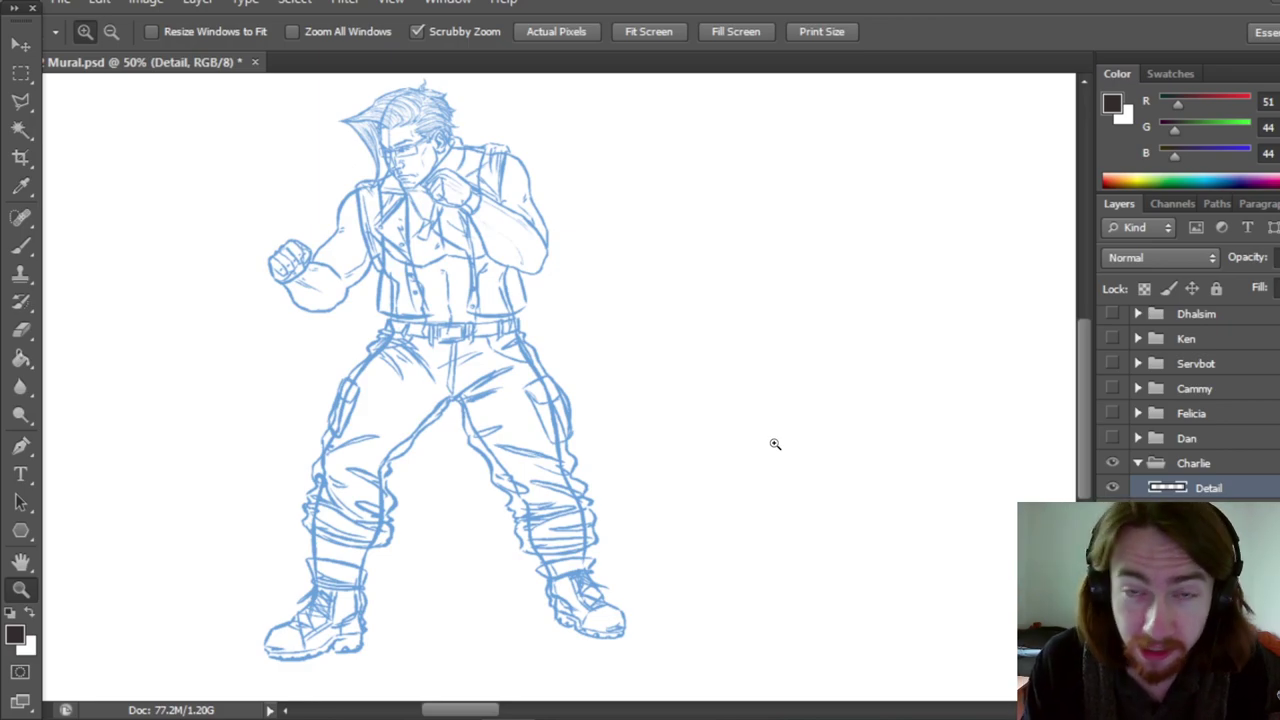
{"action": "left_click", "coordinate": [504, 196]}
{"action": "left_click_drag", "start_coordinate": [1085, 332], "coordinate": [1086, 298]}
{"action": "left_click", "coordinate": [404, 335]}
{"action": "key", "text": "b"}
{"action": "mouse_move", "coordinate": [578, 196]}
{"action": "left_mouse_down"}
{"action": "mouse_move", "coordinate": [601, 206]}
{"action": "mouse_move", "coordinate": [596, 218]}
{"action": "left_mouse_up"}
{"action": "key", "text": "e"}
{"action": "key", "text": "b"}
{"action": "left_click", "coordinate": [1112, 512]}
{"action": "left_click", "coordinate": [1112, 512]}
{"action": "left_click", "coordinate": [1112, 512]}
{"action": "left_click", "coordinate": [1112, 512]}
{"action": "left_click_drag", "start_coordinate": [1085, 345], "coordinate": [1085, 323]}
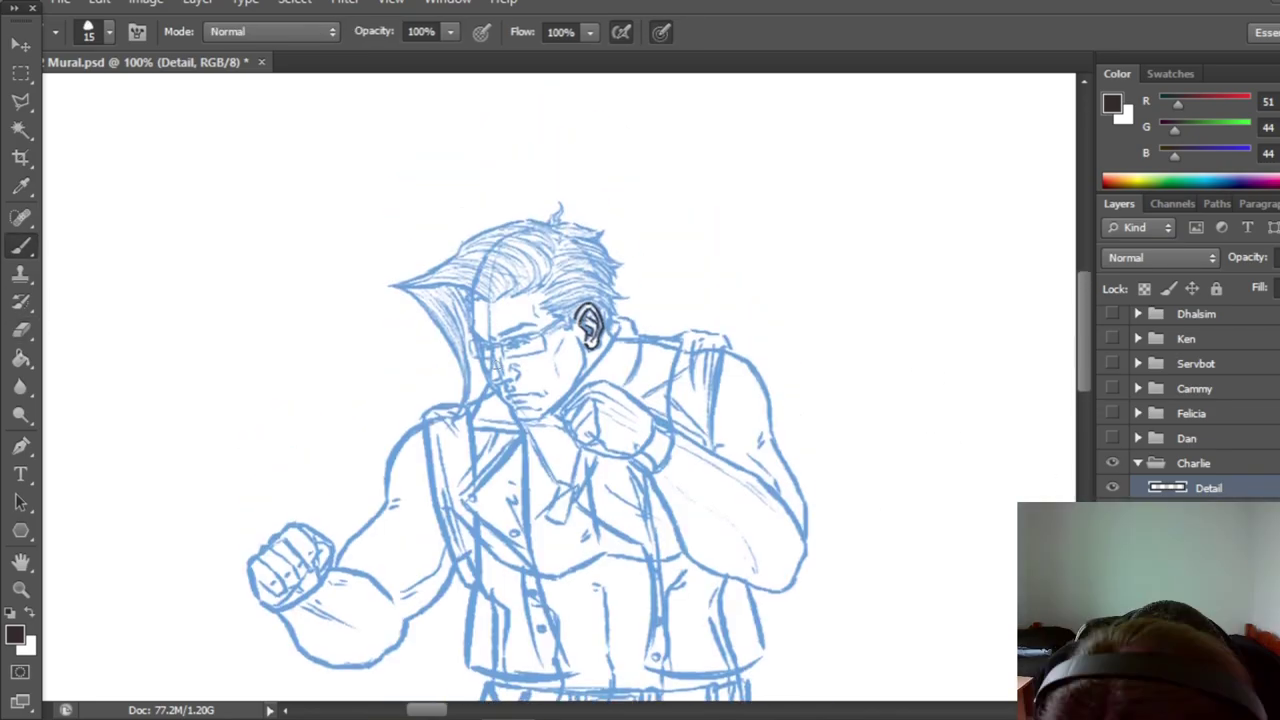
Step: Ink Charlie's nose and nostril over the blue sketch on the Detail layer
{"action": "left_click", "coordinate": [1112, 512]}
{"action": "left_click_drag", "start_coordinate": [493, 383], "coordinate": [514, 381]}
{"action": "left_click", "coordinate": [1112, 512]}
{"action": "left_click_drag", "start_coordinate": [490, 373], "coordinate": [500, 384]}
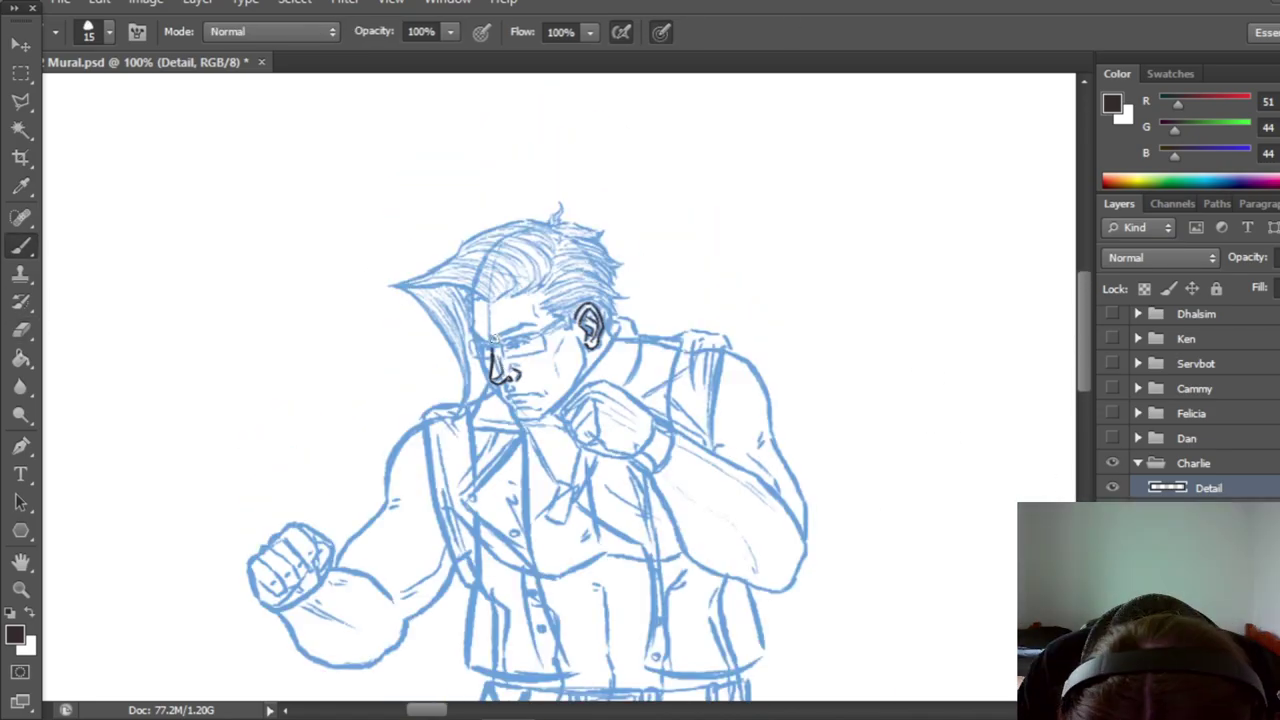
Step: Ink the near eyebrow, the forehead edge and the brow ridge above the nose
{"action": "left_click", "coordinate": [1112, 512]}
{"action": "mouse_move", "coordinate": [499, 336]}
{"action": "left_mouse_down"}
{"action": "mouse_move", "coordinate": [537, 325]}
{"action": "mouse_move", "coordinate": [474, 320]}
{"action": "left_mouse_up"}
{"action": "left_click", "coordinate": [1112, 512]}
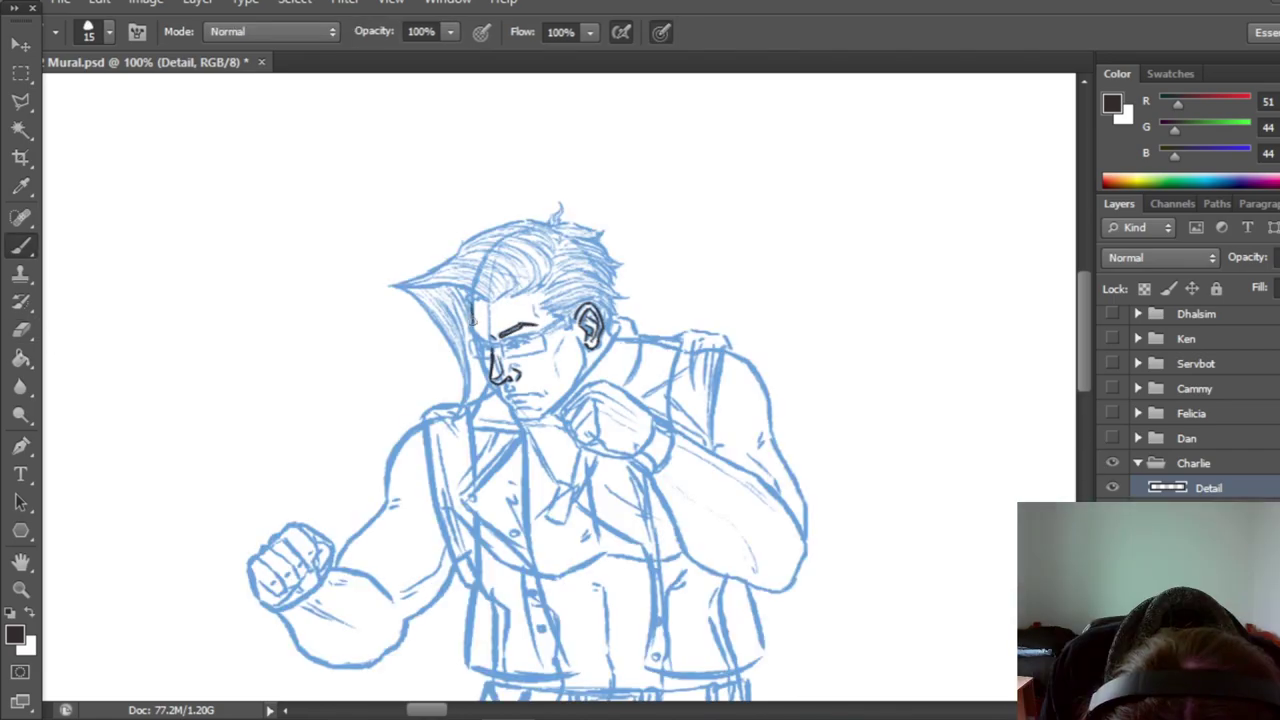
{"action": "key", "text": "e"}
{"action": "key", "text": "b"}
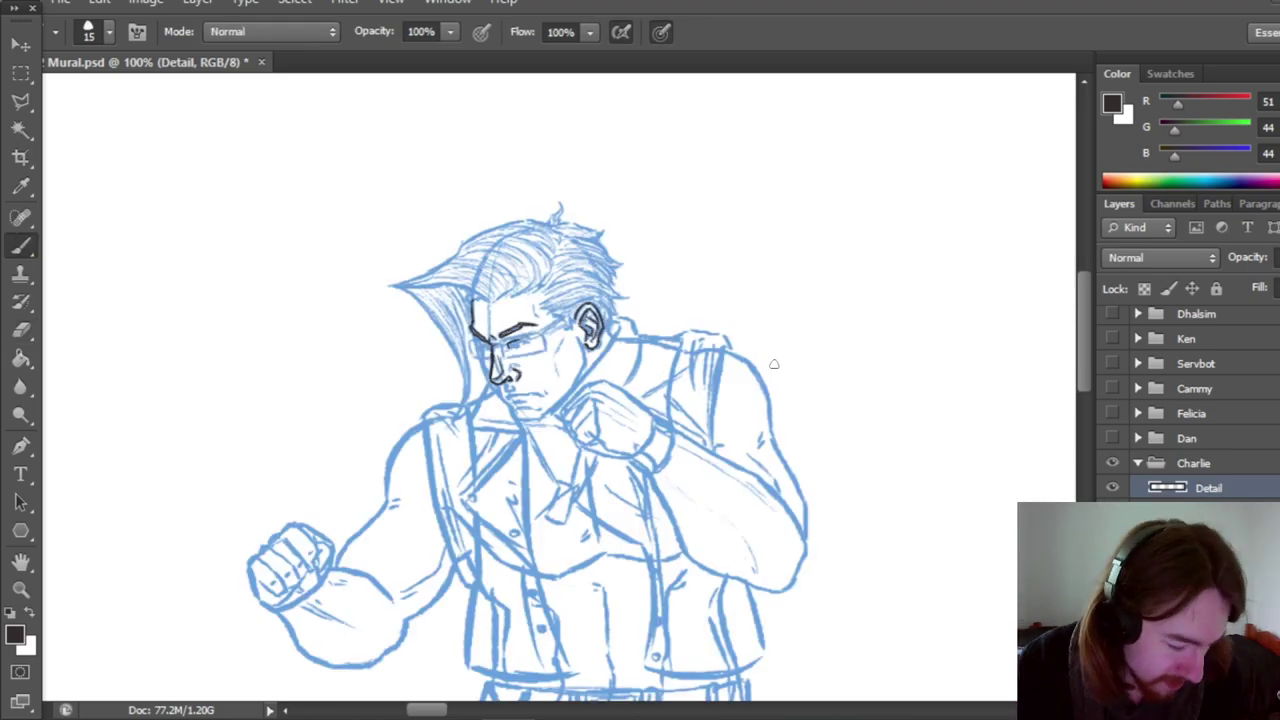
Step: Ink Charlie's near eye beneath the eyebrow, cleaning up its lines with the eraser
{"action": "key", "text": "e"}
{"action": "key", "text": "b"}
{"action": "key", "text": "e"}
{"action": "key", "text": "b"}
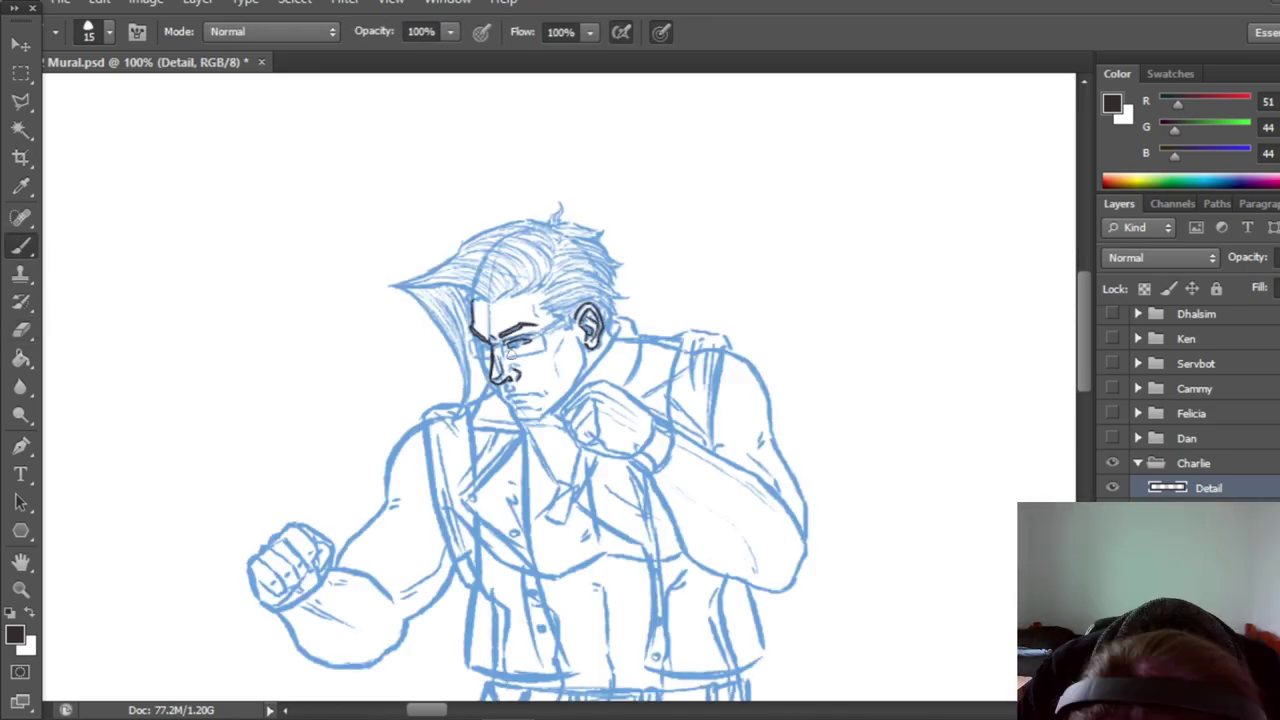
{"action": "key", "text": "e"}
{"action": "key", "text": "b"}
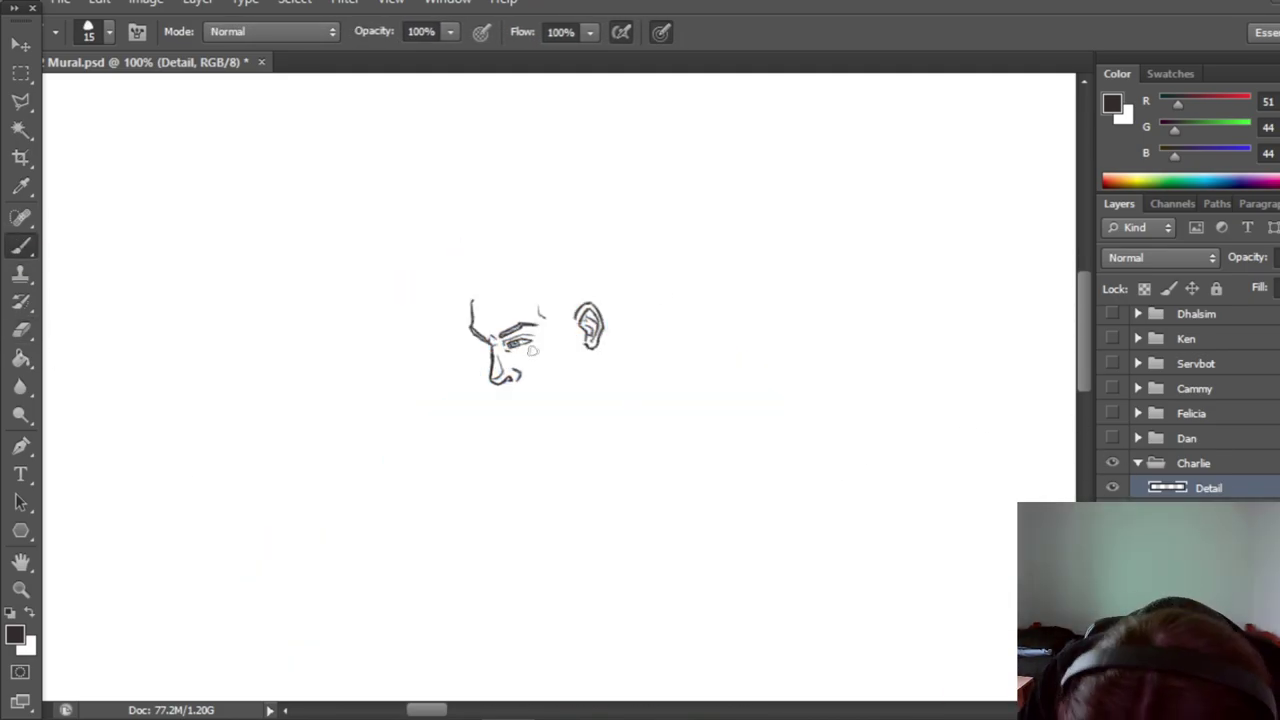
Step: Ink the face contour from below the nose around the chin and along the jaw to the ear
{"action": "left_click_drag", "start_coordinate": [496, 385], "coordinate": [516, 422]}
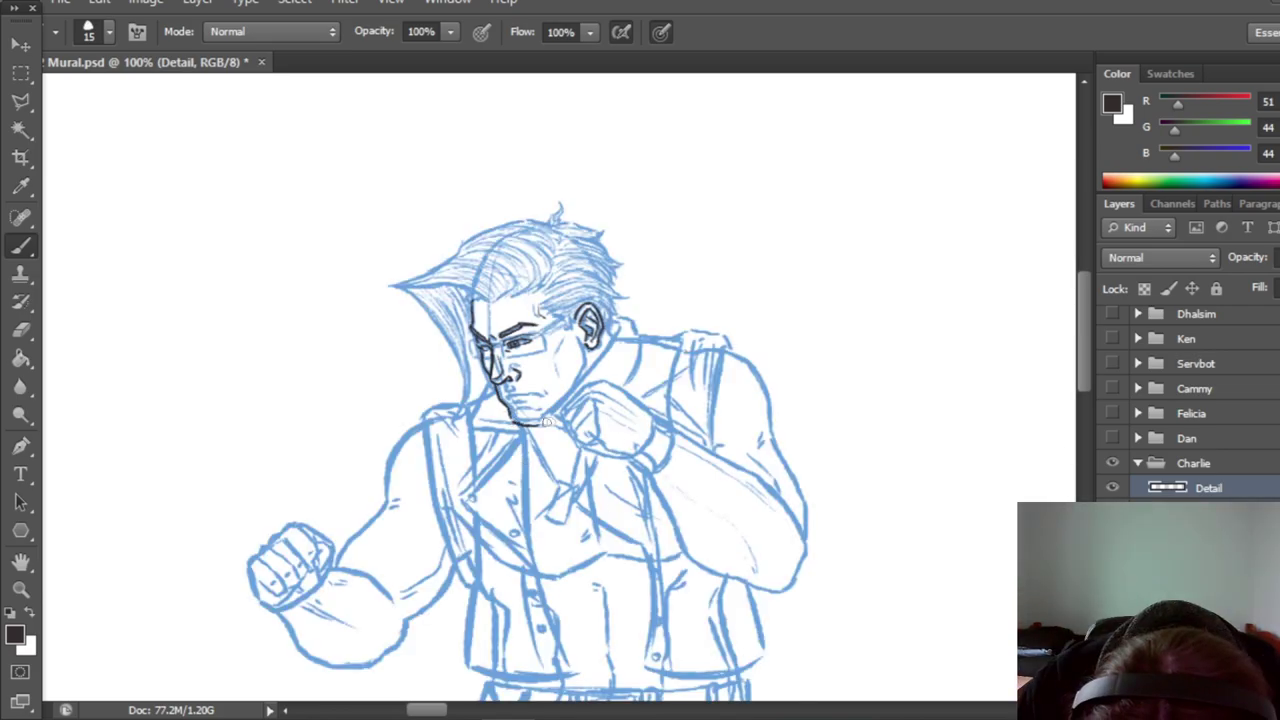
{"action": "key", "text": "e"}
{"action": "key", "text": "b"}
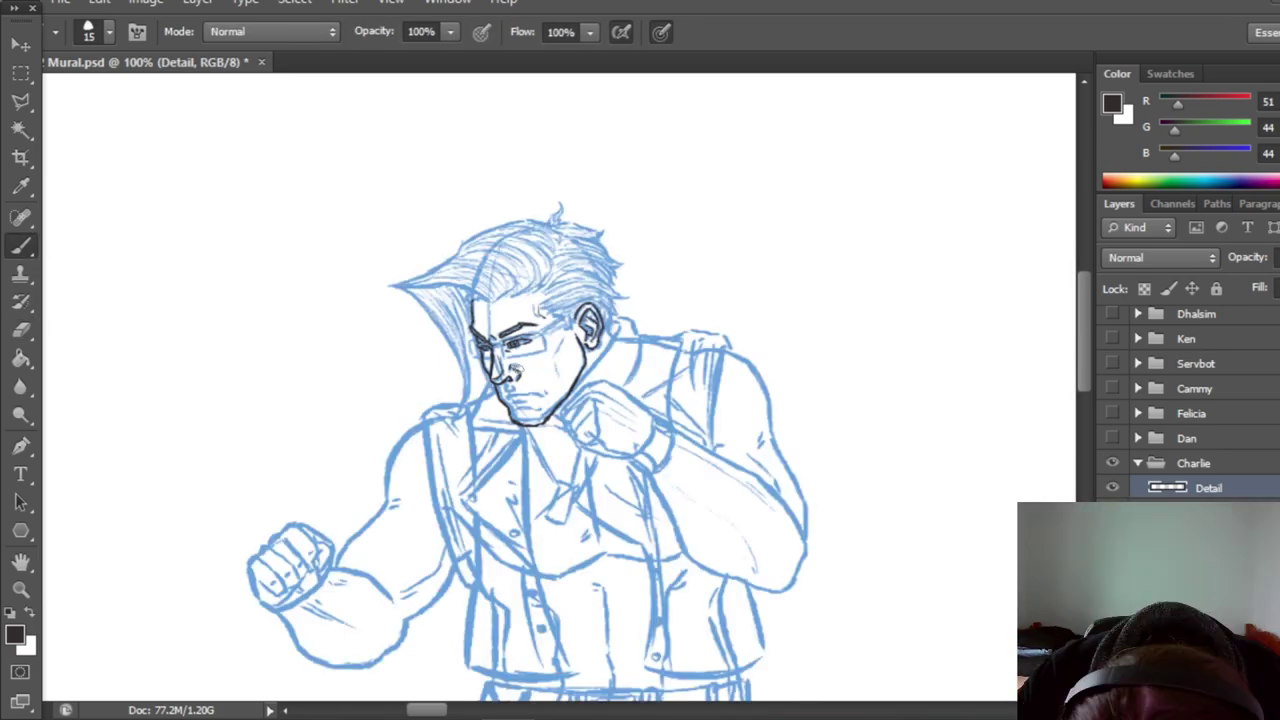
Step: Ink the glasses, cheek crease and mouth line, toggling the Base sketch to check the line art
{"action": "scroll", "coordinate": [1190, 400], "scroll_direction": "up", "scroll_amount": 5}
{"action": "mouse_move", "coordinate": [427, 709]}
{"action": "left_mouse_down"}
{"action": "mouse_move", "coordinate": [412, 690]}
{"action": "mouse_move", "coordinate": [428, 709]}
{"action": "left_mouse_up"}
{"action": "scroll", "coordinate": [1190, 400], "scroll_direction": "down", "scroll_amount": 5}
{"action": "left_click", "coordinate": [1112, 488]}
{"action": "left_click", "coordinate": [1112, 488]}
{"action": "left_click", "coordinate": [1112, 488]}
{"action": "left_click", "coordinate": [1112, 488]}
{"action": "left_click", "coordinate": [1112, 488]}
{"action": "left_click", "coordinate": [1112, 488]}
{"action": "left_click", "coordinate": [1112, 488]}
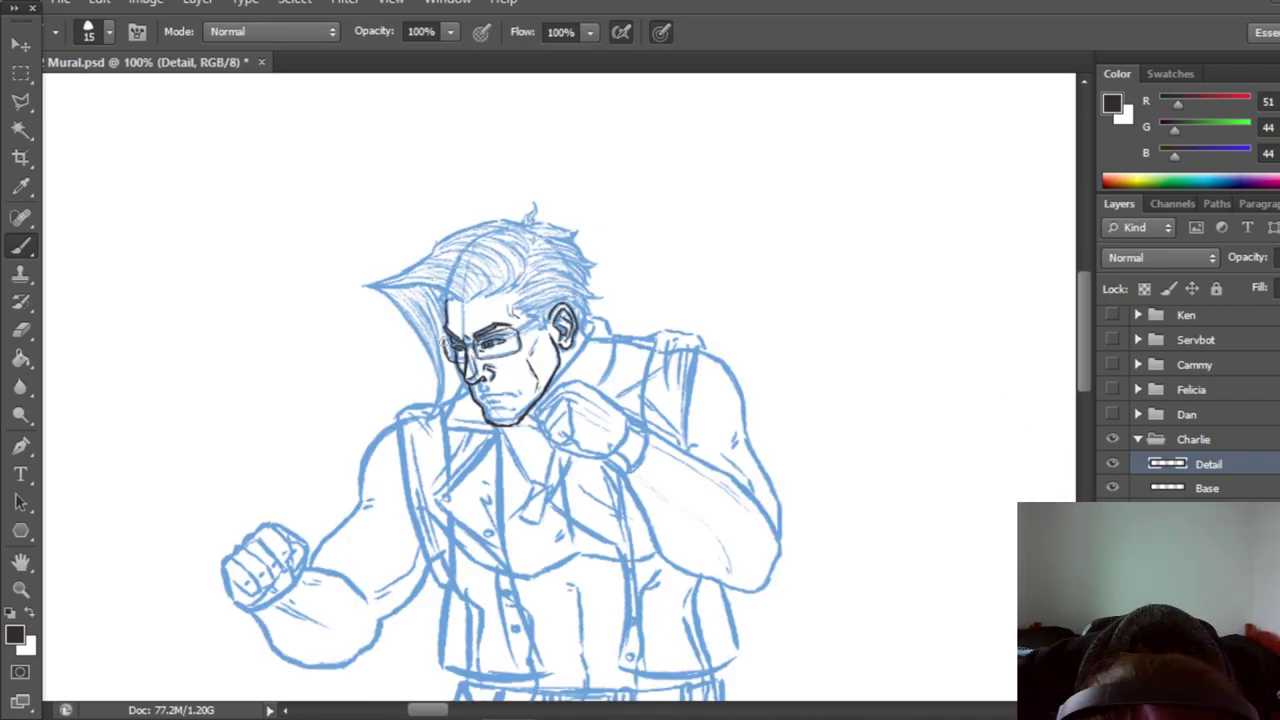
{"action": "left_click", "coordinate": [1112, 488]}
{"action": "left_click", "coordinate": [1112, 489]}
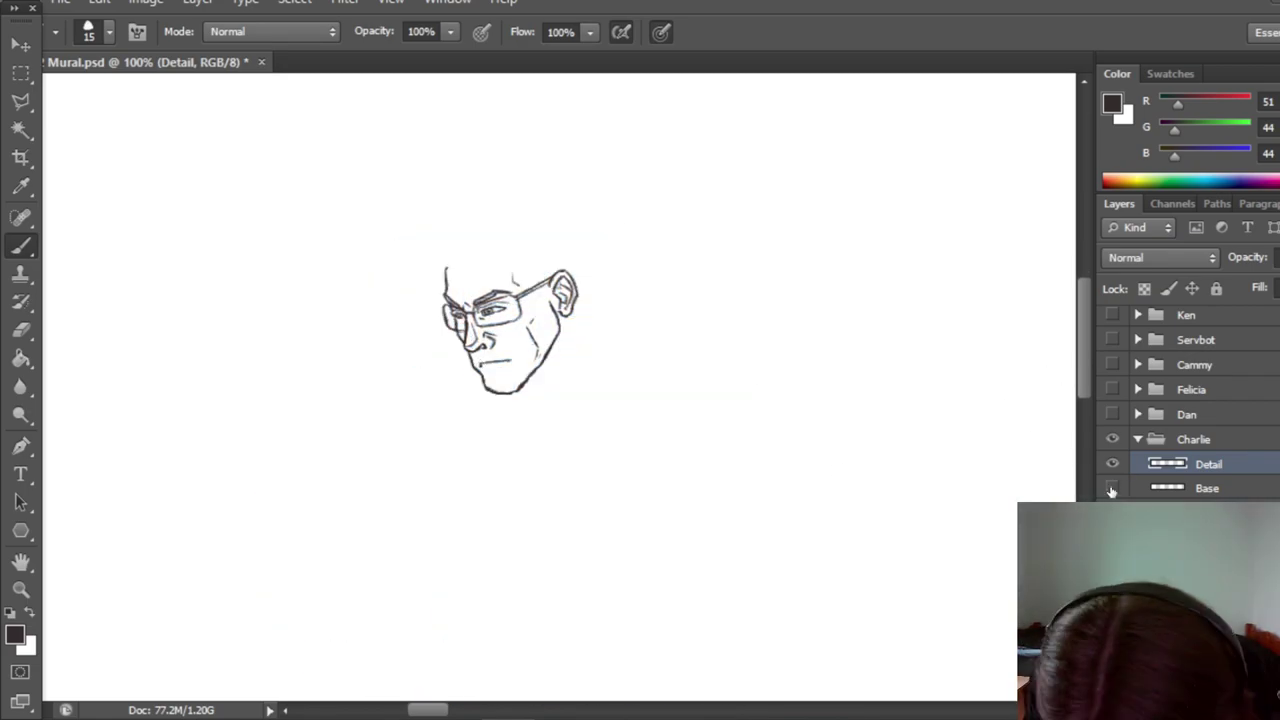
Step: Refine the mouth and surrounding facial lines with eraser and brush, checking them with the Base sketch hidden
{"action": "key", "text": "e"}
{"action": "key", "text": "b"}
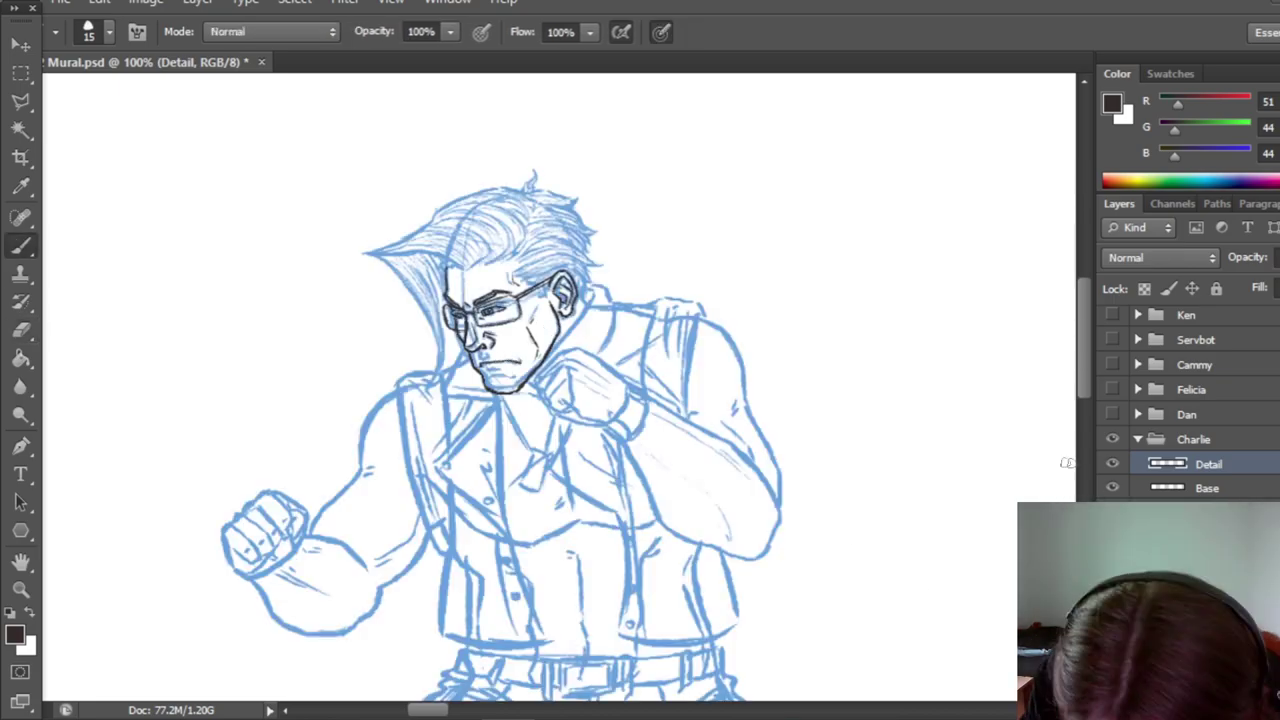
{"action": "key", "text": "e"}
{"action": "key", "text": "b"}
{"action": "key", "text": "e"}
{"action": "key", "text": "b"}
{"action": "left_click", "coordinate": [1112, 488]}
{"action": "left_click", "coordinate": [1112, 488]}
{"action": "left_click", "coordinate": [1112, 488]}
{"action": "left_click", "coordinate": [1112, 488]}
{"action": "key", "text": "e"}
{"action": "key", "text": "b"}
Step: Ink the hair's outline: the pointed forelock, hairline, crown and spiky back edge
{"action": "left_click", "coordinate": [1112, 488]}
{"action": "scroll", "coordinate": [863, 553], "scroll_direction": "up", "scroll_amount": 1}
{"action": "left_click_drag", "start_coordinate": [370, 297], "coordinate": [466, 313]}
{"action": "left_click_drag", "start_coordinate": [469, 313], "coordinate": [518, 293]}
{"action": "key", "text": "e"}
{"action": "key", "text": "b"}
{"action": "left_click", "coordinate": [1112, 488]}
{"action": "left_click", "coordinate": [1112, 488]}
{"action": "left_click", "coordinate": [1112, 488]}
{"action": "left_click", "coordinate": [1112, 488]}
{"action": "left_click_drag", "start_coordinate": [369, 296], "coordinate": [534, 219]}
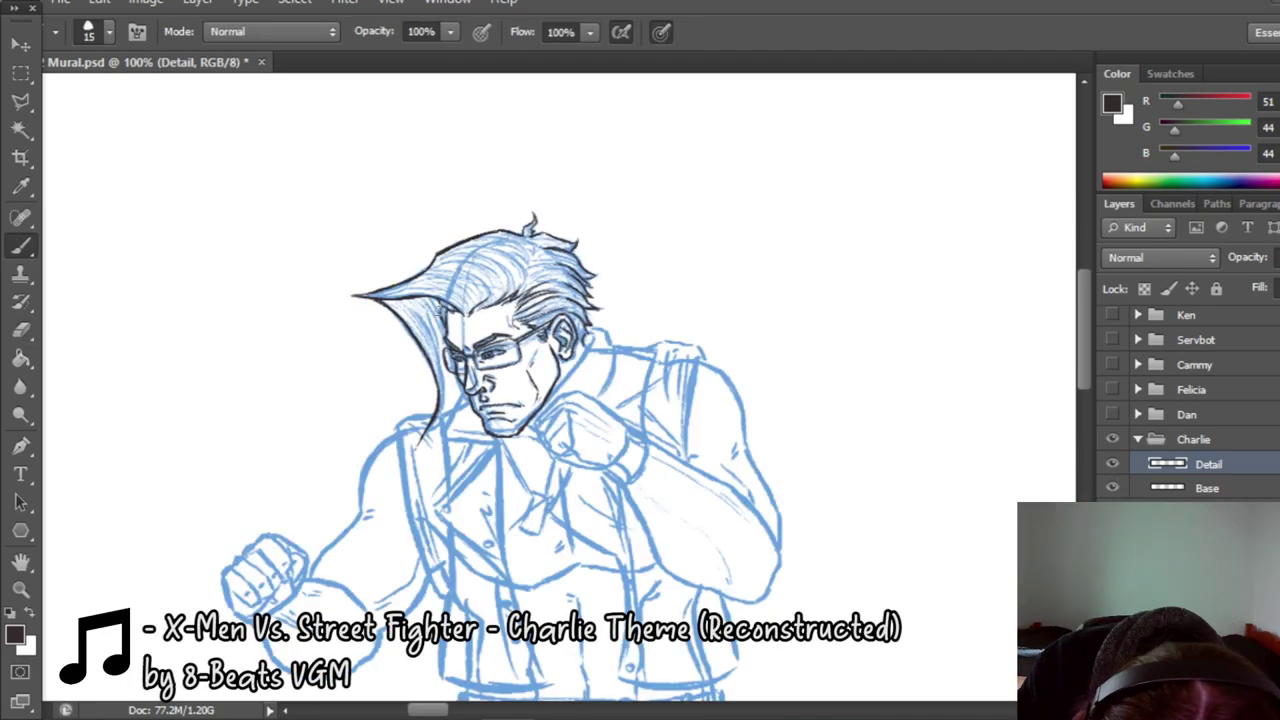
Step: Ink the strands in the long hanging front lock and extend its curved tip
{"action": "left_click_drag", "start_coordinate": [398, 306], "coordinate": [436, 368]}
{"action": "left_click", "coordinate": [1112, 488]}
{"action": "left_click", "coordinate": [1112, 488]}
{"action": "left_click", "coordinate": [1112, 488]}
{"action": "key", "text": "e"}
{"action": "key", "text": "b"}
{"action": "left_click", "coordinate": [1112, 488]}
{"action": "left_click_drag", "start_coordinate": [415, 450], "coordinate": [420, 461]}
{"action": "mouse_move", "coordinate": [1084, 384]}
{"action": "left_mouse_down"}
{"action": "mouse_move", "coordinate": [1084, 418]}
{"action": "mouse_move", "coordinate": [1084, 382]}
{"action": "left_mouse_up"}
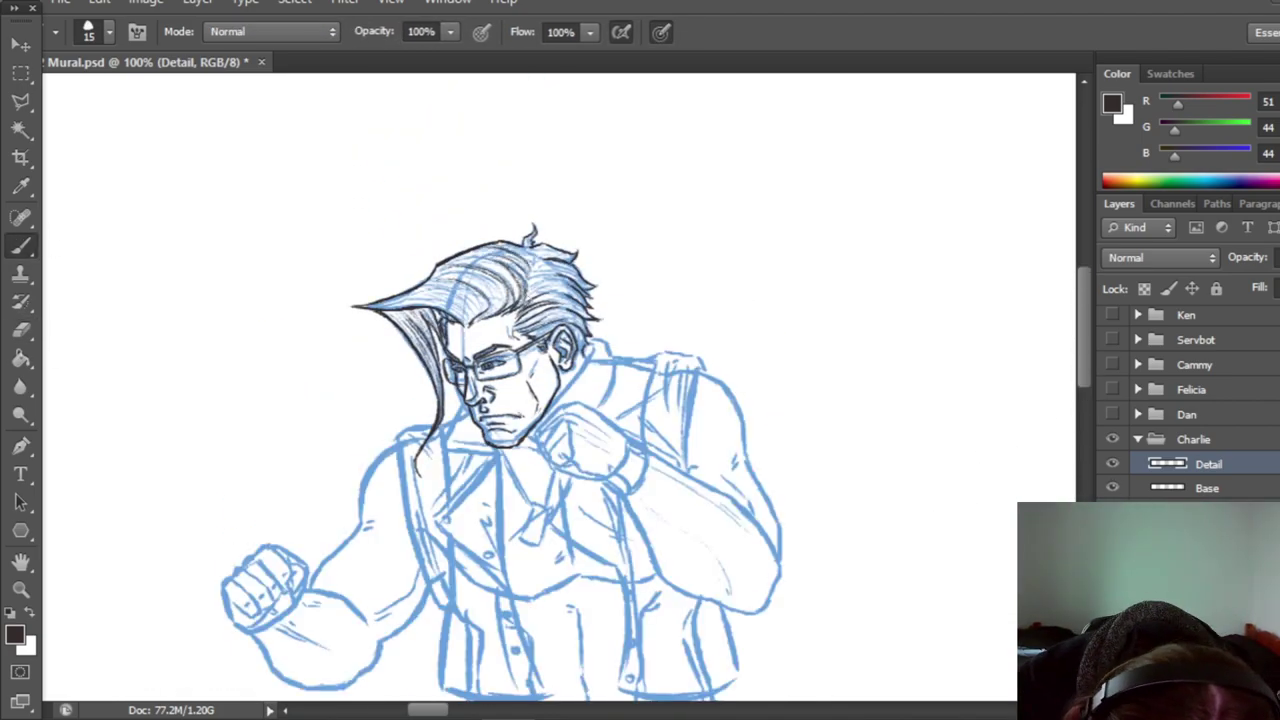
Step: Fill the swept-up front of the hair with fine strands following the blue sketch
{"action": "left_click_drag", "start_coordinate": [381, 305], "coordinate": [452, 292]}
{"action": "left_click", "coordinate": [1112, 488]}
{"action": "left_click", "coordinate": [1112, 488]}
{"action": "left_click", "coordinate": [1112, 488]}
{"action": "left_click", "coordinate": [1112, 488]}
{"action": "key", "text": "ctrl+comma"}
{"action": "key", "text": "ctrl+comma"}
{"action": "key", "text": "ctrl+comma"}
{"action": "key", "text": "ctrl+comma"}
{"action": "key", "text": "ctrl+comma"}
{"action": "key", "text": "ctrl+comma"}
{"action": "key", "text": "ctrl+comma"}
Step: Ink fine strands across the side and back of the hair, tidying the lines with the eraser
{"action": "key", "text": "e"}
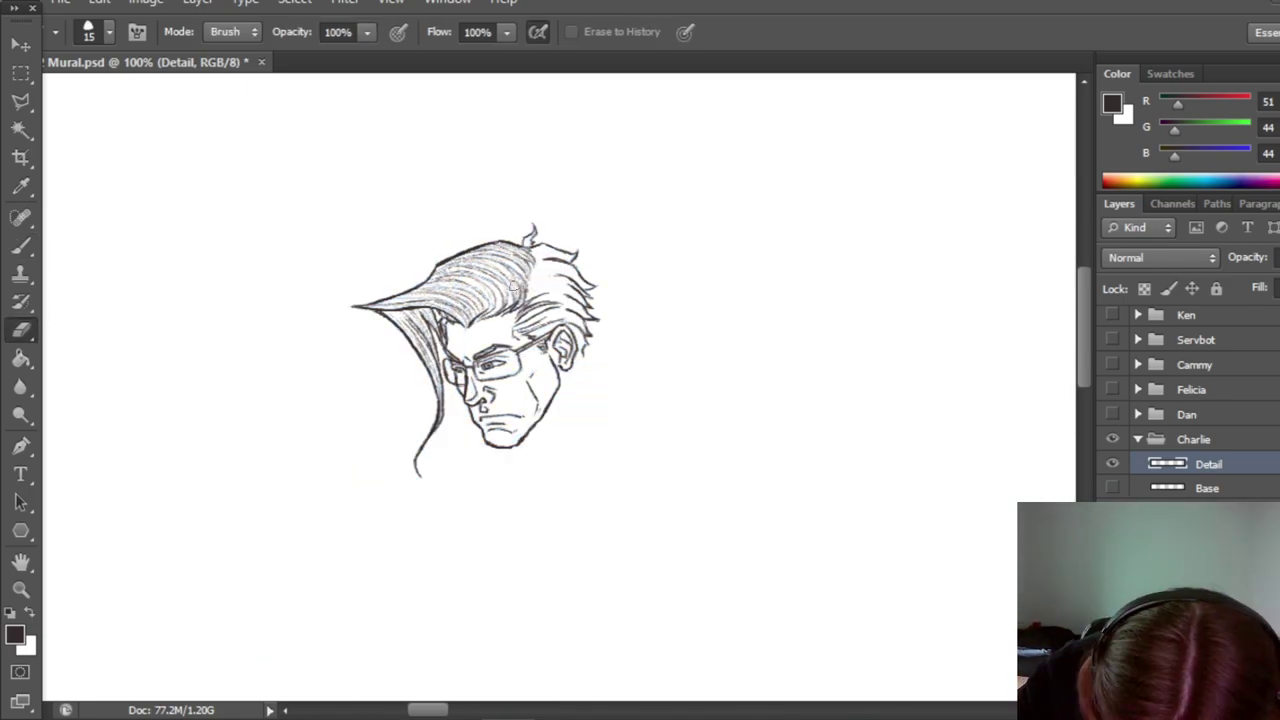
{"action": "key", "text": "b"}
{"action": "key", "text": "ctrl+comma"}
{"action": "mouse_move", "coordinate": [586, 306]}
{"action": "left_mouse_down"}
{"action": "mouse_move", "coordinate": [540, 332]}
{"action": "mouse_move", "coordinate": [520, 326]}
{"action": "left_mouse_up"}
{"action": "key", "text": "ctrl+comma"}
{"action": "key", "text": "ctrl+comma"}
{"action": "key", "text": "ctrl+comma"}
{"action": "key", "text": "ctrl+comma"}
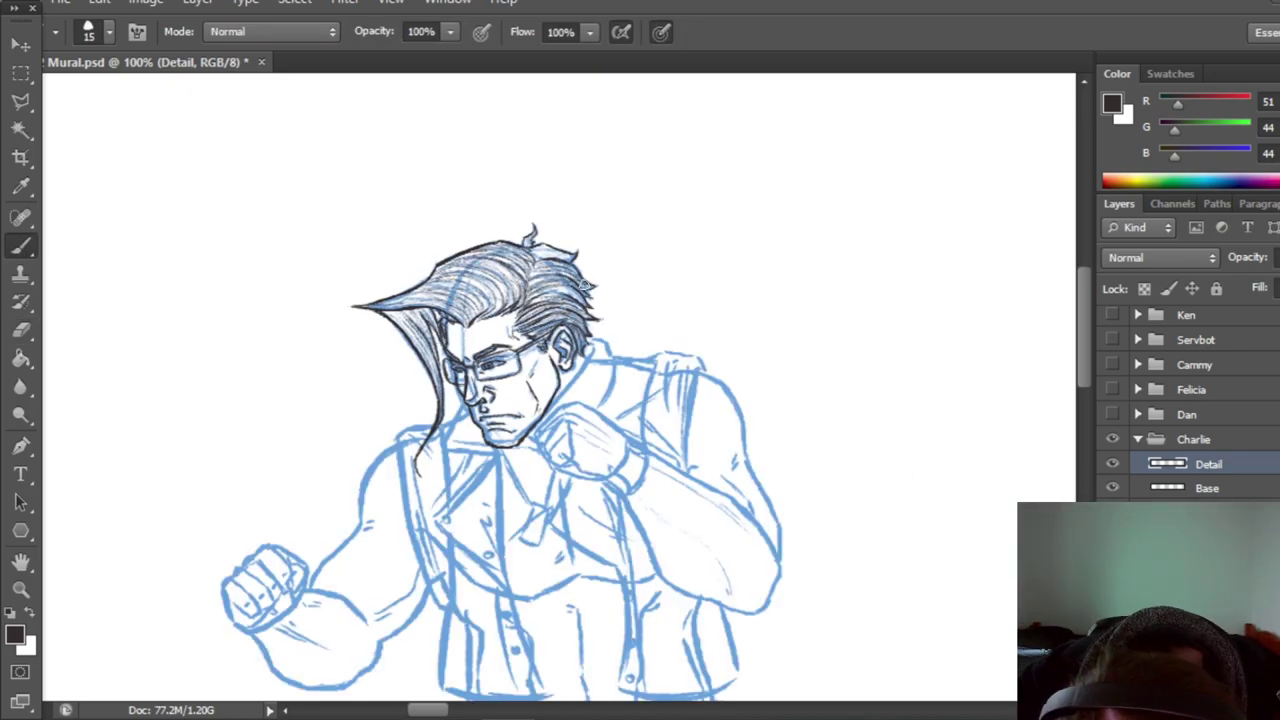
{"action": "key", "text": "ctrl+comma"}
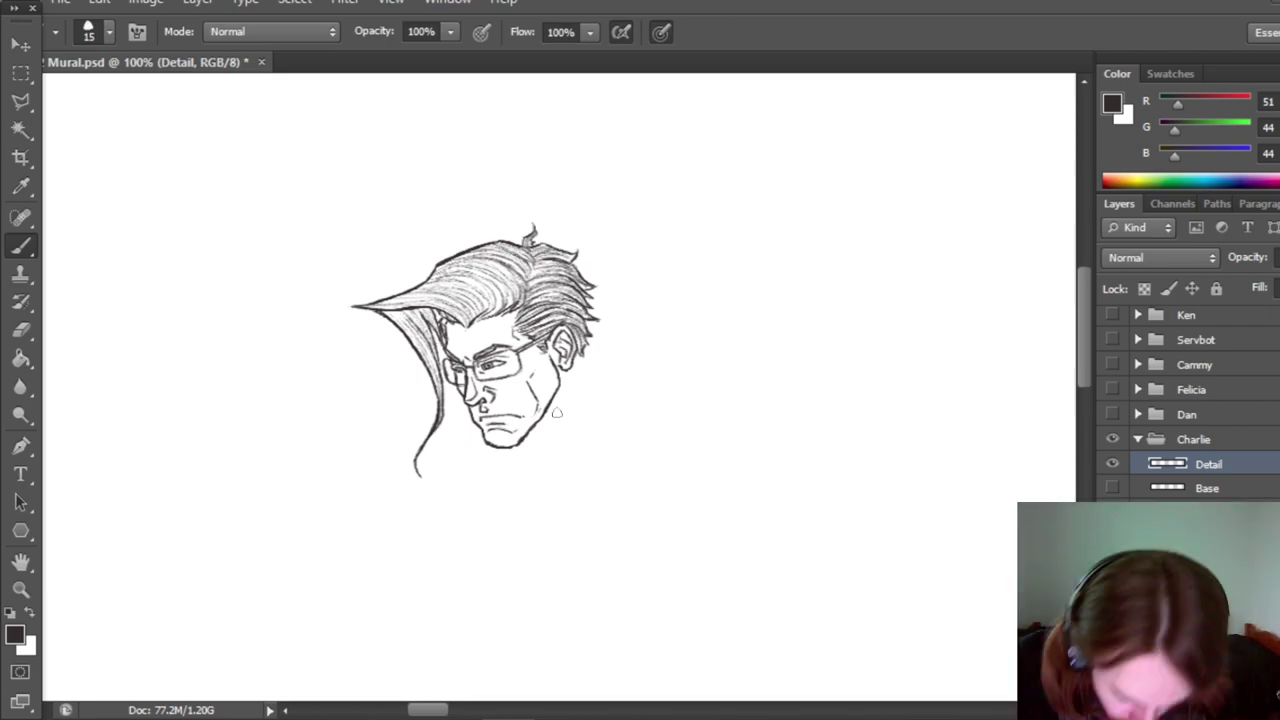
{"action": "key", "text": "e"}
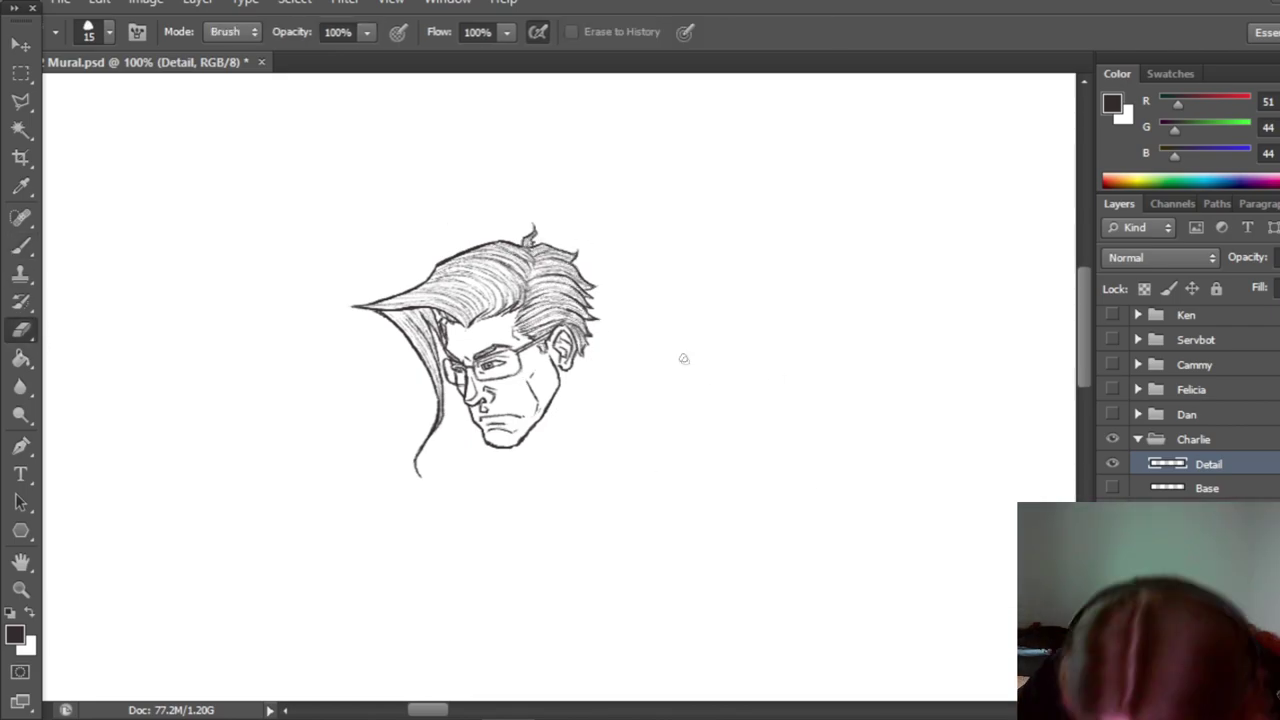
{"action": "key", "text": "b"}
Step: Ink the vest's armhole edge, pointed lapel and front opening on the side of the lowered fist
{"action": "left_click", "coordinate": [1112, 488]}
{"action": "scroll", "coordinate": [560, 390], "scroll_direction": "down", "scroll_amount": 3}
{"action": "left_click_drag", "start_coordinate": [400, 280], "coordinate": [440, 443]}
{"action": "left_click_drag", "start_coordinate": [433, 356], "coordinate": [508, 430]}
{"action": "left_click", "coordinate": [1112, 488]}
{"action": "left_click", "coordinate": [1112, 488]}
{"action": "mouse_move", "coordinate": [500, 286]}
{"action": "left_mouse_down"}
{"action": "mouse_move", "coordinate": [511, 432]}
{"action": "mouse_move", "coordinate": [549, 532]}
{"action": "left_mouse_up"}
{"action": "left_click", "coordinate": [1112, 488]}
{"action": "left_click", "coordinate": [1112, 488]}
Step: Ink the collar beside the jaw, then refine the vest's shoulder corner and the lapel's upper edge
{"action": "left_click_drag", "start_coordinate": [462, 239], "coordinate": [447, 258]}
{"action": "left_click_drag", "start_coordinate": [447, 260], "coordinate": [487, 291]}
{"action": "left_click", "coordinate": [1112, 488]}
{"action": "key", "text": "e"}
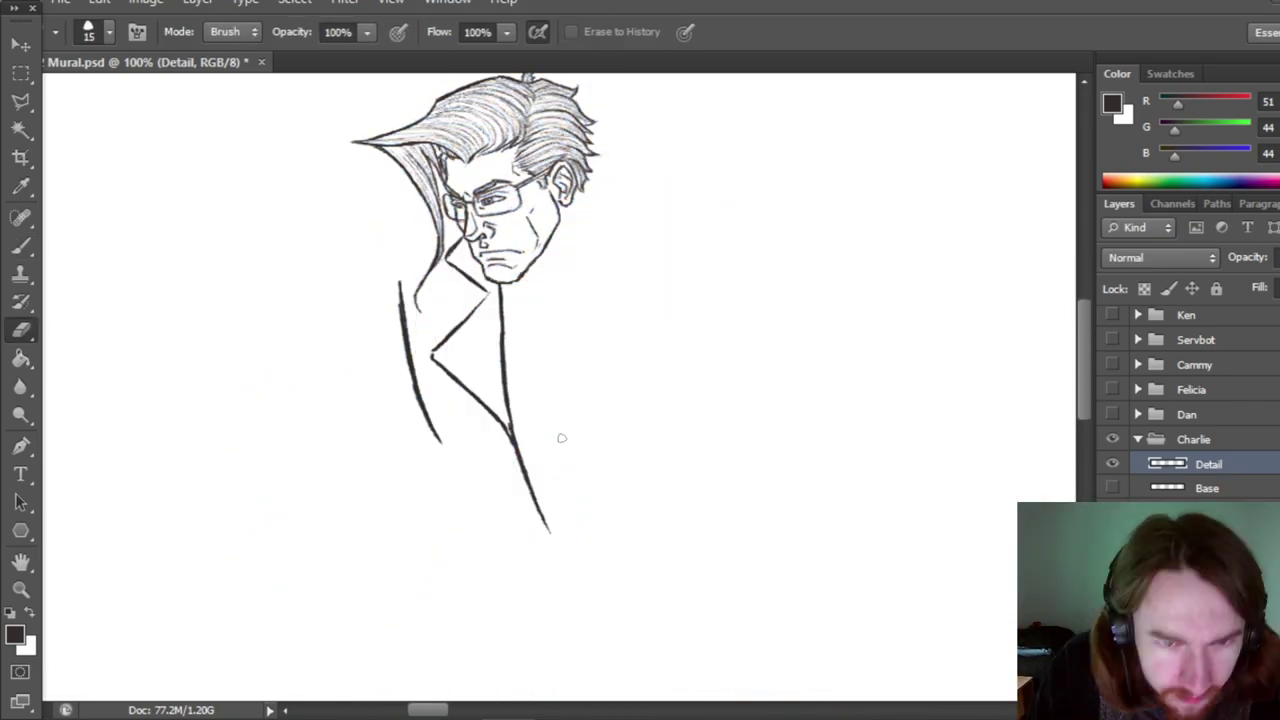
{"action": "key", "text": "b"}
{"action": "left_click", "coordinate": [1112, 488]}
{"action": "scroll", "coordinate": [560, 390], "scroll_direction": "up", "scroll_amount": 1}
{"action": "left_click_drag", "start_coordinate": [397, 292], "coordinate": [405, 281]}
{"action": "key", "text": "e"}
{"action": "key", "text": "b"}
{"action": "left_click_drag", "start_coordinate": [495, 297], "coordinate": [453, 342]}
{"action": "left_click", "coordinate": [1112, 488]}
{"action": "left_click", "coordinate": [1112, 488]}
Step: Ink the vest's inner line below the collar, its shoulder edge and its outer side down to the hem
{"action": "left_click_drag", "start_coordinate": [444, 276], "coordinate": [446, 455]}
{"action": "left_click", "coordinate": [1112, 488]}
{"action": "left_click", "coordinate": [1112, 488]}
{"action": "mouse_move", "coordinate": [410, 294]}
{"action": "left_mouse_down"}
{"action": "mouse_move", "coordinate": [415, 336]}
{"action": "mouse_move", "coordinate": [442, 273]}
{"action": "left_mouse_up"}
{"action": "left_click_drag", "start_coordinate": [450, 452], "coordinate": [440, 529]}
{"action": "left_click", "coordinate": [1112, 488]}
{"action": "key", "text": "e"}
{"action": "key", "text": "b"}
{"action": "left_click", "coordinate": [1112, 488]}
Step: Ink the vest's front placket line and erase and redraw the lower armhole edge where it meets the side
{"action": "left_click_drag", "start_coordinate": [502, 438], "coordinate": [518, 539]}
{"action": "left_click", "coordinate": [1112, 488]}
{"action": "left_click", "coordinate": [1112, 488]}
{"action": "left_click_drag", "start_coordinate": [510, 456], "coordinate": [529, 514]}
{"action": "left_click", "coordinate": [1112, 488]}
{"action": "key", "text": "e"}
{"action": "left_click_drag", "start_coordinate": [416, 354], "coordinate": [446, 456]}
{"action": "key", "text": "b"}
{"action": "left_click", "coordinate": [1112, 488]}
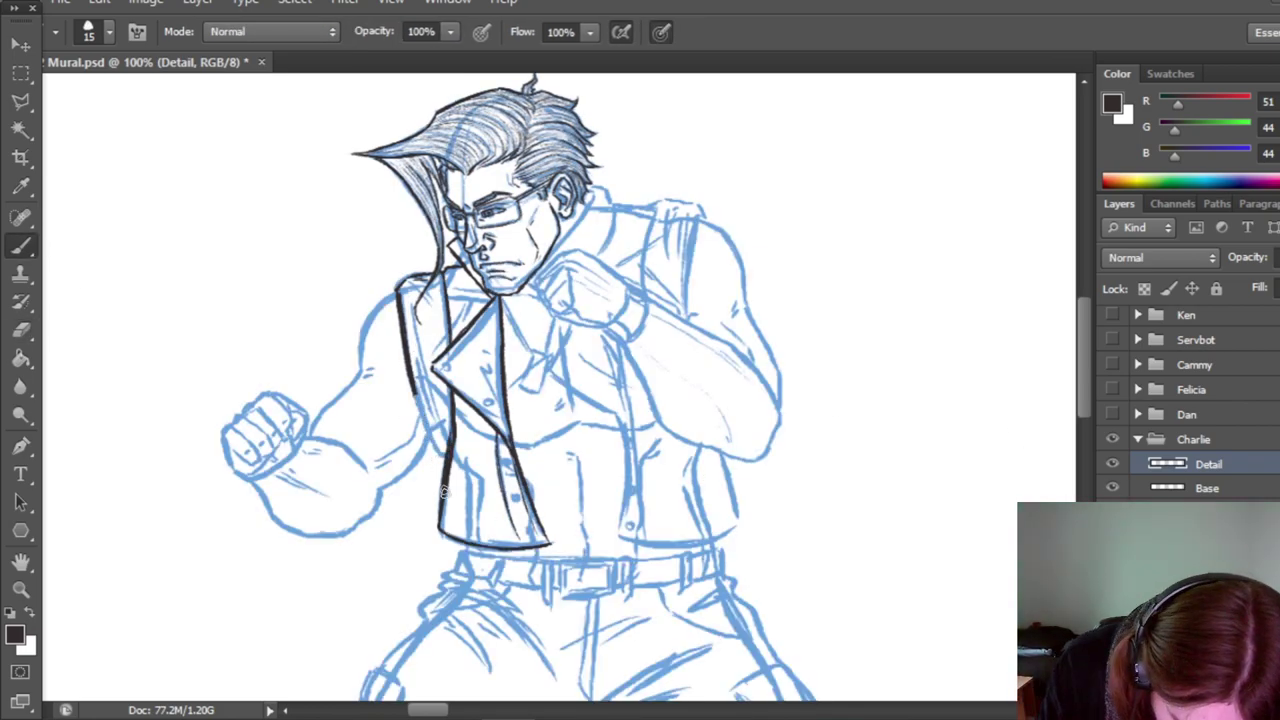
Step: Ink the buttons along the lapel's lower edge and the fold and seam lines inside the lapel
{"action": "left_click", "coordinate": [1112, 488]}
{"action": "scroll", "coordinate": [678, 665], "scroll_direction": "up", "scroll_amount": 2}
{"action": "left_click_drag", "start_coordinate": [445, 371], "coordinate": [472, 363]}
{"action": "left_click", "coordinate": [1112, 488]}
{"action": "left_click", "coordinate": [1112, 488]}
{"action": "key", "text": "e"}
{"action": "key", "text": "b"}
{"action": "left_click", "coordinate": [1112, 488]}
{"action": "left_click", "coordinate": [1112, 488]}
{"action": "mouse_move", "coordinate": [437, 464]}
{"action": "left_mouse_down"}
{"action": "mouse_move", "coordinate": [483, 505]}
{"action": "mouse_move", "coordinate": [500, 488]}
{"action": "left_mouse_up"}
{"action": "left_click_drag", "start_coordinate": [457, 431], "coordinate": [498, 460]}
{"action": "left_click_drag", "start_coordinate": [490, 408], "coordinate": [440, 454]}
{"action": "left_click", "coordinate": [1112, 488]}
Step: Ink three small buttons down the placket of the vest's front opening
{"action": "left_click_drag", "start_coordinate": [505, 551], "coordinate": [507, 556]}
{"action": "left_click_drag", "start_coordinate": [513, 583], "coordinate": [515, 588]}
{"action": "left_click_drag", "start_coordinate": [524, 619], "coordinate": [526, 624]}
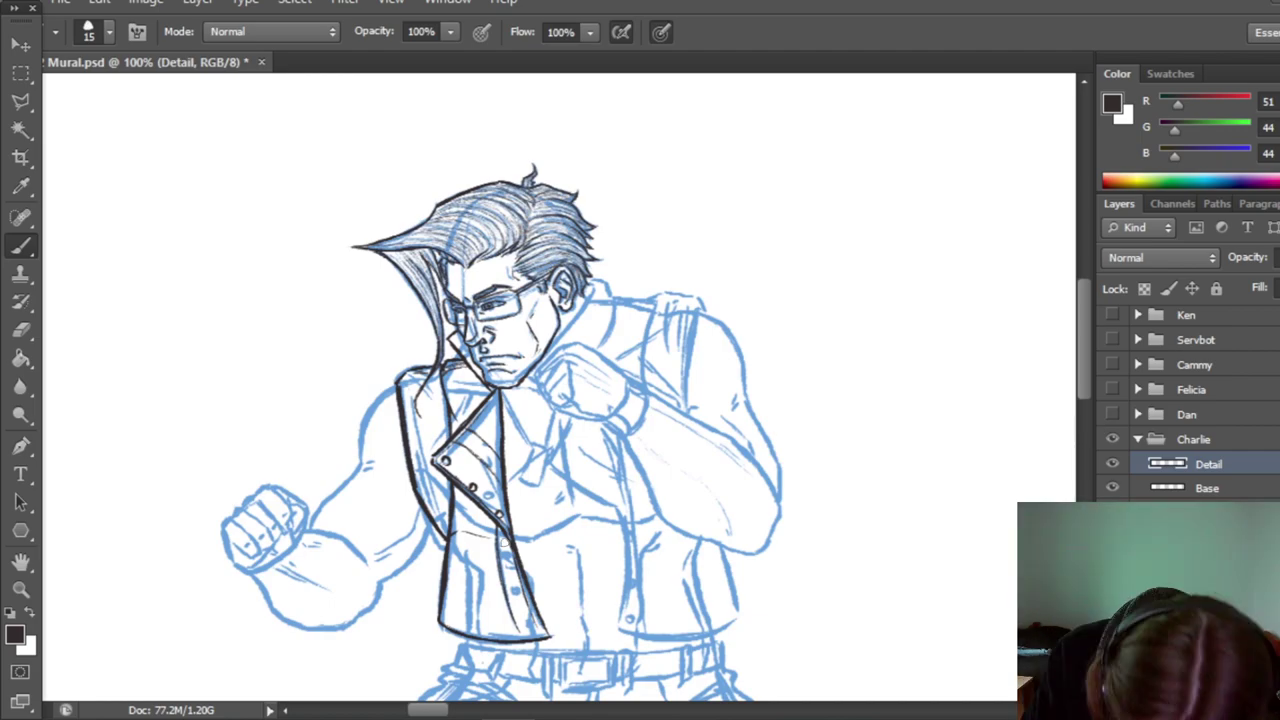
Step: Ink the raised forearm's upper and lower contours to the elbow and outline the wristband
{"action": "left_click_drag", "start_coordinate": [626, 446], "coordinate": [756, 552]}
{"action": "left_click_drag", "start_coordinate": [652, 396], "coordinate": [778, 516]}
{"action": "left_click_drag", "start_coordinate": [605, 424], "coordinate": [623, 440]}
{"action": "left_click", "coordinate": [1112, 488]}
{"action": "mouse_move", "coordinate": [647, 398]}
{"action": "left_mouse_down"}
{"action": "mouse_move", "coordinate": [622, 439]}
{"action": "mouse_move", "coordinate": [648, 396]}
{"action": "mouse_move", "coordinate": [606, 422]}
{"action": "left_mouse_up"}
{"action": "left_click", "coordinate": [1112, 488]}
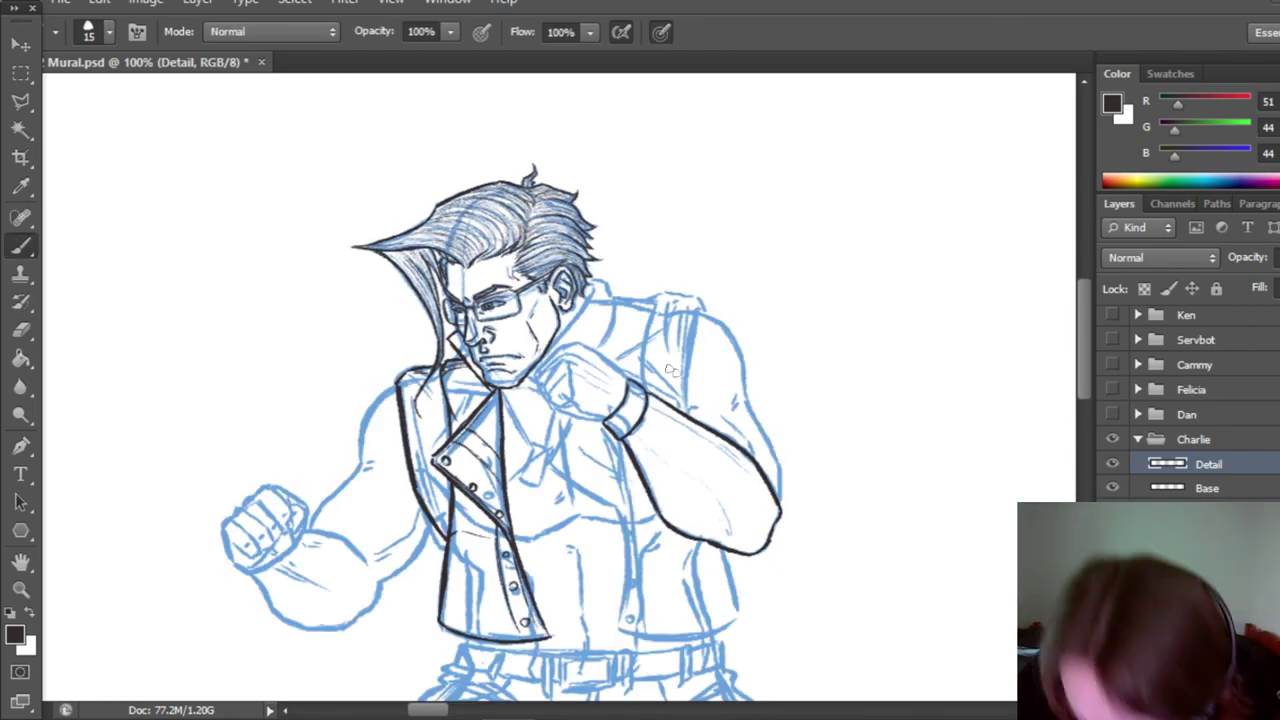
Step: Ink the wristband's edges and the outer contour of the raised fist beside the chin on the Detail layer
{"action": "left_click_drag", "start_coordinate": [627, 377], "coordinate": [648, 389]}
{"action": "left_click", "coordinate": [1112, 488]}
{"action": "left_click_drag", "start_coordinate": [611, 415], "coordinate": [630, 431]}
{"action": "left_click", "coordinate": [1112, 488]}
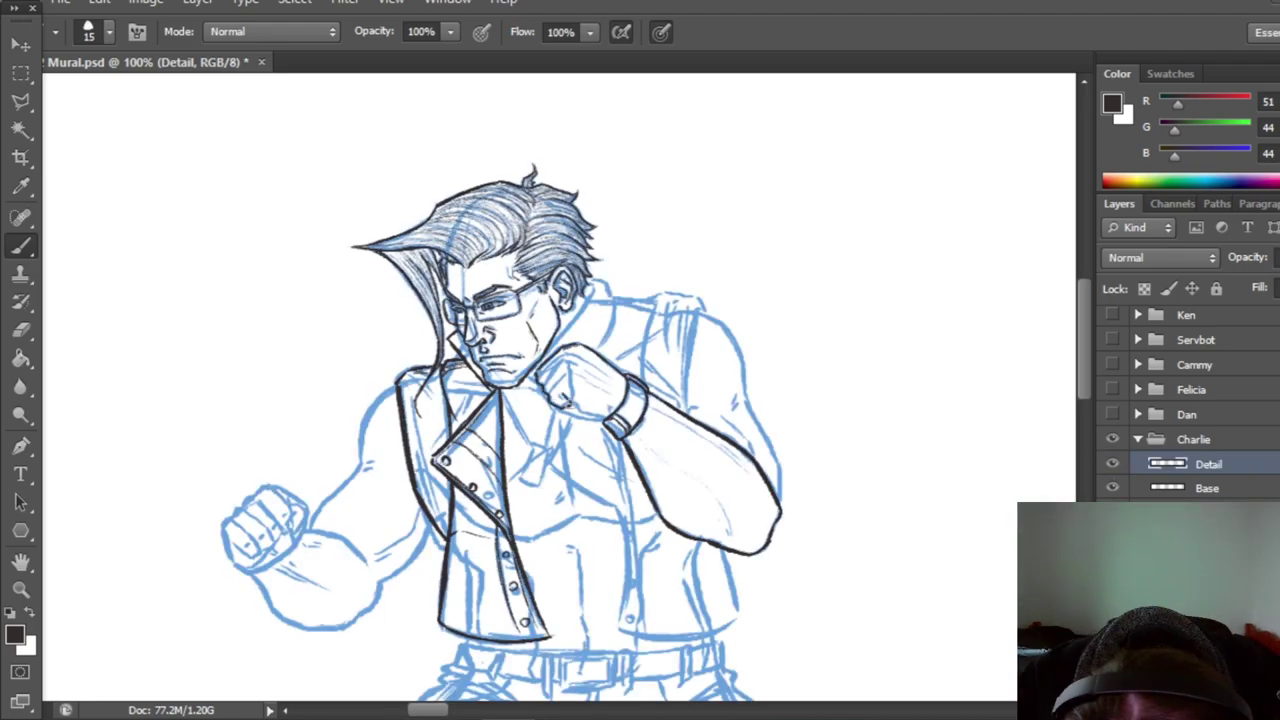
Step: Ink the fingers and knuckle lines of the raised fist, checking the line art with the Base sketch hidden
{"action": "left_click", "coordinate": [1112, 488]}
{"action": "left_click", "coordinate": [1112, 488]}
{"action": "left_click", "coordinate": [1112, 488]}
{"action": "left_click", "coordinate": [1112, 488]}
{"action": "left_click", "coordinate": [1112, 488]}
{"action": "key", "text": "e"}
{"action": "key", "text": "b"}
{"action": "left_click", "coordinate": [1112, 488]}
{"action": "left_click", "coordinate": [1112, 488]}
{"action": "left_click", "coordinate": [1112, 488]}
Step: Ink the muscle line inside the raised forearm and the back contour of the upper arm above the elbow
{"action": "left_click_drag", "start_coordinate": [662, 412], "coordinate": [742, 466]}
{"action": "scroll", "coordinate": [744, 420], "scroll_direction": "down", "scroll_amount": 1}
{"action": "left_click_drag", "start_coordinate": [747, 396], "coordinate": [780, 490]}
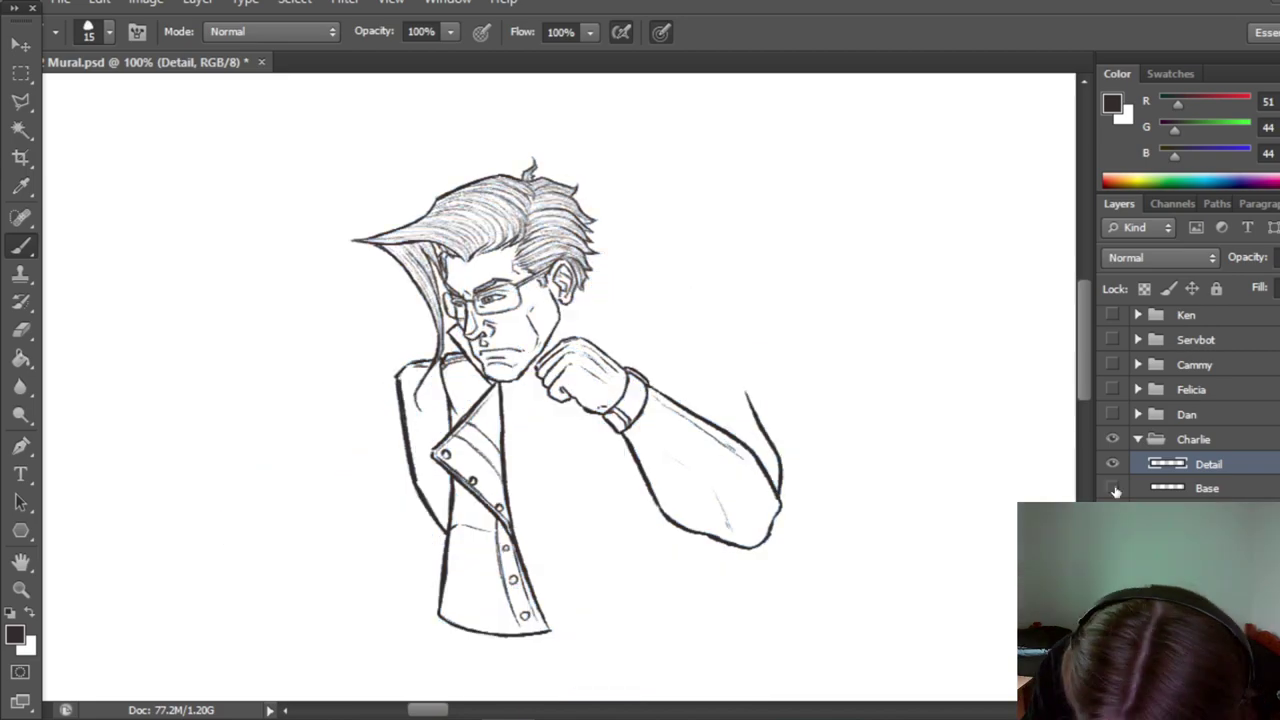
Step: Ink the vest's shoulder panel and armhole edge, and the shoulder and muscle lines of the raised arm
{"action": "left_click_drag", "start_coordinate": [652, 291], "coordinate": [640, 377]}
{"action": "mouse_move", "coordinate": [696, 286]}
{"action": "left_mouse_down"}
{"action": "mouse_move", "coordinate": [739, 342]}
{"action": "mouse_move", "coordinate": [743, 421]}
{"action": "mouse_move", "coordinate": [696, 401]}
{"action": "mouse_move", "coordinate": [721, 349]}
{"action": "mouse_move", "coordinate": [722, 396]}
{"action": "left_mouse_up"}
{"action": "key", "text": "ctrl+comma"}
{"action": "key", "text": "ctrl+comma"}
{"action": "key", "text": "ctrl+comma"}
{"action": "key", "text": "ctrl+comma"}
{"action": "key", "text": "ctrl+comma"}
{"action": "key", "text": "ctrl+comma"}
{"action": "key", "text": "ctrl+comma"}
{"action": "key", "text": "e"}
{"action": "key", "text": "b"}
Step: Ink the vest's shoulder seam and the upright collar behind the jaw and ear
{"action": "left_click", "coordinate": [1112, 488]}
{"action": "left_click_drag", "start_coordinate": [613, 288], "coordinate": [658, 295]}
{"action": "mouse_move", "coordinate": [598, 262]}
{"action": "left_mouse_down"}
{"action": "mouse_move", "coordinate": [614, 294]}
{"action": "mouse_move", "coordinate": [603, 338]}
{"action": "left_mouse_up"}
{"action": "mouse_move", "coordinate": [598, 274]}
{"action": "left_mouse_down"}
{"action": "mouse_move", "coordinate": [535, 357]}
{"action": "mouse_move", "coordinate": [596, 285]}
{"action": "left_mouse_up"}
{"action": "left_click", "coordinate": [1112, 488]}
{"action": "left_click_drag", "start_coordinate": [530, 313], "coordinate": [680, 228]}
{"action": "key", "text": "ctrl+comma"}
{"action": "key", "text": "ctrl+comma"}
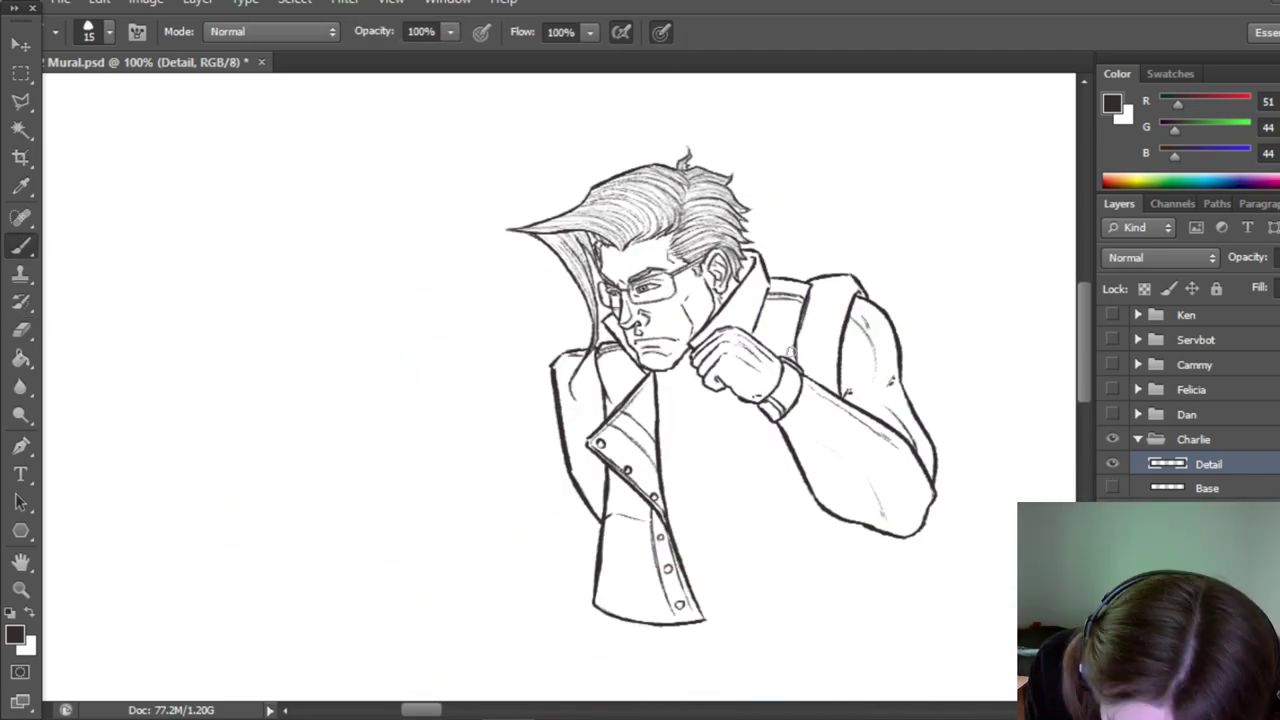
Step: Ink the vest panel below the raised arm, with its front edge, placket line, side edge, hem and chest seam
{"action": "key", "text": "ctrl+comma"}
{"action": "left_click", "coordinate": [1112, 488]}
{"action": "mouse_move", "coordinate": [718, 318]}
{"action": "left_mouse_down"}
{"action": "mouse_move", "coordinate": [760, 527]}
{"action": "mouse_move", "coordinate": [891, 521]}
{"action": "left_mouse_up"}
{"action": "left_click", "coordinate": [1112, 488]}
{"action": "mouse_move", "coordinate": [876, 450]}
{"action": "left_mouse_down"}
{"action": "mouse_move", "coordinate": [891, 514]}
{"action": "mouse_move", "coordinate": [880, 534]}
{"action": "left_mouse_up"}
{"action": "key", "text": "e"}
{"action": "key", "text": "b"}
{"action": "left_click_drag", "start_coordinate": [720, 322], "coordinate": [738, 374]}
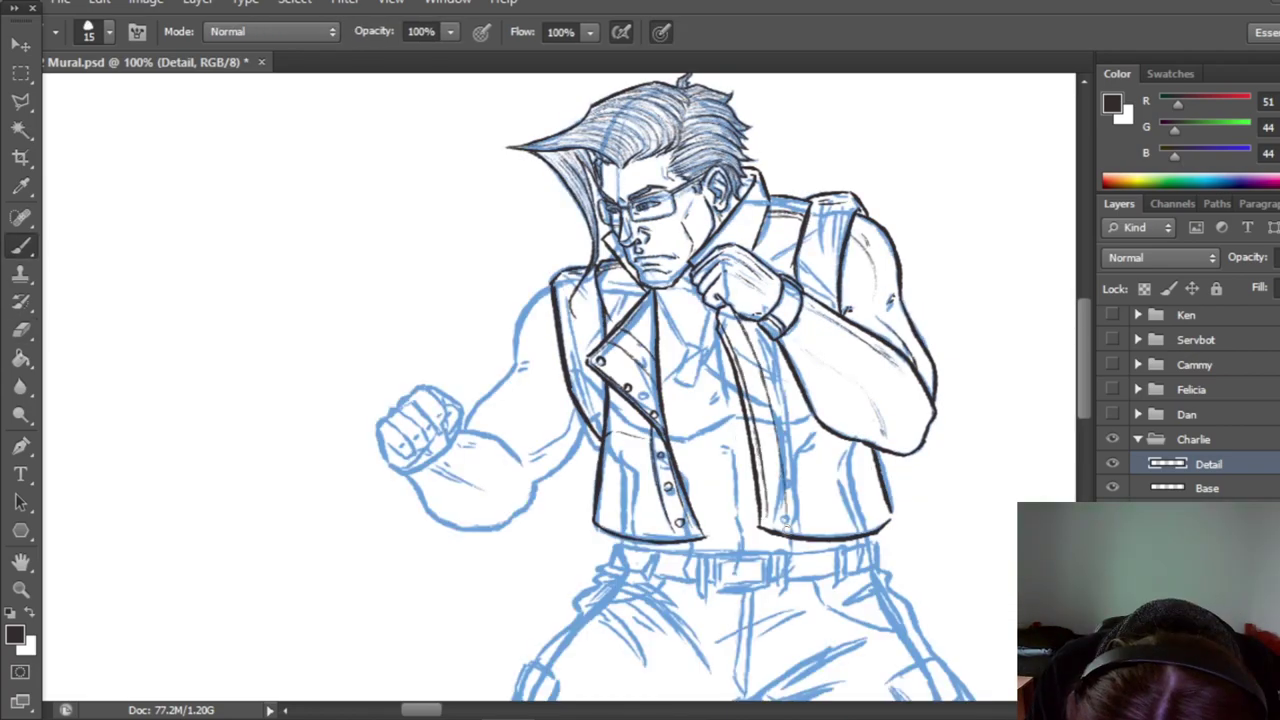
{"action": "key", "text": "ctrl+comma"}
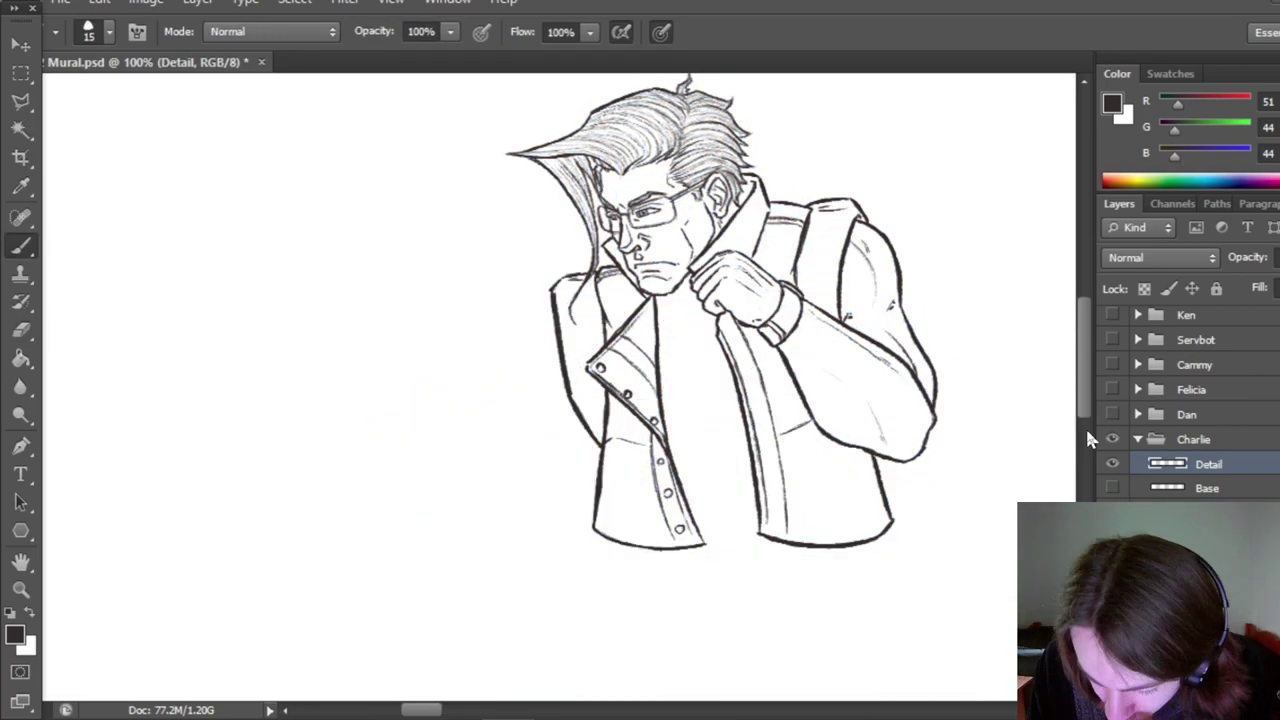
Step: Ink the row of round buttons down the placket of the vest panel below the raised fist
{"action": "left_click_drag", "start_coordinate": [782, 545], "coordinate": [783, 546]}
{"action": "mouse_move", "coordinate": [742, 328]}
{"action": "left_mouse_down"}
{"action": "mouse_move", "coordinate": [765, 376]}
{"action": "mouse_move", "coordinate": [791, 538]}
{"action": "mouse_move", "coordinate": [730, 325]}
{"action": "left_mouse_up"}
{"action": "left_click_drag", "start_coordinate": [741, 355], "coordinate": [755, 392]}
{"action": "left_click_drag", "start_coordinate": [771, 466], "coordinate": [772, 467]}
{"action": "scroll", "coordinate": [760, 480], "scroll_direction": "down", "scroll_amount": 1}
{"action": "left_click", "coordinate": [1112, 488]}
Step: Ink the lower chest contour and the abdominal line visible in the vest's opening
{"action": "left_click_drag", "start_coordinate": [714, 352], "coordinate": [731, 394]}
{"action": "left_click", "coordinate": [1112, 488]}
{"action": "left_click_drag", "start_coordinate": [666, 420], "coordinate": [688, 431]}
{"action": "left_click", "coordinate": [1112, 488]}
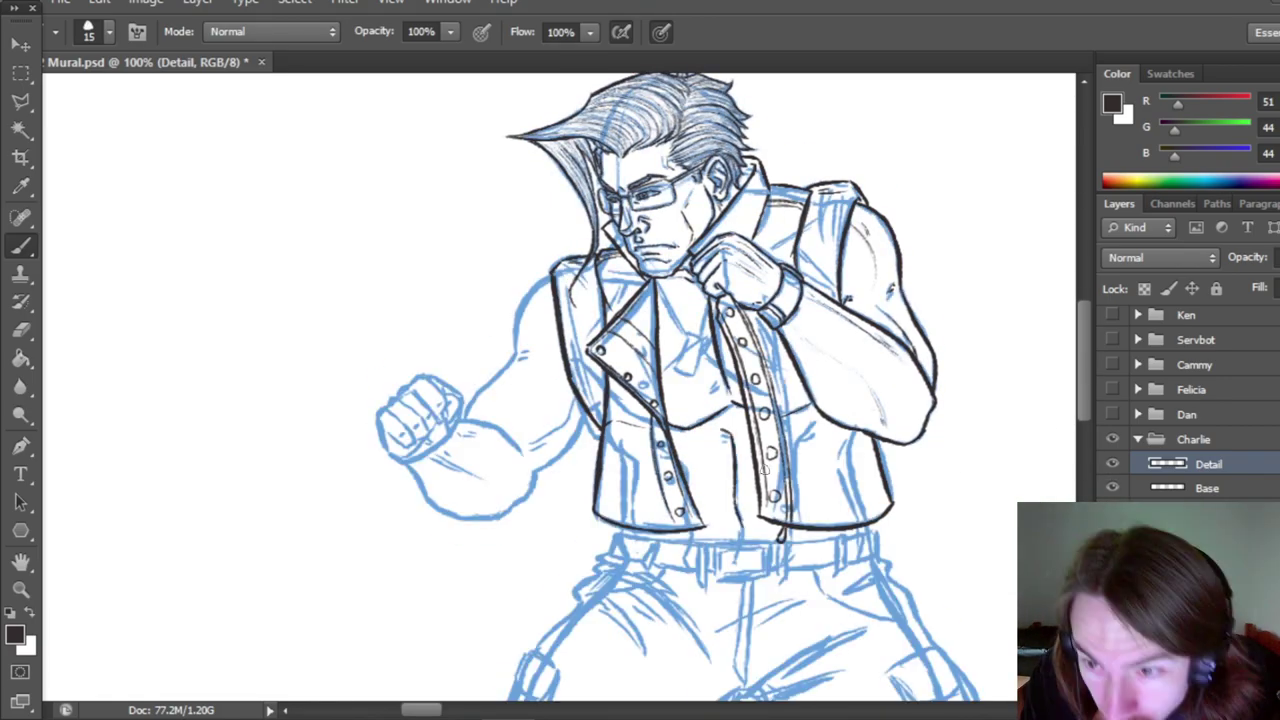
Step: Ink the neck lines, the necklace cord and the dog tags hanging over the bare chest
{"action": "left_click", "coordinate": [1112, 488]}
{"action": "left_click_drag", "start_coordinate": [1086, 400], "coordinate": [1086, 389]}
{"action": "left_click", "coordinate": [1112, 488]}
{"action": "left_click_drag", "start_coordinate": [690, 398], "coordinate": [700, 401]}
{"action": "left_click", "coordinate": [1112, 488]}
{"action": "left_click", "coordinate": [1112, 488]}
{"action": "left_click", "coordinate": [1112, 488]}
{"action": "key", "text": "e"}
{"action": "key", "text": "ctrl+comma"}
{"action": "key", "text": "b"}
{"action": "key", "text": "ctrl+comma"}
{"action": "key", "text": "ctrl+comma"}
{"action": "key", "text": "ctrl+comma"}
Step: Ink the rectangular belt buckle with its inner frame and clean up its lines
{"action": "left_click", "coordinate": [1112, 488]}
{"action": "left_click_drag", "start_coordinate": [1082, 382], "coordinate": [1082, 400]}
{"action": "left_click_drag", "start_coordinate": [716, 511], "coordinate": [768, 547]}
{"action": "left_click", "coordinate": [1112, 488]}
{"action": "left_click", "coordinate": [21, 330]}
{"action": "left_click", "coordinate": [24, 248]}
{"action": "left_click", "coordinate": [1112, 488]}
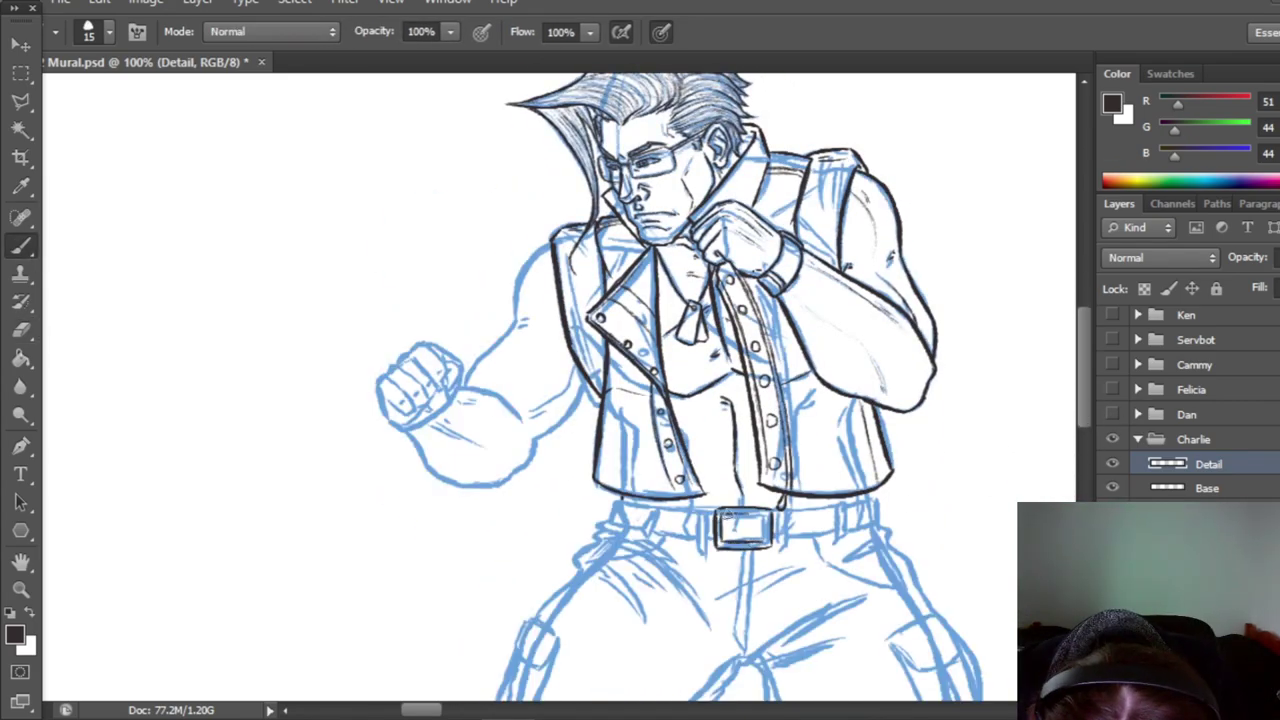
Step: Ink the belt strap and loops from the buckle to the hip on the lowered arm's side, plus the loops beside the buckle
{"action": "key", "text": "ctrl+comma"}
{"action": "key", "text": "ctrl+comma"}
{"action": "left_click_drag", "start_coordinate": [698, 512], "coordinate": [700, 550]}
{"action": "mouse_move", "coordinate": [648, 508]}
{"action": "left_mouse_down"}
{"action": "mouse_move", "coordinate": [614, 501]}
{"action": "mouse_move", "coordinate": [696, 540]}
{"action": "left_mouse_up"}
{"action": "left_click", "coordinate": [1112, 488]}
{"action": "left_click", "coordinate": [1112, 488]}
{"action": "left_click", "coordinate": [1112, 488]}
{"action": "left_click_drag", "start_coordinate": [1083, 390], "coordinate": [1083, 395]}
{"action": "left_click", "coordinate": [1112, 488]}
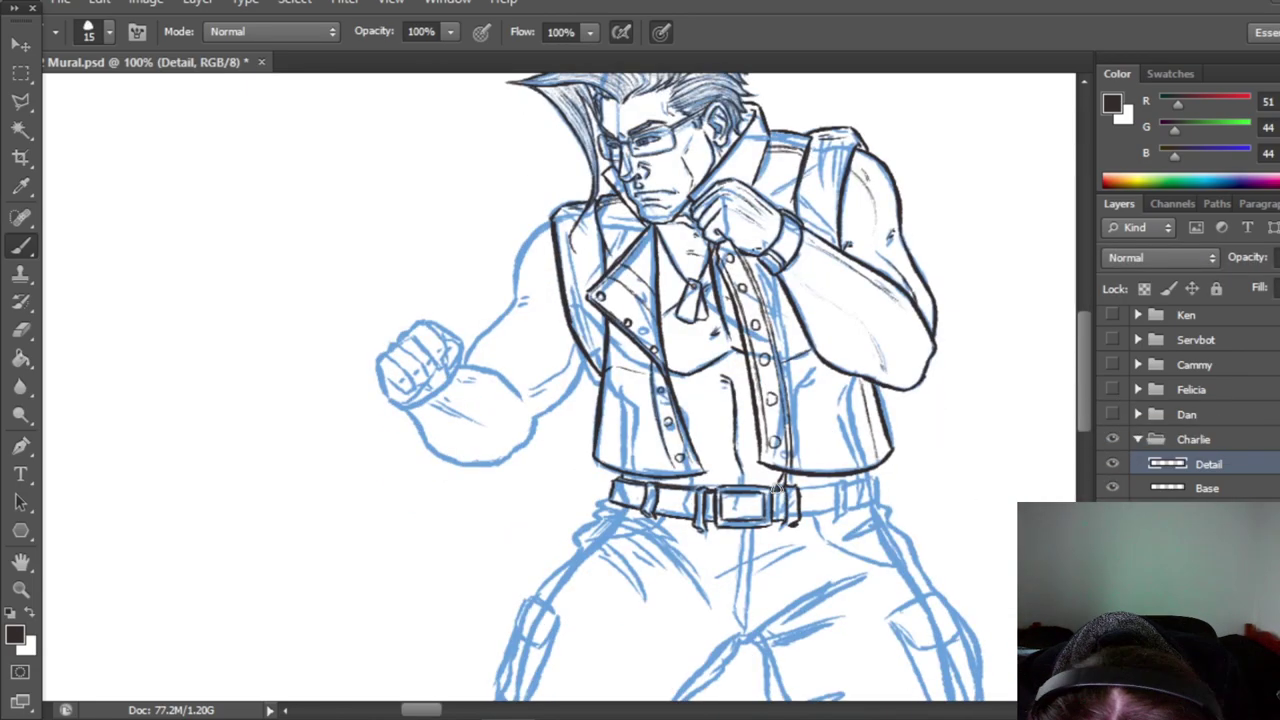
Step: Ink the remaining belt strap and loop out to the hip below the raised elbow
{"action": "key", "text": "ctrl+comma"}
{"action": "key", "text": "ctrl+comma"}
{"action": "key", "text": "ctrl+comma"}
{"action": "key", "text": "ctrl+comma"}
{"action": "mouse_move", "coordinate": [852, 482]}
{"action": "left_mouse_down"}
{"action": "mouse_move", "coordinate": [846, 518]}
{"action": "mouse_move", "coordinate": [881, 503]}
{"action": "left_mouse_up"}
{"action": "left_click", "coordinate": [1112, 488]}
{"action": "left_click", "coordinate": [1112, 488]}
{"action": "left_click", "coordinate": [1112, 488]}
{"action": "left_click", "coordinate": [1112, 488]}
Step: Ink the lowered arm's shoulder curve and its upper contour down to the wrist, cleaning up stray marks
{"action": "left_click_drag", "start_coordinate": [1083, 372], "coordinate": [1083, 365]}
{"action": "left_click", "coordinate": [1112, 488]}
{"action": "left_click", "coordinate": [1112, 488]}
{"action": "left_click", "coordinate": [1112, 488]}
{"action": "left_click", "coordinate": [1112, 488]}
{"action": "left_click_drag", "start_coordinate": [553, 309], "coordinate": [516, 381]}
{"action": "left_click_drag", "start_coordinate": [530, 382], "coordinate": [466, 449]}
{"action": "key", "text": "e"}
{"action": "key", "text": "b"}
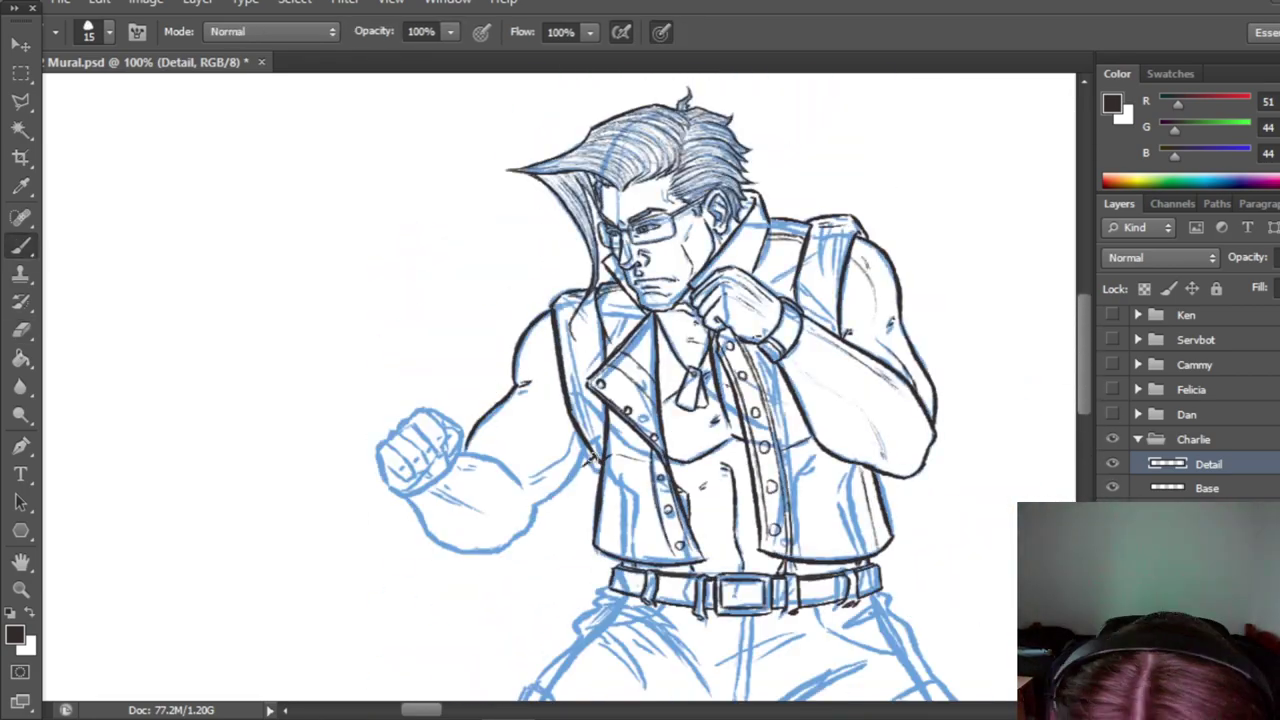
Step: Ink the lowered arm's underside, elbow and forearm contours, adding the muscle lines at the shoulder and elbow crease
{"action": "left_click_drag", "start_coordinate": [536, 505], "coordinate": [410, 498]}
{"action": "key", "text": "ctrl+comma"}
{"action": "key", "text": "ctrl+comma"}
{"action": "scroll", "coordinate": [560, 387], "scroll_direction": "up", "scroll_amount": 1}
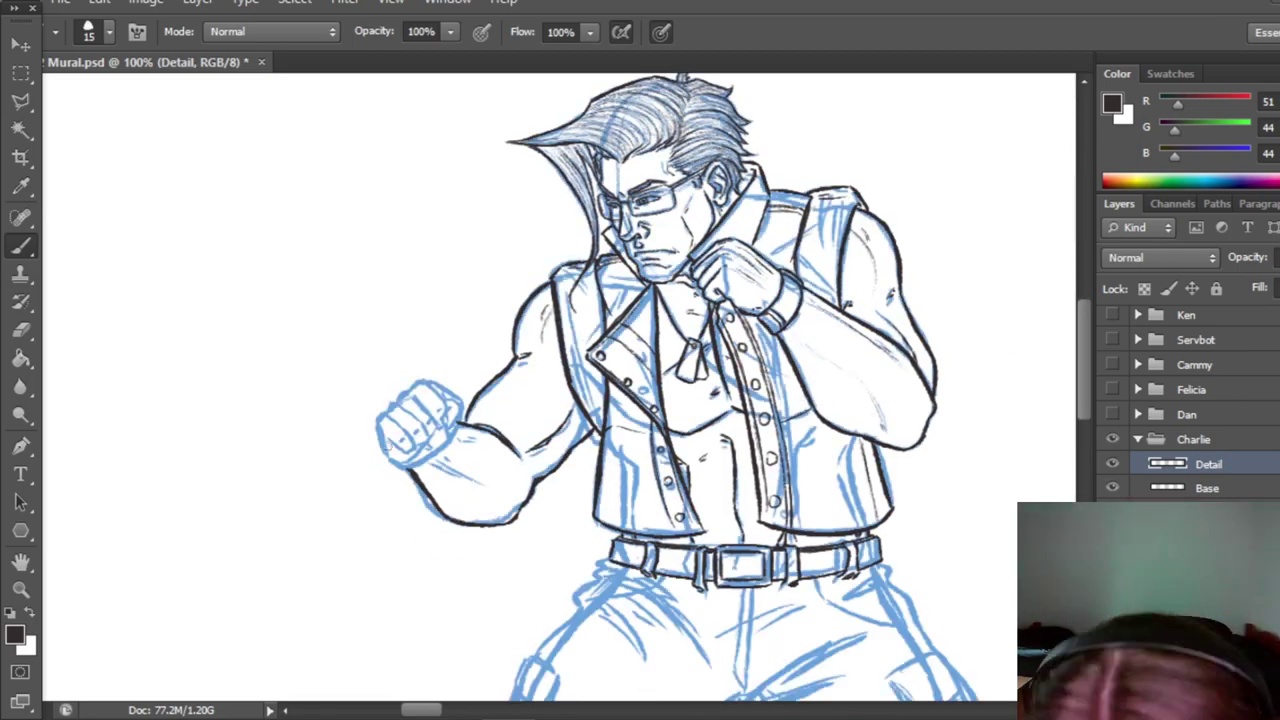
{"action": "key", "text": "ctrl+comma"}
{"action": "key", "text": "ctrl+comma"}
{"action": "key", "text": "ctrl+comma"}
Step: Ink the extended fist's knuckle contour, thumb and finger divisions, comparing them with the Base sketch
{"action": "left_click_drag", "start_coordinate": [415, 432], "coordinate": [370, 468]}
{"action": "key", "text": "ctrl+comma"}
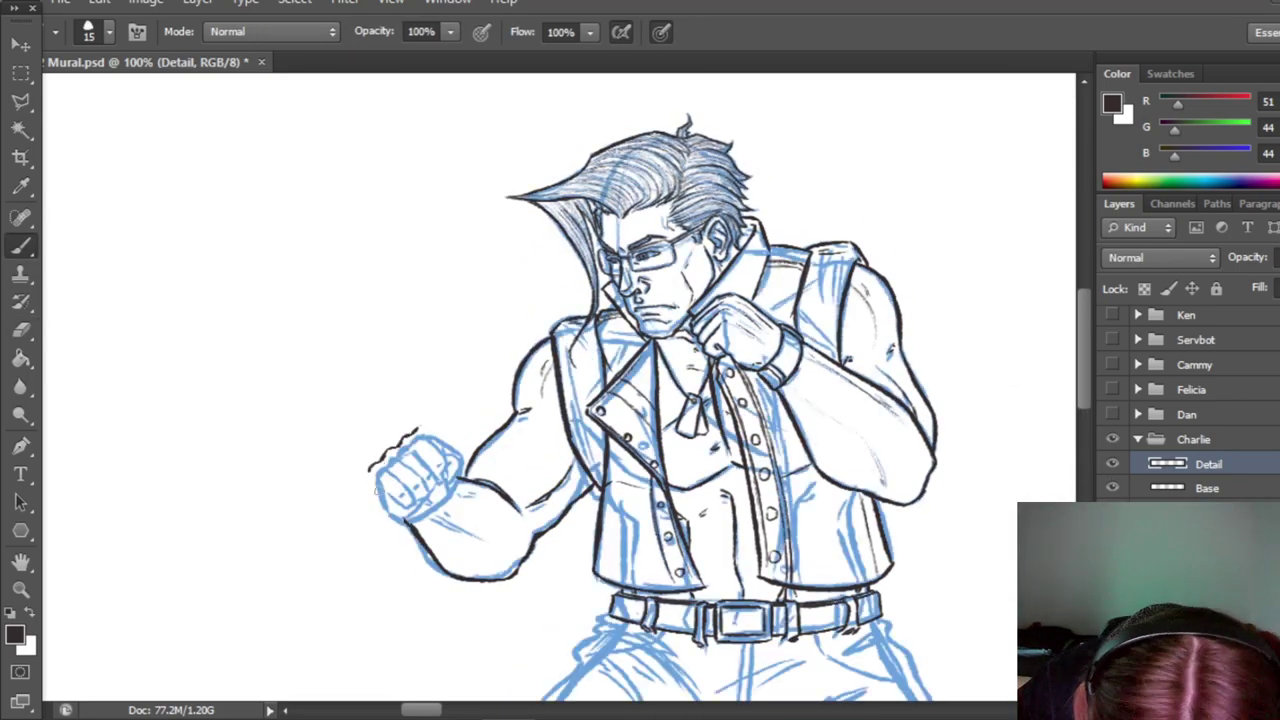
{"action": "key", "text": "ctrl+comma"}
{"action": "key", "text": "ctrl+comma"}
{"action": "key", "text": "ctrl+comma"}
{"action": "key", "text": "ctrl+comma"}
{"action": "key", "text": "ctrl+comma"}
{"action": "key", "text": "ctrl+comma"}
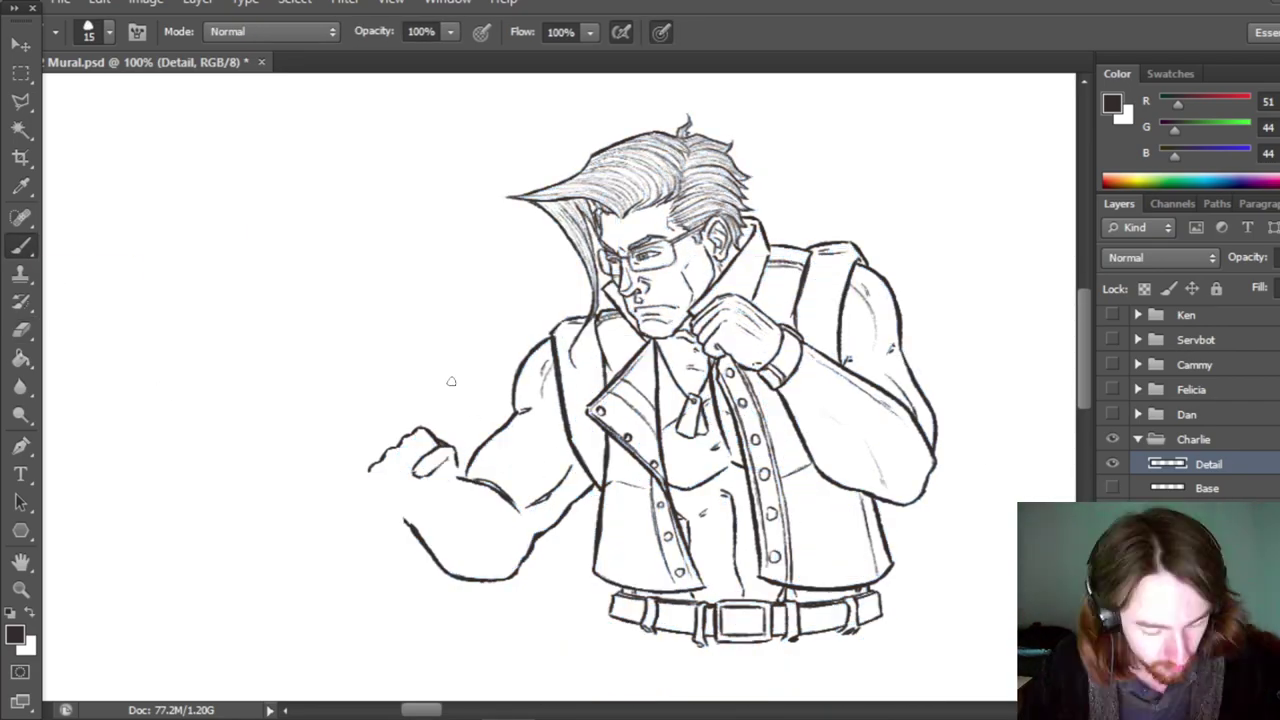
{"action": "key", "text": "ctrl+comma"}
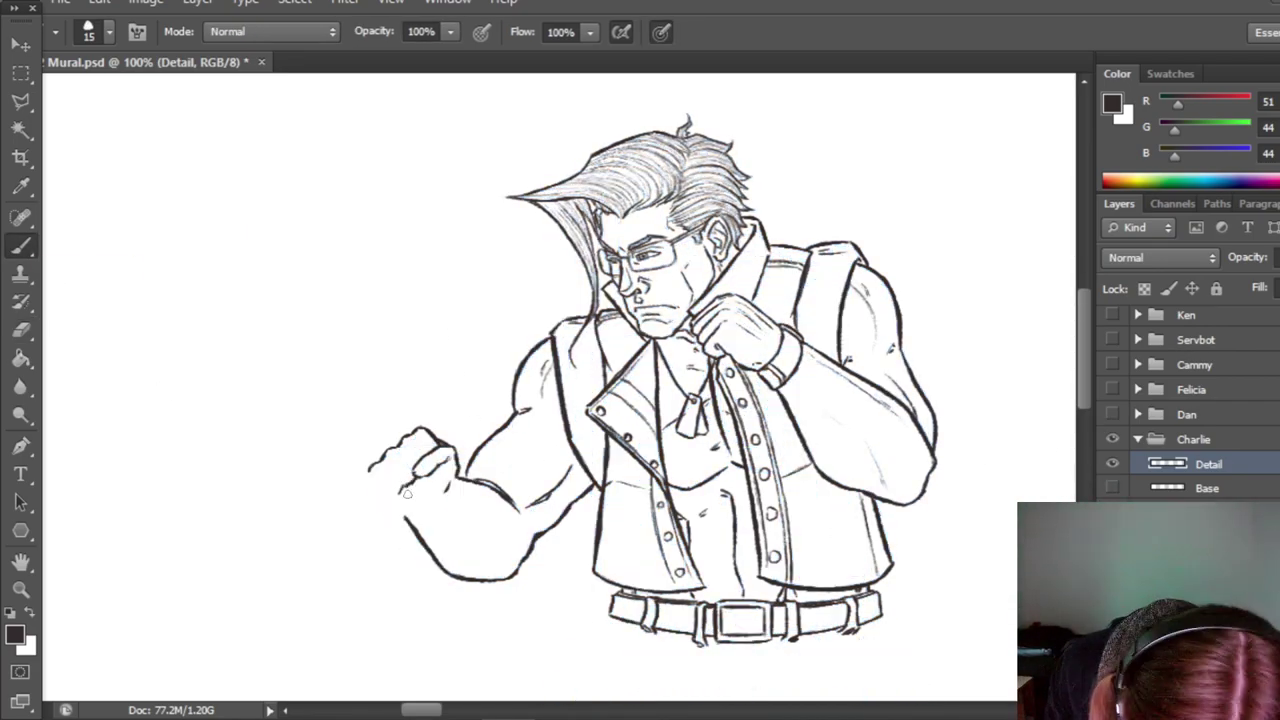
{"action": "key", "text": "ctrl+comma"}
{"action": "key", "text": "ctrl+comma"}
Step: Clean up the lower contour of the extended forearm with the eraser and brush
{"action": "left_click", "coordinate": [22, 327]}
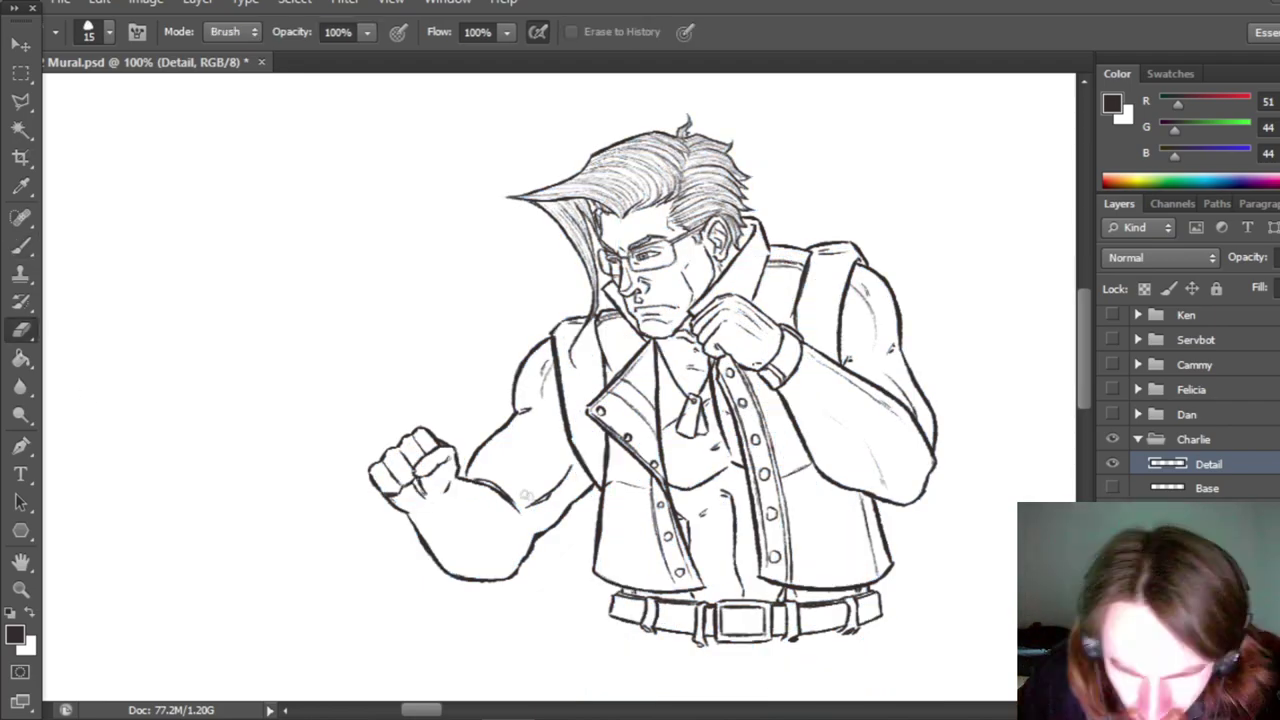
{"action": "key", "text": "b"}
{"action": "key", "text": "e"}
{"action": "left_click_drag", "start_coordinate": [434, 547], "coordinate": [505, 578]}
{"action": "key", "text": "b"}
{"action": "left_click_drag", "start_coordinate": [1080, 405], "coordinate": [1080, 419]}
{"action": "key", "text": "e"}
{"action": "key", "text": "b"}
{"action": "key", "text": "e"}
Step: Erase the extended fist's outer knuckle contour and redraw it over the Base sketch
{"action": "mouse_move", "coordinate": [388, 430]}
{"action": "left_mouse_down"}
{"action": "mouse_move", "coordinate": [444, 426]}
{"action": "mouse_move", "coordinate": [424, 462]}
{"action": "mouse_move", "coordinate": [458, 402]}
{"action": "mouse_move", "coordinate": [422, 413]}
{"action": "mouse_move", "coordinate": [420, 382]}
{"action": "left_mouse_up"}
{"action": "key", "text": "b"}
{"action": "left_click", "coordinate": [1112, 488]}
{"action": "left_click", "coordinate": [1112, 488]}
{"action": "left_click", "coordinate": [1112, 488]}
{"action": "left_click", "coordinate": [1112, 488]}
{"action": "left_click", "coordinate": [1112, 488]}
{"action": "left_click", "coordinate": [1112, 488]}
{"action": "left_click", "coordinate": [25, 336]}
{"action": "key", "text": "b"}
Step: Refine the fingers and thumb of the extended fist by alternately erasing and reinking their lines
{"action": "left_click", "coordinate": [1112, 488]}
{"action": "key", "text": "e"}
{"action": "key", "text": "b"}
{"action": "key", "text": "ctrl+comma"}
{"action": "key", "text": "ctrl+comma"}
{"action": "left_click", "coordinate": [1112, 489]}
{"action": "key", "text": "e"}
{"action": "key", "text": "b"}
{"action": "left_click", "coordinate": [1112, 488]}
Step: Ink the finger separations, palm creases and wrist tendon lines of the extended fist and tidy their ends
{"action": "mouse_move", "coordinate": [392, 452]}
{"action": "left_mouse_down"}
{"action": "mouse_move", "coordinate": [428, 420]}
{"action": "mouse_move", "coordinate": [430, 446]}
{"action": "left_mouse_up"}
{"action": "left_click", "coordinate": [1112, 488]}
{"action": "key", "text": "e"}
{"action": "key", "text": "b"}
{"action": "left_click", "coordinate": [1112, 488]}
{"action": "left_click", "coordinate": [1112, 488]}
{"action": "key", "text": "e"}
{"action": "key", "text": "b"}
{"action": "left_click_drag", "start_coordinate": [450, 433], "coordinate": [400, 444]}
{"action": "key", "text": "ctrl+comma"}
{"action": "key", "text": "ctrl+comma"}
{"action": "key", "text": "e"}
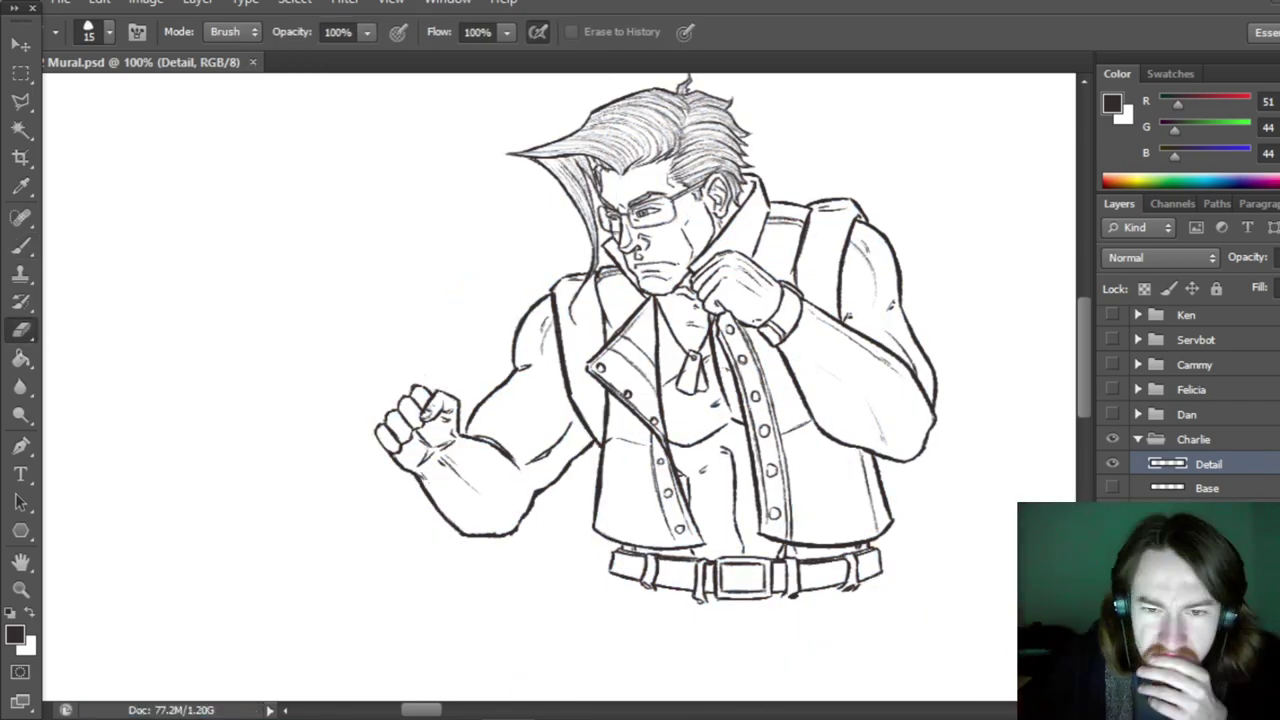
Step: Lasso the extended fist and wrist and move the selection outward from the forearm to lengthen the arm
{"action": "key", "text": "b"}
{"action": "scroll", "coordinate": [1038, 399], "scroll_direction": "up", "scroll_amount": 3}
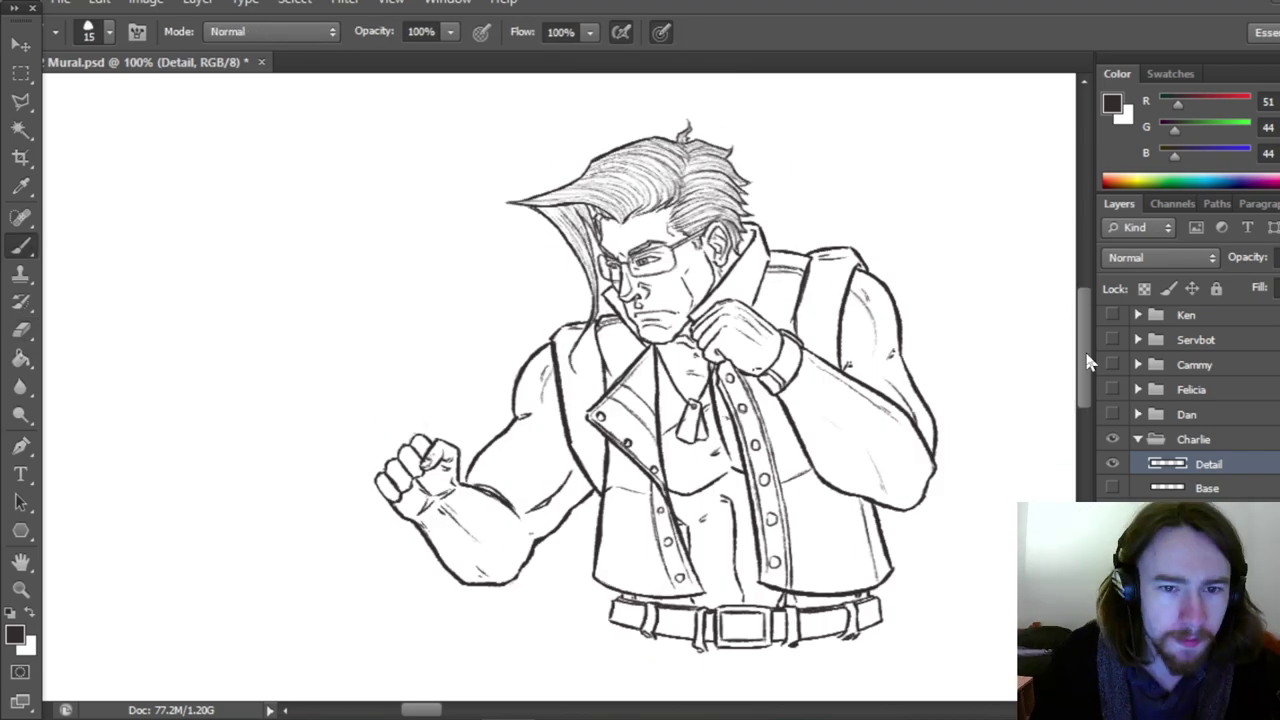
{"action": "key", "text": "l"}
{"action": "left_click_drag", "start_coordinate": [405, 429], "coordinate": [541, 578]}
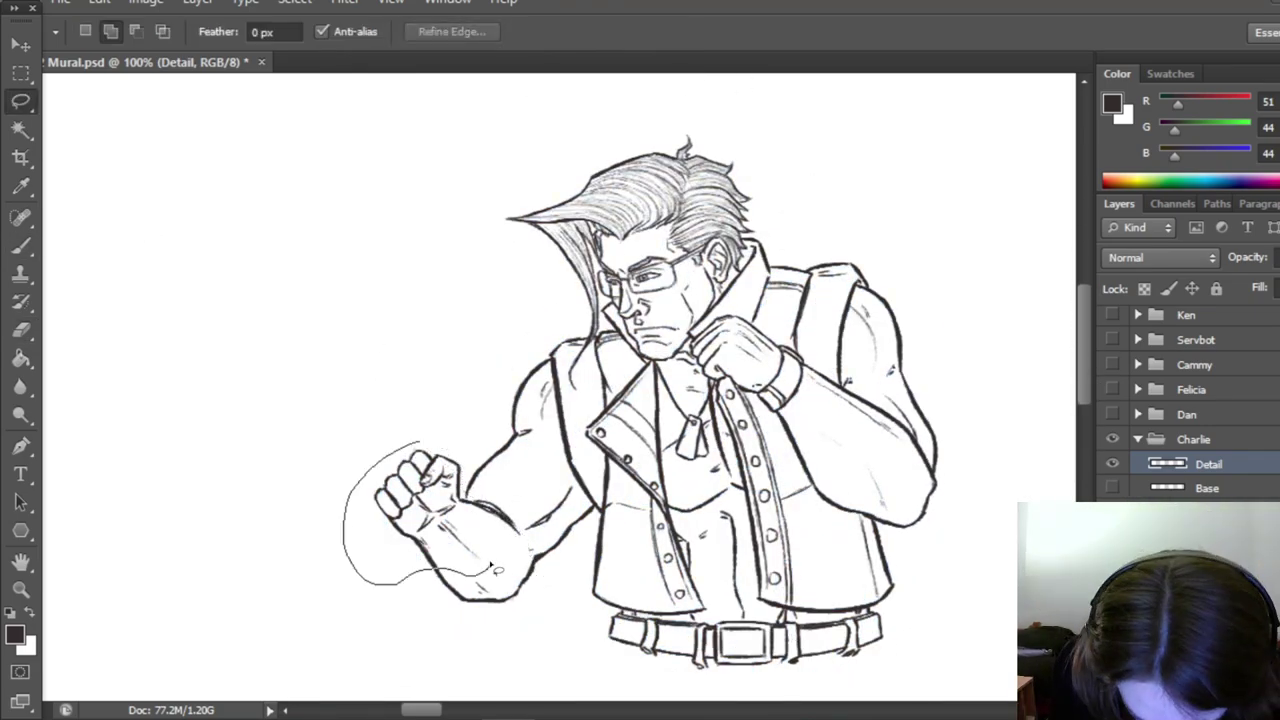
{"action": "left_click_drag", "start_coordinate": [455, 574], "coordinate": [420, 443]}
{"action": "key", "text": "v"}
{"action": "left_click_drag", "start_coordinate": [420, 500], "coordinate": [383, 450]}
Step: Compare the moved fist with the Base sketch and reink the forearm's outer contour up to the wrist
{"action": "key", "text": "b"}
{"action": "left_click", "coordinate": [1112, 488]}
{"action": "left_click", "coordinate": [1112, 488]}
{"action": "key", "text": "v"}
{"action": "key", "text": "b"}
{"action": "key", "text": "e"}
{"action": "key", "text": "b"}
{"action": "left_click_drag", "start_coordinate": [388, 500], "coordinate": [440, 576]}
{"action": "scroll", "coordinate": [560, 400], "scroll_direction": "up", "scroll_amount": 1}
Step: Reink the inner forearm contour and wrist tendon lines, erasing stray ends where they meet the moved fist
{"action": "key", "text": "e"}
{"action": "key", "text": "b"}
{"action": "left_click_drag", "start_coordinate": [426, 514], "coordinate": [467, 560]}
{"action": "key", "text": "e"}
{"action": "key", "text": "b"}
{"action": "key", "text": "e"}
{"action": "key", "text": "b"}
{"action": "key", "text": "e"}
{"action": "key", "text": "b"}
Step: Ink the trouser folds and hip contour below the belt using the Base sketch as a guide
{"action": "left_click_drag", "start_coordinate": [1083, 371], "coordinate": [1083, 394]}
{"action": "left_click_drag", "start_coordinate": [617, 546], "coordinate": [720, 638]}
{"action": "left_click", "coordinate": [1112, 488]}
{"action": "left_click_drag", "start_coordinate": [1081, 363], "coordinate": [1081, 385]}
{"action": "left_click_drag", "start_coordinate": [622, 439], "coordinate": [713, 528]}
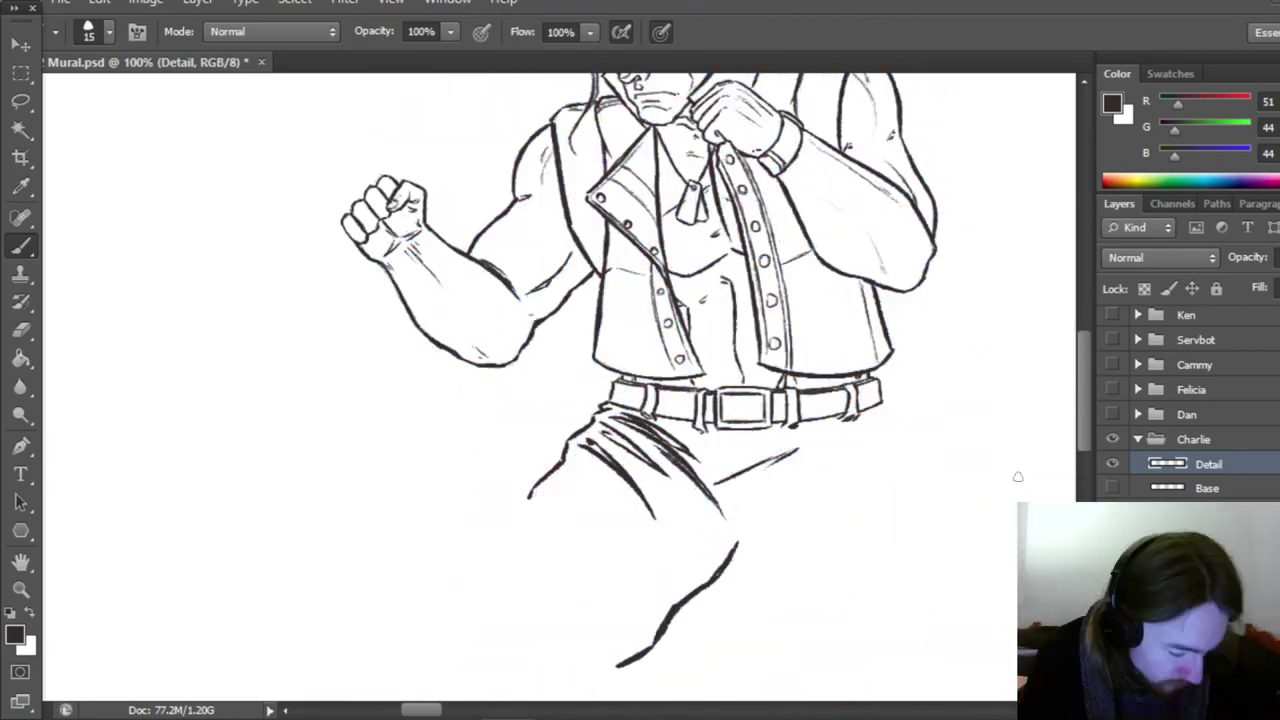
{"action": "key", "text": "e"}
{"action": "key", "text": "b"}
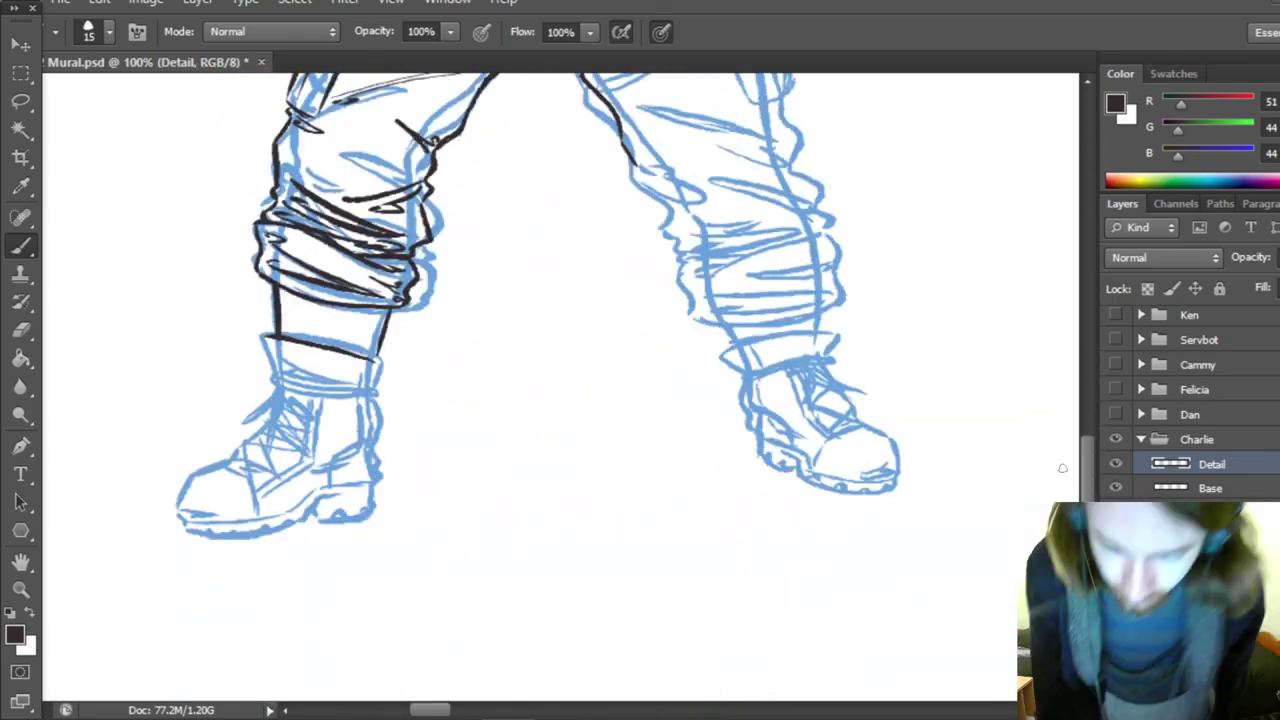
Step: Ink the folded sock cuff above the boot on the figure's left-hand leg as seen in the drawing
{"action": "scroll", "coordinate": [560, 400], "scroll_direction": "up", "scroll_amount": 2}
{"action": "left_click_drag", "start_coordinate": [265, 437], "coordinate": [279, 472]}
{"action": "mouse_move", "coordinate": [279, 472]}
{"action": "left_mouse_down"}
{"action": "mouse_move", "coordinate": [347, 486]}
{"action": "mouse_move", "coordinate": [378, 487]}
{"action": "left_mouse_up"}
{"action": "left_click_drag", "start_coordinate": [381, 459], "coordinate": [379, 486]}
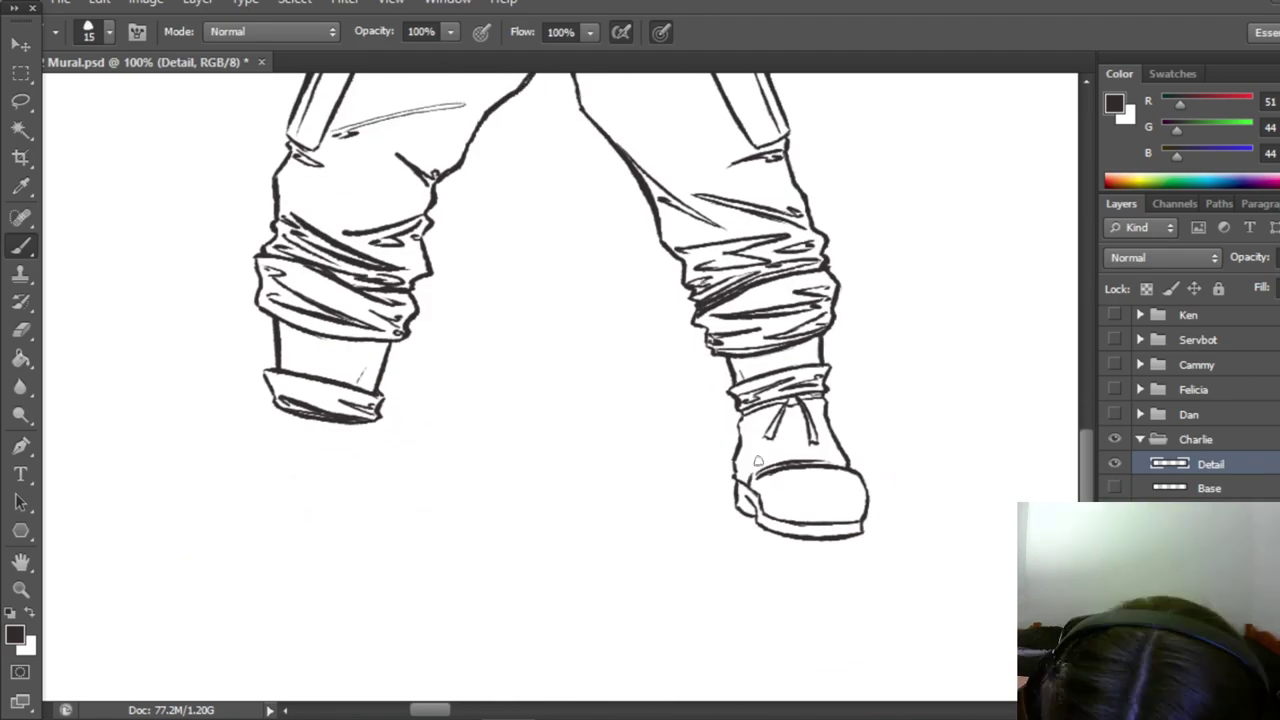
Step: Ink the upper and lace area of the right-hand boot and finish the contours of the left-hand boot
{"action": "left_click_drag", "start_coordinate": [748, 478], "coordinate": [757, 457]}
{"action": "left_click_drag", "start_coordinate": [744, 458], "coordinate": [838, 472]}
{"action": "left_click_drag", "start_coordinate": [786, 444], "coordinate": [822, 458]}
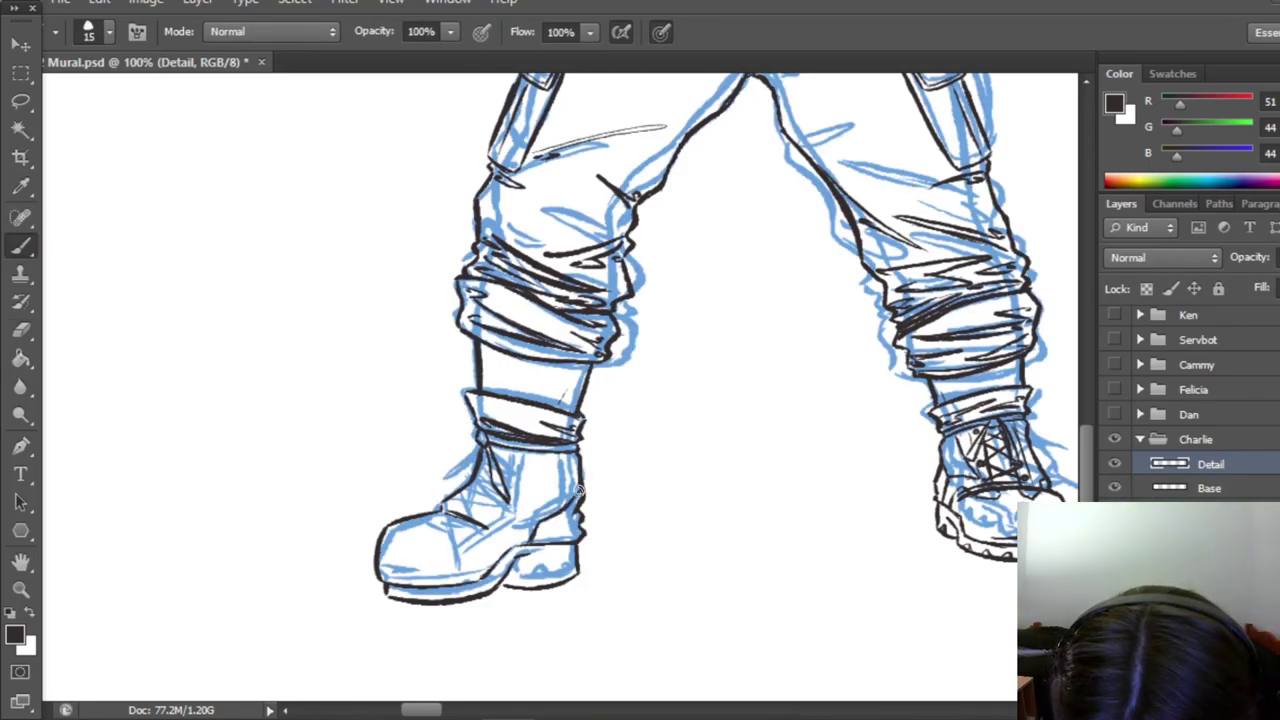
{"action": "key", "text": "e"}
{"action": "key", "text": "b"}
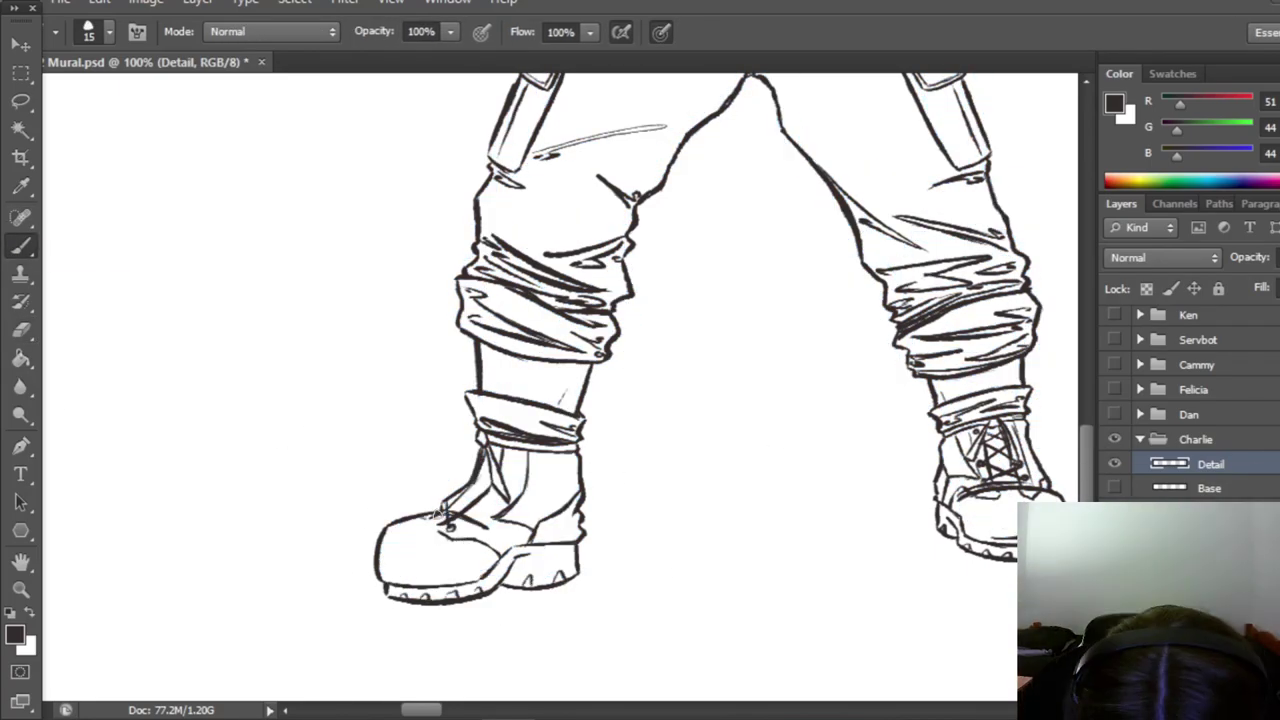
{"action": "key", "text": "z"}
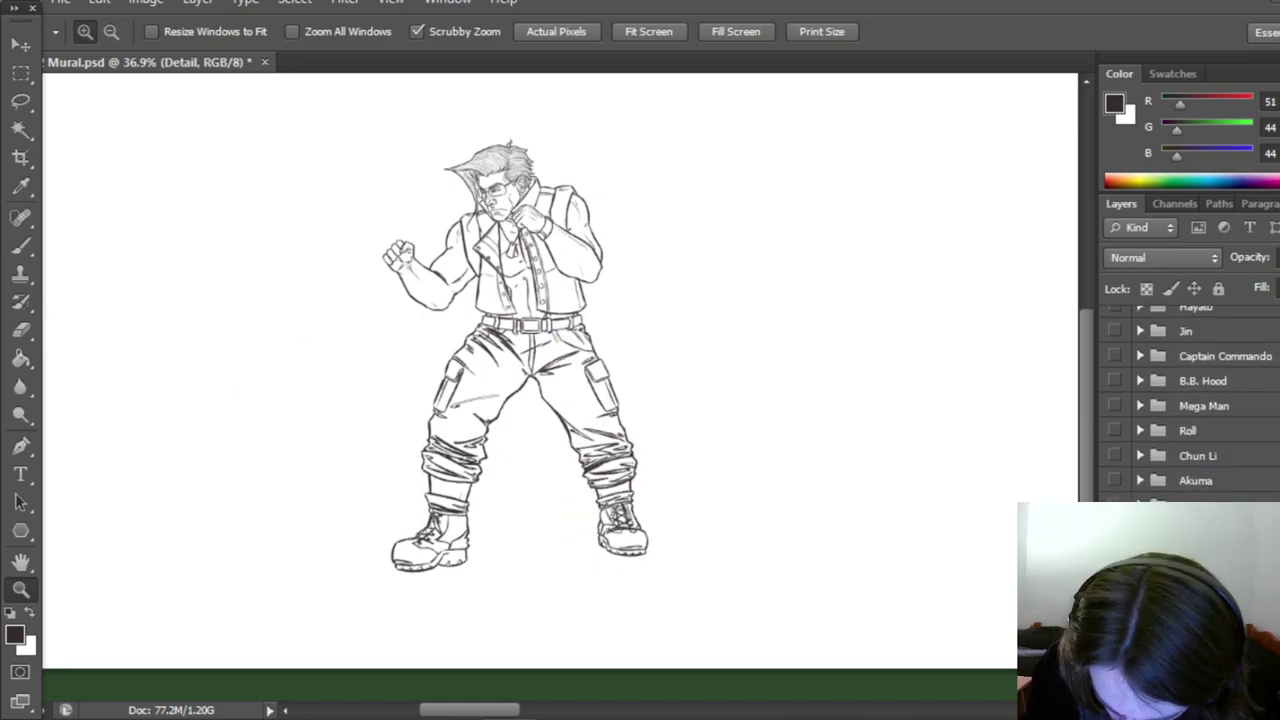
Step: Add a new layer named Dots to the Charlie group
{"action": "key", "text": "x"}
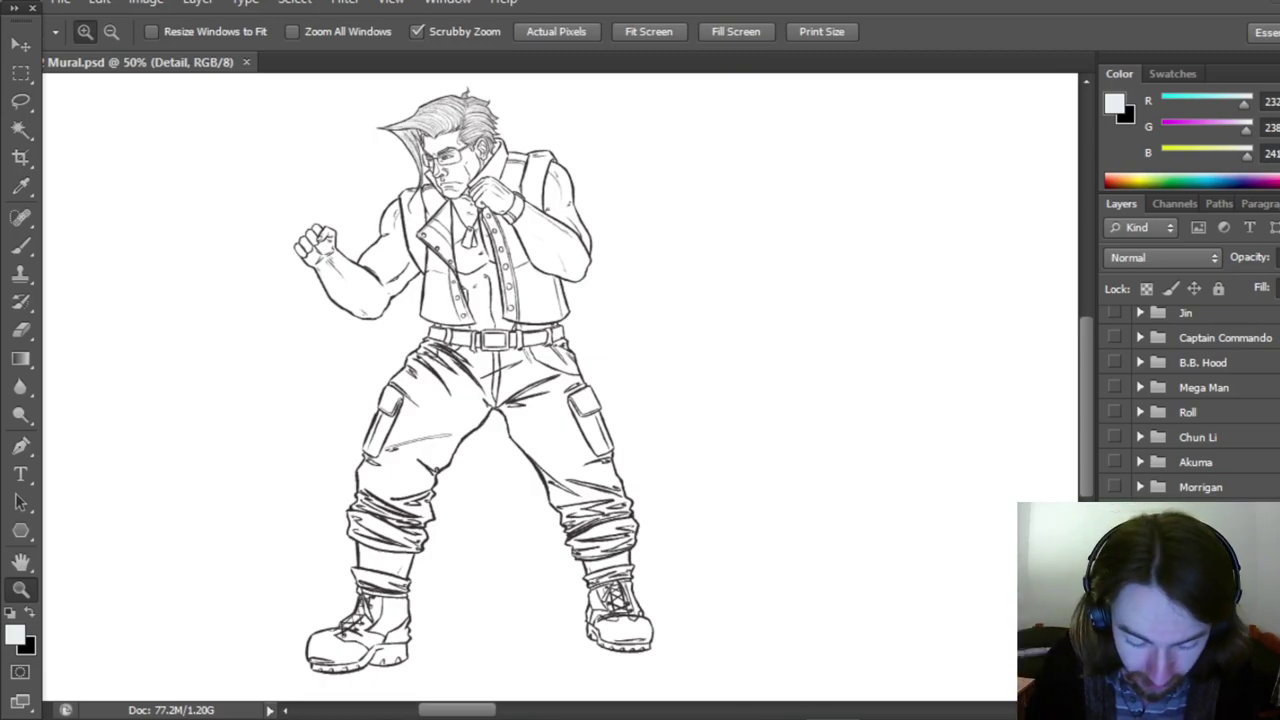
{"action": "scroll", "coordinate": [1190, 400], "scroll_direction": "down", "scroll_amount": 5}
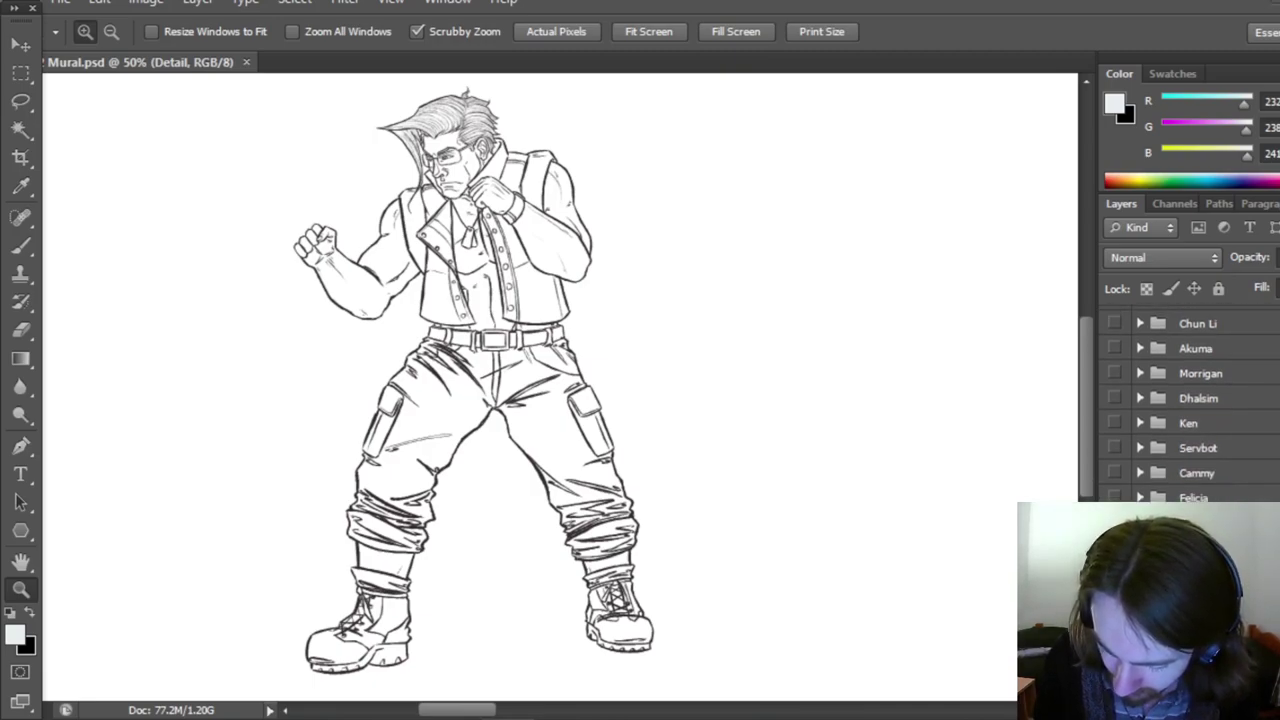
{"action": "key", "text": "ctrl+shift+alt+n"}
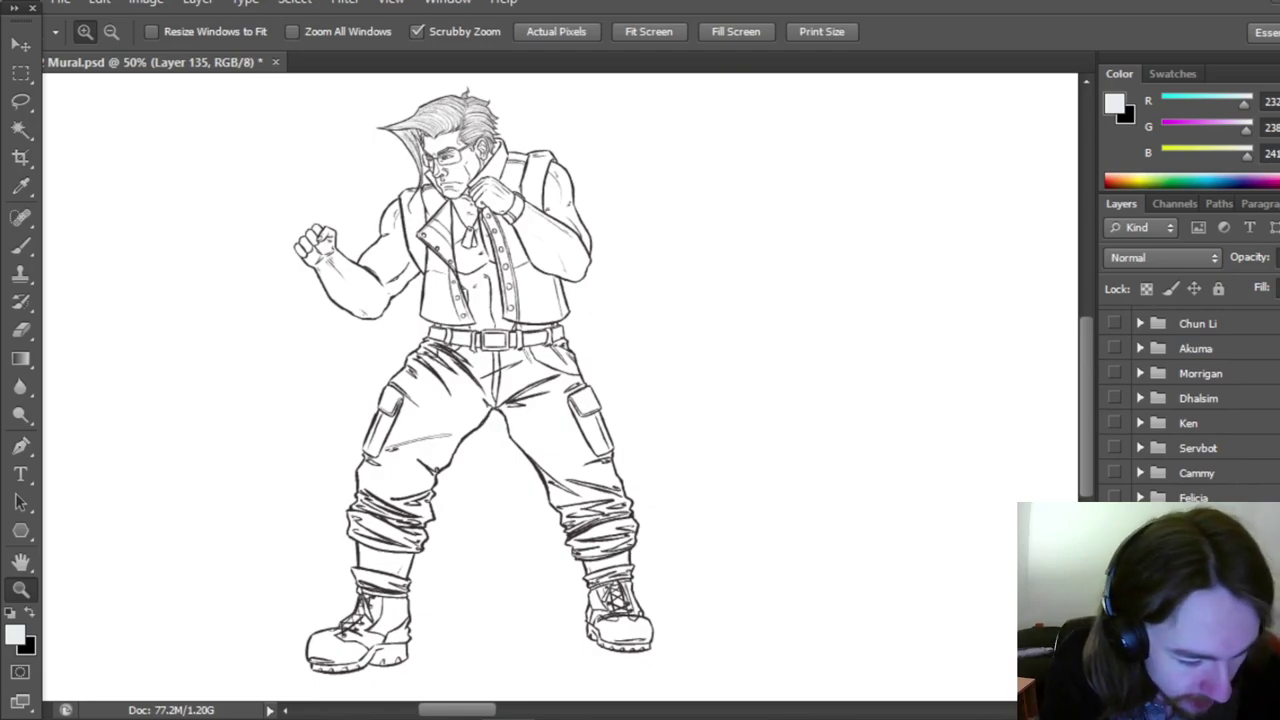
{"action": "key", "text": "Return"}
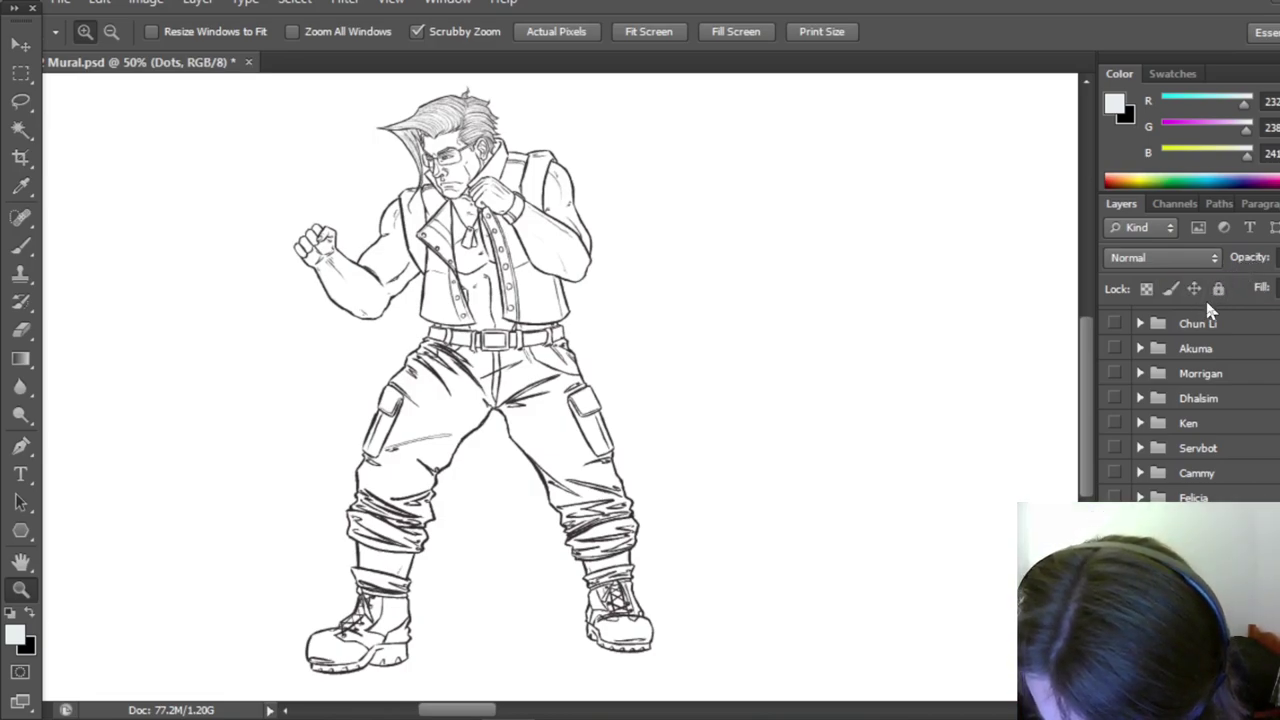
Step: Set the foreground colour to the dark grey of the lowest palette dot, RGB 51, 44, 44
{"action": "left_click", "coordinate": [28, 616]}
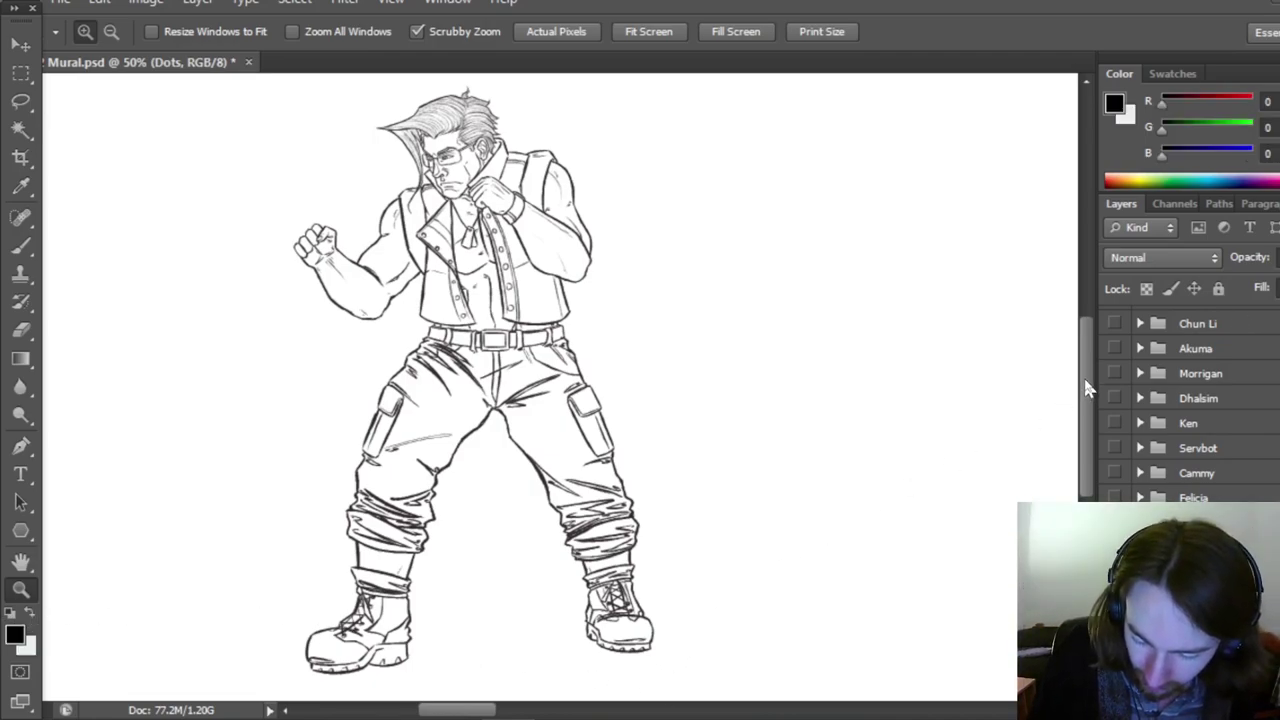
{"action": "left_click_drag", "start_coordinate": [1088, 390], "coordinate": [1079, 340]}
{"action": "left_click_drag", "start_coordinate": [466, 710], "coordinate": [706, 686]}
{"action": "left_click", "coordinate": [18, 636]}
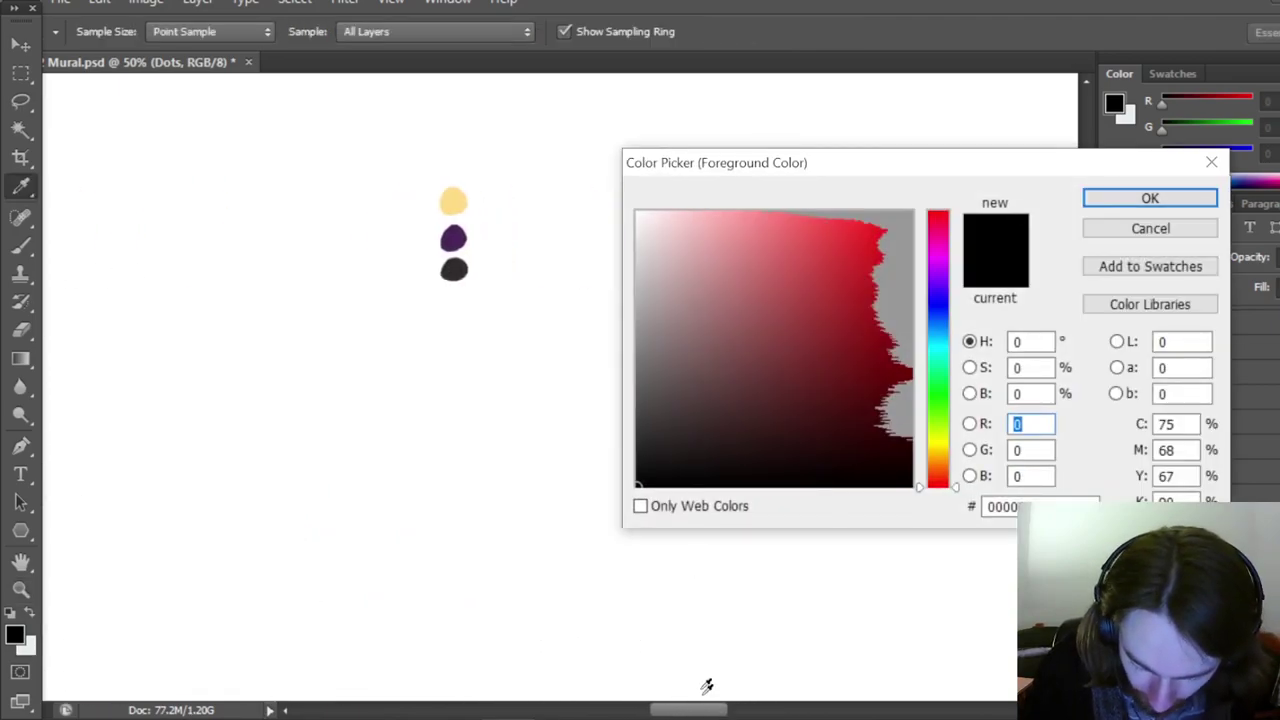
{"action": "left_click", "coordinate": [456, 269]}
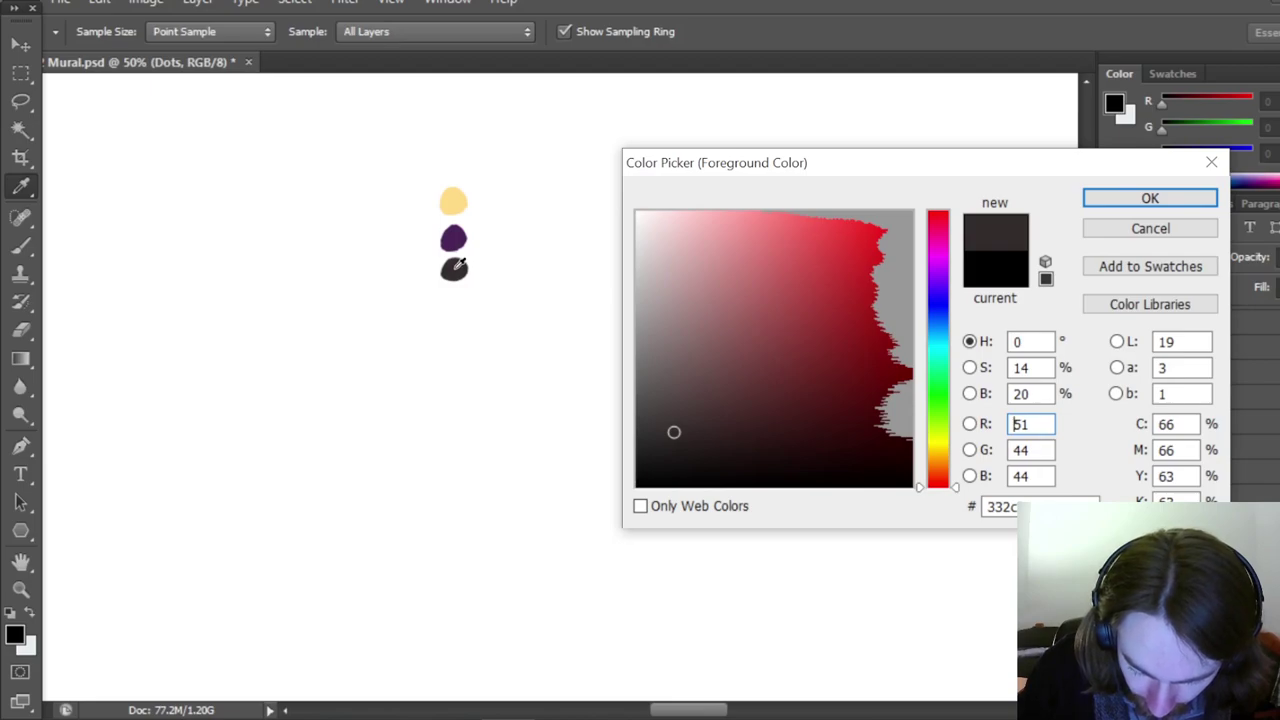
{"action": "left_click", "coordinate": [1150, 198]}
{"action": "key", "text": "z"}
{"action": "left_click_drag", "start_coordinate": [677, 709], "coordinate": [448, 716]}
{"action": "left_click_drag", "start_coordinate": [1087, 391], "coordinate": [1088, 414]}
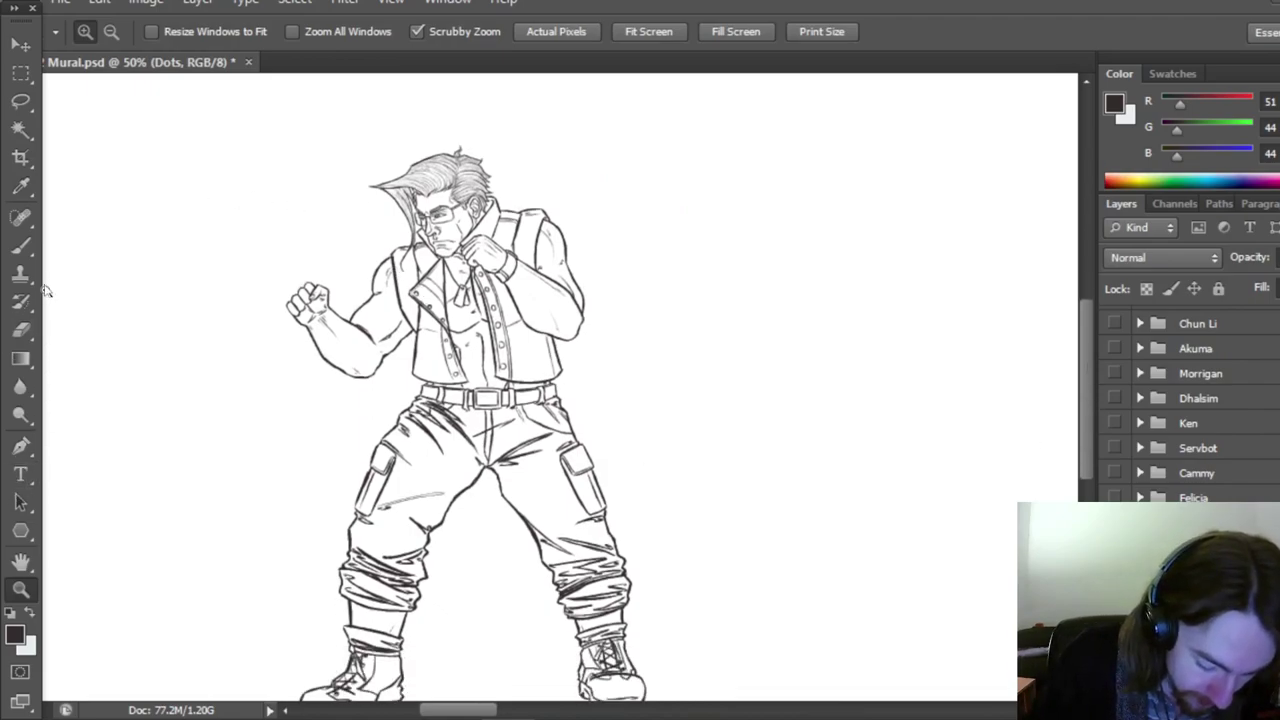
Step: Choose the halftone dot brush preset for the Brush tool and set its size to 20 px
{"action": "left_click", "coordinate": [21, 244]}
{"action": "left_click", "coordinate": [108, 31]}
{"action": "left_click_drag", "start_coordinate": [244, 215], "coordinate": [243, 234]}
{"action": "left_click", "coordinate": [150, 253]}
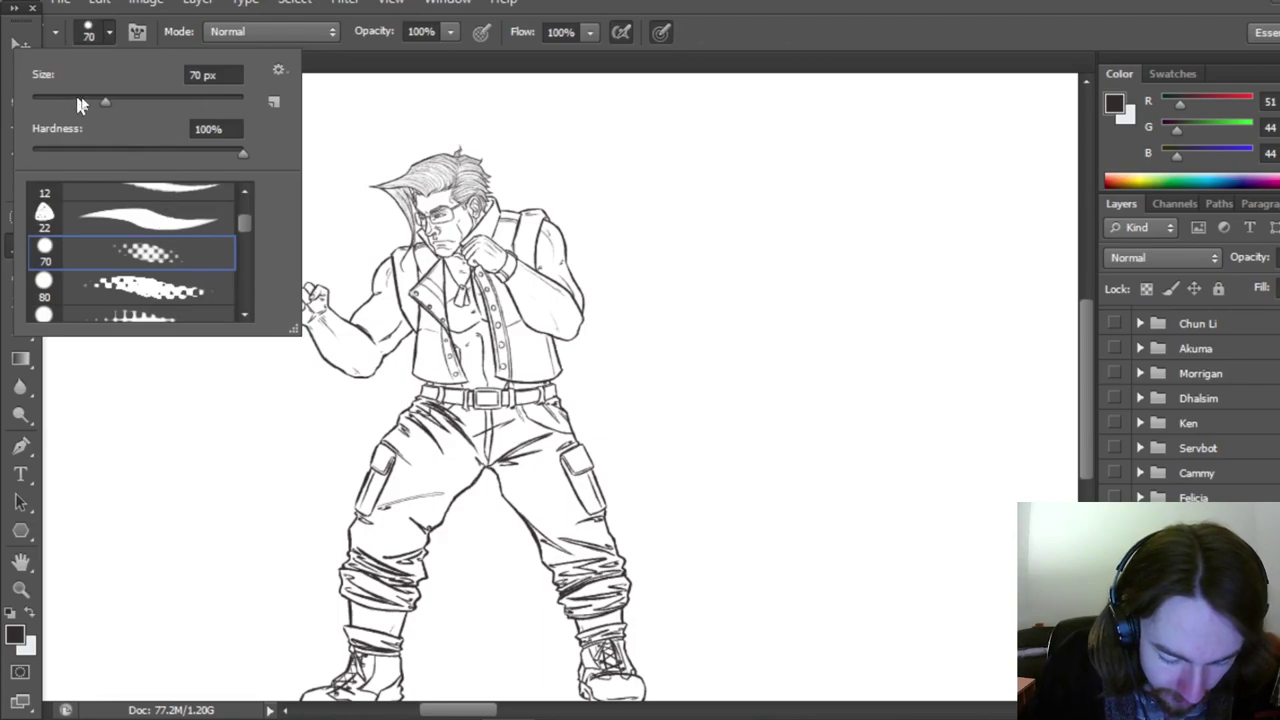
{"action": "left_click_drag", "start_coordinate": [103, 97], "coordinate": [89, 97]}
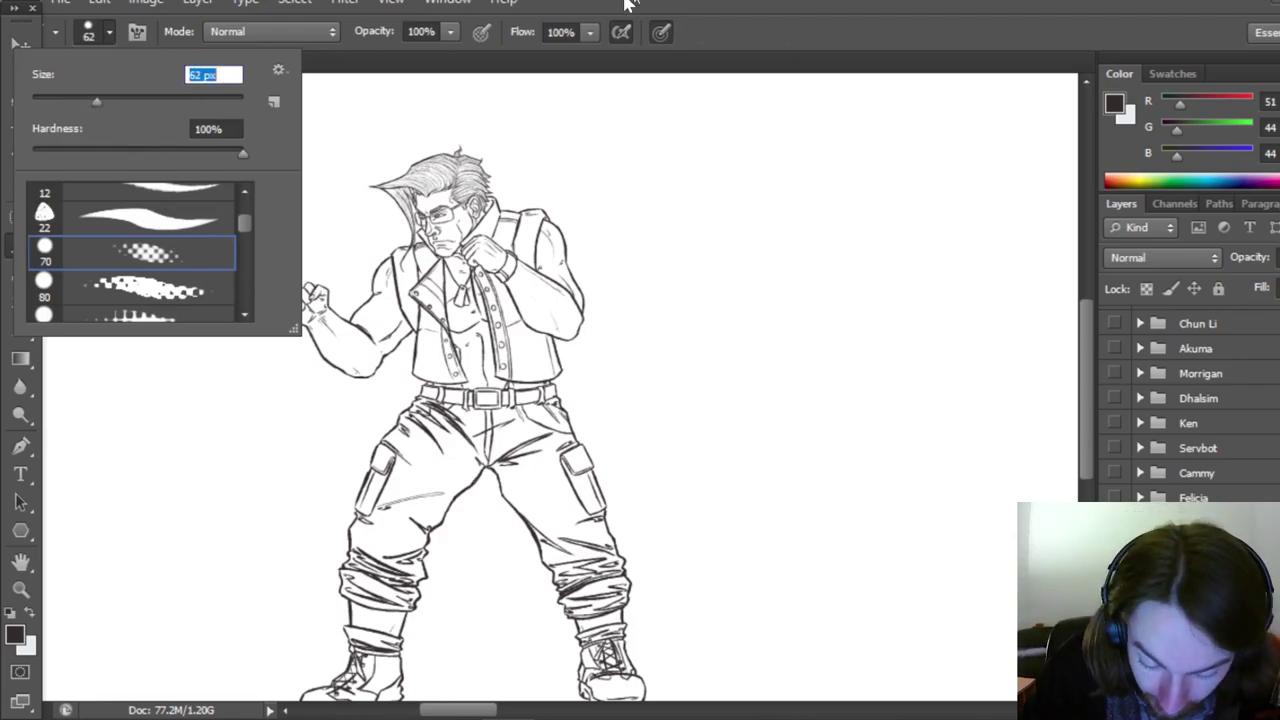
{"action": "left_click", "coordinate": [673, 3]}
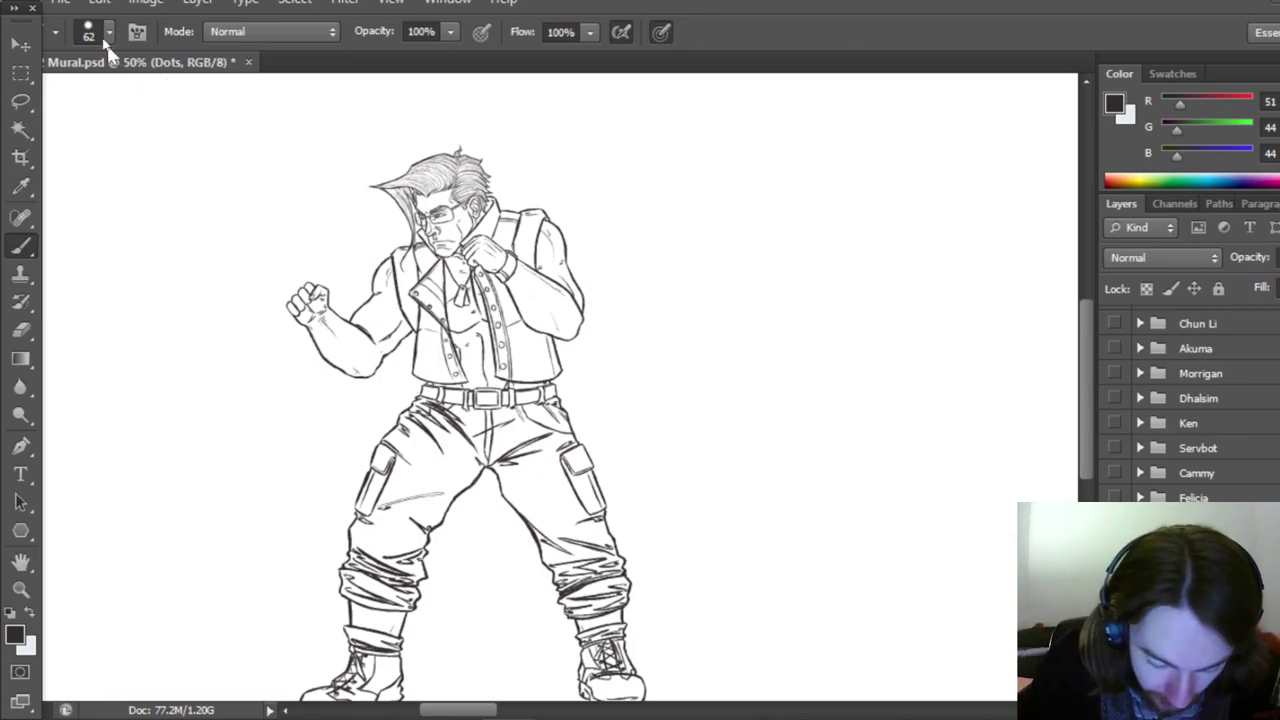
{"action": "left_click", "coordinate": [108, 38]}
{"action": "mouse_move", "coordinate": [94, 96]}
{"action": "left_mouse_down"}
{"action": "mouse_move", "coordinate": [55, 95]}
{"action": "mouse_move", "coordinate": [52, 110]}
{"action": "left_mouse_up"}
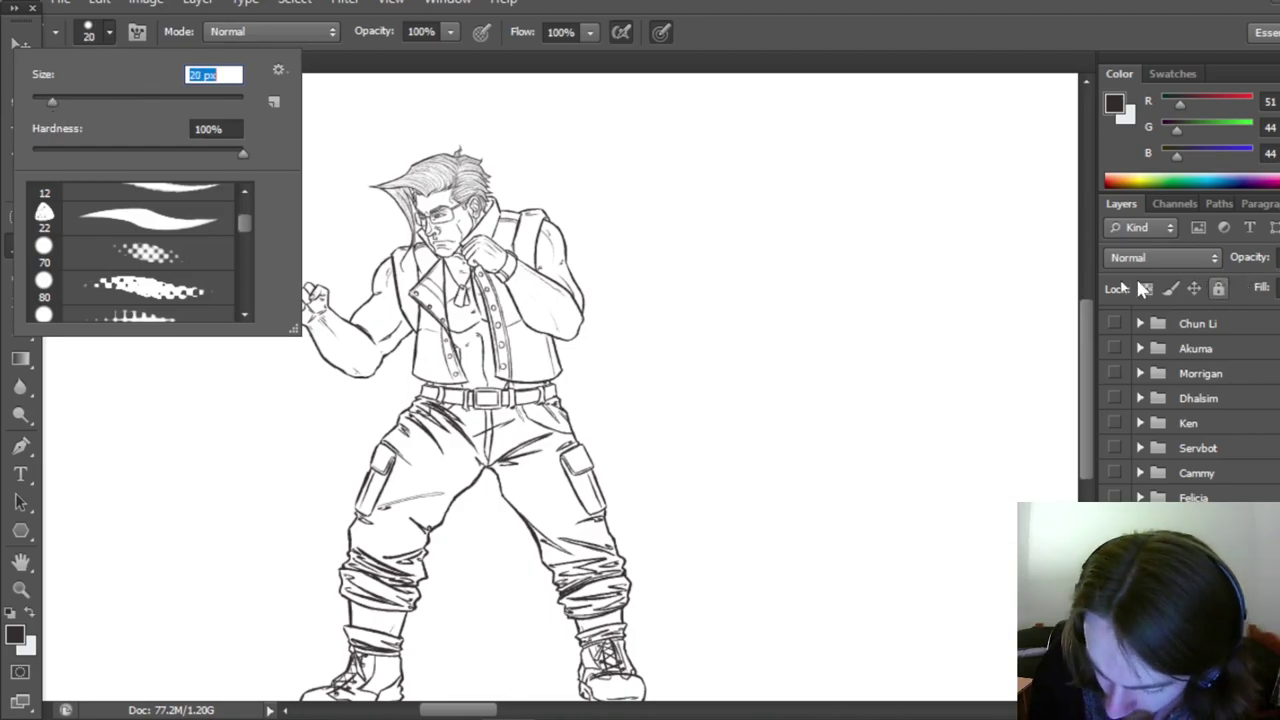
{"action": "left_click", "coordinate": [879, 24]}
Step: Frame the figure's upper body at 100% and save the mural document
{"action": "left_click", "coordinate": [21, 590]}
{"action": "left_click", "coordinate": [484, 338]}
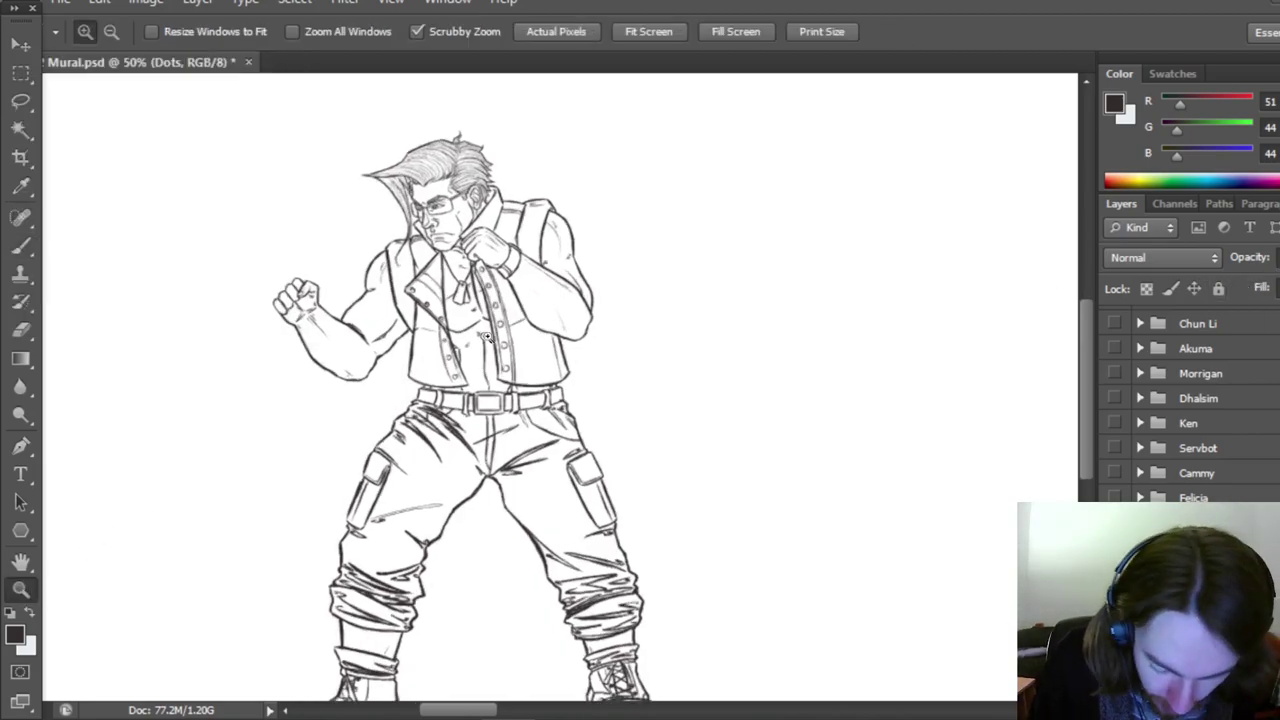
{"action": "left_click", "coordinate": [483, 340]}
{"action": "left_click", "coordinate": [407, 405]}
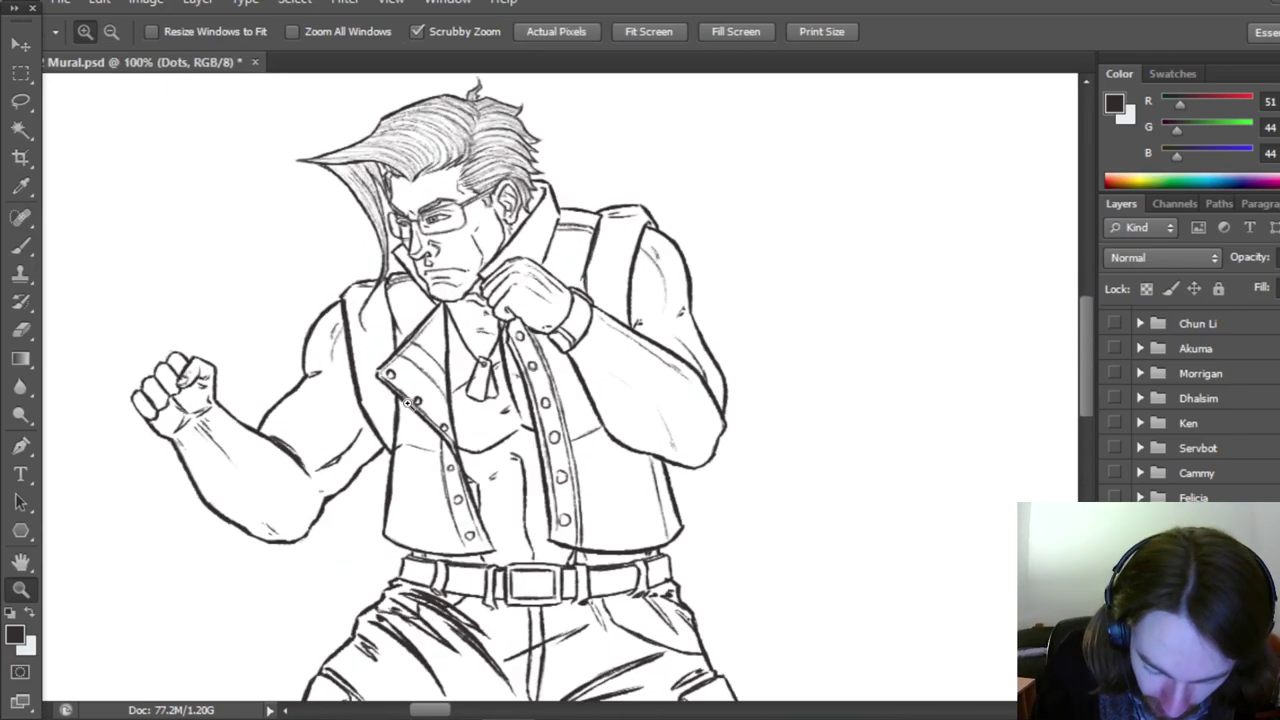
{"action": "left_click_drag", "start_coordinate": [420, 712], "coordinate": [417, 711]}
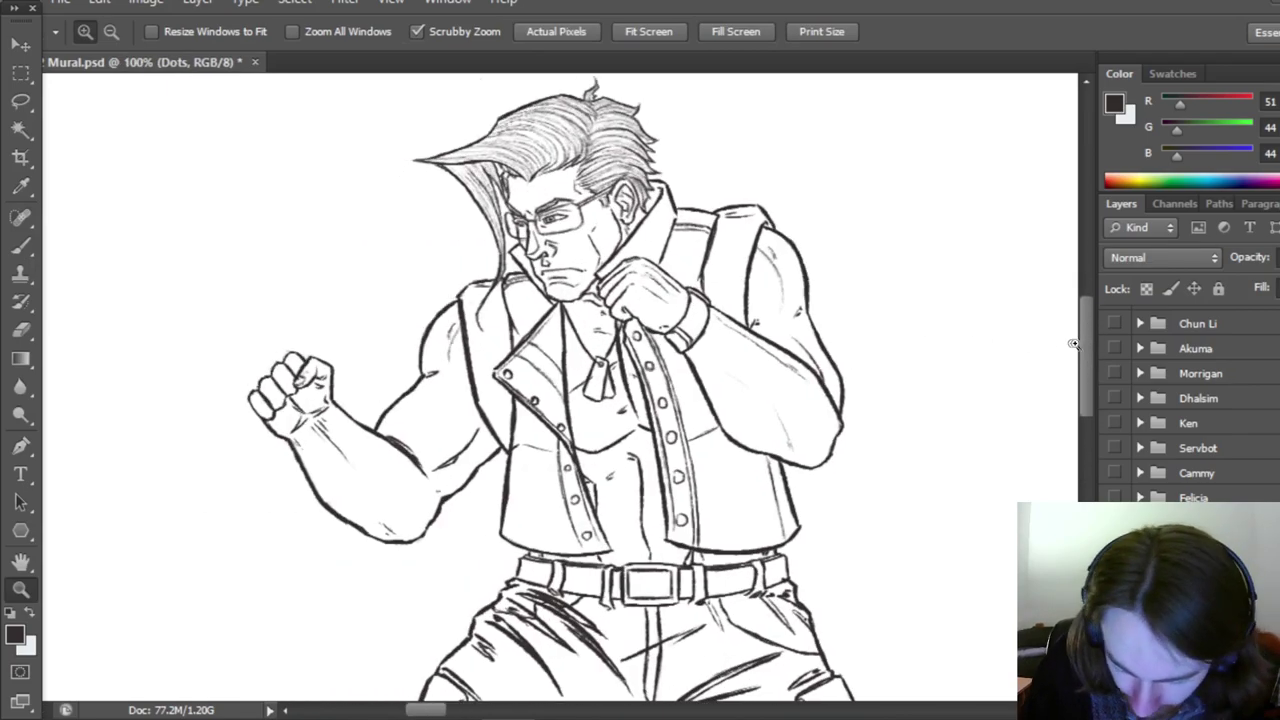
{"action": "left_click_drag", "start_coordinate": [1087, 353], "coordinate": [1087, 347]}
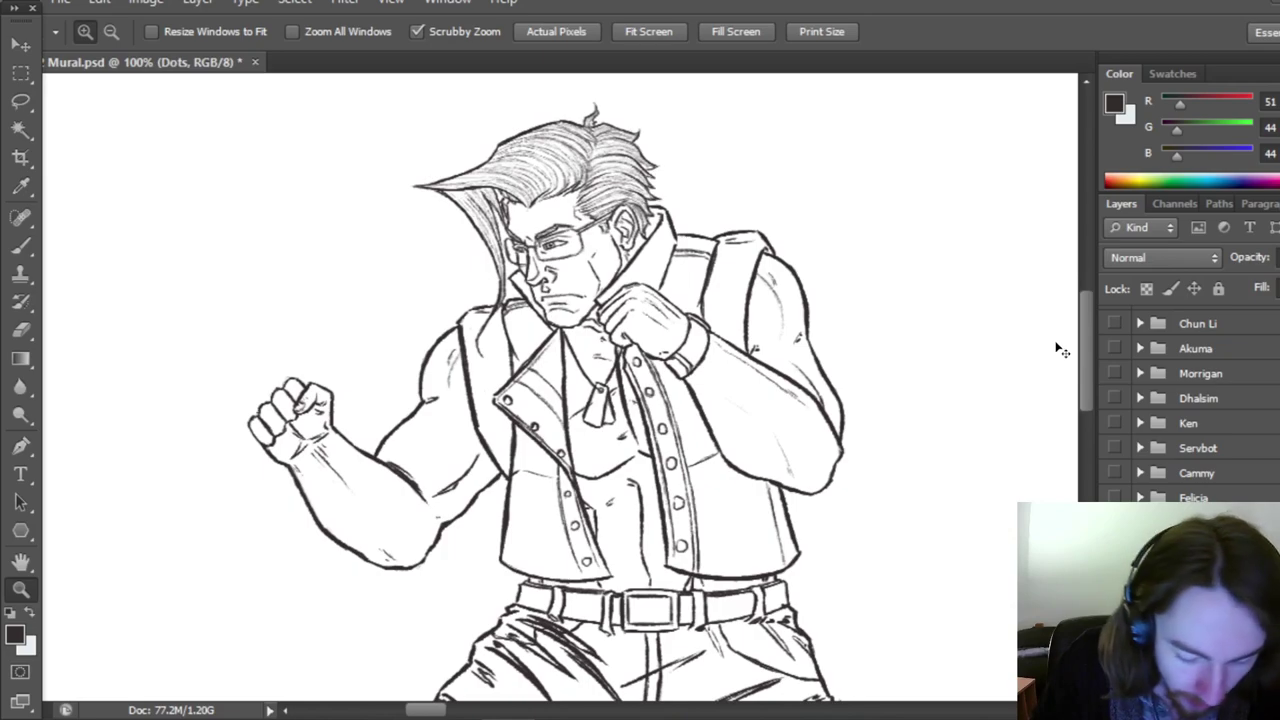
{"action": "key", "text": "ctrl+s"}
Step: Shade the ear, cheek and jaw of the face with halftone dots on the Dots layer
{"action": "key", "text": "b"}
{"action": "left_click_drag", "start_coordinate": [1087, 350], "coordinate": [1087, 342]}
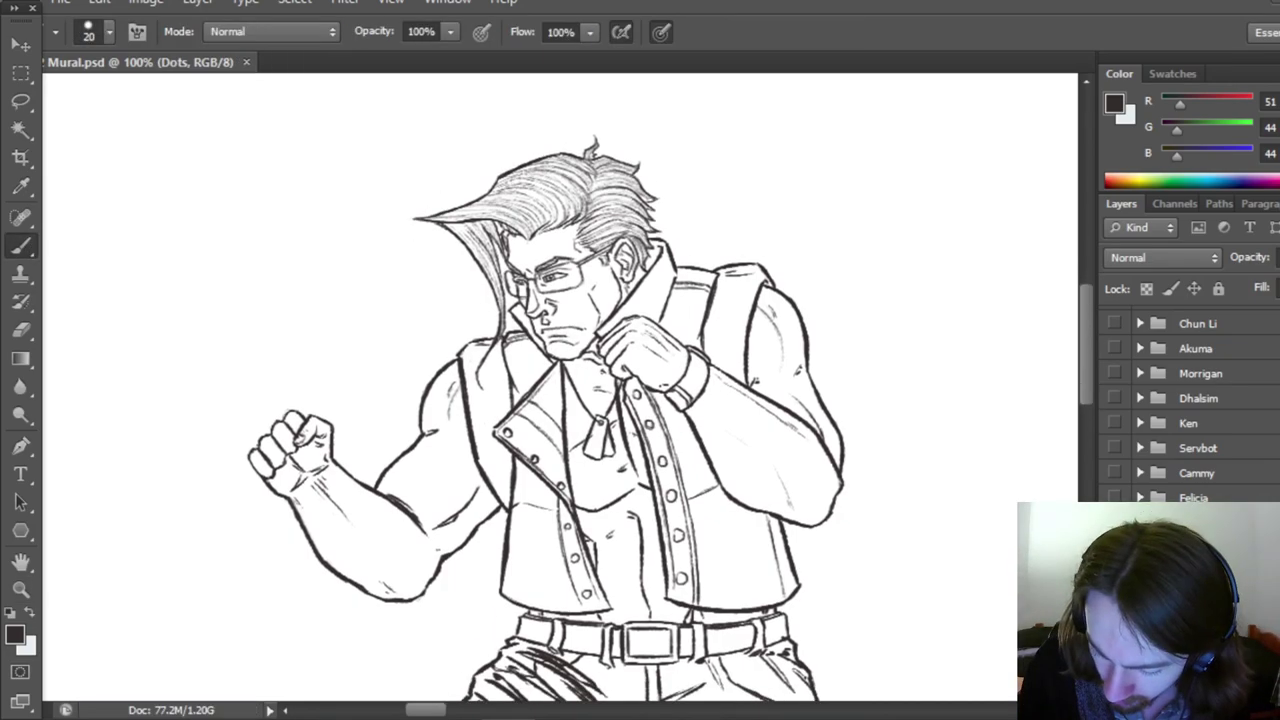
{"action": "left_click_drag", "start_coordinate": [425, 710], "coordinate": [429, 710]}
{"action": "left_click_drag", "start_coordinate": [1087, 342], "coordinate": [1087, 349]}
{"action": "left_click", "coordinate": [546, 236]}
{"action": "left_click", "coordinate": [524, 228]}
{"action": "left_click", "coordinate": [516, 258]}
{"action": "mouse_move", "coordinate": [501, 284]}
{"action": "left_mouse_down"}
{"action": "mouse_move", "coordinate": [500, 264]}
{"action": "mouse_move", "coordinate": [441, 293]}
{"action": "mouse_move", "coordinate": [474, 318]}
{"action": "left_mouse_up"}
{"action": "key", "text": "e"}
{"action": "key", "text": "b"}
Step: Shade the front lock, crown and back of the hair down to the collar with halftone dots
{"action": "left_click_drag", "start_coordinate": [388, 232], "coordinate": [363, 201]}
{"action": "mouse_move", "coordinate": [482, 138]}
{"action": "left_mouse_down"}
{"action": "mouse_move", "coordinate": [458, 152]}
{"action": "mouse_move", "coordinate": [474, 176]}
{"action": "left_mouse_up"}
{"action": "mouse_move", "coordinate": [492, 142]}
{"action": "left_mouse_down"}
{"action": "mouse_move", "coordinate": [471, 346]}
{"action": "mouse_move", "coordinate": [522, 130]}
{"action": "mouse_move", "coordinate": [546, 284]}
{"action": "left_mouse_up"}
Step: Shade the neck, chest and abdomen visible inside the open vest with halftone dots
{"action": "mouse_move", "coordinate": [470, 382]}
{"action": "left_mouse_down"}
{"action": "mouse_move", "coordinate": [476, 433]}
{"action": "mouse_move", "coordinate": [514, 386]}
{"action": "left_mouse_up"}
{"action": "left_click_drag", "start_coordinate": [472, 342], "coordinate": [486, 378]}
{"action": "left_click_drag", "start_coordinate": [534, 430], "coordinate": [532, 584]}
{"action": "left_click_drag", "start_coordinate": [524, 474], "coordinate": [490, 510]}
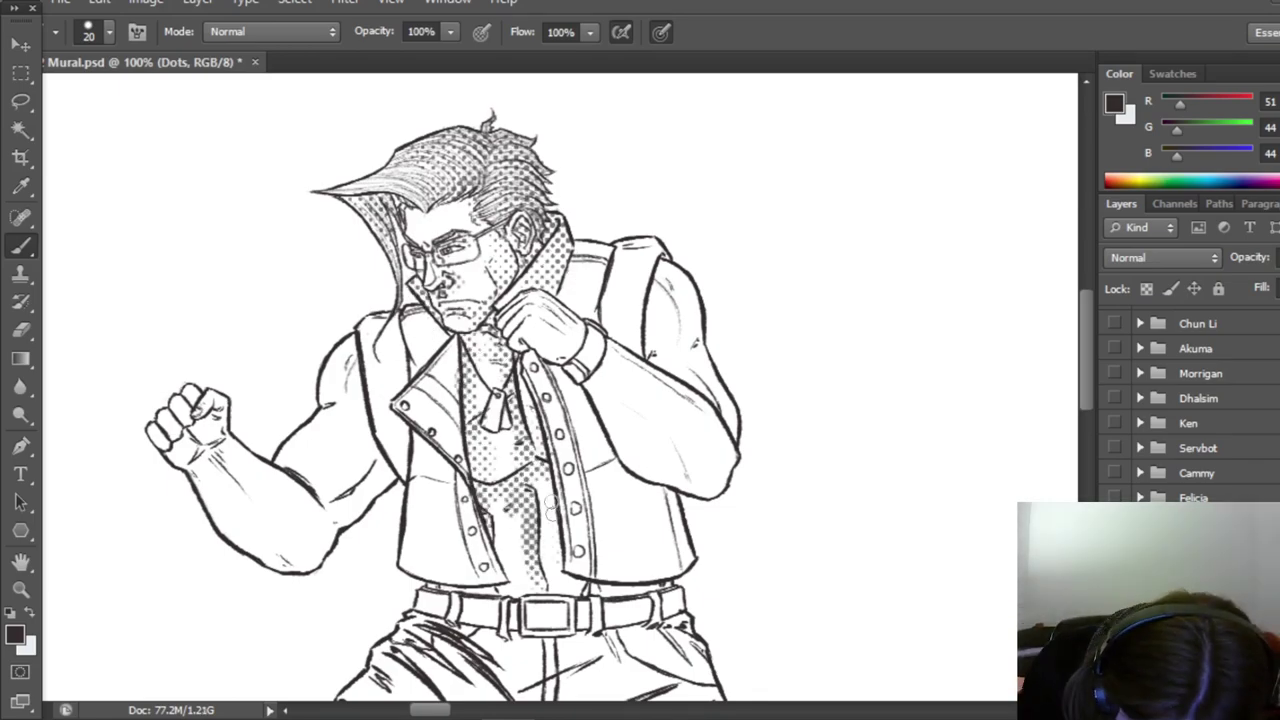
Step: Shade the vest's hem, folded lapel, side panel, collar and shoulder with halftone dots
{"action": "left_click_drag", "start_coordinate": [580, 590], "coordinate": [664, 590]}
{"action": "left_click_drag", "start_coordinate": [450, 362], "coordinate": [480, 475]}
{"action": "mouse_move", "coordinate": [405, 345]}
{"action": "left_mouse_down"}
{"action": "mouse_move", "coordinate": [390, 470]}
{"action": "mouse_move", "coordinate": [440, 472]}
{"action": "left_mouse_up"}
{"action": "left_click_drag", "start_coordinate": [548, 230], "coordinate": [590, 310]}
{"action": "left_click_drag", "start_coordinate": [606, 248], "coordinate": [580, 278]}
{"action": "mouse_move", "coordinate": [642, 246]}
{"action": "left_mouse_down"}
{"action": "mouse_move", "coordinate": [624, 314]}
{"action": "mouse_move", "coordinate": [616, 250]}
{"action": "left_mouse_up"}
{"action": "mouse_move", "coordinate": [600, 260]}
{"action": "left_mouse_down"}
{"action": "mouse_move", "coordinate": [568, 298]}
{"action": "mouse_move", "coordinate": [584, 364]}
{"action": "left_mouse_up"}
Step: Shade the raised arm and the vest front and side beneath it with halftone dots
{"action": "mouse_move", "coordinate": [612, 352]}
{"action": "left_mouse_down"}
{"action": "mouse_move", "coordinate": [700, 412]}
{"action": "mouse_move", "coordinate": [700, 430]}
{"action": "left_mouse_up"}
{"action": "mouse_move", "coordinate": [690, 362]}
{"action": "left_mouse_down"}
{"action": "mouse_move", "coordinate": [728, 482]}
{"action": "mouse_move", "coordinate": [656, 346]}
{"action": "left_mouse_up"}
{"action": "left_click_drag", "start_coordinate": [664, 270], "coordinate": [662, 346]}
{"action": "left_click_drag", "start_coordinate": [1087, 388], "coordinate": [1087, 392]}
{"action": "left_click_drag", "start_coordinate": [660, 460], "coordinate": [650, 545]}
{"action": "left_click_drag", "start_coordinate": [590, 360], "coordinate": [620, 545]}
Step: Shade the extended arm with halftone dots from the shoulder along the forearm to the fist
{"action": "mouse_move", "coordinate": [1087, 403]}
{"action": "left_mouse_down"}
{"action": "mouse_move", "coordinate": [1087, 392]}
{"action": "mouse_move", "coordinate": [1087, 410]}
{"action": "left_mouse_up"}
{"action": "left_click_drag", "start_coordinate": [386, 412], "coordinate": [318, 505]}
{"action": "left_click_drag", "start_coordinate": [346, 332], "coordinate": [368, 400]}
{"action": "mouse_move", "coordinate": [376, 378]}
{"action": "left_mouse_down"}
{"action": "mouse_move", "coordinate": [350, 424]}
{"action": "mouse_move", "coordinate": [298, 444]}
{"action": "left_mouse_up"}
{"action": "mouse_move", "coordinate": [318, 462]}
{"action": "left_mouse_down"}
{"action": "mouse_move", "coordinate": [268, 502]}
{"action": "mouse_move", "coordinate": [256, 410]}
{"action": "left_mouse_up"}
{"action": "left_click_drag", "start_coordinate": [222, 358], "coordinate": [230, 391]}
{"action": "left_click_drag", "start_coordinate": [290, 435], "coordinate": [178, 375]}
Step: Shade the trouser hips, crotch and left-hand thigh with halftone dots along the folds
{"action": "scroll", "coordinate": [400, 400], "scroll_direction": "down", "scroll_amount": 3}
{"action": "mouse_move", "coordinate": [685, 385]}
{"action": "left_mouse_down"}
{"action": "mouse_move", "coordinate": [630, 420]}
{"action": "mouse_move", "coordinate": [470, 440]}
{"action": "mouse_move", "coordinate": [537, 452]}
{"action": "left_mouse_up"}
{"action": "left_click_drag", "start_coordinate": [700, 415], "coordinate": [525, 550]}
{"action": "scroll", "coordinate": [525, 550], "scroll_direction": "down", "scroll_amount": 1}
{"action": "left_click_drag", "start_coordinate": [680, 440], "coordinate": [560, 550]}
{"action": "scroll", "coordinate": [560, 520], "scroll_direction": "down", "scroll_amount": 2}
{"action": "mouse_move", "coordinate": [290, 580]}
{"action": "left_mouse_down"}
{"action": "mouse_move", "coordinate": [429, 596]}
{"action": "mouse_move", "coordinate": [430, 505]}
{"action": "mouse_move", "coordinate": [500, 420]}
{"action": "mouse_move", "coordinate": [480, 340]}
{"action": "mouse_move", "coordinate": [453, 505]}
{"action": "left_mouse_up"}
{"action": "scroll", "coordinate": [440, 510], "scroll_direction": "up", "scroll_amount": 2}
{"action": "left_click_drag", "start_coordinate": [372, 475], "coordinate": [318, 575]}
Step: Shade the knee folds and gathered lower trouser leg on the drawing's left-hand leg with halftone dots
{"action": "scroll", "coordinate": [340, 540], "scroll_direction": "down", "scroll_amount": 3}
{"action": "left_click_drag", "start_coordinate": [325, 520], "coordinate": [380, 482]}
{"action": "scroll", "coordinate": [360, 500], "scroll_direction": "down", "scroll_amount": 3}
{"action": "mouse_move", "coordinate": [275, 495]}
{"action": "left_mouse_down"}
{"action": "mouse_move", "coordinate": [390, 525]}
{"action": "mouse_move", "coordinate": [300, 530]}
{"action": "left_mouse_up"}
{"action": "scroll", "coordinate": [350, 520], "scroll_direction": "down", "scroll_amount": 3}
{"action": "left_click_drag", "start_coordinate": [350, 460], "coordinate": [290, 442]}
Step: Shade the left-hand boot's toe, sole and ankle with halftone dots
{"action": "scroll", "coordinate": [937, 451], "scroll_direction": "up", "scroll_amount": 1}
{"action": "scroll", "coordinate": [937, 451], "scroll_direction": "down", "scroll_amount": 2}
{"action": "left_click_drag", "start_coordinate": [355, 590], "coordinate": [205, 617]}
{"action": "left_click_drag", "start_coordinate": [365, 555], "coordinate": [225, 595]}
{"action": "left_click_drag", "start_coordinate": [275, 552], "coordinate": [360, 490]}
Step: Shade the right-hand thigh and its cargo pocket with halftone dots
{"action": "scroll", "coordinate": [388, 473], "scroll_direction": "up", "scroll_amount": 6}
{"action": "left_click_drag", "start_coordinate": [740, 285], "coordinate": [772, 402]}
{"action": "left_click_drag", "start_coordinate": [745, 320], "coordinate": [705, 268]}
{"action": "left_click_drag", "start_coordinate": [700, 320], "coordinate": [797, 488]}
{"action": "mouse_move", "coordinate": [695, 288]}
{"action": "left_mouse_down"}
{"action": "mouse_move", "coordinate": [680, 378]}
{"action": "mouse_move", "coordinate": [752, 345]}
{"action": "mouse_move", "coordinate": [740, 380]}
{"action": "left_mouse_up"}
{"action": "scroll", "coordinate": [750, 400], "scroll_direction": "down", "scroll_amount": 5}
{"action": "left_click_drag", "start_coordinate": [712, 335], "coordinate": [660, 293]}
Step: Shade the gathered lower trouser leg and boot of the right-hand leg with halftone dots
{"action": "scroll", "coordinate": [784, 262], "scroll_direction": "down", "scroll_amount": 1}
{"action": "left_click_drag", "start_coordinate": [826, 375], "coordinate": [740, 434]}
{"action": "left_click_drag", "start_coordinate": [826, 360], "coordinate": [776, 380]}
{"action": "mouse_move", "coordinate": [812, 424]}
{"action": "left_mouse_down"}
{"action": "mouse_move", "coordinate": [756, 446]}
{"action": "mouse_move", "coordinate": [764, 476]}
{"action": "left_mouse_up"}
{"action": "left_click_drag", "start_coordinate": [770, 545], "coordinate": [834, 508]}
{"action": "left_click_drag", "start_coordinate": [745, 590], "coordinate": [856, 606]}
{"action": "left_click_drag", "start_coordinate": [856, 560], "coordinate": [790, 588]}
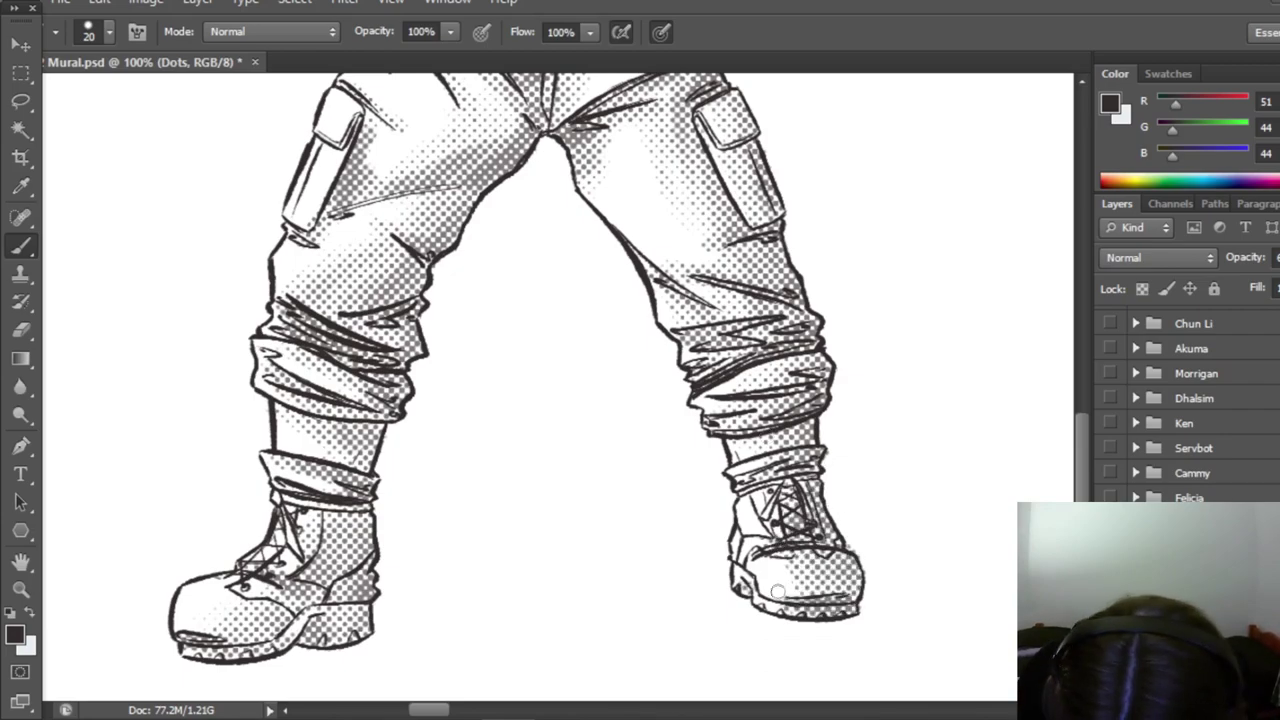
Step: Zoom out to 50% to see the whole shaded figure and save the document
{"action": "scroll", "coordinate": [970, 487], "scroll_direction": "up", "scroll_amount": 1}
{"action": "key", "text": "z"}
{"action": "left_click", "coordinate": [660, 668], "text": "alt"}
{"action": "left_click", "coordinate": [660, 668], "text": "alt"}
{"action": "key", "text": "ctrl+s"}
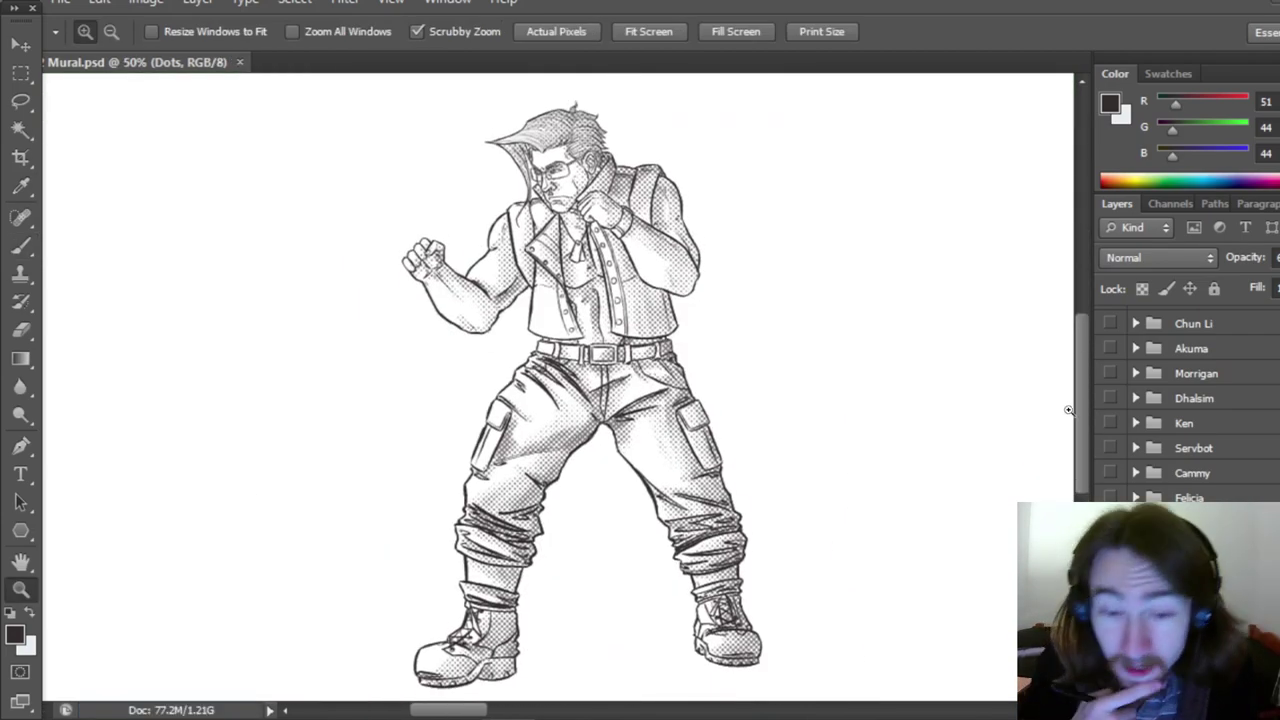
Step: Create a layer group named colour beneath the Dots layer in the Charlie group
{"action": "scroll", "coordinate": [1190, 530], "scroll_direction": "down", "scroll_amount": 3}
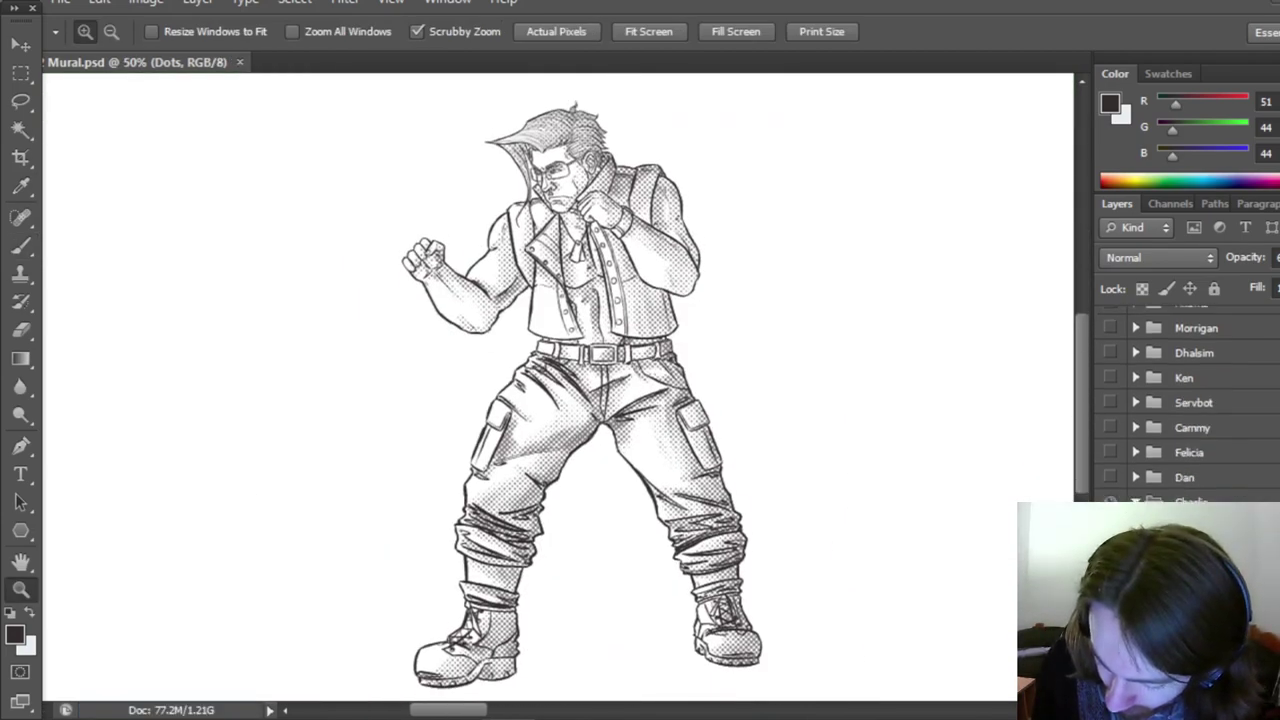
{"action": "left_click", "coordinate": [1192, 530]}
{"action": "key", "text": "ctrl+g"}
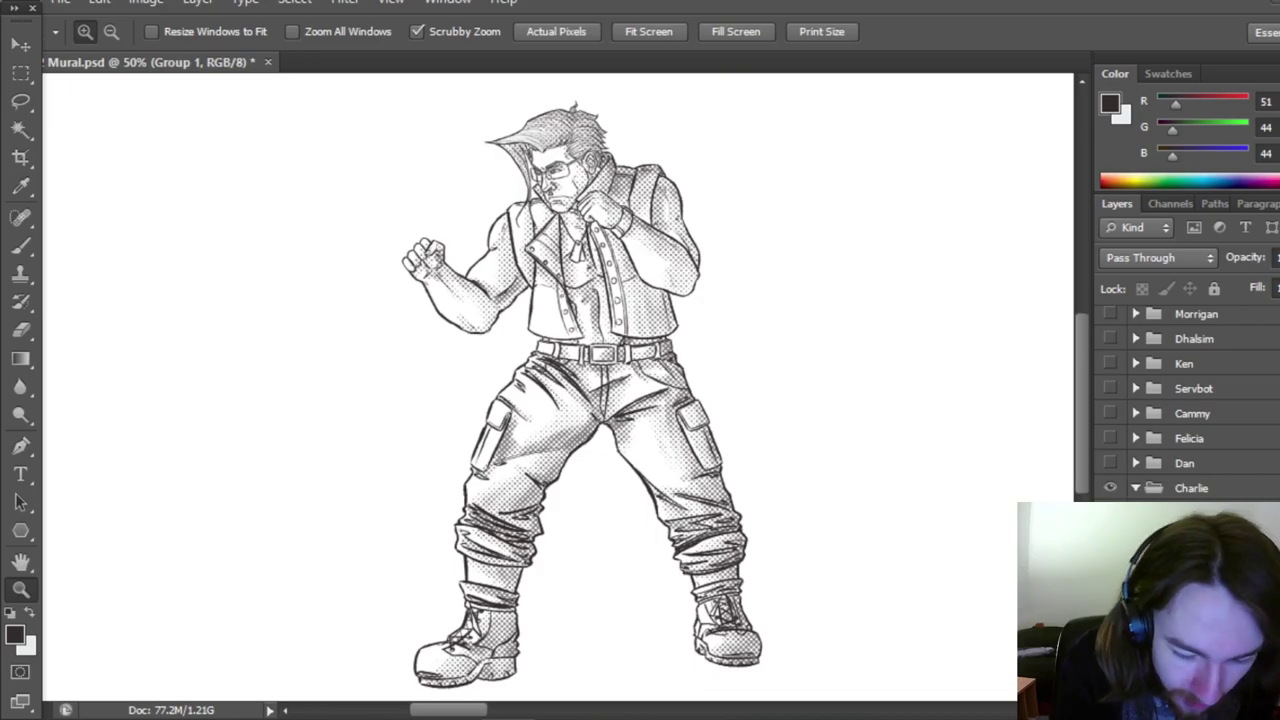
{"action": "type", "text": "colour"}
{"action": "key", "text": "Return"}
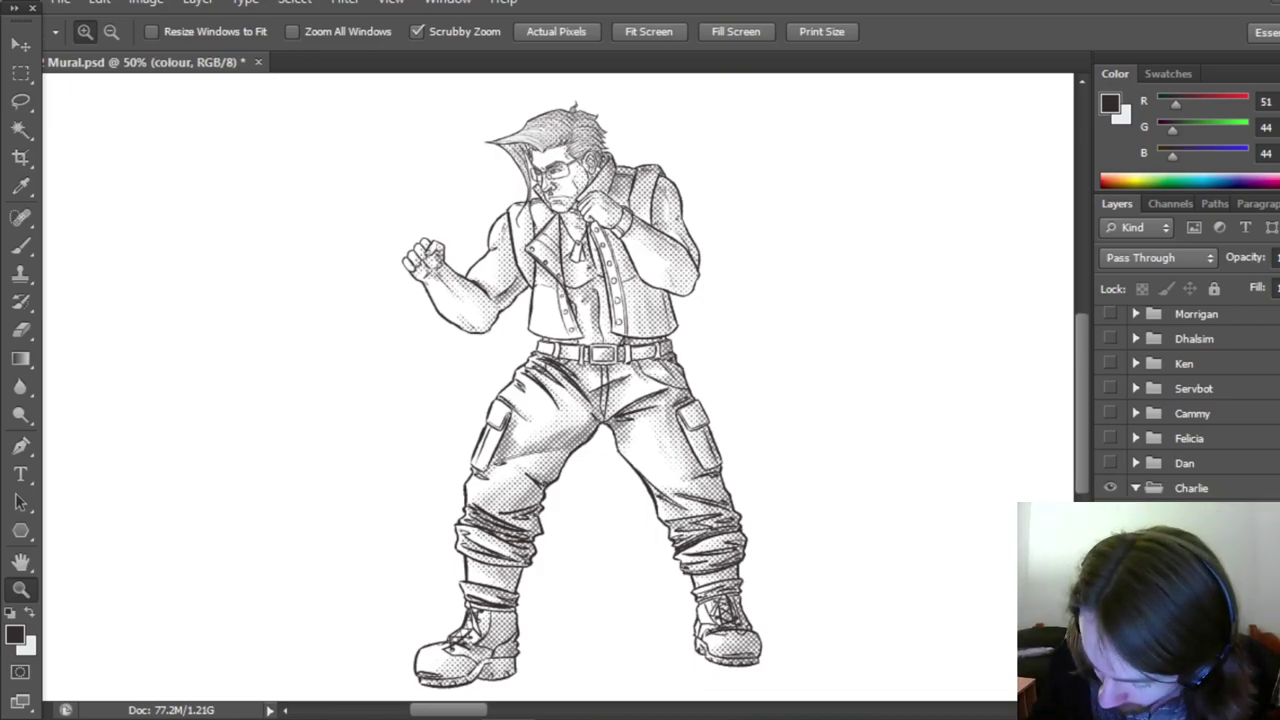
Step: Add a new layer named Skin inside the colour group and save the document
{"action": "key", "text": "ctrl+alt+shift+n"}
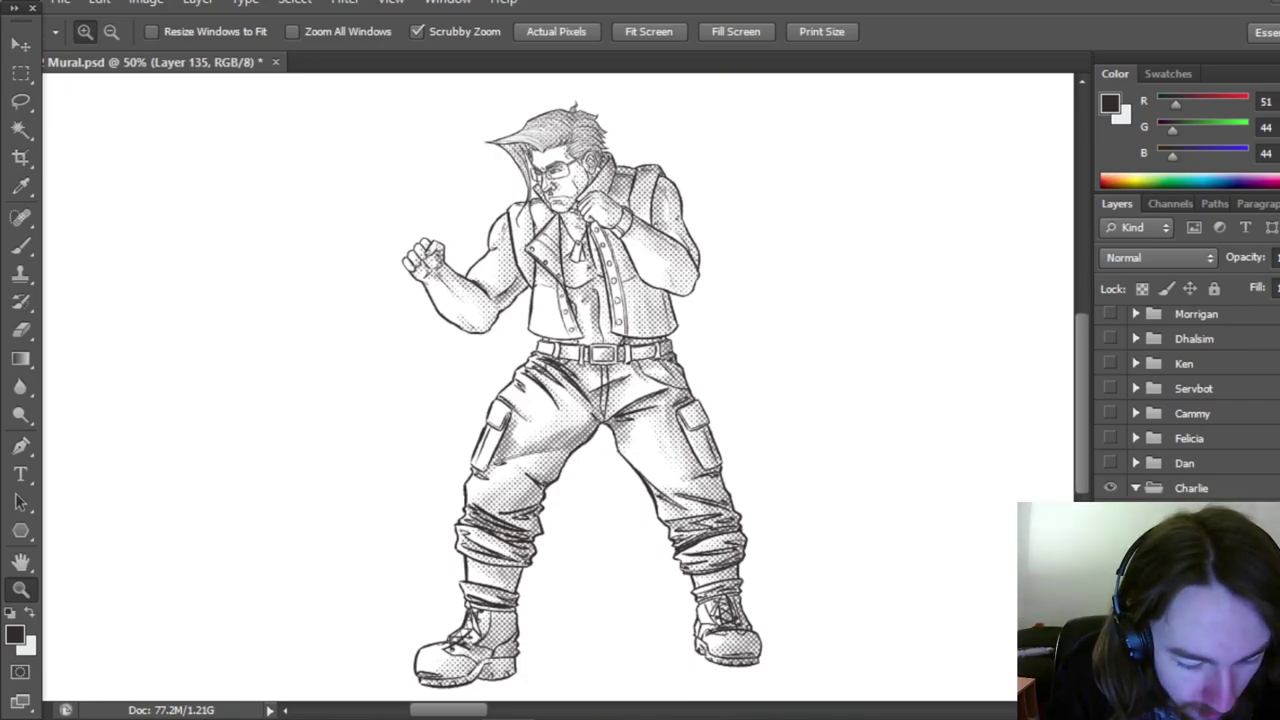
{"action": "type", "text": "Skin"}
{"action": "key", "text": "Return"}
{"action": "key", "text": "ctrl+s"}
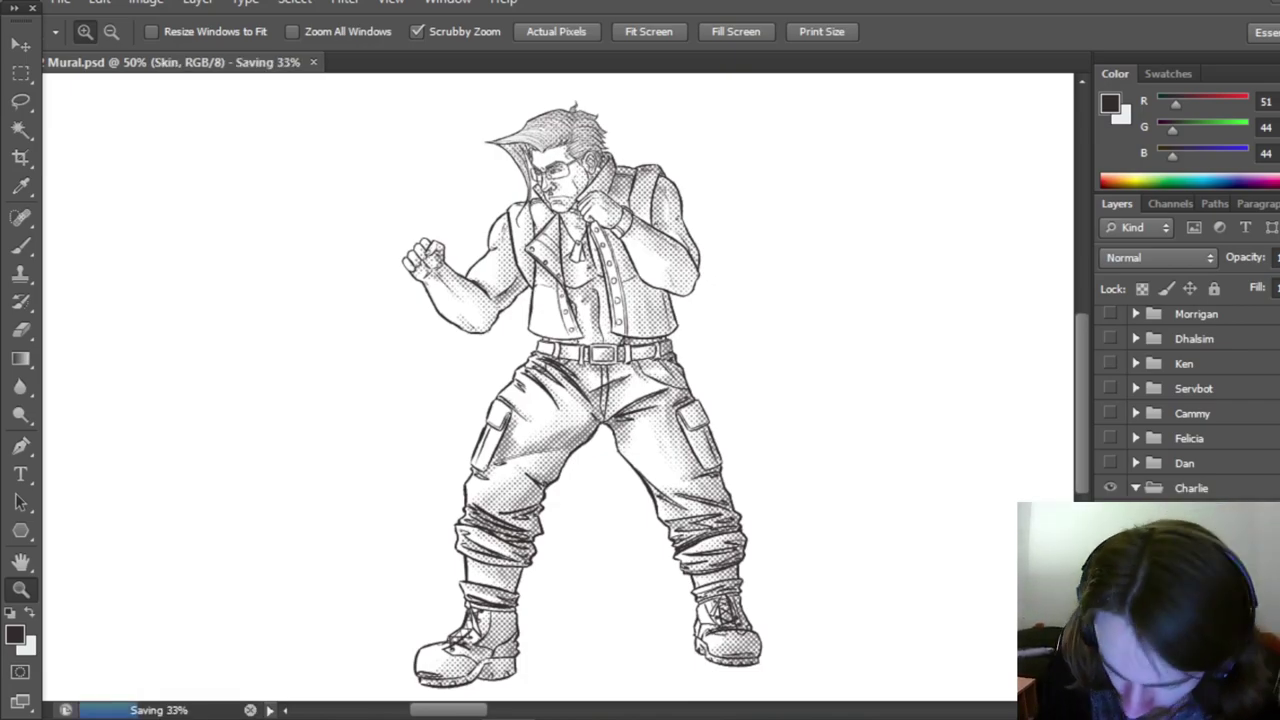
Step: Switch the backdrop behind the Charlie figure to blue by toggling the visibility of a background layer
{"action": "scroll", "coordinate": [1187, 400], "scroll_direction": "down", "scroll_amount": 3}
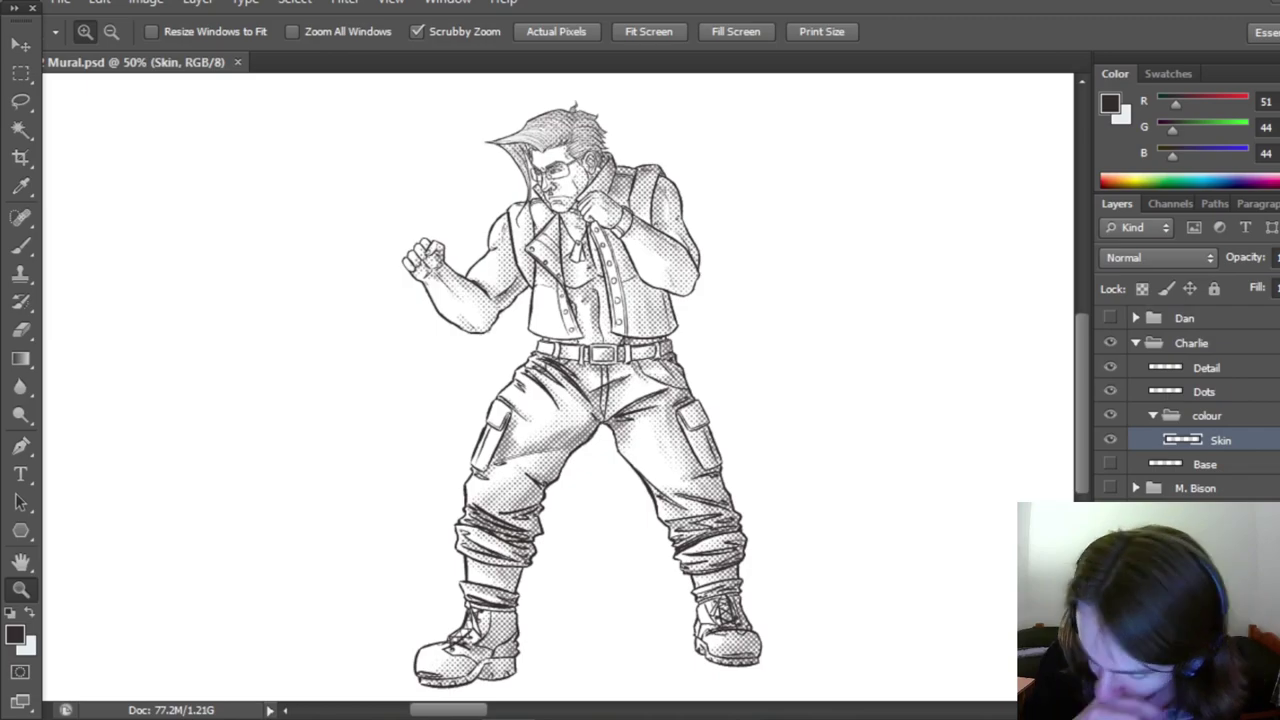
{"action": "left_click", "coordinate": [1110, 633]}
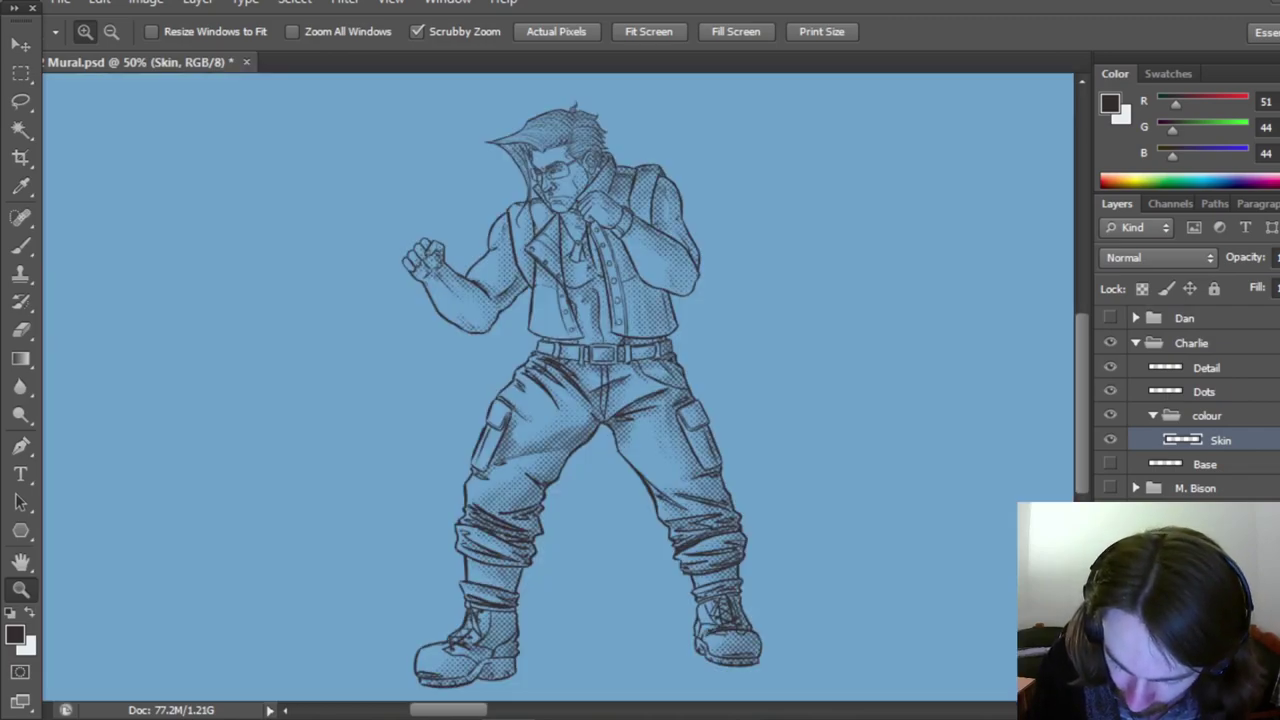
Step: Show the Guile group and bring the finished Guile figure into view as a colour reference
{"action": "scroll", "coordinate": [1190, 400], "scroll_direction": "up", "scroll_amount": 1}
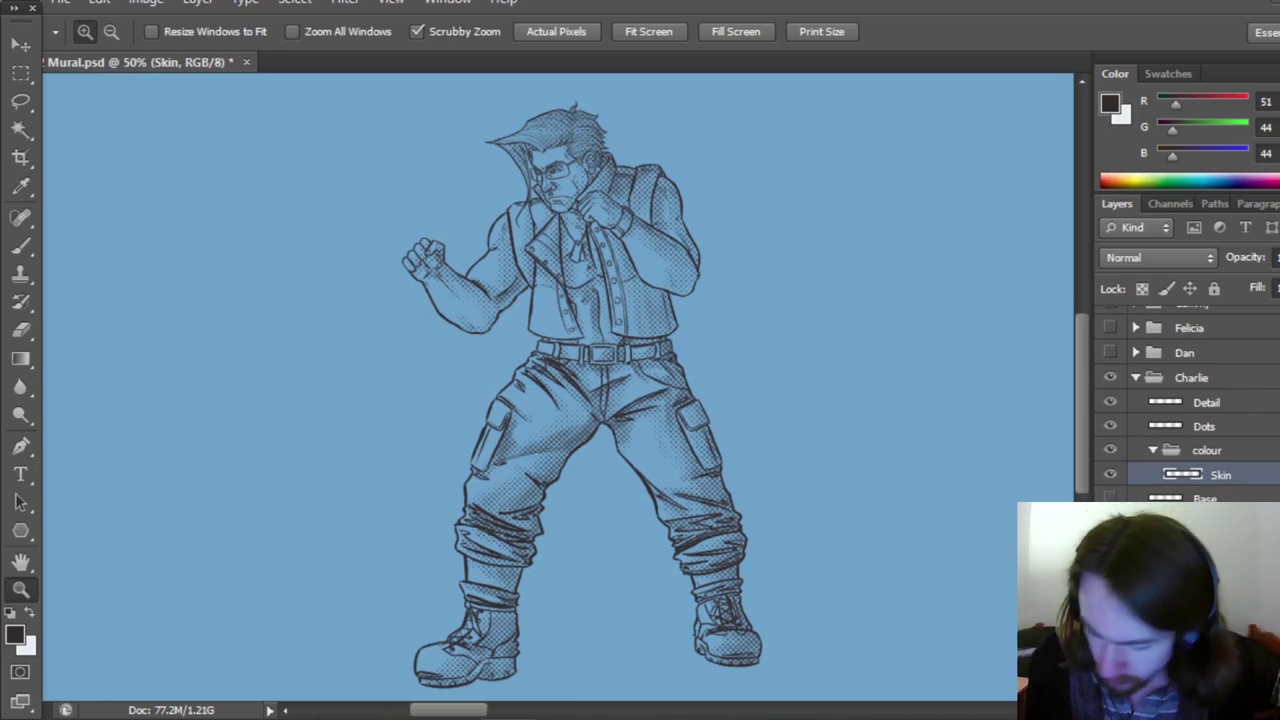
{"action": "left_click", "coordinate": [34, 614]}
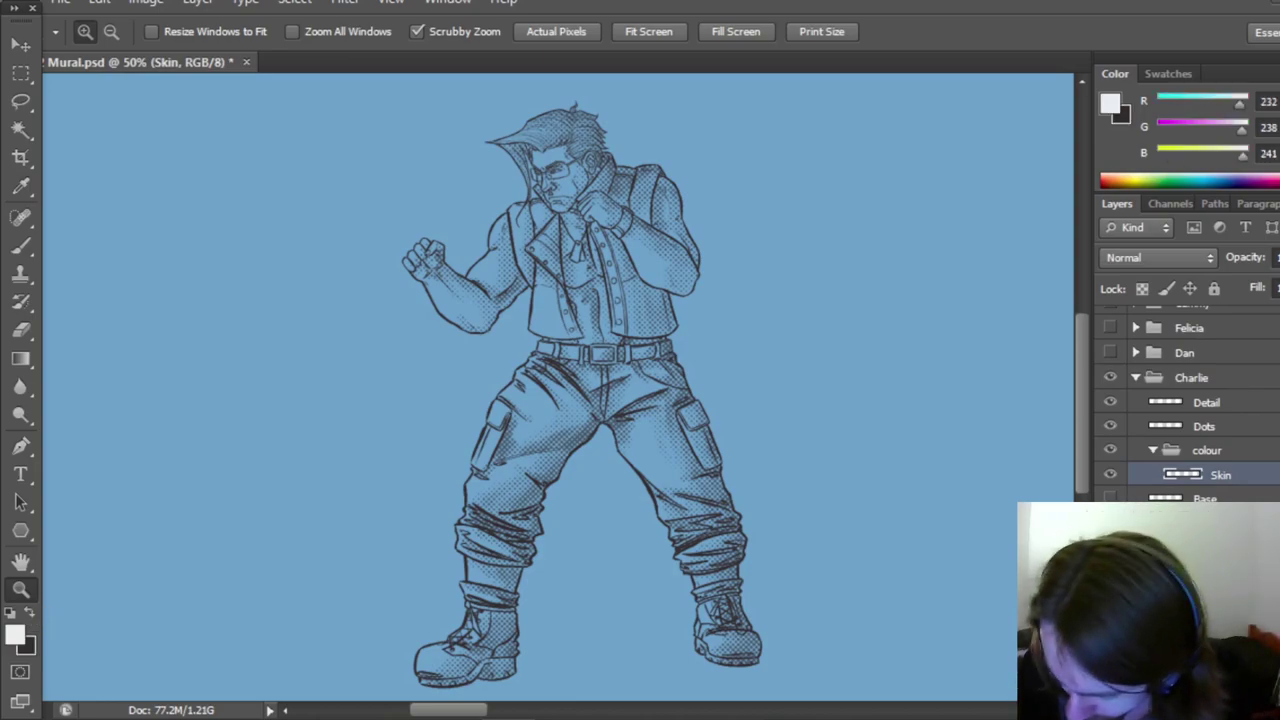
{"action": "scroll", "coordinate": [1190, 400], "scroll_direction": "up", "scroll_amount": 5}
{"action": "scroll", "coordinate": [1190, 400], "scroll_direction": "up", "scroll_amount": 3}
{"action": "scroll", "coordinate": [1190, 400], "scroll_direction": "down", "scroll_amount": 8}
{"action": "scroll", "coordinate": [1190, 400], "scroll_direction": "up", "scroll_amount": 10}
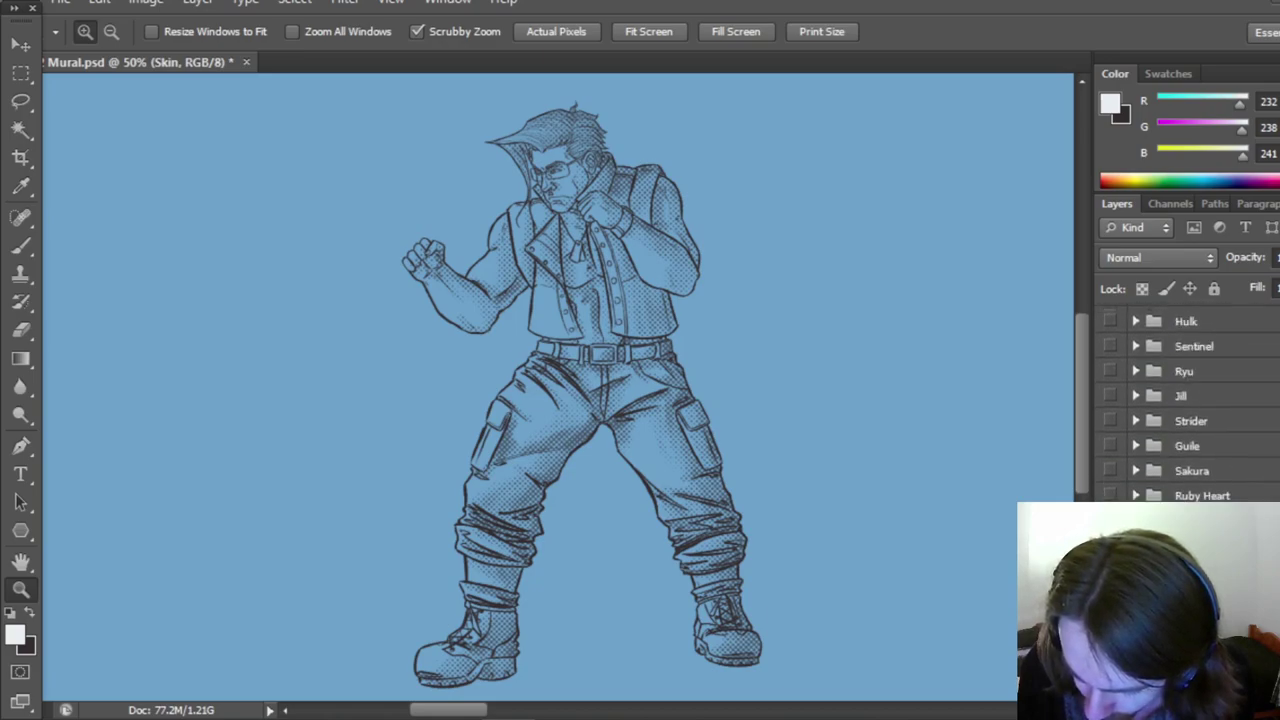
{"action": "scroll", "coordinate": [1190, 400], "scroll_direction": "down", "scroll_amount": 8}
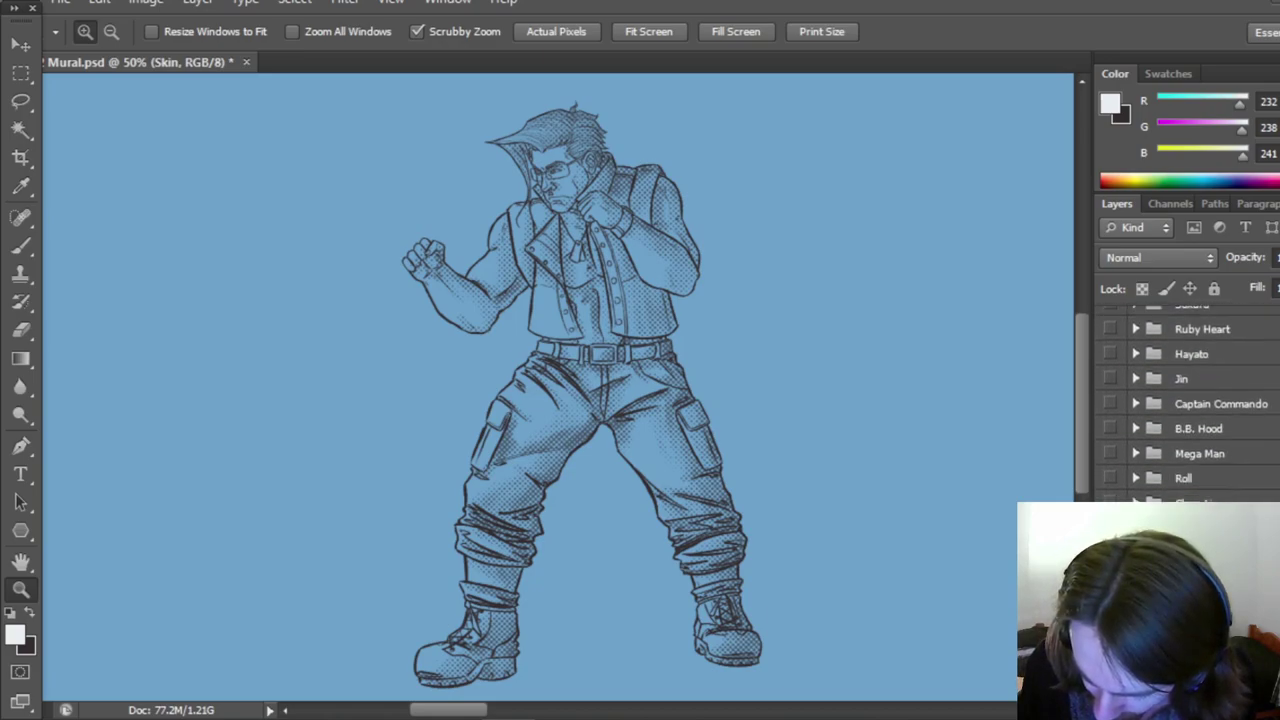
{"action": "scroll", "coordinate": [1190, 400], "scroll_direction": "up", "scroll_amount": 2}
{"action": "scroll", "coordinate": [1190, 400], "scroll_direction": "up", "scroll_amount": 3}
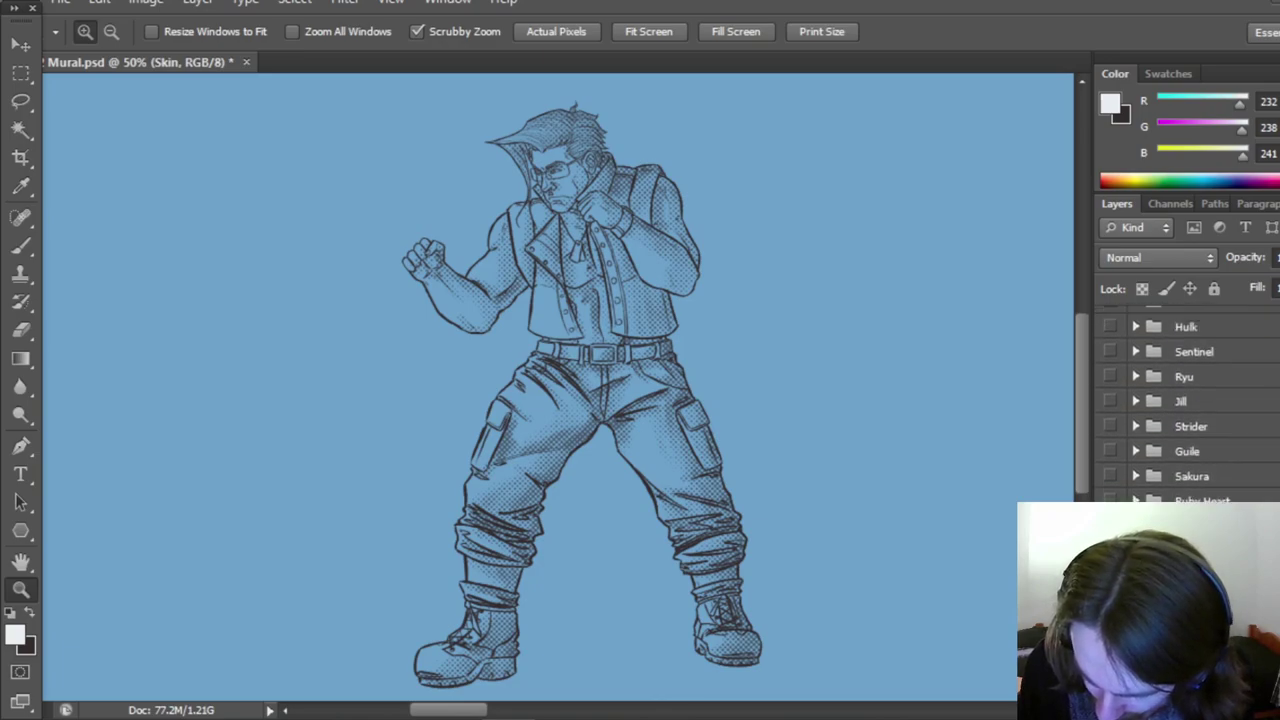
{"action": "mouse_move", "coordinate": [455, 710]}
{"action": "left_mouse_down"}
{"action": "mouse_move", "coordinate": [651, 709]}
{"action": "mouse_move", "coordinate": [628, 714]}
{"action": "left_mouse_up"}
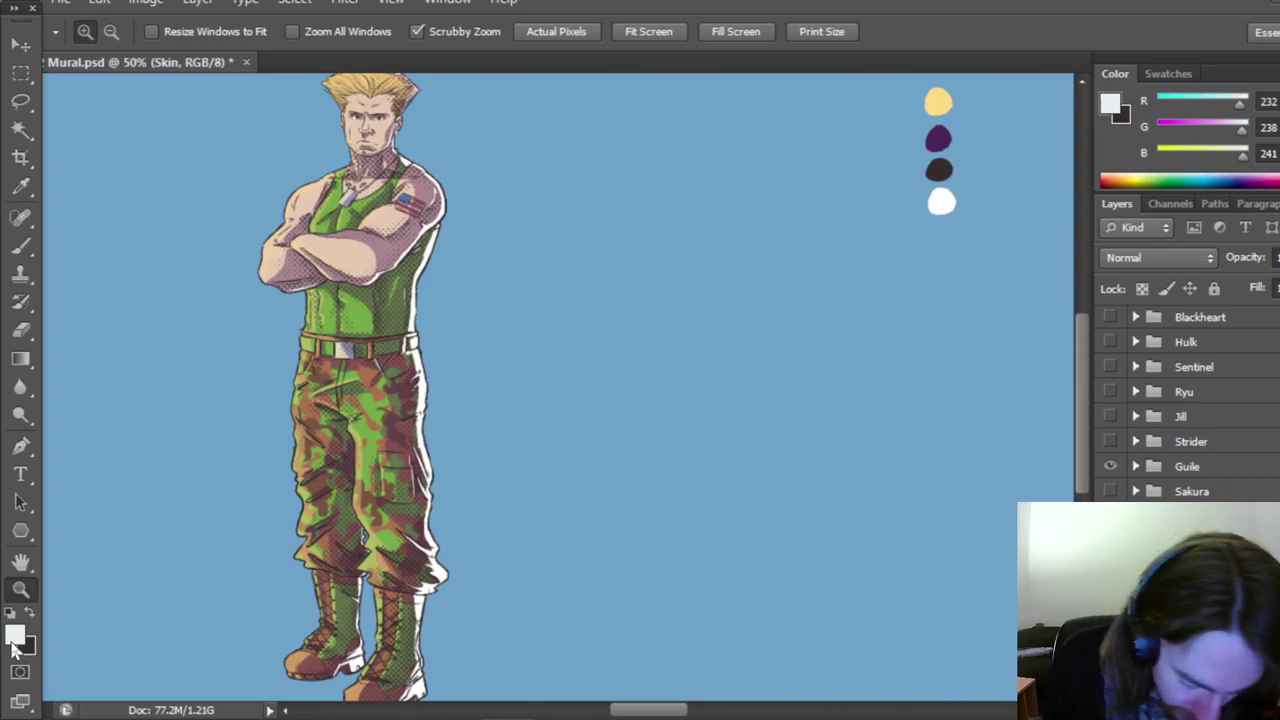
Step: Sample the skin tone from Guile's arm as foreground colour and lighten it to RGB 236, 212, 193
{"action": "left_click", "coordinate": [14, 640]}
{"action": "left_click", "coordinate": [364, 234]}
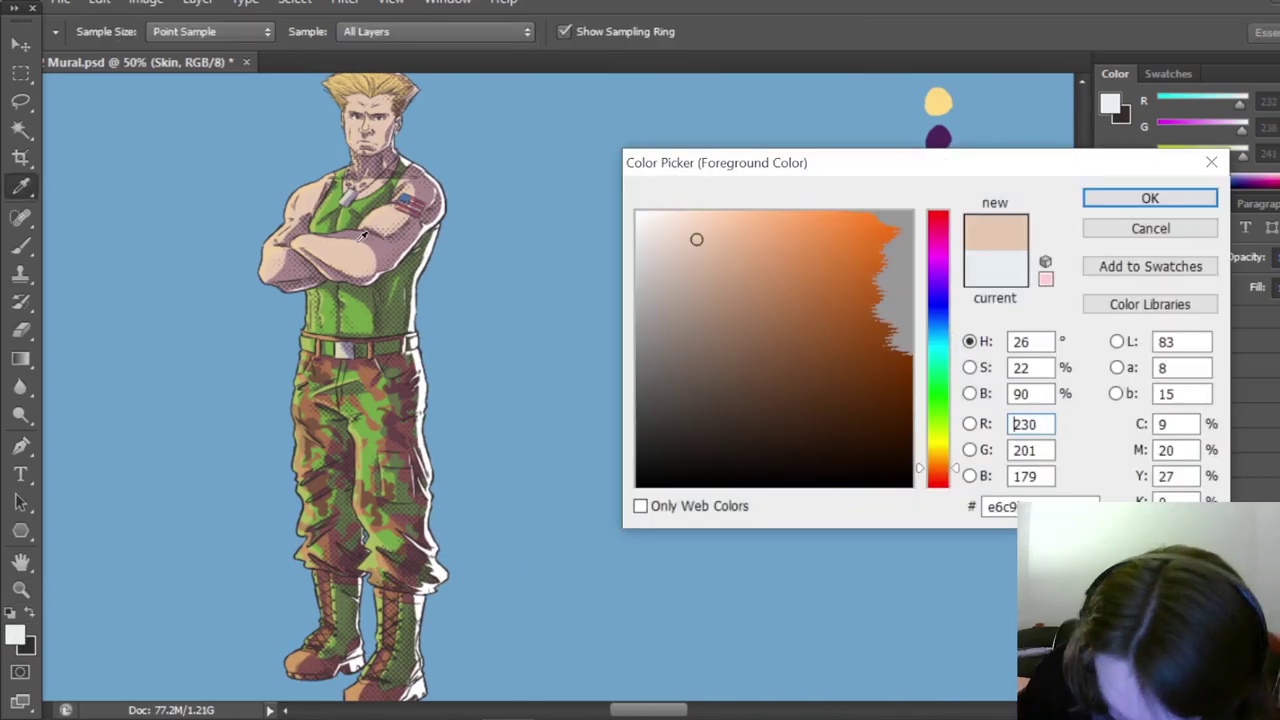
{"action": "left_click_drag", "start_coordinate": [694, 236], "coordinate": [689, 234]}
{"action": "left_click", "coordinate": [1148, 200]}
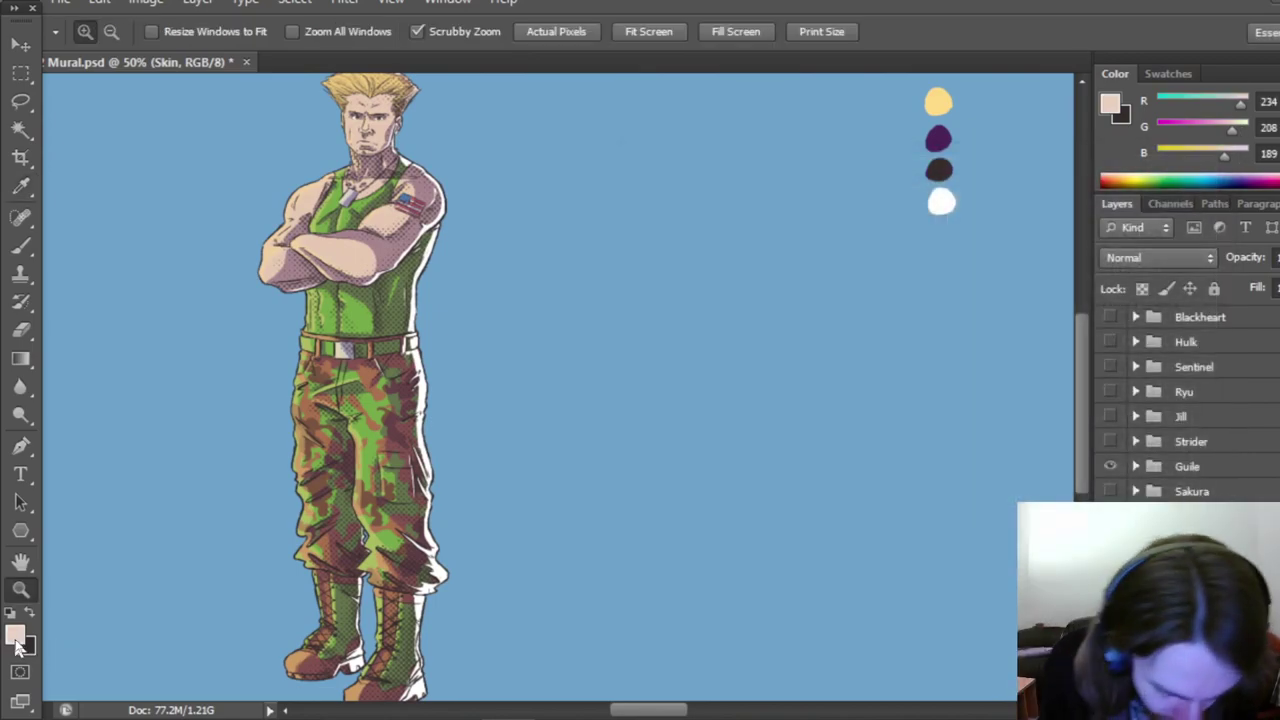
{"action": "left_click", "coordinate": [14, 640]}
{"action": "left_click_drag", "start_coordinate": [687, 230], "coordinate": [686, 232]}
{"action": "left_click", "coordinate": [1147, 197]}
Step: Hide the Guile group and zoom to 100% on Charlie's upper body
{"action": "left_click_drag", "start_coordinate": [628, 711], "coordinate": [430, 688]}
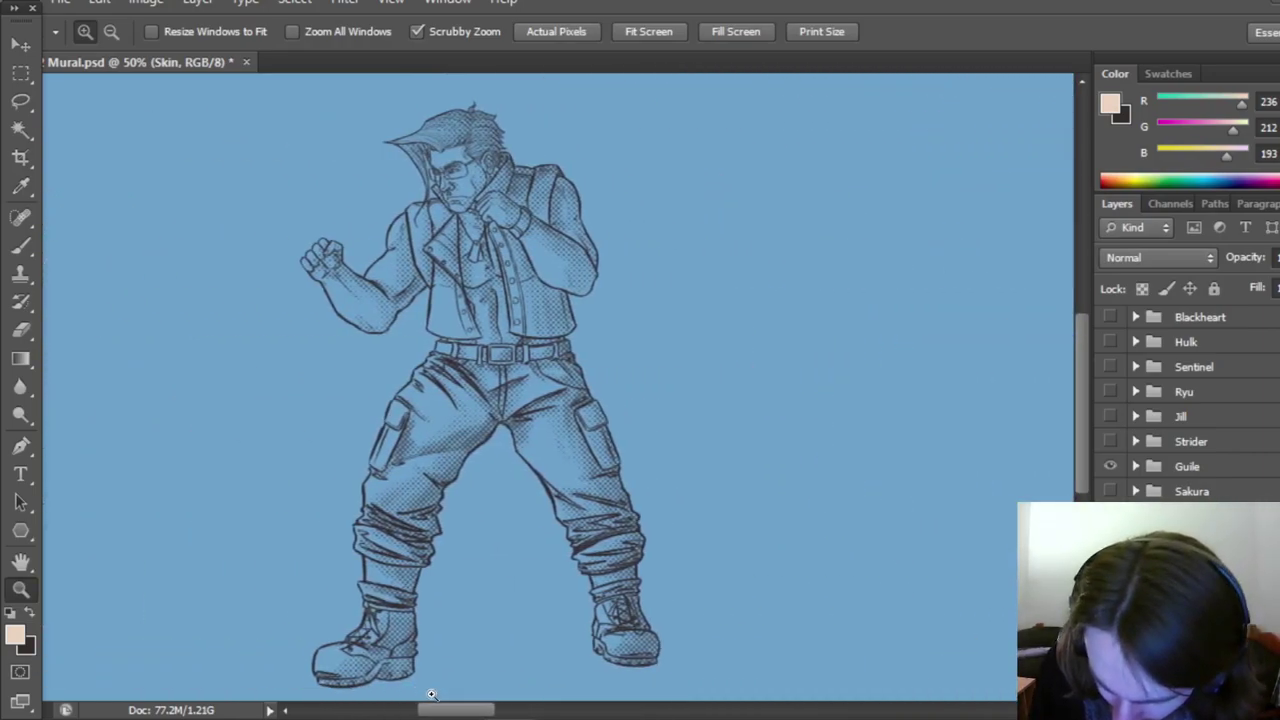
{"action": "scroll", "coordinate": [1060, 452], "scroll_direction": "up", "scroll_amount": 1}
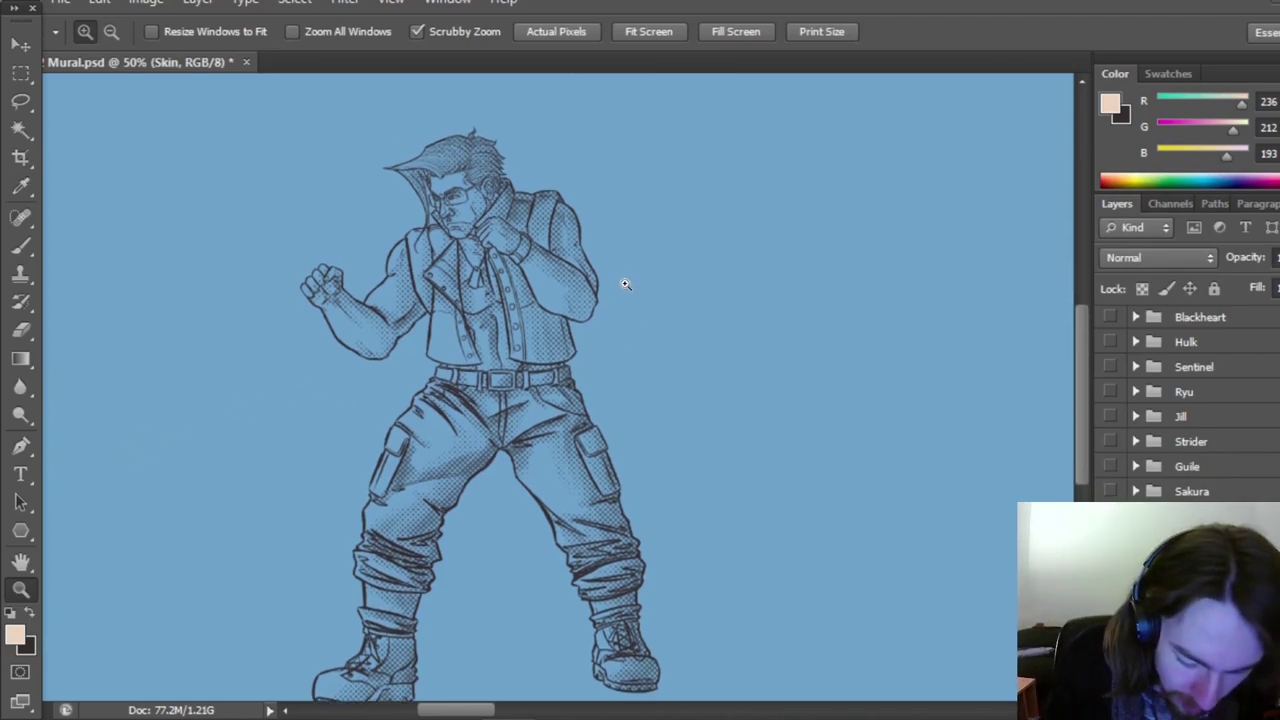
{"action": "scroll", "coordinate": [1190, 400], "scroll_direction": "down", "scroll_amount": 10}
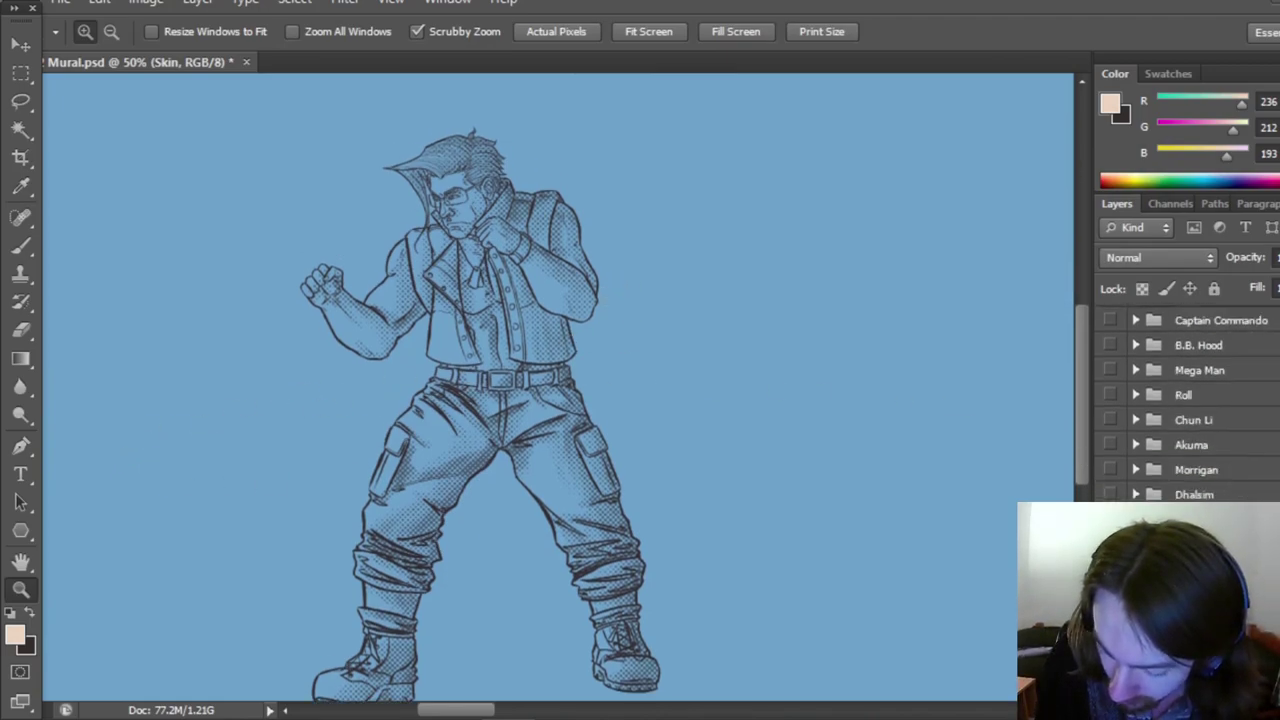
{"action": "scroll", "coordinate": [1084, 388], "scroll_direction": "down", "scroll_amount": 1}
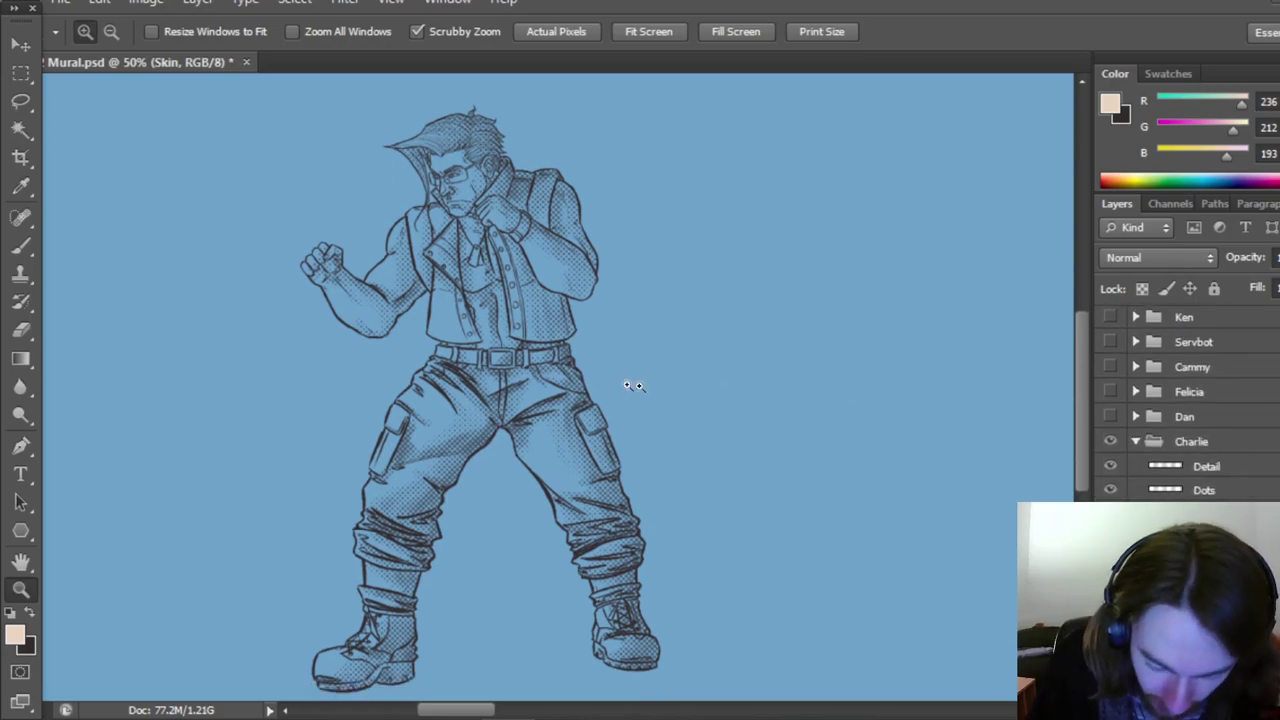
{"action": "left_click", "coordinate": [523, 212]}
{"action": "left_click", "coordinate": [516, 244]}
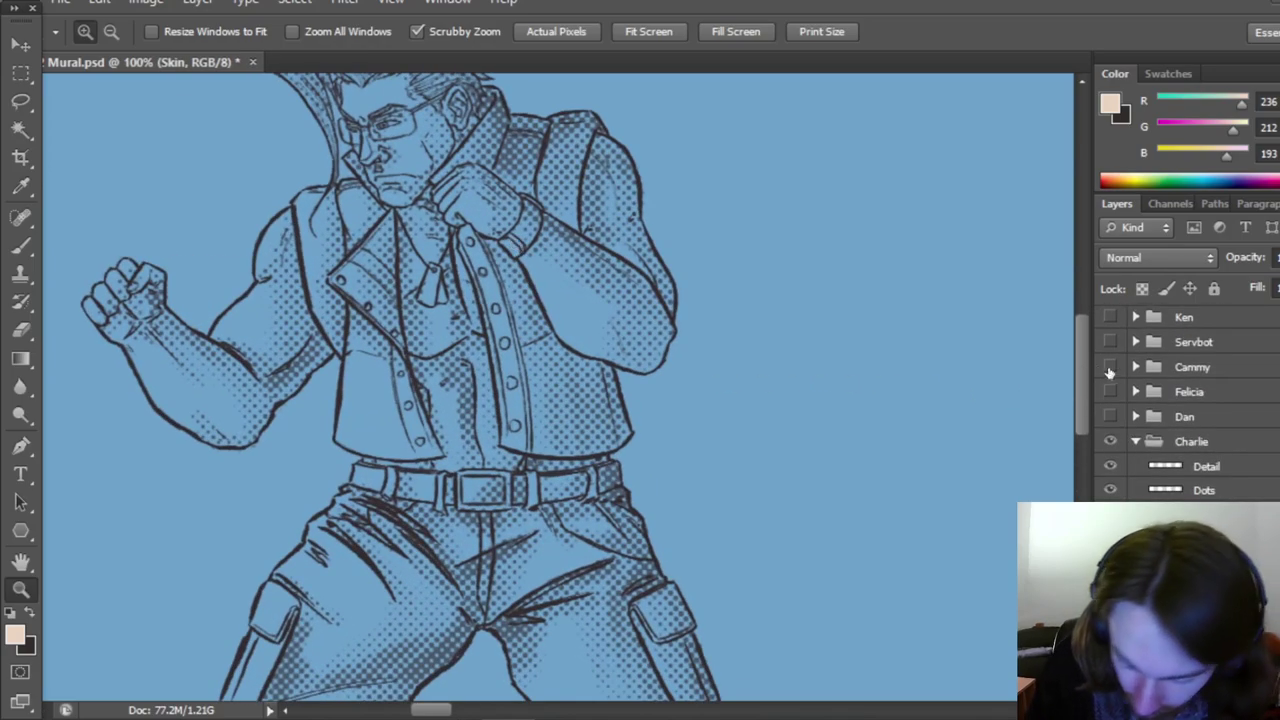
Step: Choose the brush tip preset labelled 15, set its size to 20 px, and save the document
{"action": "key", "text": "b"}
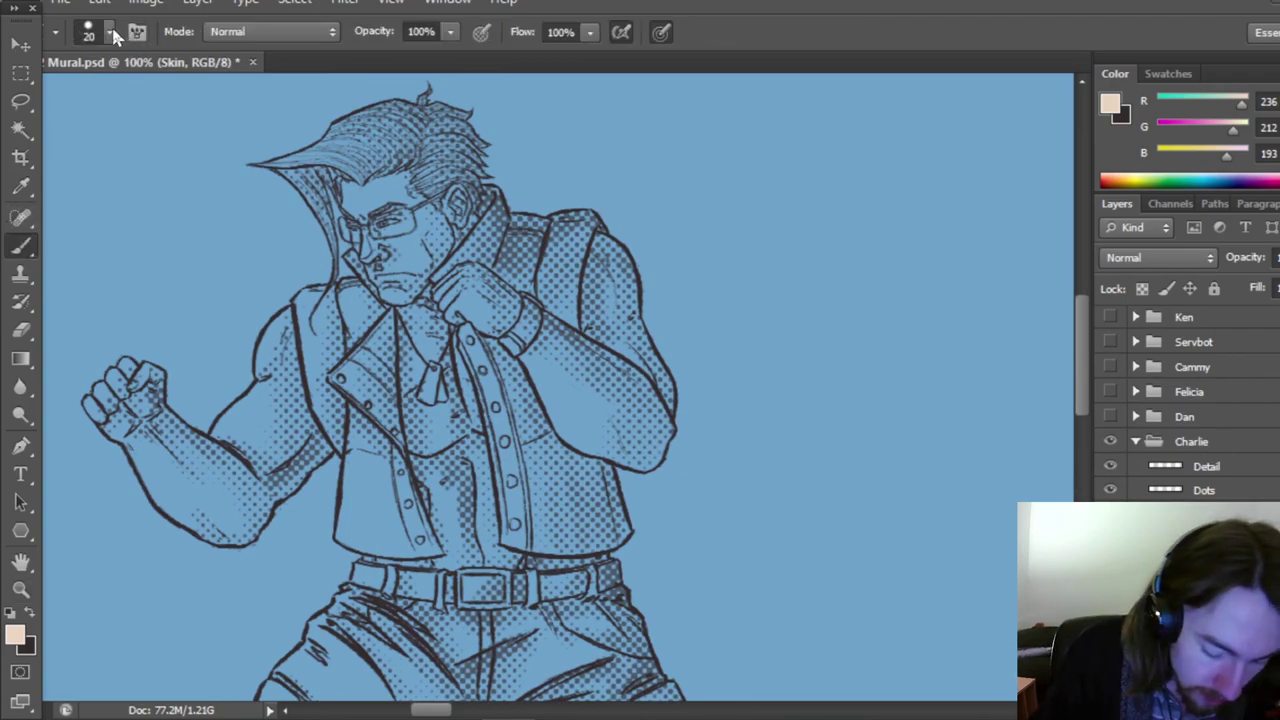
{"action": "left_click", "coordinate": [108, 31]}
{"action": "left_click", "coordinate": [145, 270]}
{"action": "left_click_drag", "start_coordinate": [47, 97], "coordinate": [51, 101]}
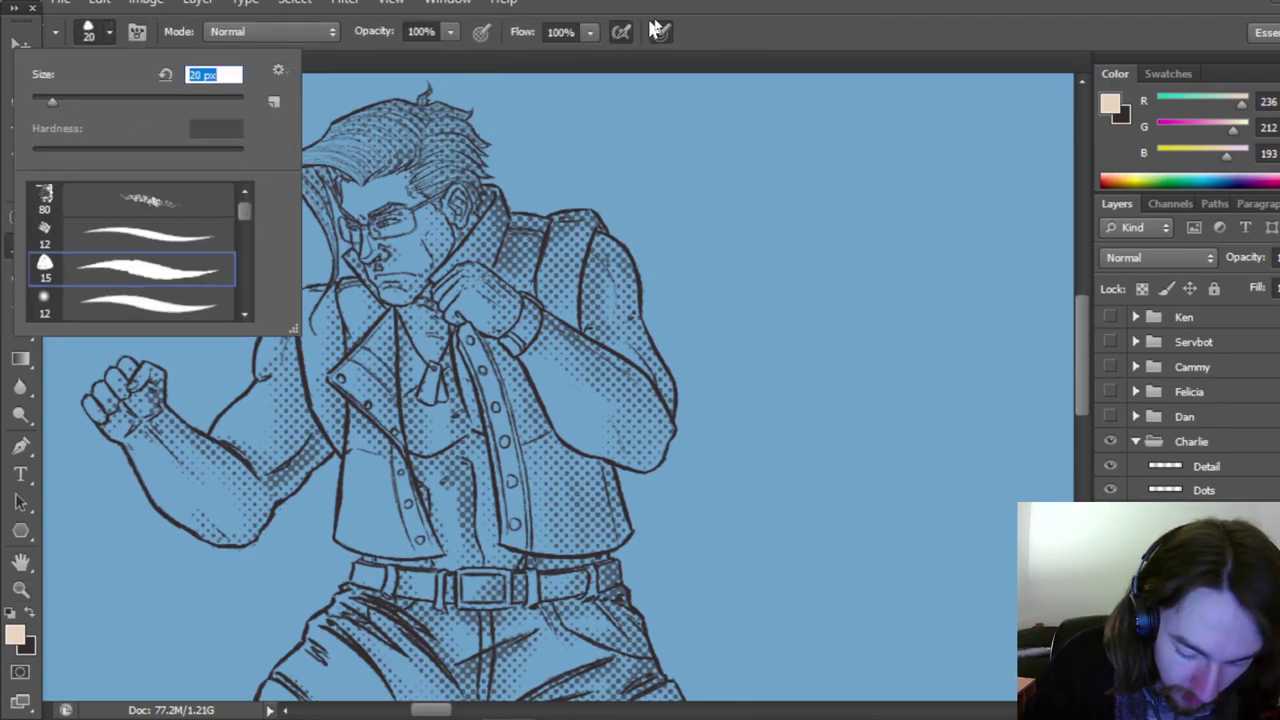
{"action": "left_click", "coordinate": [720, 4]}
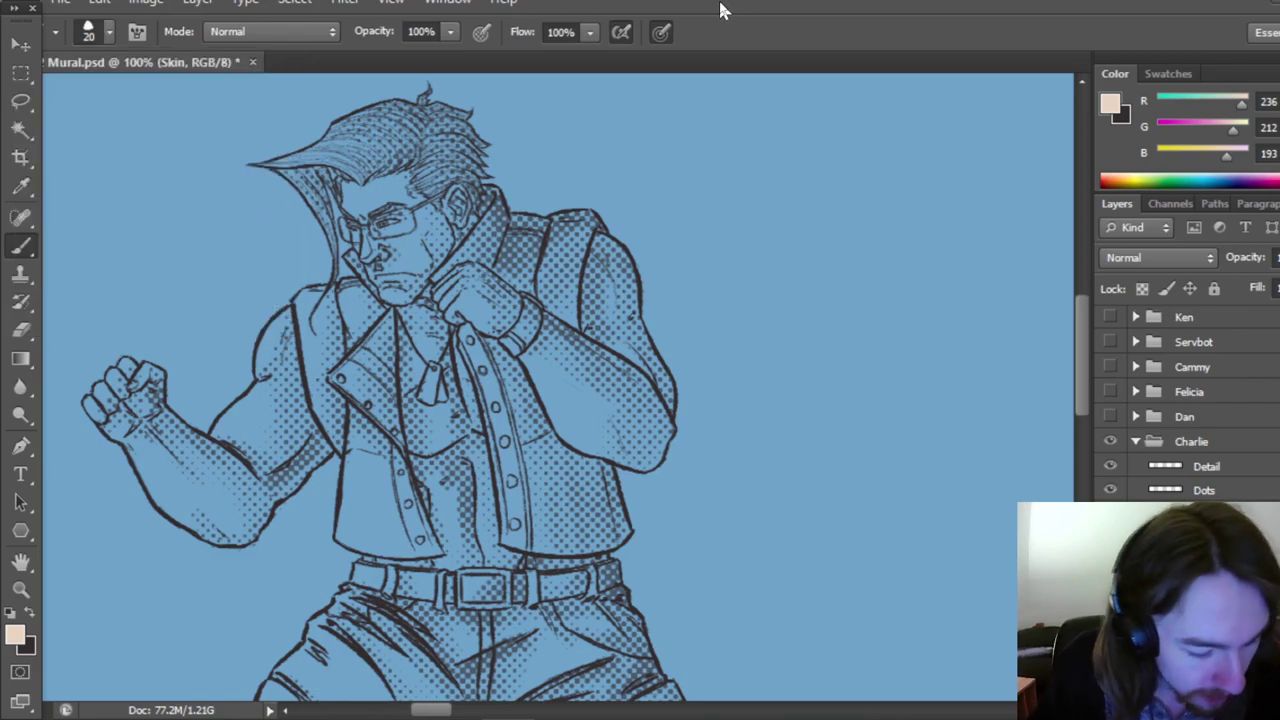
{"action": "key", "text": "ctrl+s"}
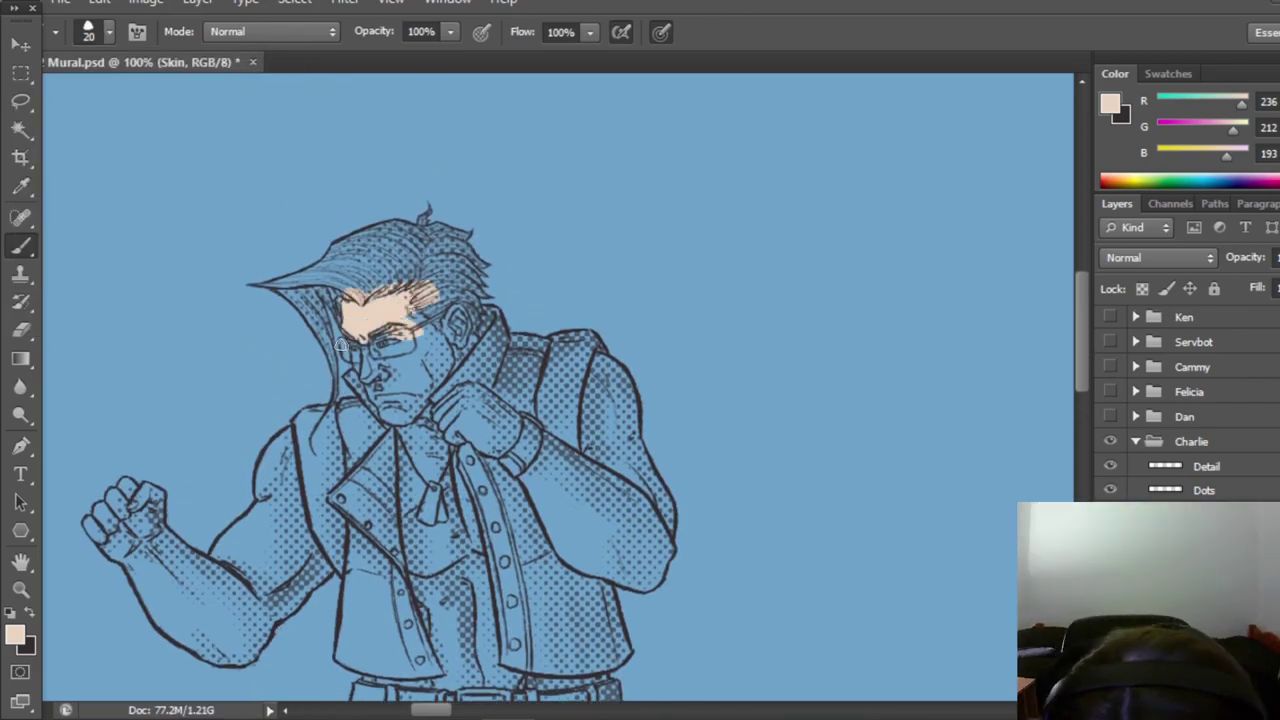
Step: Paint Charlie's face, neck and the fist at his collar in the skin tone on the Skin layer
{"action": "mouse_move", "coordinate": [362, 346]}
{"action": "left_mouse_down"}
{"action": "mouse_move", "coordinate": [362, 360]}
{"action": "mouse_move", "coordinate": [462, 325]}
{"action": "left_mouse_up"}
{"action": "key", "text": "e"}
{"action": "key", "text": "b"}
{"action": "mouse_move", "coordinate": [440, 414]}
{"action": "left_mouse_down"}
{"action": "mouse_move", "coordinate": [497, 455]}
{"action": "mouse_move", "coordinate": [514, 436]}
{"action": "mouse_move", "coordinate": [408, 562]}
{"action": "left_mouse_up"}
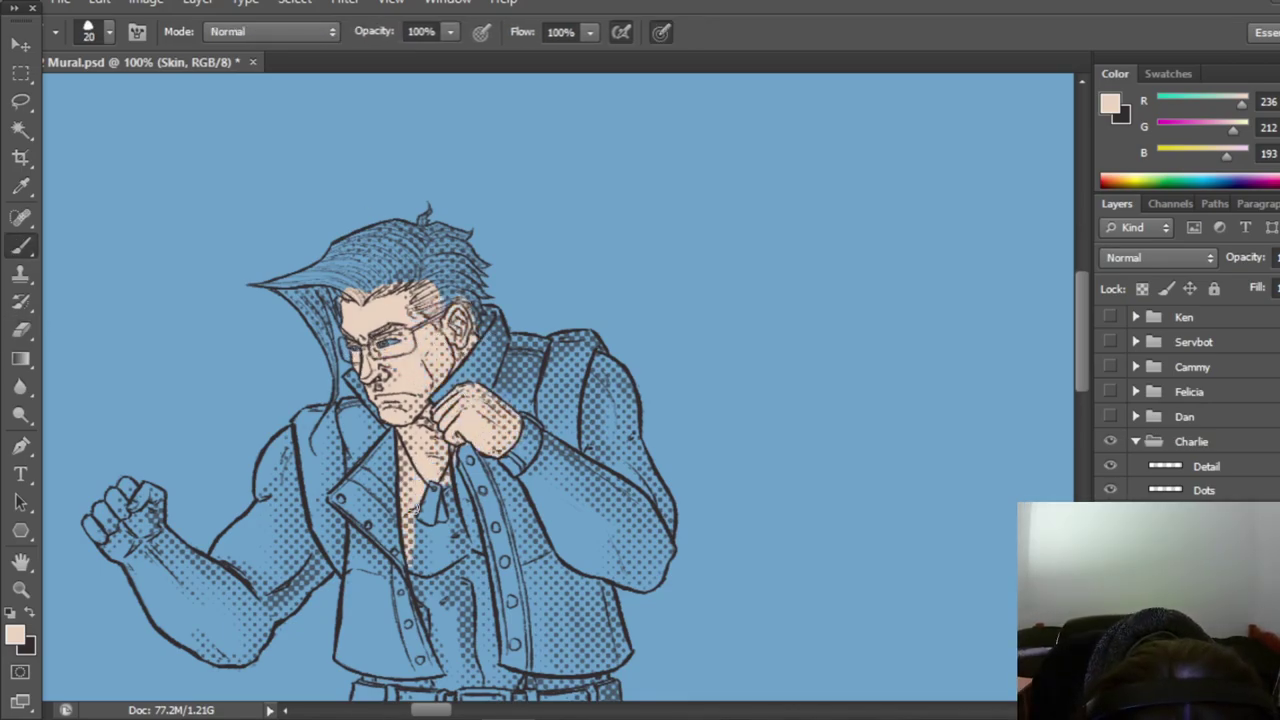
Step: Paint the skin tone on the open chest and the forearm and upper arm of the raised arm
{"action": "left_click_drag", "start_coordinate": [454, 464], "coordinate": [482, 588]}
{"action": "key", "text": "e"}
{"action": "key", "text": "b"}
{"action": "key", "text": "e"}
{"action": "key", "text": "b"}
{"action": "mouse_move", "coordinate": [552, 480]}
{"action": "left_mouse_down"}
{"action": "mouse_move", "coordinate": [602, 565]}
{"action": "mouse_move", "coordinate": [535, 450]}
{"action": "left_mouse_up"}
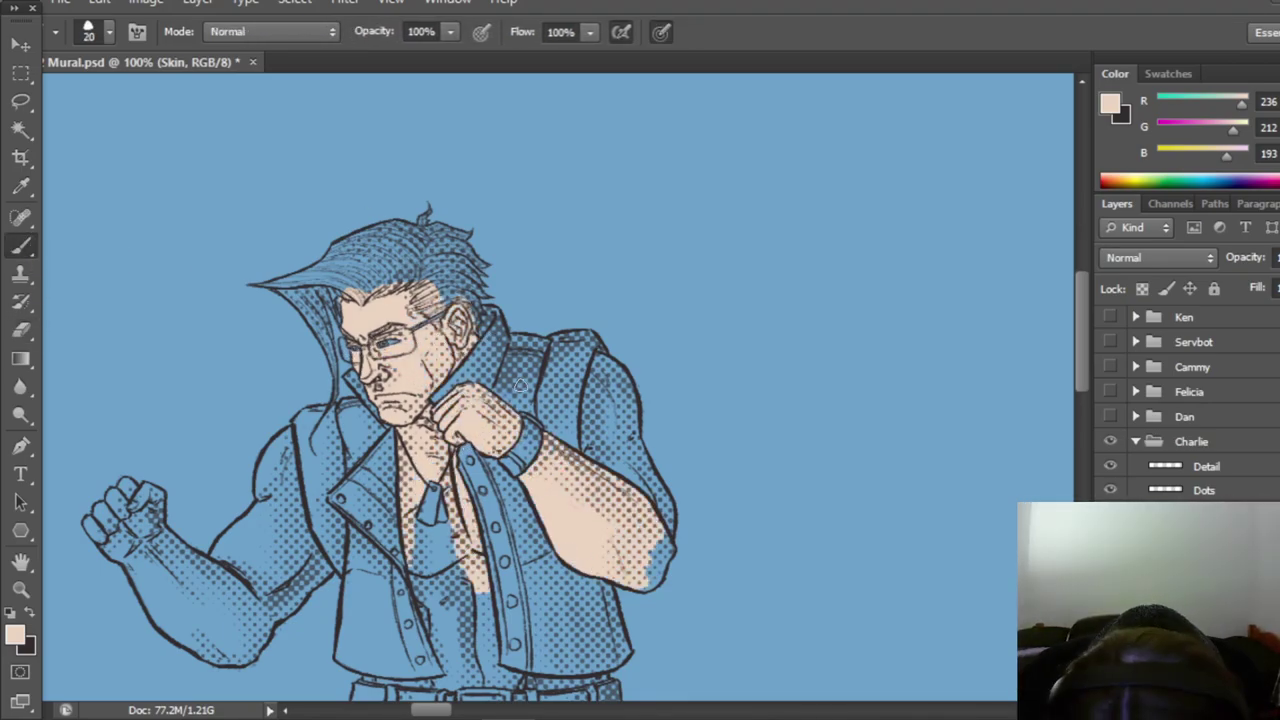
{"action": "mouse_move", "coordinate": [598, 365]}
{"action": "left_mouse_down"}
{"action": "mouse_move", "coordinate": [662, 510]}
{"action": "mouse_move", "coordinate": [634, 426]}
{"action": "left_mouse_up"}
Step: Fill the abdomen between the vest flaps and the skin strip above the belt with the skin tone
{"action": "left_click_drag", "start_coordinate": [1081, 366], "coordinate": [1081, 378]}
{"action": "left_click_drag", "start_coordinate": [424, 474], "coordinate": [450, 592]}
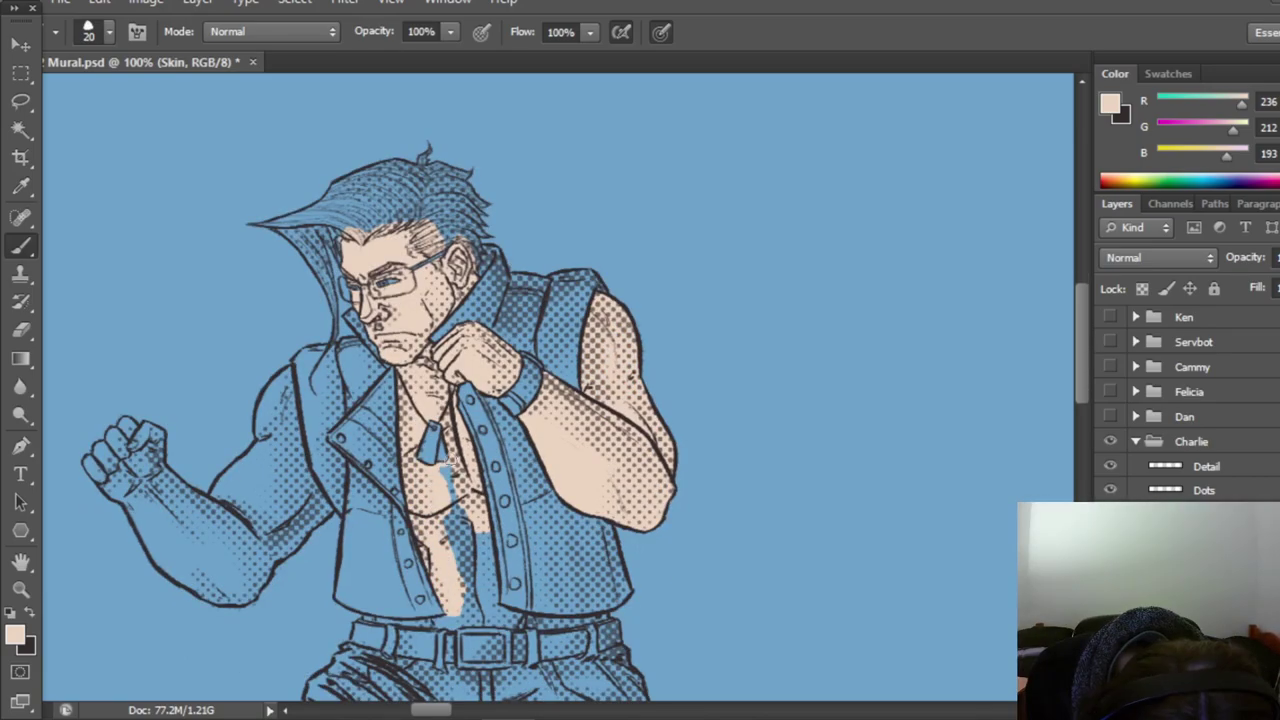
{"action": "left_click_drag", "start_coordinate": [462, 500], "coordinate": [488, 598]}
{"action": "key", "text": "e"}
{"action": "key", "text": "b"}
{"action": "mouse_move", "coordinate": [396, 622]}
{"action": "left_mouse_down"}
{"action": "mouse_move", "coordinate": [478, 626]}
{"action": "mouse_move", "coordinate": [490, 602]}
{"action": "left_mouse_up"}
{"action": "left_click_drag", "start_coordinate": [522, 622], "coordinate": [603, 624]}
Step: Paint the outstretched fist, forearm and upper arm in the skin tone up to the vest's armhole
{"action": "mouse_move", "coordinate": [130, 500]}
{"action": "left_mouse_down"}
{"action": "mouse_move", "coordinate": [262, 585]}
{"action": "mouse_move", "coordinate": [140, 465]}
{"action": "left_mouse_up"}
{"action": "mouse_move", "coordinate": [110, 495]}
{"action": "left_mouse_down"}
{"action": "mouse_move", "coordinate": [92, 458]}
{"action": "mouse_move", "coordinate": [132, 424]}
{"action": "left_mouse_up"}
{"action": "left_click_drag", "start_coordinate": [140, 448], "coordinate": [156, 432]}
{"action": "mouse_move", "coordinate": [264, 535]}
{"action": "left_mouse_down"}
{"action": "mouse_move", "coordinate": [288, 496]}
{"action": "mouse_move", "coordinate": [226, 498]}
{"action": "left_mouse_up"}
{"action": "left_click_drag", "start_coordinate": [240, 480], "coordinate": [284, 384]}
{"action": "left_click_drag", "start_coordinate": [284, 384], "coordinate": [296, 538]}
{"action": "left_click_drag", "start_coordinate": [320, 486], "coordinate": [322, 522]}
Step: Paint both bare shins between the trouser cuffs and the socks in the skin tone
{"action": "scroll", "coordinate": [254, 612], "scroll_direction": "down", "scroll_amount": 10}
{"action": "mouse_move", "coordinate": [220, 440]}
{"action": "left_mouse_down"}
{"action": "mouse_move", "coordinate": [284, 480]}
{"action": "mouse_move", "coordinate": [308, 470]}
{"action": "left_mouse_up"}
{"action": "left_click_drag", "start_coordinate": [667, 467], "coordinate": [748, 464]}
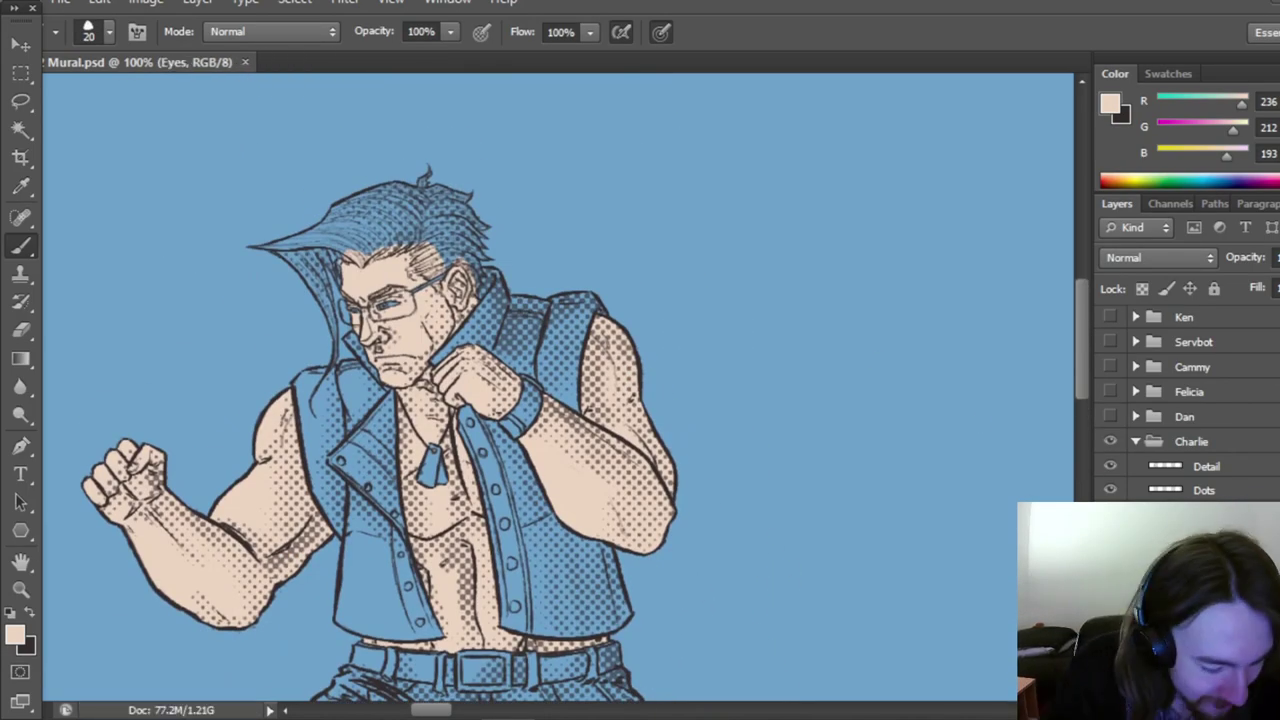
Step: Colour Charlie's eyes on the Eyes layer, finishing with light blue (RGB 160, 203, 239)
{"action": "left_click", "coordinate": [15, 635]}
{"action": "left_click", "coordinate": [646, 213]}
{"action": "left_click", "coordinate": [1150, 198]}
{"action": "left_click", "coordinate": [15, 635]}
{"action": "left_click_drag", "start_coordinate": [1040, 425], "coordinate": [990, 450]}
{"action": "left_click", "coordinate": [1150, 198]}
{"action": "left_click", "coordinate": [385, 308]}
Step: Create a layer named Hair and paint the crown and back of the hair blond (RGB 243, 195, 120)
{"action": "key", "text": "ctrl+shift+n"}
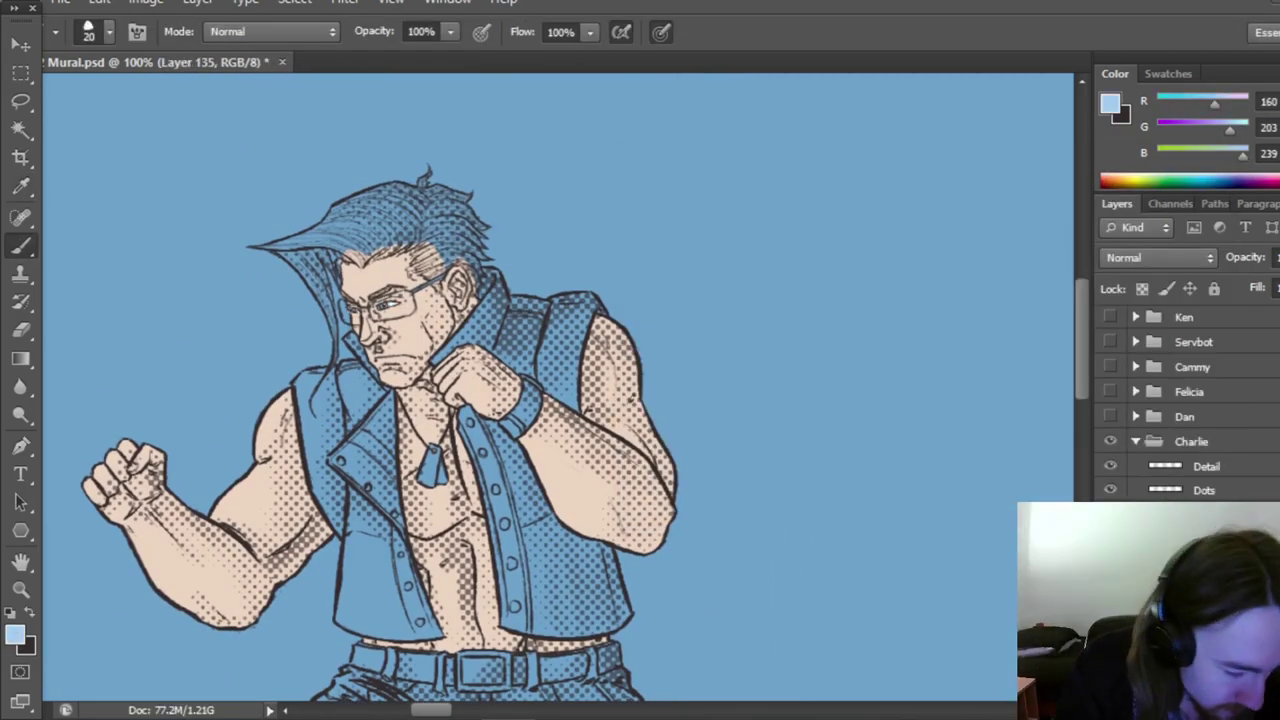
{"action": "type", "text": "Hair"}
{"action": "left_click", "coordinate": [15, 635]}
{"action": "left_click", "coordinate": [830, 125]}
{"action": "left_click", "coordinate": [1150, 198]}
{"action": "mouse_move", "coordinate": [530, 205]}
{"action": "left_mouse_down"}
{"action": "mouse_move", "coordinate": [640, 255]}
{"action": "mouse_move", "coordinate": [590, 200]}
{"action": "mouse_move", "coordinate": [674, 278]}
{"action": "left_mouse_up"}
{"action": "left_click_drag", "start_coordinate": [625, 180], "coordinate": [680, 238]}
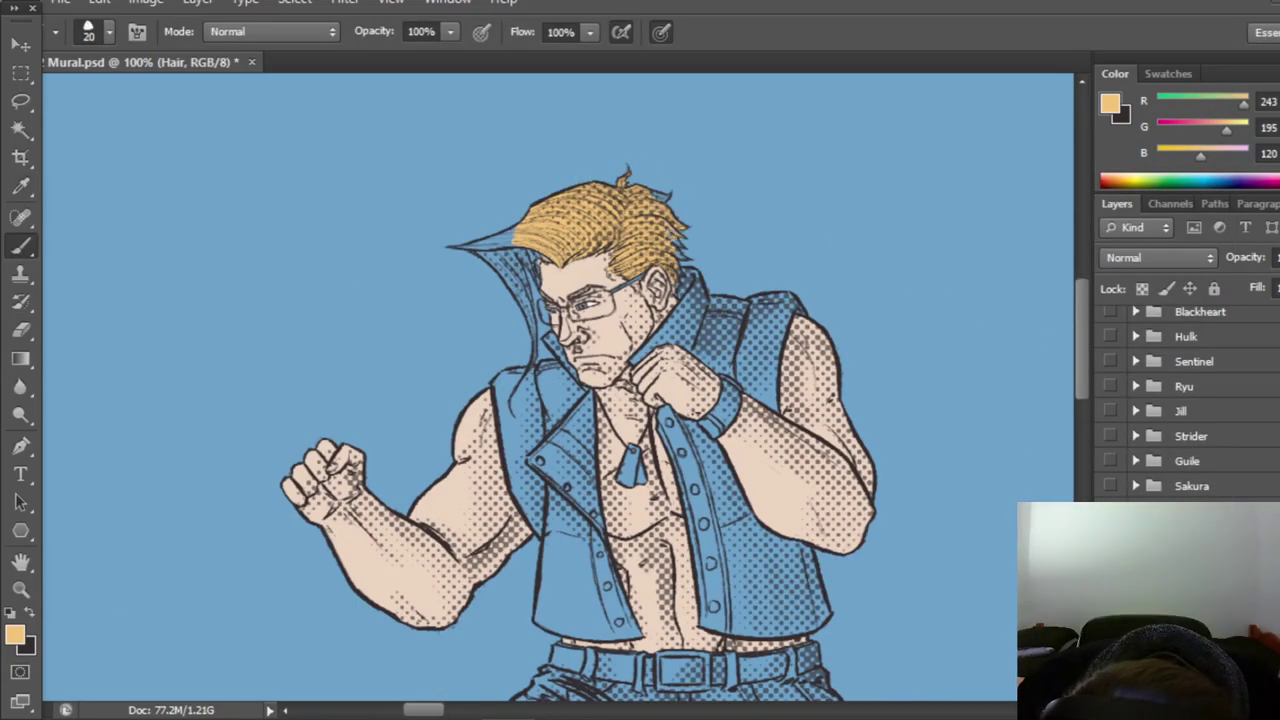
Step: Paint the pointed quiff and hanging front lock blond, cleaning up the edges with the Eraser
{"action": "mouse_move", "coordinate": [524, 247]}
{"action": "left_mouse_down"}
{"action": "mouse_move", "coordinate": [458, 246]}
{"action": "mouse_move", "coordinate": [474, 244]}
{"action": "left_mouse_up"}
{"action": "mouse_move", "coordinate": [482, 254]}
{"action": "left_mouse_down"}
{"action": "mouse_move", "coordinate": [526, 280]}
{"action": "mouse_move", "coordinate": [534, 362]}
{"action": "left_mouse_up"}
{"action": "key", "text": "e"}
{"action": "key", "text": "b"}
{"action": "scroll", "coordinate": [620, 400], "scroll_direction": "down", "scroll_amount": 1}
{"action": "key", "text": "e"}
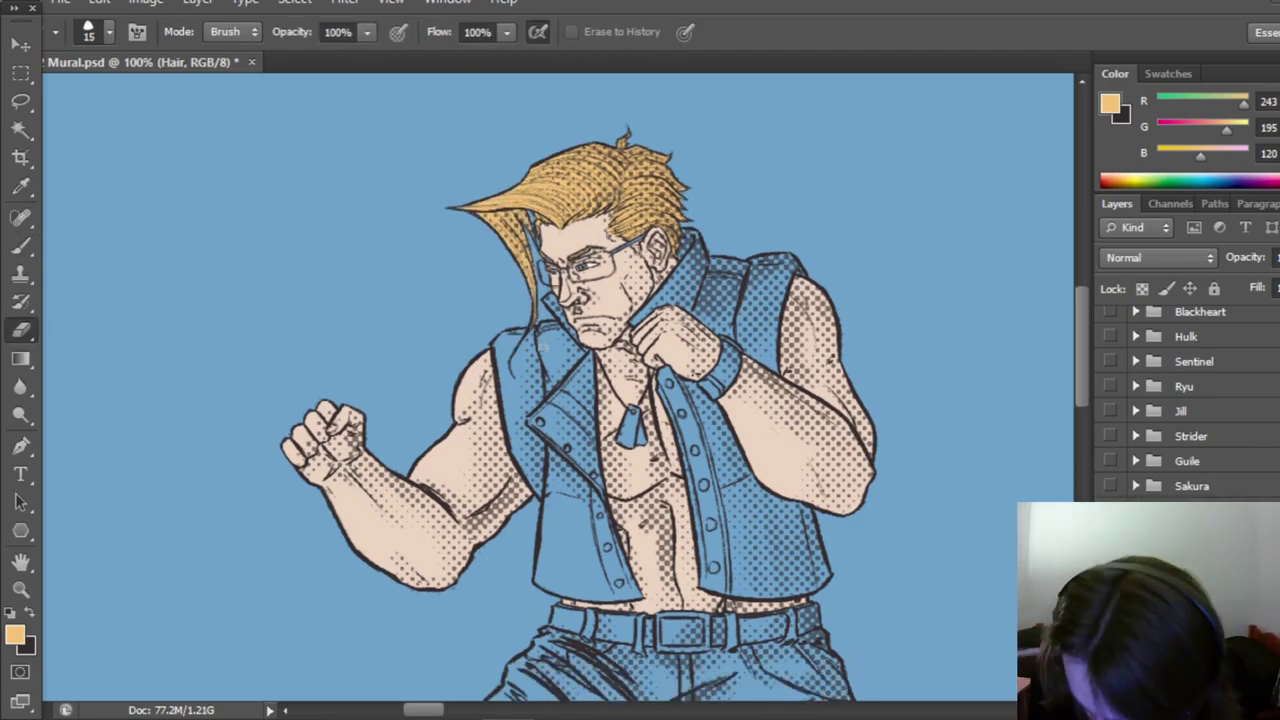
{"action": "key", "text": "b"}
Step: Create a layer named Silver and paint the dog tags and belt buckle frame on it
{"action": "scroll", "coordinate": [620, 400], "scroll_direction": "down", "scroll_amount": 4}
{"action": "type", "text": "Silver"}
{"action": "left_click_drag", "start_coordinate": [1086, 408], "coordinate": [1086, 380]}
{"action": "left_click_drag", "start_coordinate": [632, 357], "coordinate": [632, 388]}
{"action": "left_click_drag", "start_coordinate": [656, 594], "coordinate": [706, 594]}
{"action": "left_click_drag", "start_coordinate": [658, 562], "coordinate": [708, 562]}
Step: Paint the light trim around the laces of both boots on the Silver layer
{"action": "mouse_move", "coordinate": [1081, 380]}
{"action": "left_mouse_down"}
{"action": "mouse_move", "coordinate": [1073, 494]}
{"action": "mouse_move", "coordinate": [1081, 372]}
{"action": "left_mouse_up"}
{"action": "left_click_drag", "start_coordinate": [1081, 372], "coordinate": [1081, 498]}
{"action": "mouse_move", "coordinate": [412, 444]}
{"action": "left_mouse_down"}
{"action": "mouse_move", "coordinate": [504, 453]}
{"action": "mouse_move", "coordinate": [434, 498]}
{"action": "left_mouse_up"}
{"action": "left_click_drag", "start_coordinate": [1081, 480], "coordinate": [1081, 475]}
{"action": "left_click_drag", "start_coordinate": [878, 456], "coordinate": [952, 443]}
Step: Create a layer named Brown, save the document, and paint the belt brown (RGB 184, 143, 118)
{"action": "left_click_drag", "start_coordinate": [1081, 480], "coordinate": [1081, 362]}
{"action": "type", "text": "Brown"}
{"action": "key", "text": "ctrl+s"}
{"action": "left_click", "coordinate": [15, 635]}
{"action": "left_click", "coordinate": [937, 466]}
{"action": "left_click", "coordinate": [739, 289]}
{"action": "left_click", "coordinate": [1138, 205]}
{"action": "left_click_drag", "start_coordinate": [664, 540], "coordinate": [702, 560]}
{"action": "left_click_drag", "start_coordinate": [650, 540], "coordinate": [648, 562]}
{"action": "left_click_drag", "start_coordinate": [628, 556], "coordinate": [610, 537]}
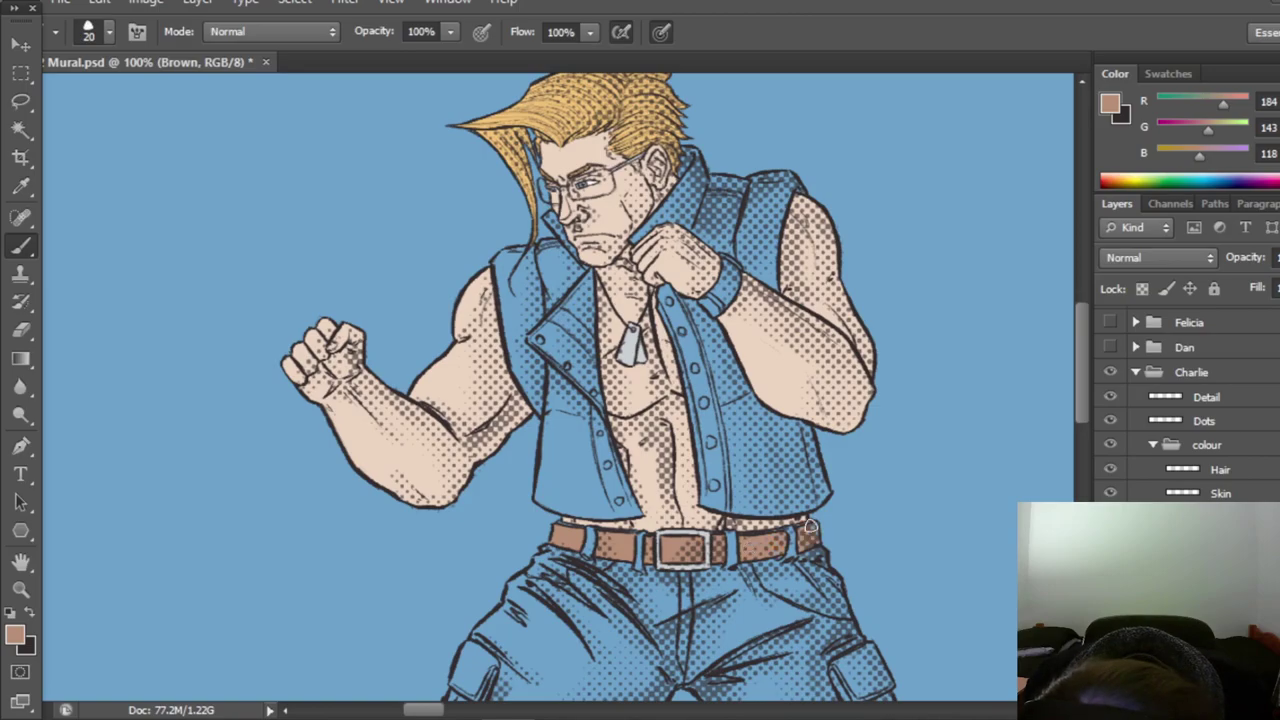
Step: Create a layer named Green and set the foreground colour to a medium green
{"action": "left_click_drag", "start_coordinate": [1081, 362], "coordinate": [1081, 352]}
{"action": "type", "text": "Green"}
{"action": "left_click", "coordinate": [15, 635]}
{"action": "left_click", "coordinate": [935, 382]}
{"action": "left_click", "coordinate": [803, 294]}
{"action": "left_click", "coordinate": [791, 312]}
{"action": "left_click", "coordinate": [1150, 198]}
Step: Paint the wristband and the vest buttons green
{"action": "mouse_move", "coordinate": [708, 354]}
{"action": "left_mouse_down"}
{"action": "mouse_move", "coordinate": [726, 350]}
{"action": "mouse_move", "coordinate": [730, 314]}
{"action": "left_mouse_up"}
{"action": "left_click", "coordinate": [669, 351]}
{"action": "left_click", "coordinate": [682, 381]}
{"action": "left_click", "coordinate": [695, 418]}
{"action": "left_click", "coordinate": [704, 453]}
{"action": "left_click", "coordinate": [710, 493]}
{"action": "left_click", "coordinate": [592, 443]}
Step: Paint the cargo trousers green from the belt loops down both legs to the bunched cuffs
{"action": "left_click_drag", "start_coordinate": [1087, 354], "coordinate": [1087, 393]}
{"action": "mouse_move", "coordinate": [690, 440]}
{"action": "left_mouse_down"}
{"action": "mouse_move", "coordinate": [512, 585]}
{"action": "mouse_move", "coordinate": [450, 690]}
{"action": "left_mouse_up"}
{"action": "left_click_drag", "start_coordinate": [560, 405], "coordinate": [532, 425]}
{"action": "left_click_drag", "start_coordinate": [800, 420], "coordinate": [848, 545]}
{"action": "mouse_move", "coordinate": [780, 600]}
{"action": "left_mouse_down"}
{"action": "mouse_move", "coordinate": [722, 587]}
{"action": "mouse_move", "coordinate": [900, 680]}
{"action": "left_mouse_up"}
{"action": "left_click_drag", "start_coordinate": [828, 425], "coordinate": [846, 470]}
{"action": "left_click_drag", "start_coordinate": [870, 510], "coordinate": [910, 632]}
{"action": "left_click_drag", "start_coordinate": [650, 540], "coordinate": [520, 640]}
{"action": "left_click_drag", "start_coordinate": [1087, 393], "coordinate": [1087, 436]}
{"action": "left_click_drag", "start_coordinate": [610, 380], "coordinate": [400, 560]}
{"action": "mouse_move", "coordinate": [400, 560]}
{"action": "left_mouse_down"}
{"action": "mouse_move", "coordinate": [527, 593]}
{"action": "mouse_move", "coordinate": [940, 560]}
{"action": "left_mouse_up"}
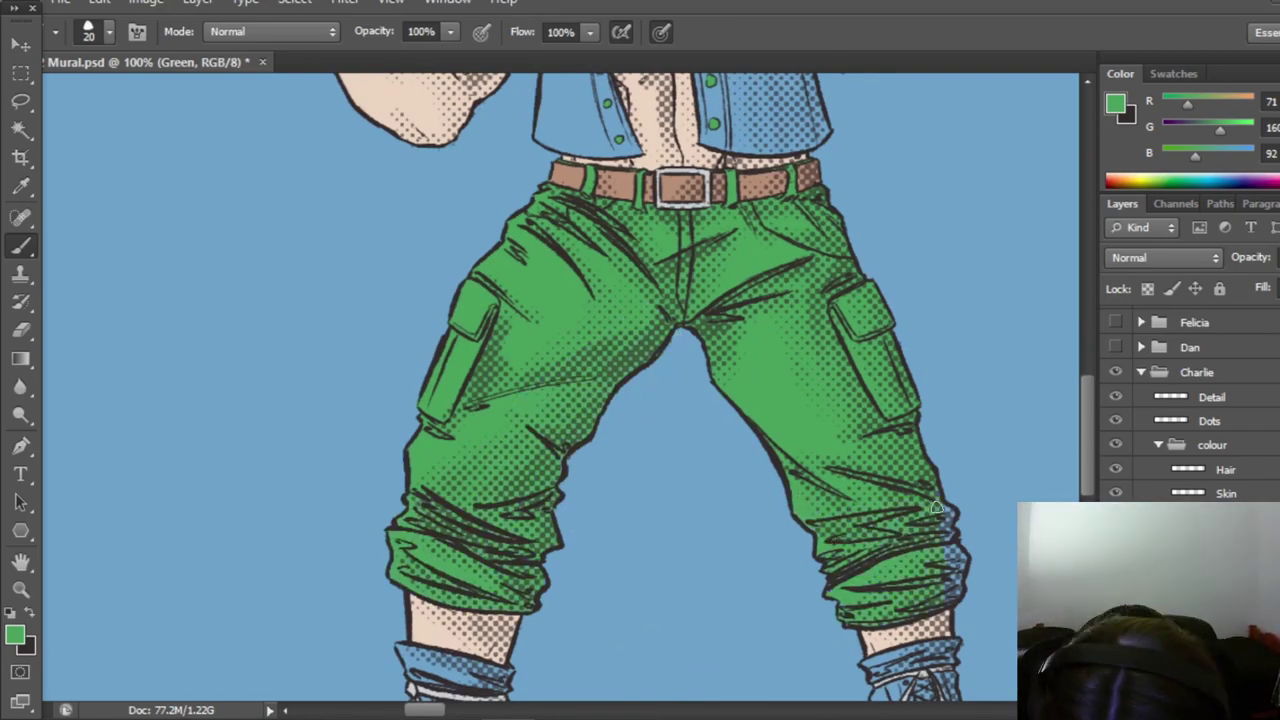
Step: Paint the rolled socks and both boots green, leaving the silver trim uncovered
{"action": "mouse_move", "coordinate": [430, 380]}
{"action": "left_mouse_down"}
{"action": "mouse_move", "coordinate": [507, 385]}
{"action": "mouse_move", "coordinate": [405, 535]}
{"action": "mouse_move", "coordinate": [322, 525]}
{"action": "left_mouse_up"}
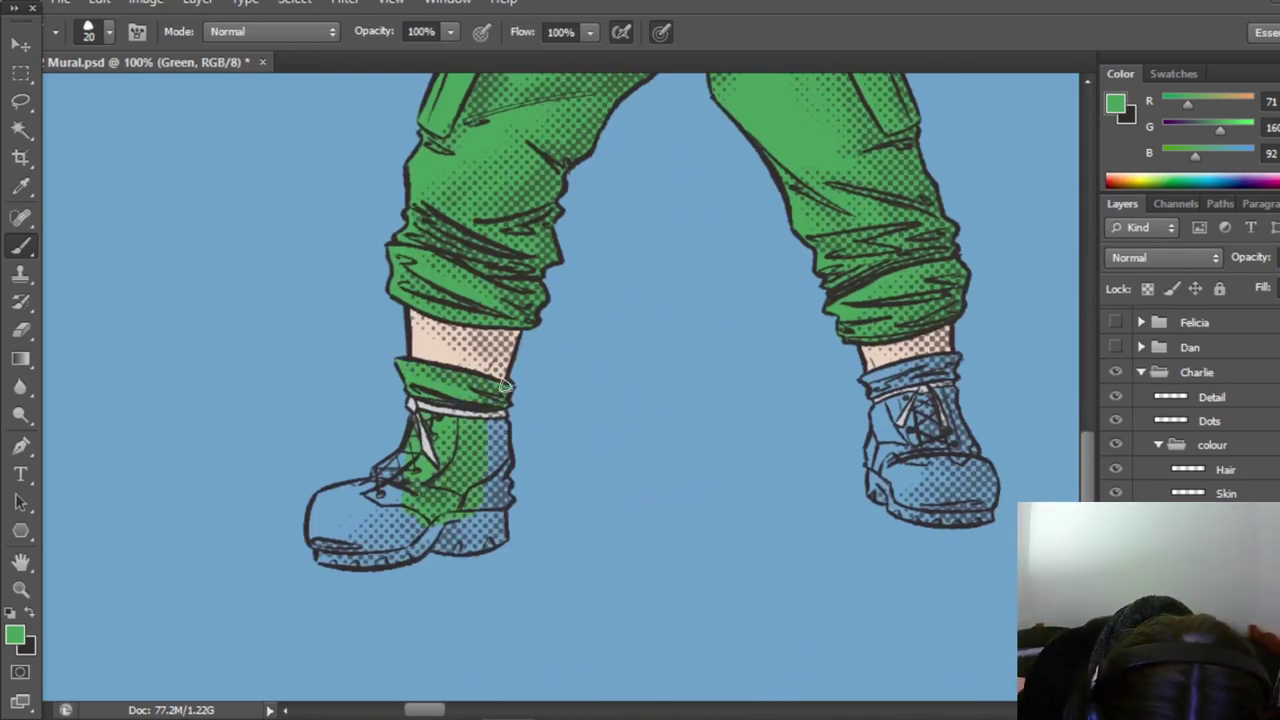
{"action": "left_click_drag", "start_coordinate": [418, 448], "coordinate": [400, 465]}
{"action": "scroll", "coordinate": [391, 412], "scroll_direction": "up", "scroll_amount": 1}
{"action": "mouse_move", "coordinate": [900, 470]}
{"action": "left_mouse_down"}
{"action": "mouse_move", "coordinate": [880, 545]}
{"action": "mouse_move", "coordinate": [990, 585]}
{"action": "mouse_move", "coordinate": [960, 540]}
{"action": "left_mouse_up"}
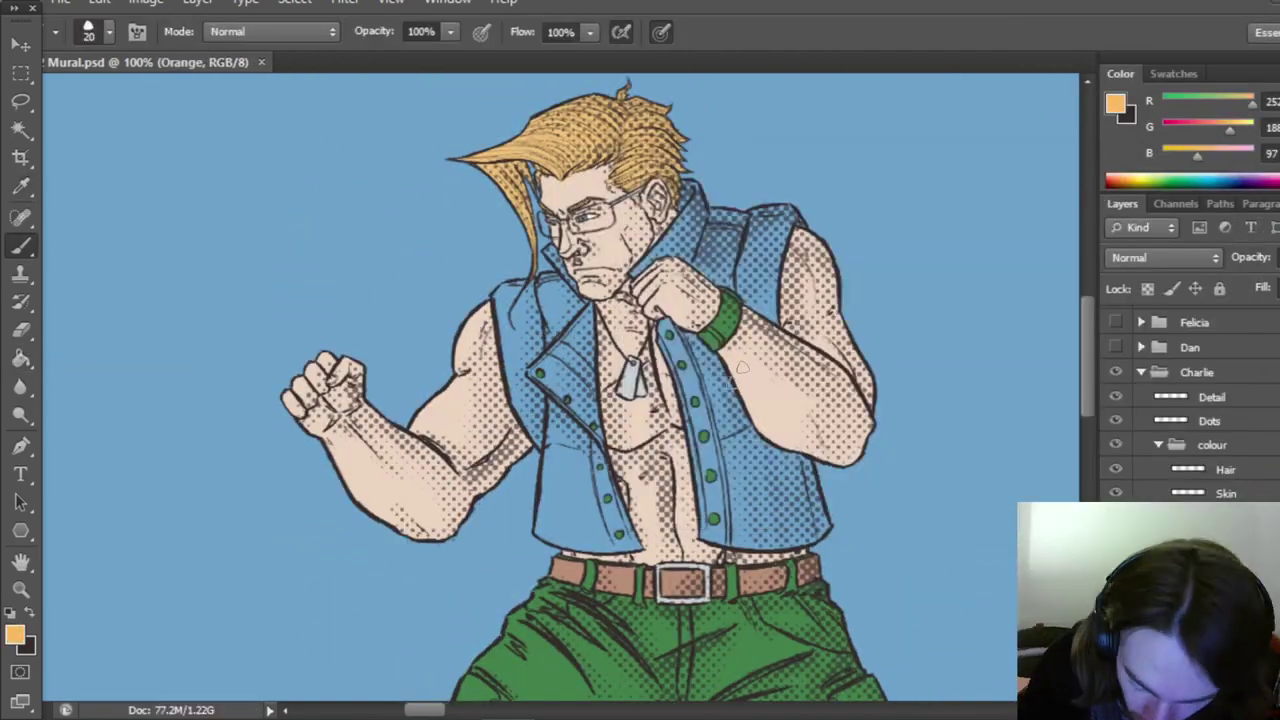
Step: Paint the whole sleeveless vest, including its collar and lapel, orange on the Orange layer
{"action": "left_click_drag", "start_coordinate": [700, 300], "coordinate": [780, 500]}
{"action": "left_click_drag", "start_coordinate": [760, 225], "coordinate": [705, 240]}
{"action": "left_click_drag", "start_coordinate": [610, 300], "coordinate": [560, 540]}
{"action": "left_click_drag", "start_coordinate": [540, 260], "coordinate": [565, 540]}
{"action": "left_click_drag", "start_coordinate": [550, 525], "coordinate": [565, 545]}
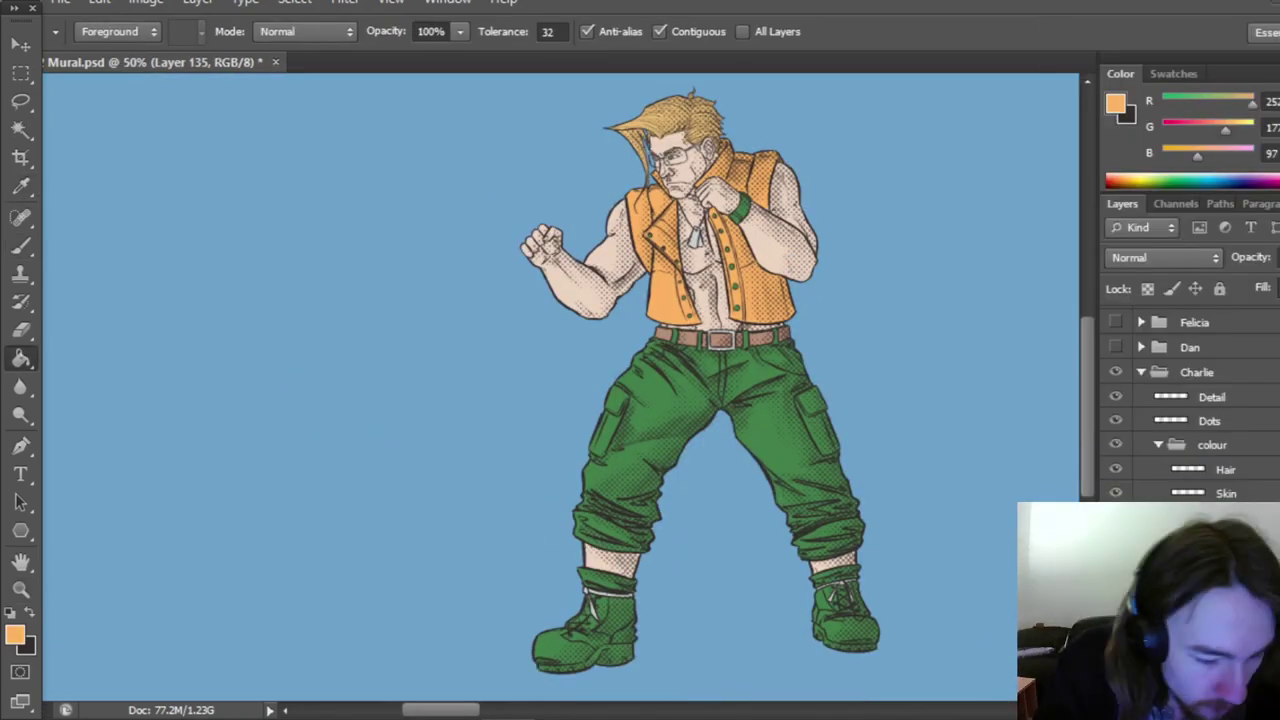
Step: Add a new layer directly above the colour group and clip it to that group
{"action": "left_click", "coordinate": [1212, 444]}
{"action": "left_click", "coordinate": [1256, 709]}
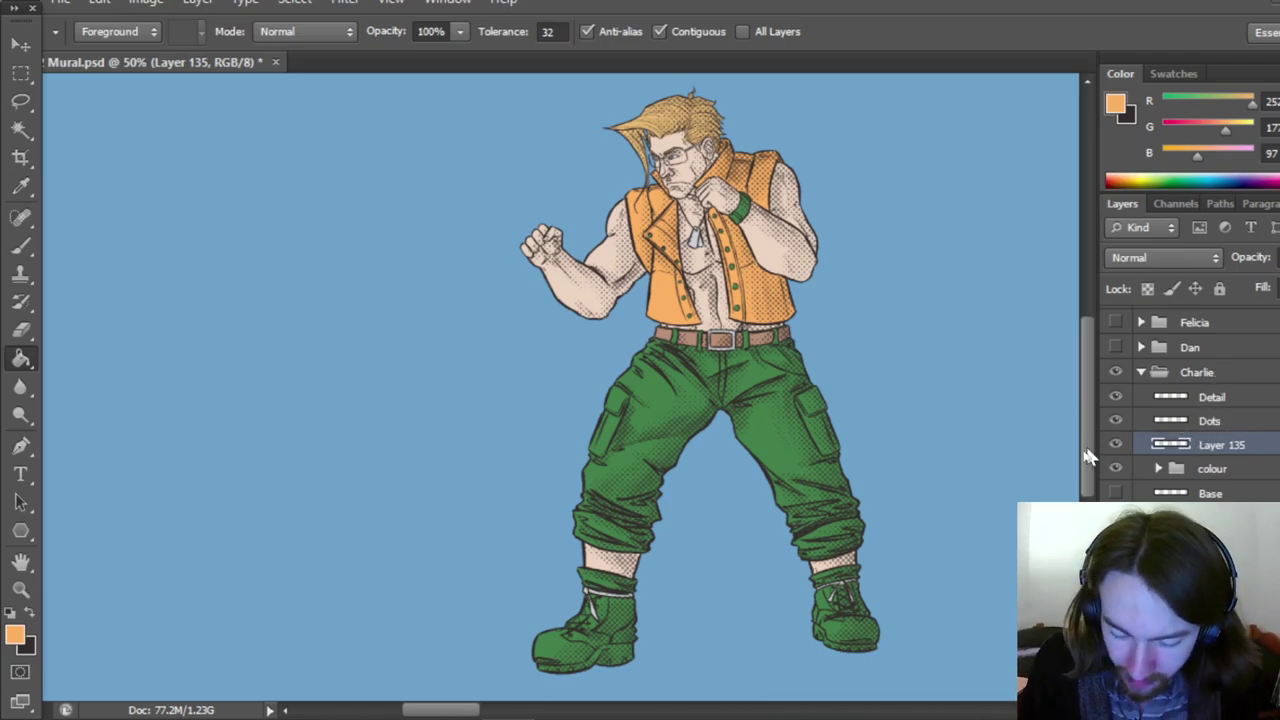
{"action": "right_click", "coordinate": [1240, 447]}
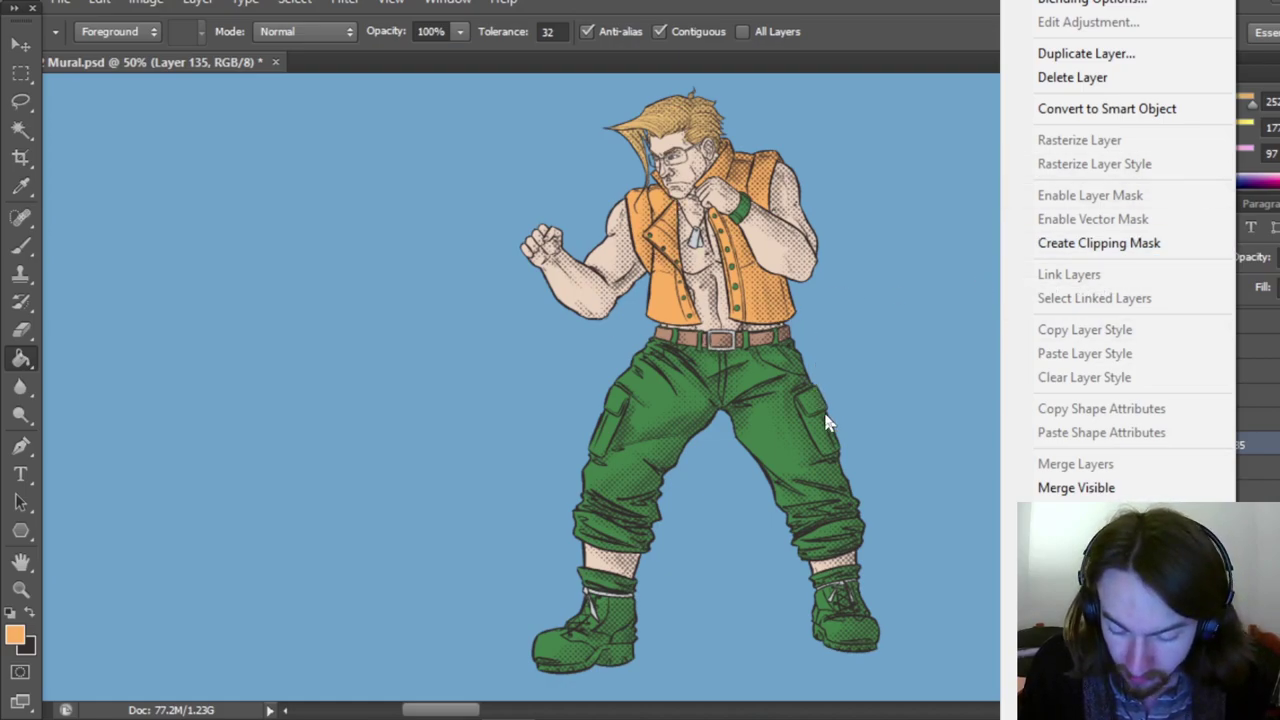
{"action": "left_click", "coordinate": [1148, 250]}
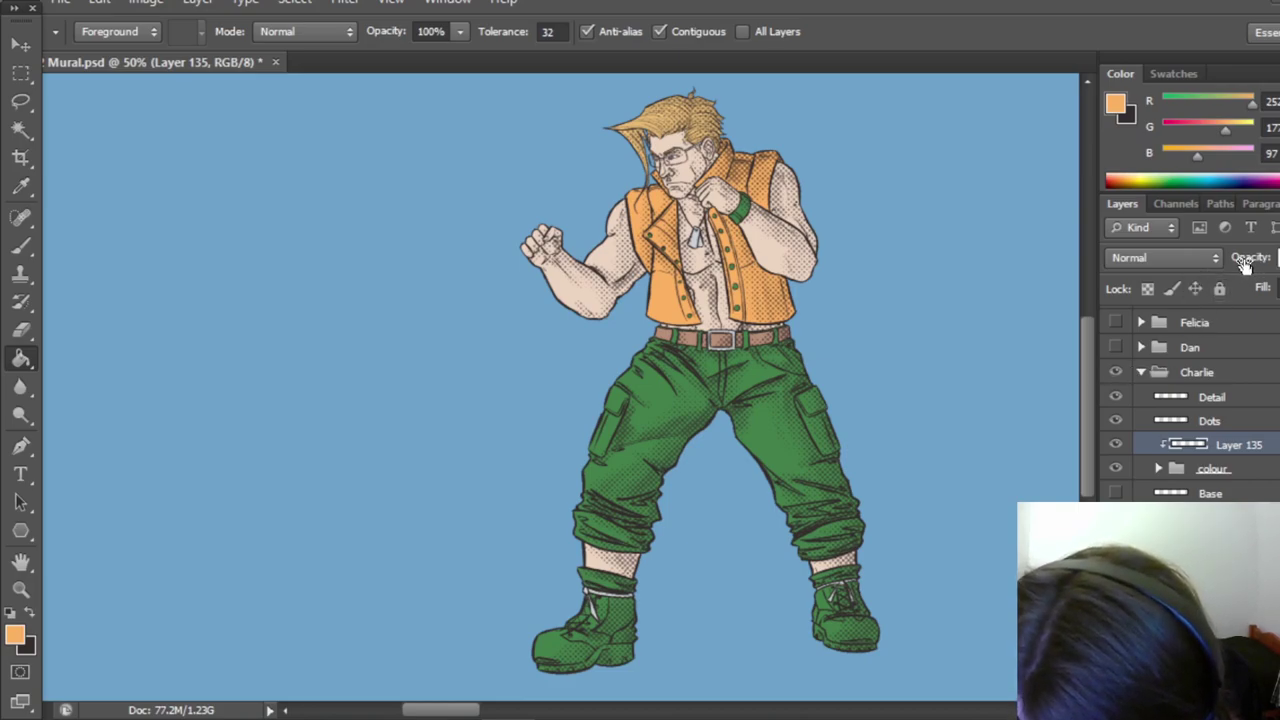
Step: Sample the pale yellow palette dot for the background colour and the dark purple dot for the foreground colour
{"action": "left_click_drag", "start_coordinate": [1086, 420], "coordinate": [1085, 416]}
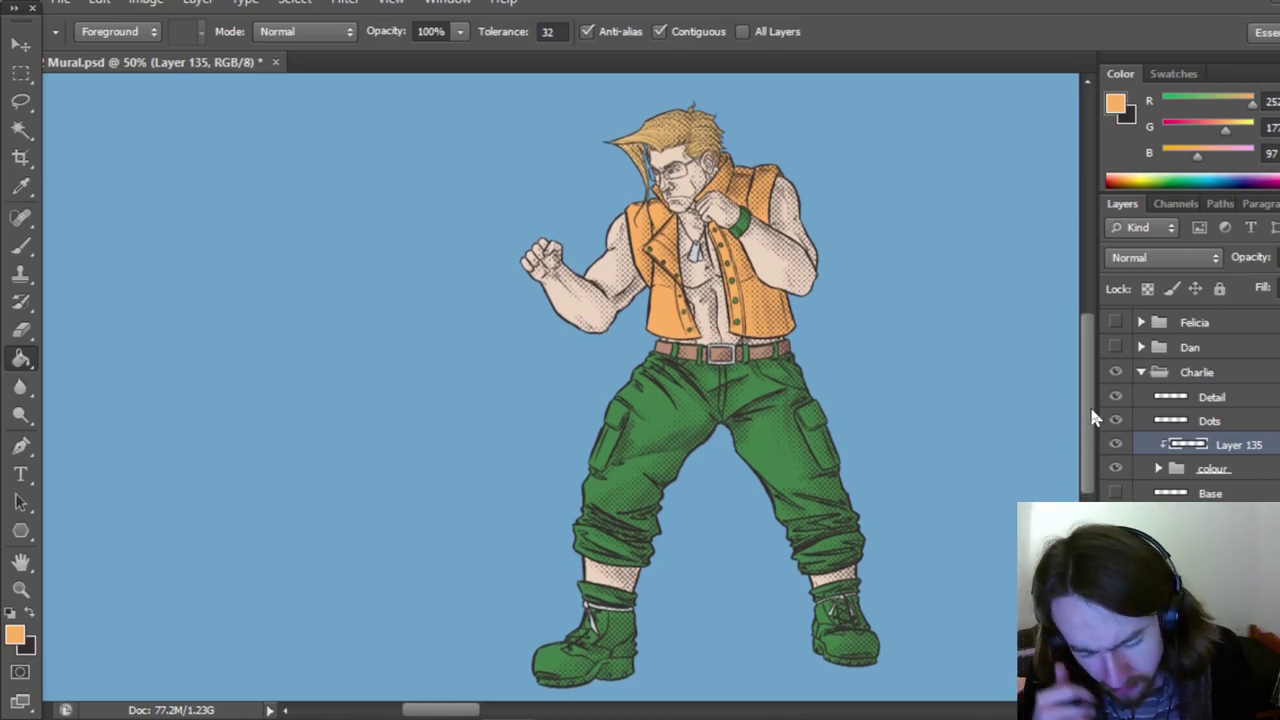
{"action": "left_click", "coordinate": [21, 590]}
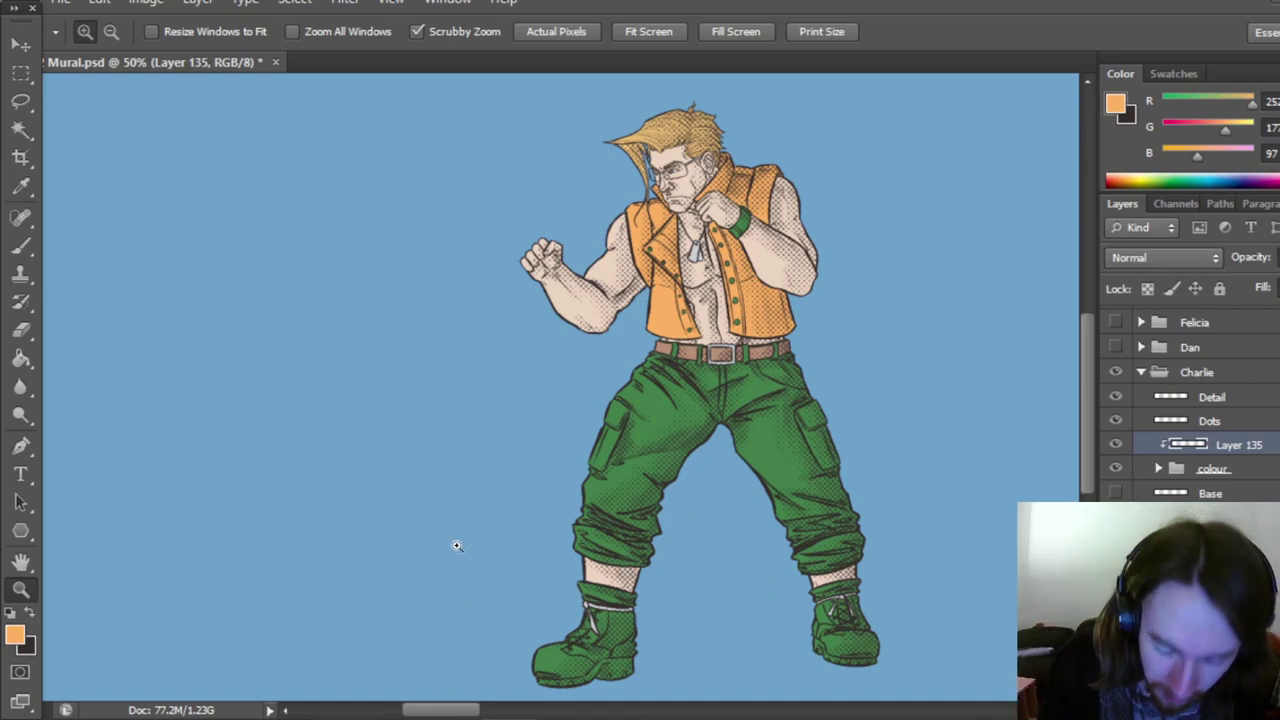
{"action": "left_click_drag", "start_coordinate": [470, 705], "coordinate": [711, 694]}
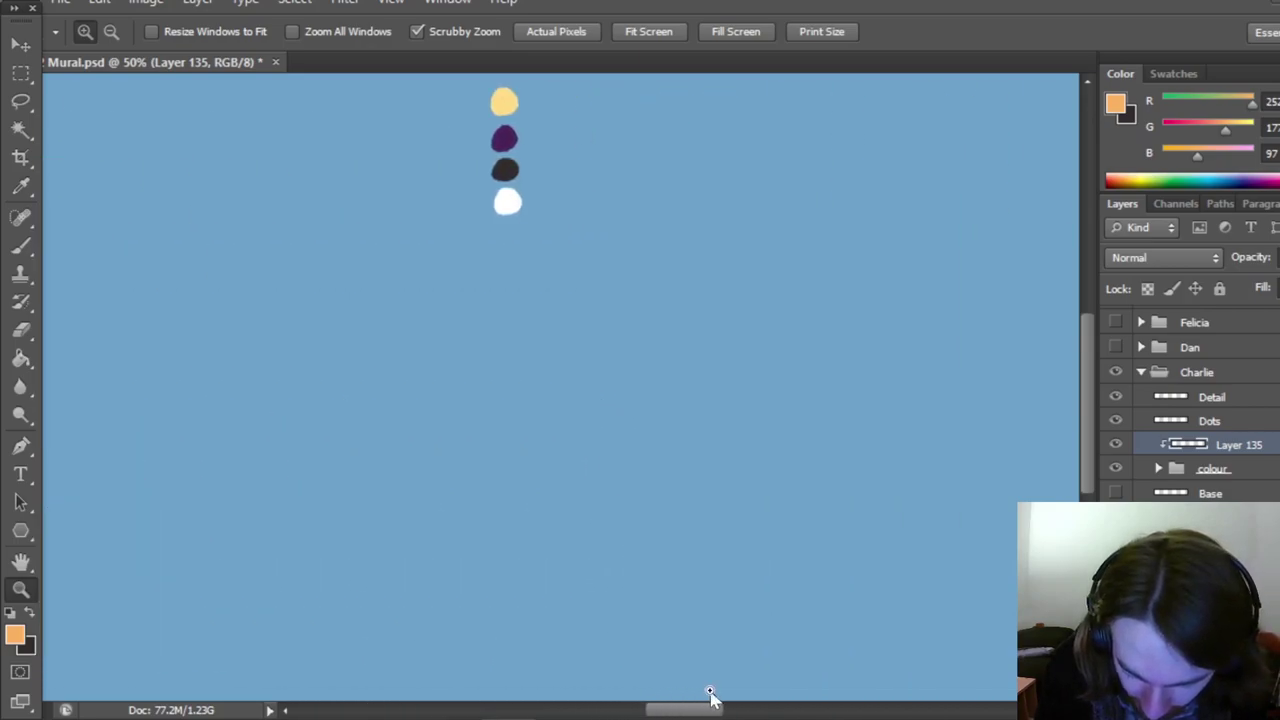
{"action": "left_click", "coordinate": [15, 634]}
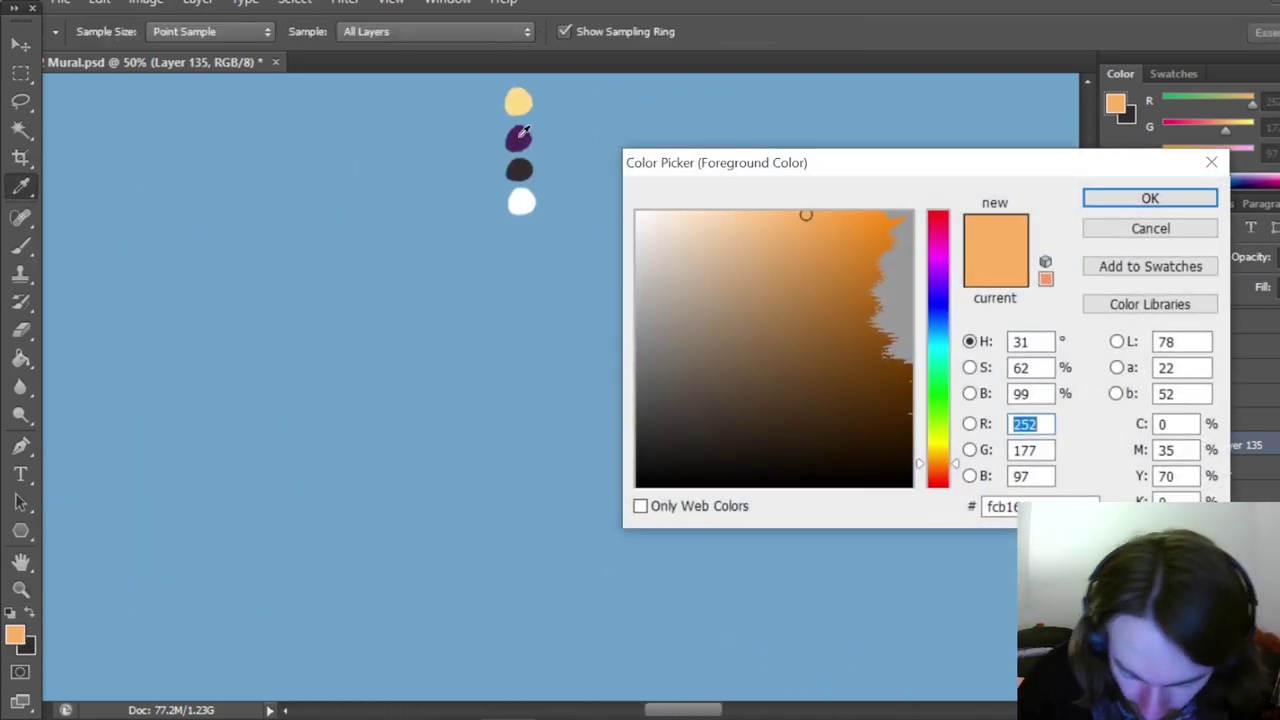
{"action": "left_click", "coordinate": [520, 96]}
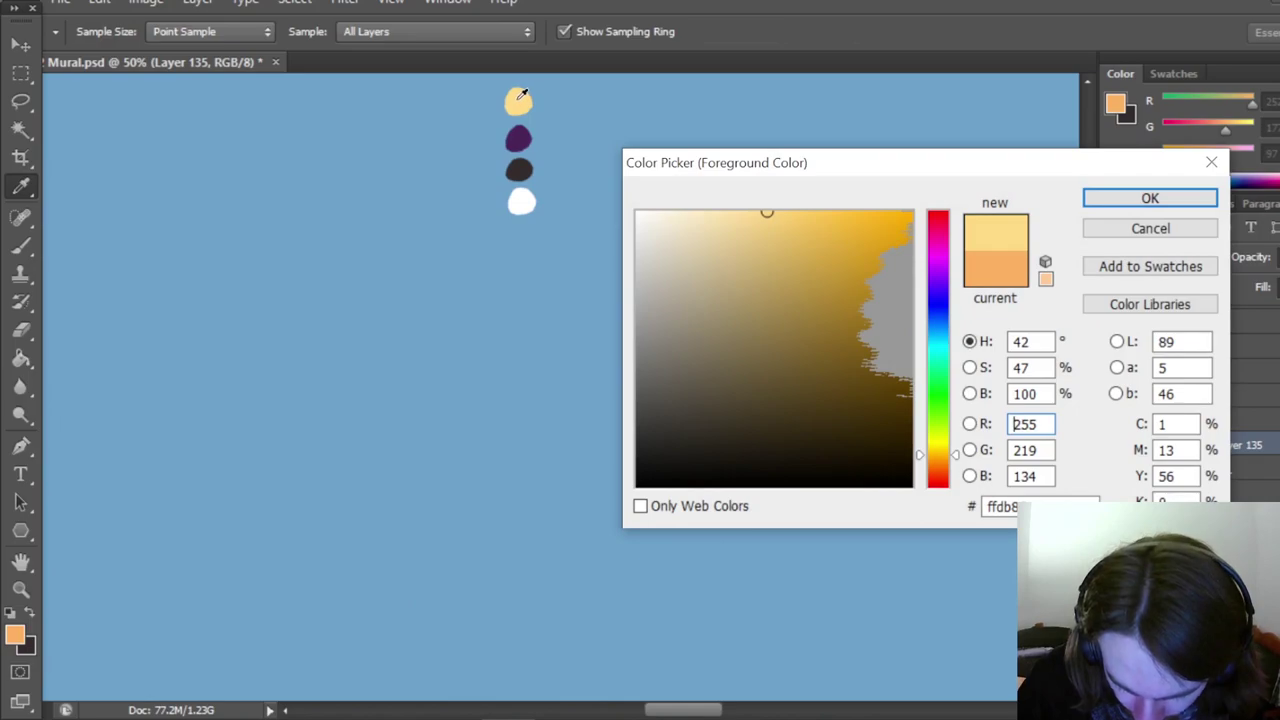
{"action": "left_click", "coordinate": [1125, 198]}
{"action": "left_click", "coordinate": [28, 618]}
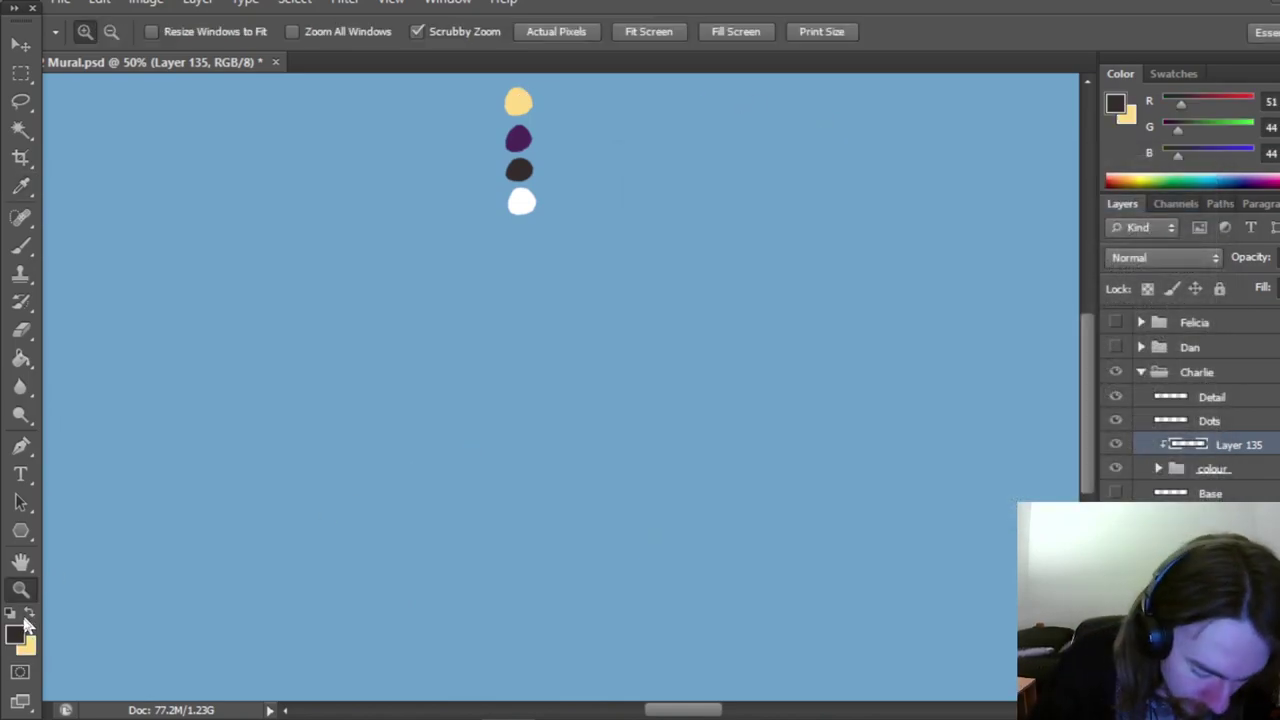
{"action": "left_click", "coordinate": [15, 634]}
{"action": "left_click", "coordinate": [518, 136]}
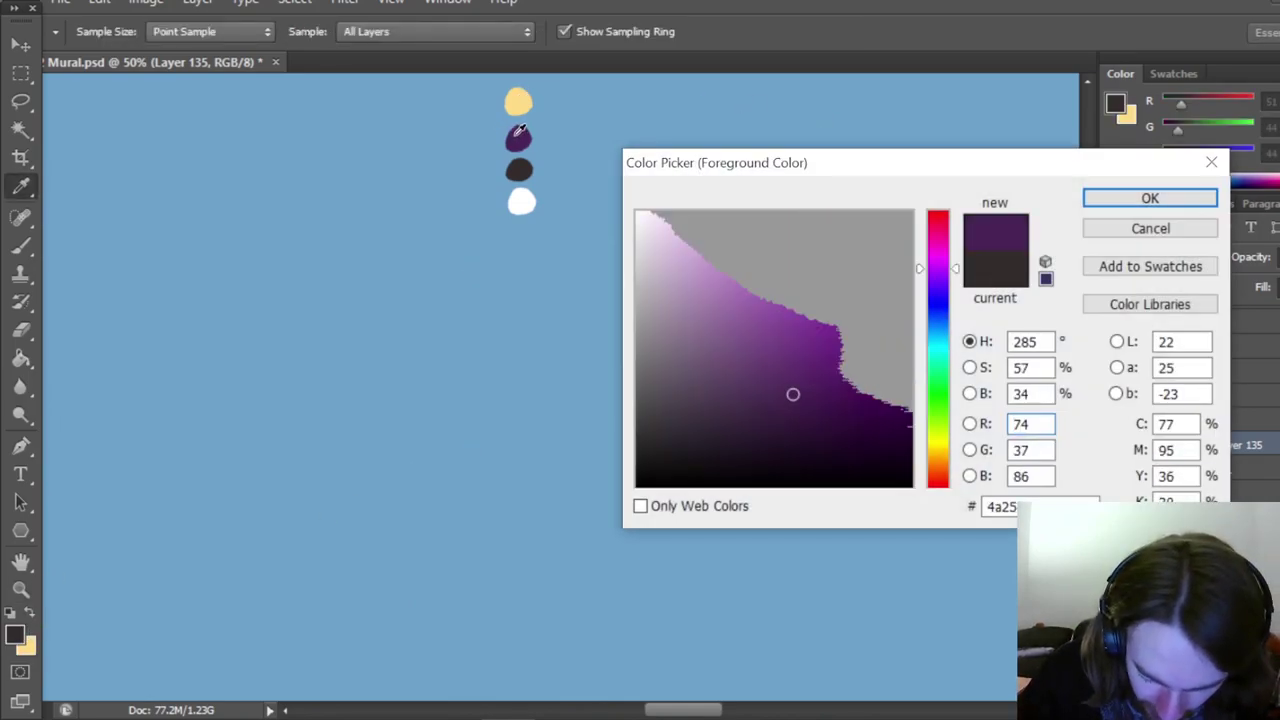
{"action": "left_click", "coordinate": [1150, 199]}
Step: Save the mural and shade Charlie's ear and the collar behind it dark purple with a 20 px brush on the clipped layer
{"action": "left_click_drag", "start_coordinate": [637, 710], "coordinate": [452, 684]}
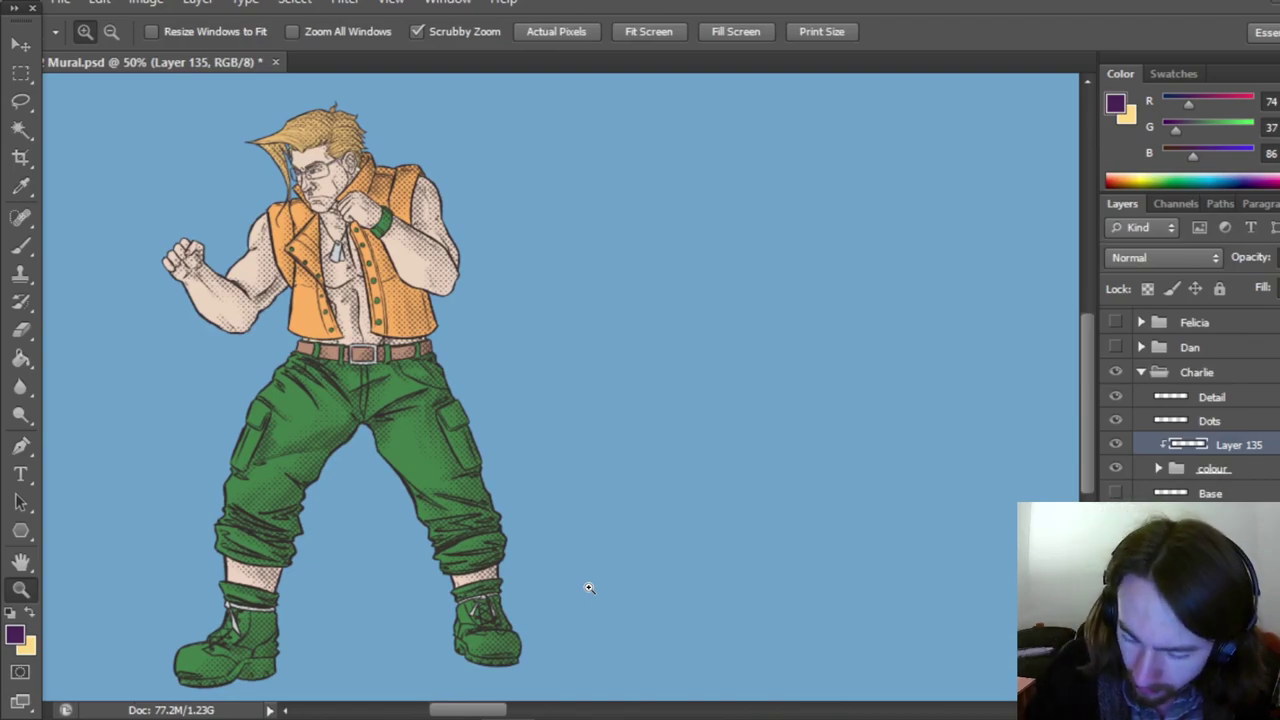
{"action": "left_click_drag", "start_coordinate": [484, 716], "coordinate": [474, 715]}
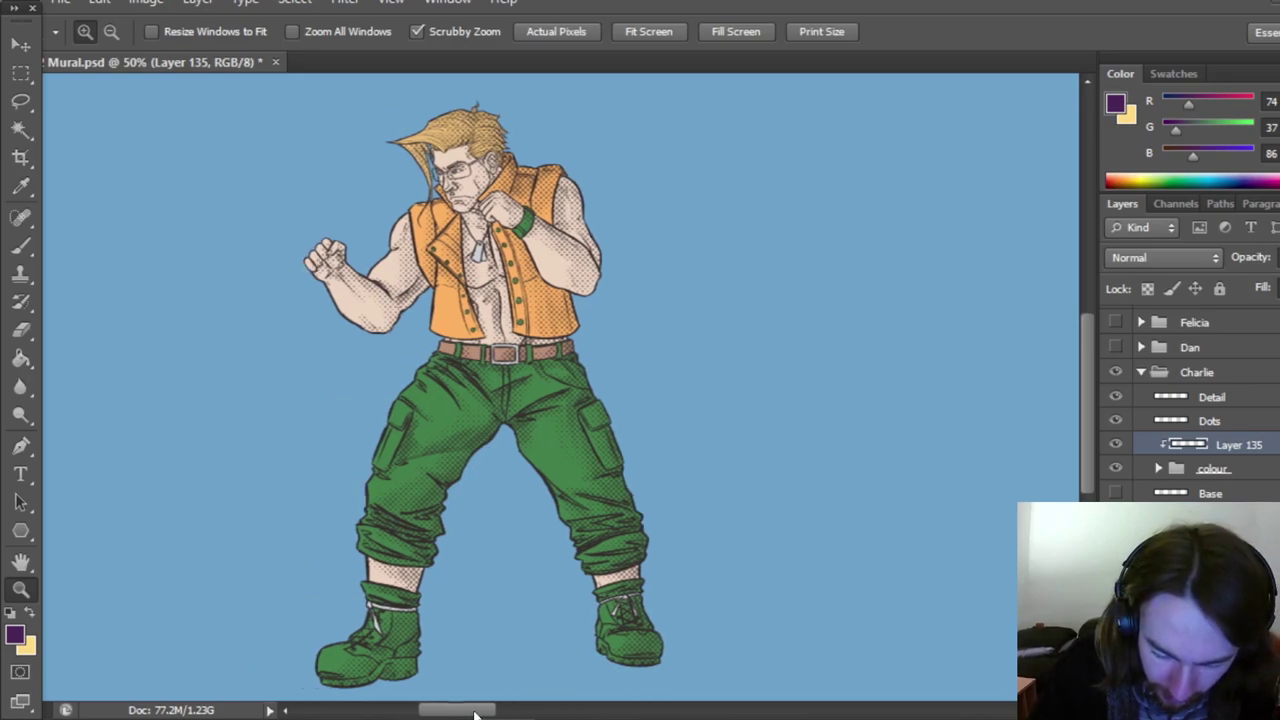
{"action": "left_click", "coordinate": [543, 310]}
{"action": "scroll", "coordinate": [1078, 378], "scroll_direction": "up", "scroll_amount": 3}
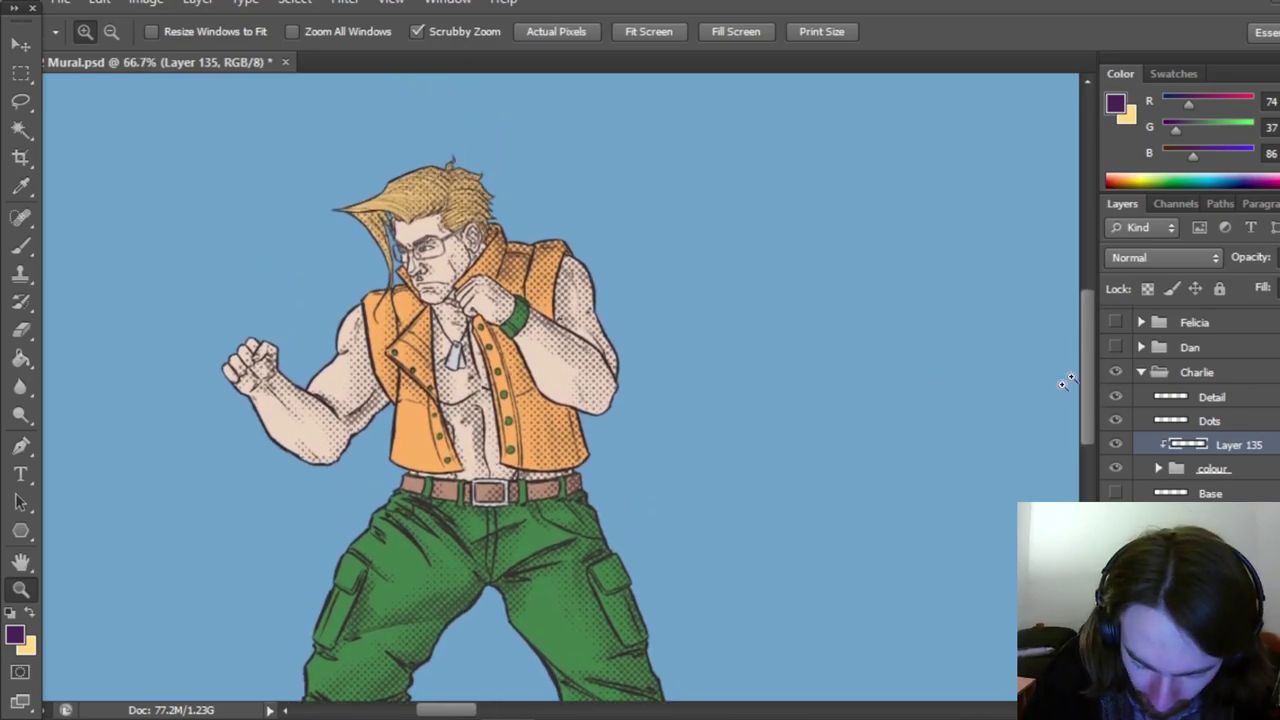
{"action": "left_click", "coordinate": [476, 395]}
{"action": "left_click_drag", "start_coordinate": [432, 712], "coordinate": [418, 710]}
{"action": "scroll", "coordinate": [1078, 360], "scroll_direction": "up", "scroll_amount": 2}
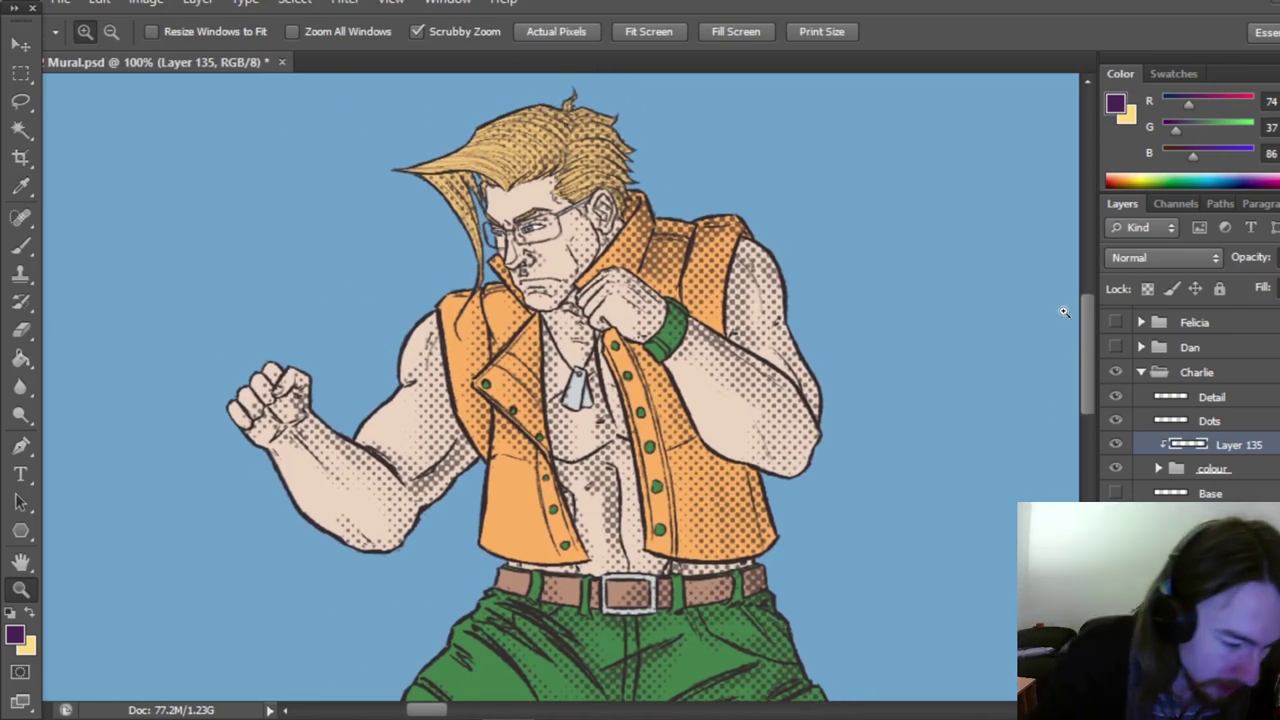
{"action": "key", "text": "ctrl+s"}
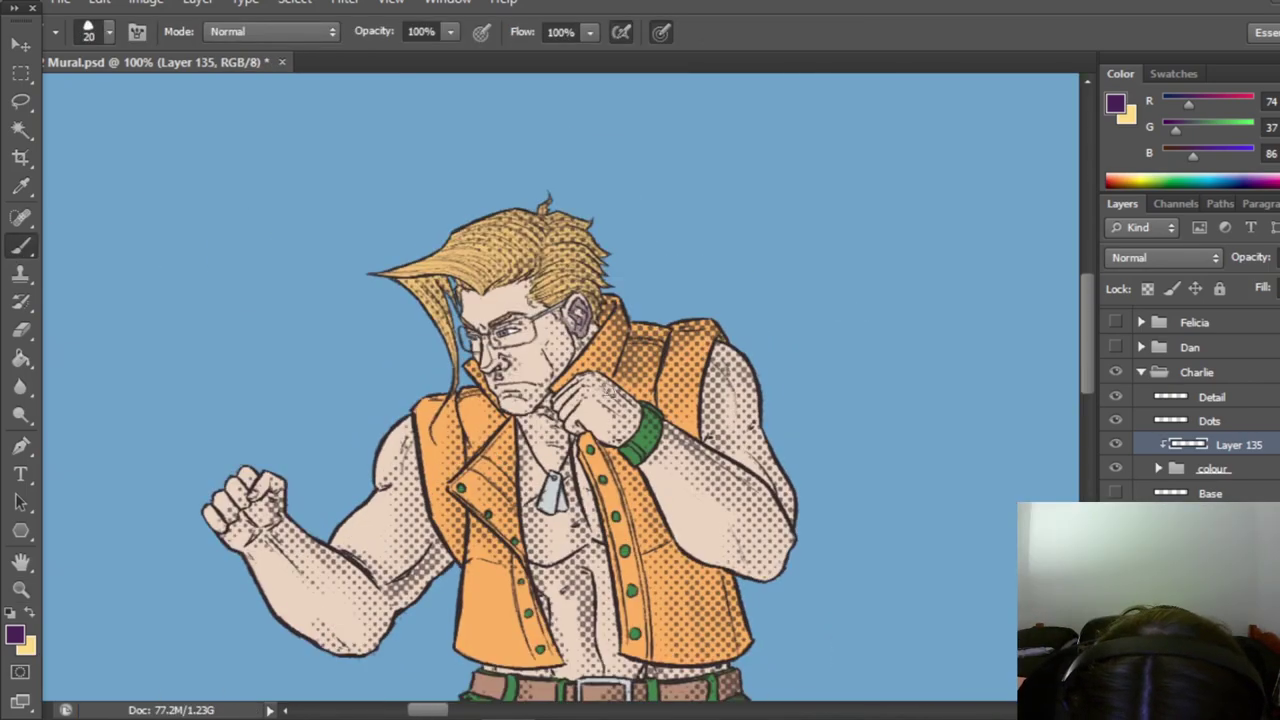
{"action": "left_click", "coordinate": [577, 318]}
{"action": "left_click", "coordinate": [14, 636]}
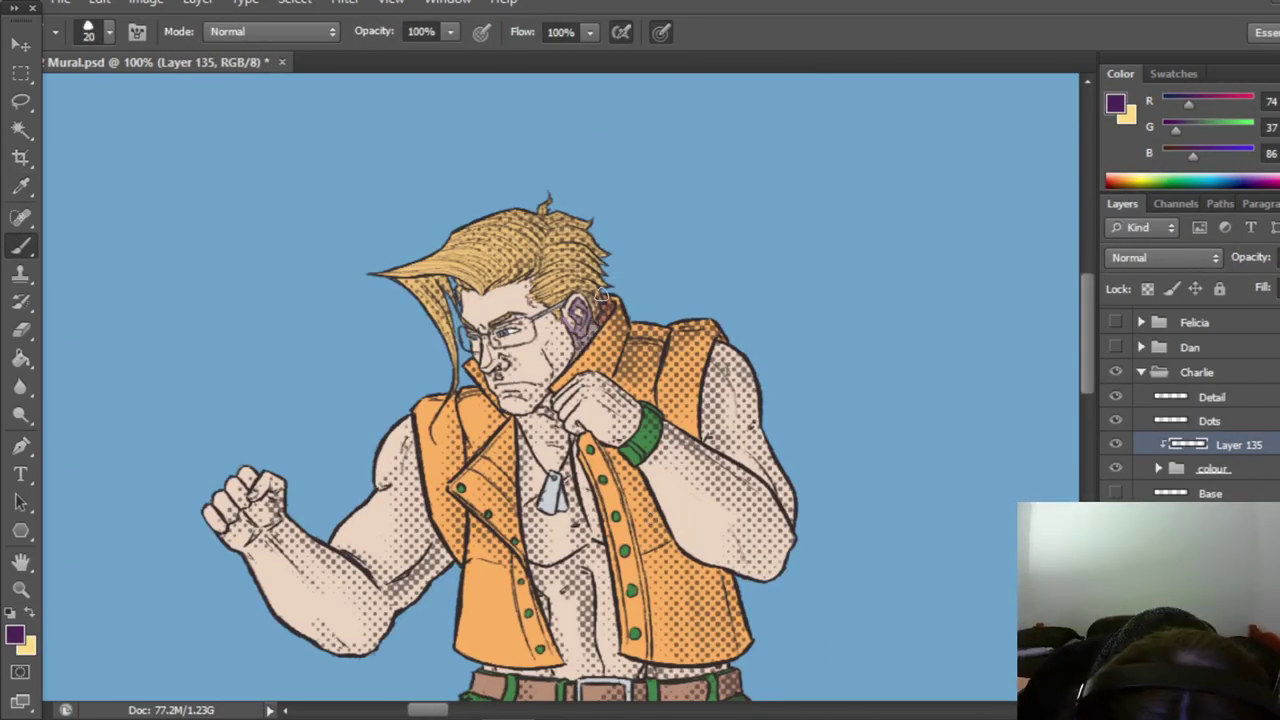
Step: Paint purple shadows on the underside of the hair, the hanging fringe, the face, the jaw and the neck
{"action": "mouse_move", "coordinate": [601, 295]}
{"action": "left_mouse_down"}
{"action": "mouse_move", "coordinate": [562, 226]}
{"action": "mouse_move", "coordinate": [460, 277]}
{"action": "left_mouse_up"}
{"action": "mouse_move", "coordinate": [496, 328]}
{"action": "left_mouse_down"}
{"action": "mouse_move", "coordinate": [525, 321]}
{"action": "mouse_move", "coordinate": [478, 335]}
{"action": "mouse_move", "coordinate": [506, 375]}
{"action": "left_mouse_up"}
{"action": "mouse_move", "coordinate": [503, 394]}
{"action": "left_mouse_down"}
{"action": "mouse_move", "coordinate": [526, 397]}
{"action": "mouse_move", "coordinate": [572, 322]}
{"action": "left_mouse_up"}
{"action": "mouse_move", "coordinate": [453, 378]}
{"action": "left_mouse_down"}
{"action": "mouse_move", "coordinate": [412, 280]}
{"action": "mouse_move", "coordinate": [516, 282]}
{"action": "left_mouse_up"}
{"action": "left_click_drag", "start_coordinate": [553, 386], "coordinate": [540, 414]}
Step: Shade the vest's collar, back and lapel, plus the raised arm and its green wristband, in purple
{"action": "mouse_move", "coordinate": [610, 300]}
{"action": "left_mouse_down"}
{"action": "mouse_move", "coordinate": [650, 370]}
{"action": "mouse_move", "coordinate": [735, 400]}
{"action": "mouse_move", "coordinate": [780, 505]}
{"action": "left_mouse_up"}
{"action": "left_click_drag", "start_coordinate": [655, 408], "coordinate": [632, 446]}
{"action": "mouse_move", "coordinate": [572, 388]}
{"action": "left_mouse_down"}
{"action": "mouse_move", "coordinate": [784, 522]}
{"action": "mouse_move", "coordinate": [745, 574]}
{"action": "left_mouse_up"}
{"action": "scroll", "coordinate": [640, 450], "scroll_direction": "down", "scroll_amount": 1}
{"action": "mouse_move", "coordinate": [474, 378]}
{"action": "left_mouse_down"}
{"action": "mouse_move", "coordinate": [501, 402]}
{"action": "mouse_move", "coordinate": [518, 528]}
{"action": "left_mouse_up"}
{"action": "scroll", "coordinate": [510, 470], "scroll_direction": "down", "scroll_amount": 1}
Step: Shade the underside of the extended arm, its upper arm and the clenched fist's fingers in purple
{"action": "left_click_drag", "start_coordinate": [304, 560], "coordinate": [328, 574]}
{"action": "mouse_move", "coordinate": [346, 496]}
{"action": "left_mouse_down"}
{"action": "mouse_move", "coordinate": [392, 540]}
{"action": "mouse_move", "coordinate": [330, 580]}
{"action": "left_mouse_up"}
{"action": "left_click_drag", "start_coordinate": [254, 494], "coordinate": [274, 472]}
{"action": "left_click_drag", "start_coordinate": [426, 398], "coordinate": [386, 520]}
{"action": "key", "text": "e"}
{"action": "key", "text": "b"}
{"action": "mouse_move", "coordinate": [284, 438]}
{"action": "left_mouse_down"}
{"action": "mouse_move", "coordinate": [268, 464]}
{"action": "mouse_move", "coordinate": [284, 445]}
{"action": "left_mouse_up"}
{"action": "left_click_drag", "start_coordinate": [256, 450], "coordinate": [236, 488]}
{"action": "left_click_drag", "start_coordinate": [248, 418], "coordinate": [230, 458]}
Step: Paint purple shadows over the neck, chest and abdominal muscles inside the open vest and along its inner edges
{"action": "scroll", "coordinate": [453, 276], "scroll_direction": "down", "scroll_amount": 1}
{"action": "left_click_drag", "start_coordinate": [474, 416], "coordinate": [528, 466]}
{"action": "left_click_drag", "start_coordinate": [548, 308], "coordinate": [590, 424]}
{"action": "left_click_drag", "start_coordinate": [582, 354], "coordinate": [600, 416]}
{"action": "mouse_move", "coordinate": [518, 300]}
{"action": "left_mouse_down"}
{"action": "mouse_move", "coordinate": [540, 446]}
{"action": "mouse_move", "coordinate": [590, 530]}
{"action": "left_mouse_up"}
{"action": "left_click_drag", "start_coordinate": [590, 454], "coordinate": [600, 560]}
{"action": "left_click_drag", "start_coordinate": [530, 450], "coordinate": [597, 432]}
{"action": "left_click_drag", "start_coordinate": [540, 480], "coordinate": [548, 503]}
{"action": "left_click_drag", "start_coordinate": [594, 416], "coordinate": [608, 490]}
Step: Shade the vest's far side panel, the strip of waist below its hem and the belt with its buckle in purple
{"action": "left_click_drag", "start_coordinate": [734, 460], "coordinate": [700, 545]}
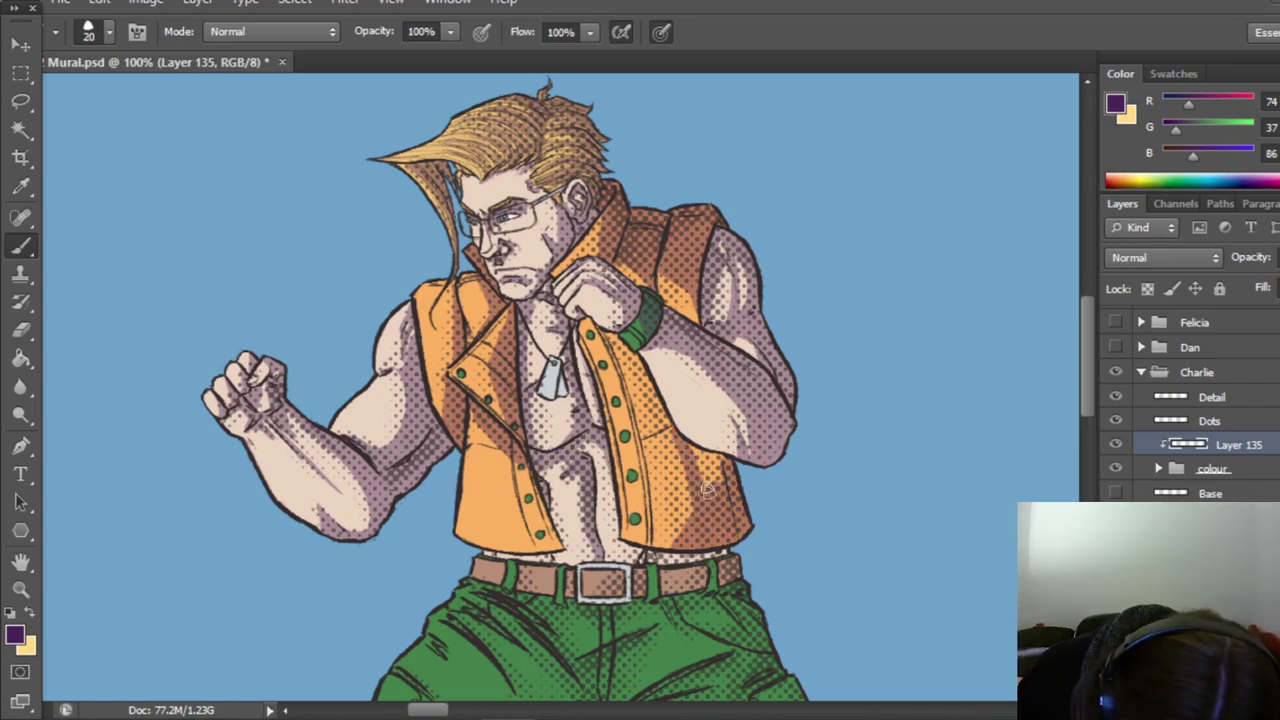
{"action": "left_click_drag", "start_coordinate": [690, 450], "coordinate": [680, 530]}
{"action": "left_click_drag", "start_coordinate": [618, 340], "coordinate": [652, 410]}
{"action": "left_click_drag", "start_coordinate": [646, 556], "coordinate": [724, 556]}
{"action": "left_click_drag", "start_coordinate": [550, 508], "coordinate": [564, 546]}
{"action": "left_click_drag", "start_coordinate": [622, 574], "coordinate": [594, 594]}
{"action": "left_click_drag", "start_coordinate": [638, 572], "coordinate": [642, 594]}
{"action": "scroll", "coordinate": [662, 590], "scroll_direction": "down", "scroll_amount": 5}
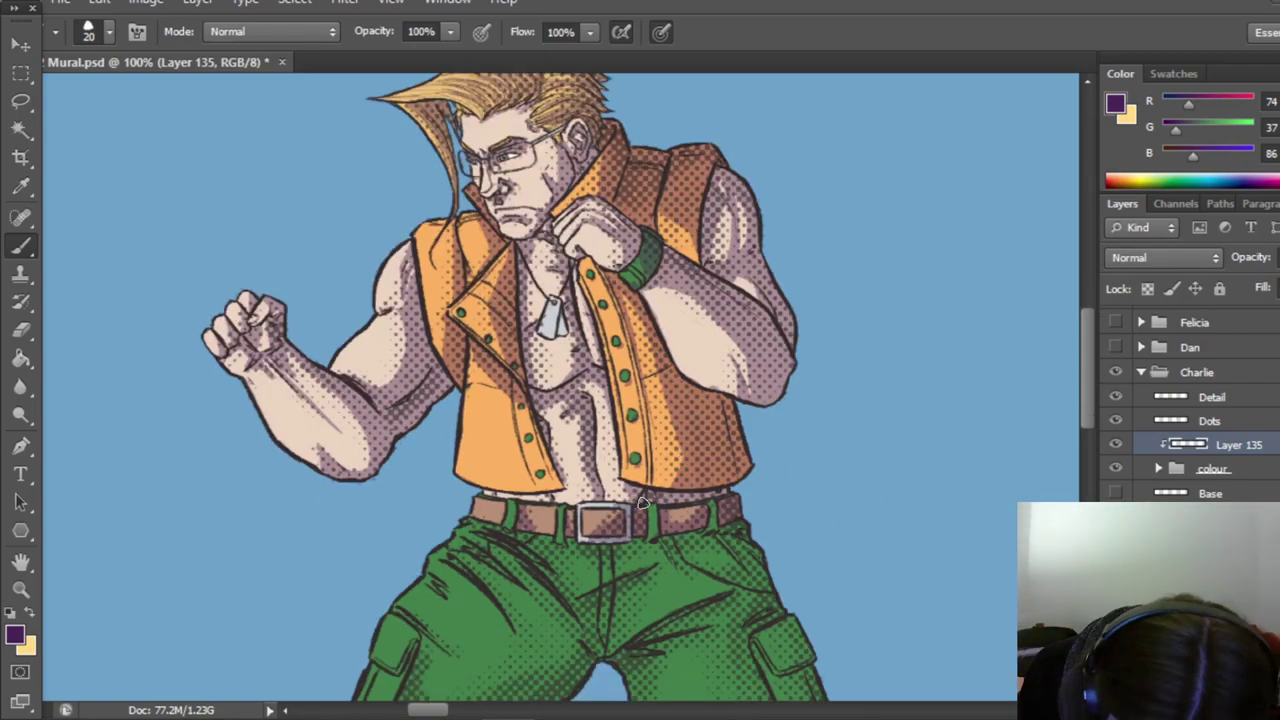
Step: Shade the crotch folds and the figure's left-hand trouser leg, including its cargo pocket and bunched cuff, in purple
{"action": "scroll", "coordinate": [657, 506], "scroll_direction": "down", "scroll_amount": 4}
{"action": "left_click_drag", "start_coordinate": [507, 352], "coordinate": [594, 430]}
{"action": "left_click_drag", "start_coordinate": [616, 400], "coordinate": [660, 349]}
{"action": "mouse_move", "coordinate": [642, 424]}
{"action": "left_mouse_down"}
{"action": "mouse_move", "coordinate": [704, 392]}
{"action": "mouse_move", "coordinate": [726, 400]}
{"action": "left_mouse_up"}
{"action": "left_click_drag", "start_coordinate": [402, 478], "coordinate": [372, 548]}
{"action": "left_click_drag", "start_coordinate": [410, 450], "coordinate": [396, 515]}
{"action": "left_click_drag", "start_coordinate": [445, 500], "coordinate": [570, 442]}
{"action": "left_click_drag", "start_coordinate": [472, 552], "coordinate": [500, 526]}
{"action": "scroll", "coordinate": [495, 500], "scroll_direction": "down", "scroll_amount": 6}
{"action": "mouse_move", "coordinate": [474, 380]}
{"action": "left_mouse_down"}
{"action": "mouse_move", "coordinate": [408, 424]}
{"action": "mouse_move", "coordinate": [374, 426]}
{"action": "mouse_move", "coordinate": [460, 450]}
{"action": "left_mouse_up"}
{"action": "scroll", "coordinate": [400, 420], "scroll_direction": "down", "scroll_amount": 2}
Step: Shade the outer side, folds and bunched cuff of the figure's right-hand trouser leg in purple
{"action": "scroll", "coordinate": [440, 480], "scroll_direction": "up", "scroll_amount": 5}
{"action": "left_click_drag", "start_coordinate": [830, 412], "coordinate": [775, 462]}
{"action": "scroll", "coordinate": [790, 440], "scroll_direction": "down", "scroll_amount": 3}
{"action": "left_click_drag", "start_coordinate": [866, 442], "coordinate": [745, 460]}
{"action": "left_click_drag", "start_coordinate": [862, 428], "coordinate": [764, 478]}
{"action": "left_click_drag", "start_coordinate": [882, 480], "coordinate": [778, 550]}
Step: Paint purple shadows on the bare shins, rolled socks and both boots
{"action": "scroll", "coordinate": [910, 486], "scroll_direction": "down", "scroll_amount": 4}
{"action": "left_click_drag", "start_coordinate": [846, 434], "coordinate": [786, 440]}
{"action": "left_click_drag", "start_coordinate": [424, 612], "coordinate": [374, 631]}
{"action": "left_click_drag", "start_coordinate": [428, 572], "coordinate": [388, 600]}
{"action": "left_click_drag", "start_coordinate": [376, 588], "coordinate": [258, 628]}
{"action": "left_click_drag", "start_coordinate": [399, 552], "coordinate": [370, 470]}
{"action": "mouse_move", "coordinate": [905, 555]}
{"action": "left_mouse_down"}
{"action": "mouse_move", "coordinate": [836, 494]}
{"action": "mouse_move", "coordinate": [865, 455]}
{"action": "left_mouse_up"}
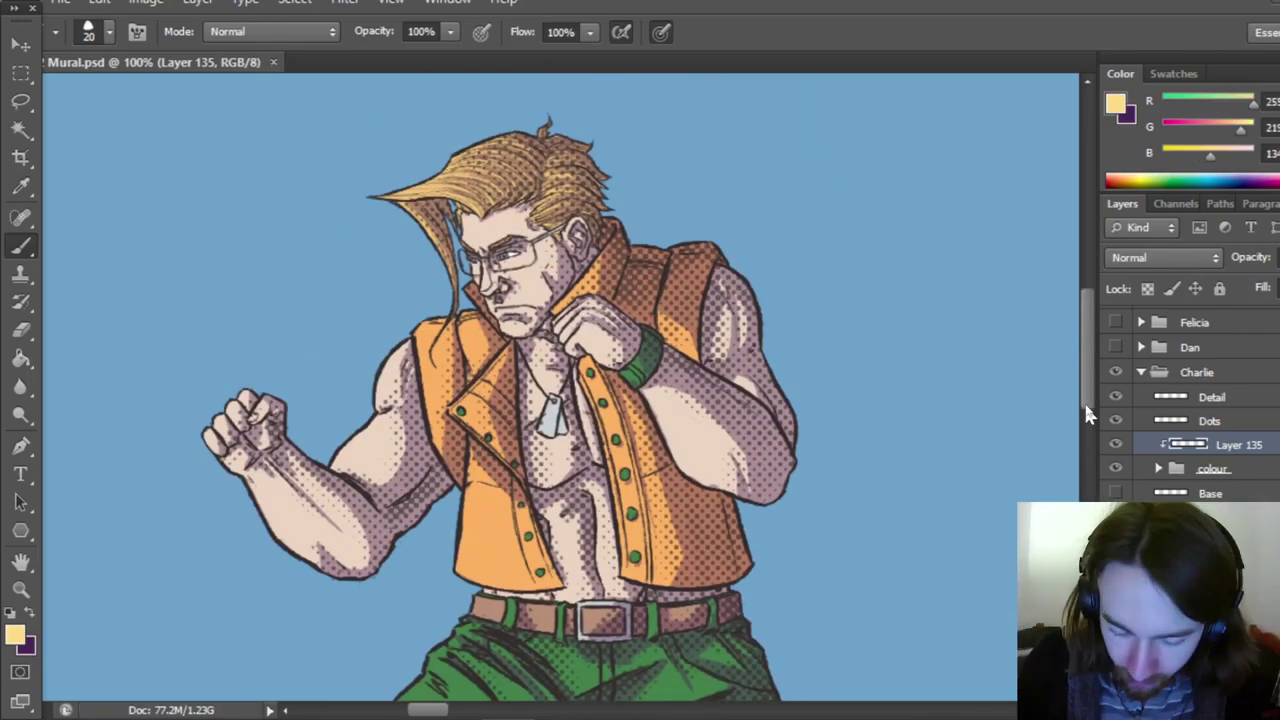
Step: Paint pale yellow highlights on the light-facing edges of the face, extended arm and vest
{"action": "scroll", "coordinate": [1088, 416], "scroll_direction": "up", "scroll_amount": 2}
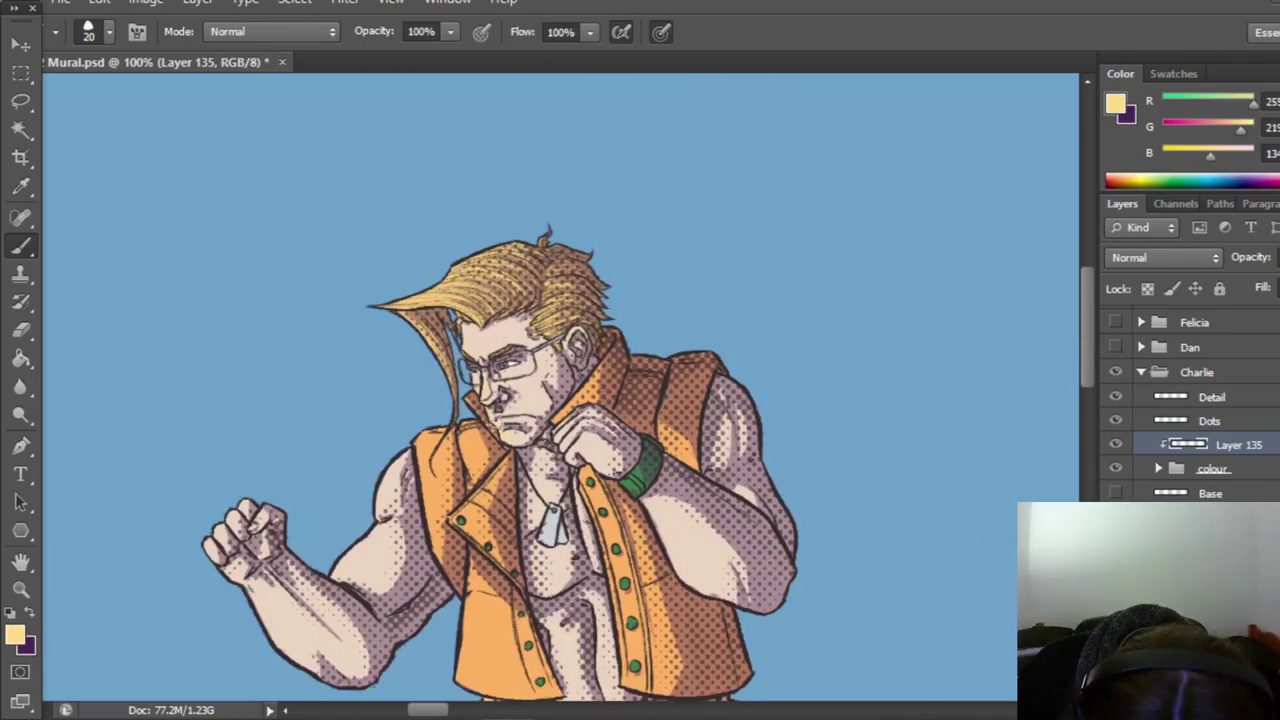
{"action": "scroll", "coordinate": [962, 402], "scroll_direction": "down", "scroll_amount": 2}
{"action": "scroll", "coordinate": [577, 500], "scroll_direction": "up", "scroll_amount": 2}
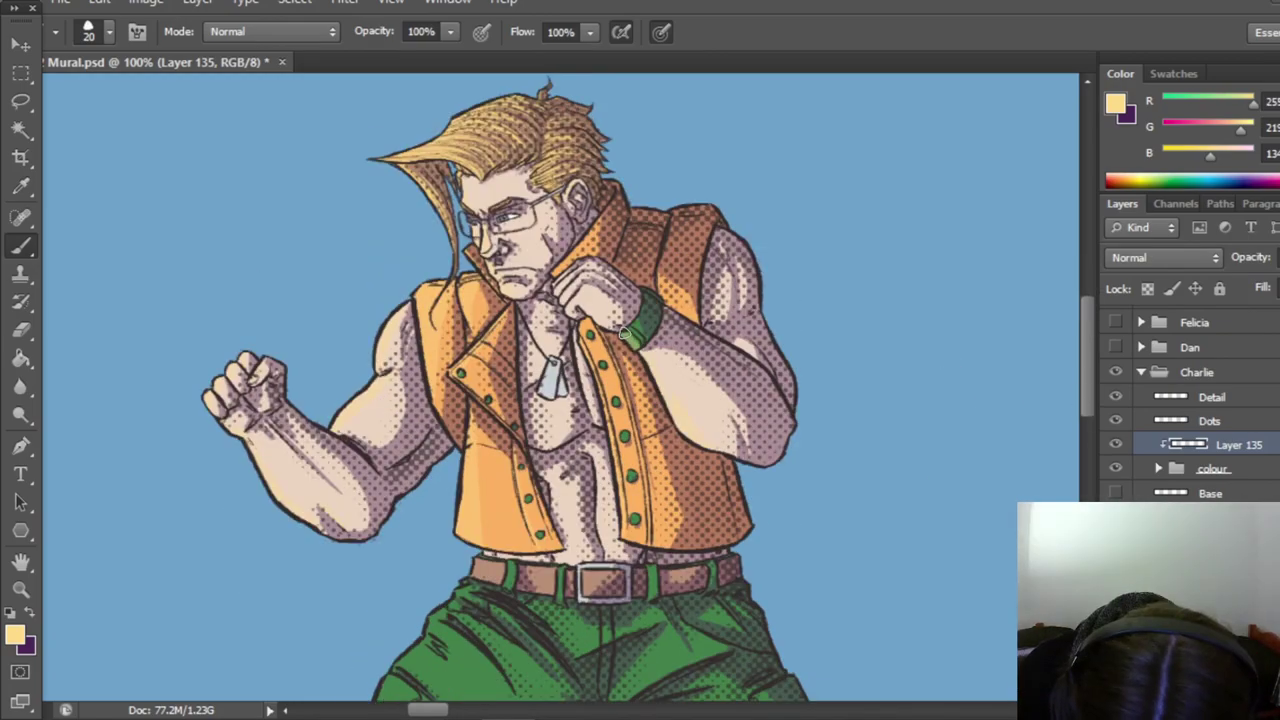
{"action": "scroll", "coordinate": [577, 532], "scroll_direction": "down", "scroll_amount": 1}
Step: Paint pale yellow highlights on the belt, belt loops and the light-facing folds and pockets of both trouser legs
{"action": "scroll", "coordinate": [577, 532], "scroll_direction": "down", "scroll_amount": 2}
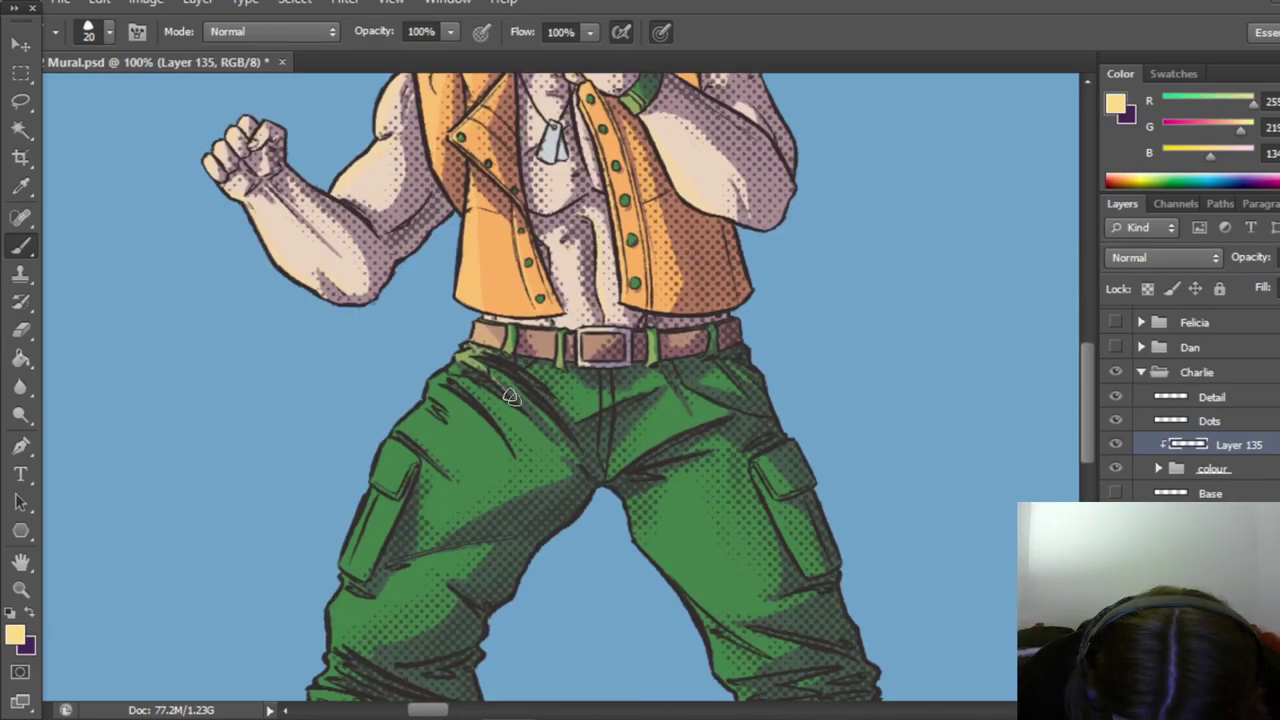
{"action": "scroll", "coordinate": [350, 540], "scroll_direction": "down", "scroll_amount": 1}
{"action": "scroll", "coordinate": [330, 576], "scroll_direction": "down", "scroll_amount": 1}
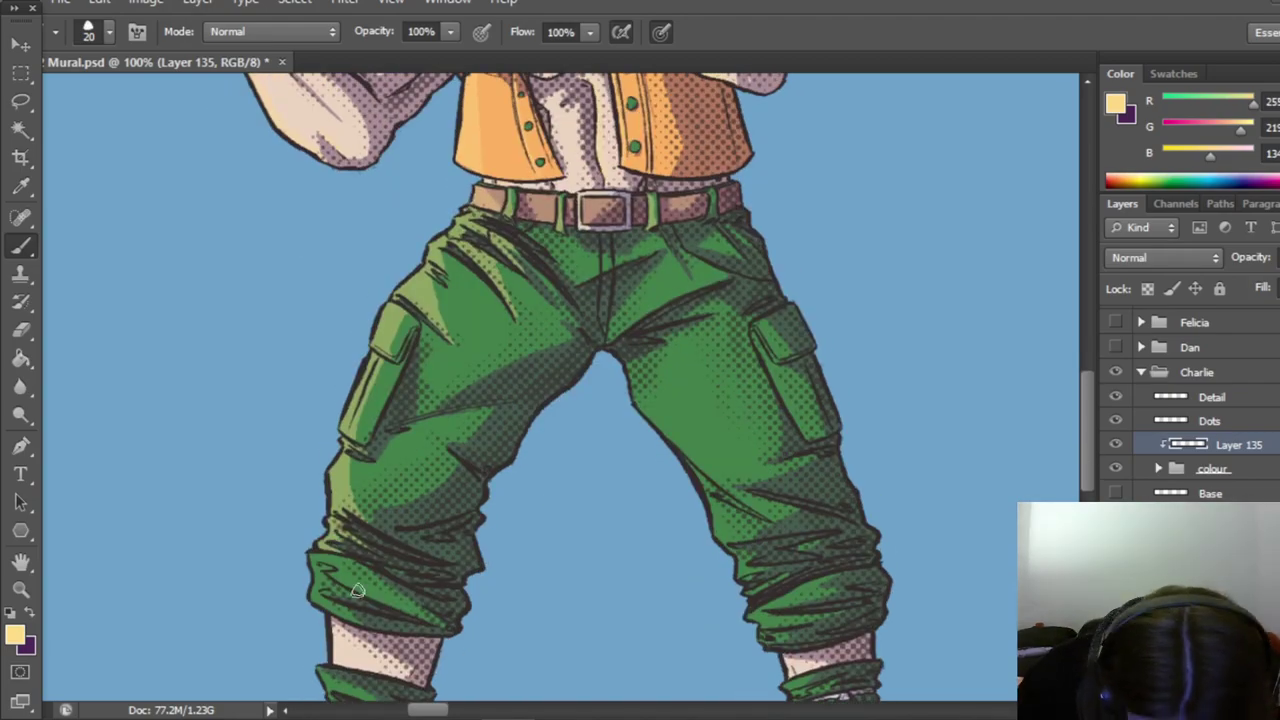
{"action": "scroll", "coordinate": [1083, 460], "scroll_direction": "down", "scroll_amount": 1}
{"action": "scroll", "coordinate": [1083, 460], "scroll_direction": "down", "scroll_amount": 1}
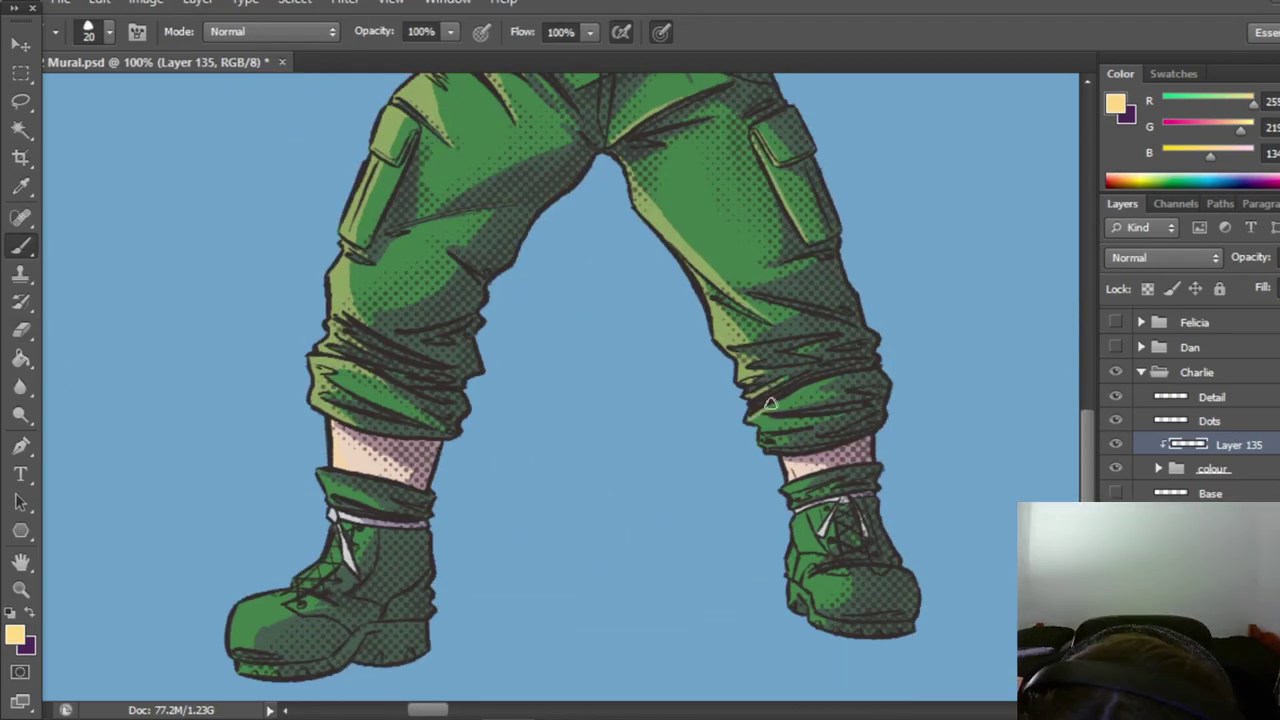
{"action": "scroll", "coordinate": [1083, 460], "scroll_direction": "down", "scroll_amount": 1}
Step: Add pale yellow highlights to both boots and save the mural
{"action": "left_click_drag", "start_coordinate": [238, 510], "coordinate": [312, 494]}
{"action": "mouse_move", "coordinate": [785, 402]}
{"action": "left_mouse_down"}
{"action": "mouse_move", "coordinate": [812, 384]}
{"action": "mouse_move", "coordinate": [794, 486]}
{"action": "left_mouse_up"}
{"action": "left_click_drag", "start_coordinate": [1086, 485], "coordinate": [1086, 410]}
{"action": "key", "text": "z"}
{"action": "left_click", "coordinate": [1062, 435], "text": "alt"}
{"action": "key", "text": "ctrl+s"}
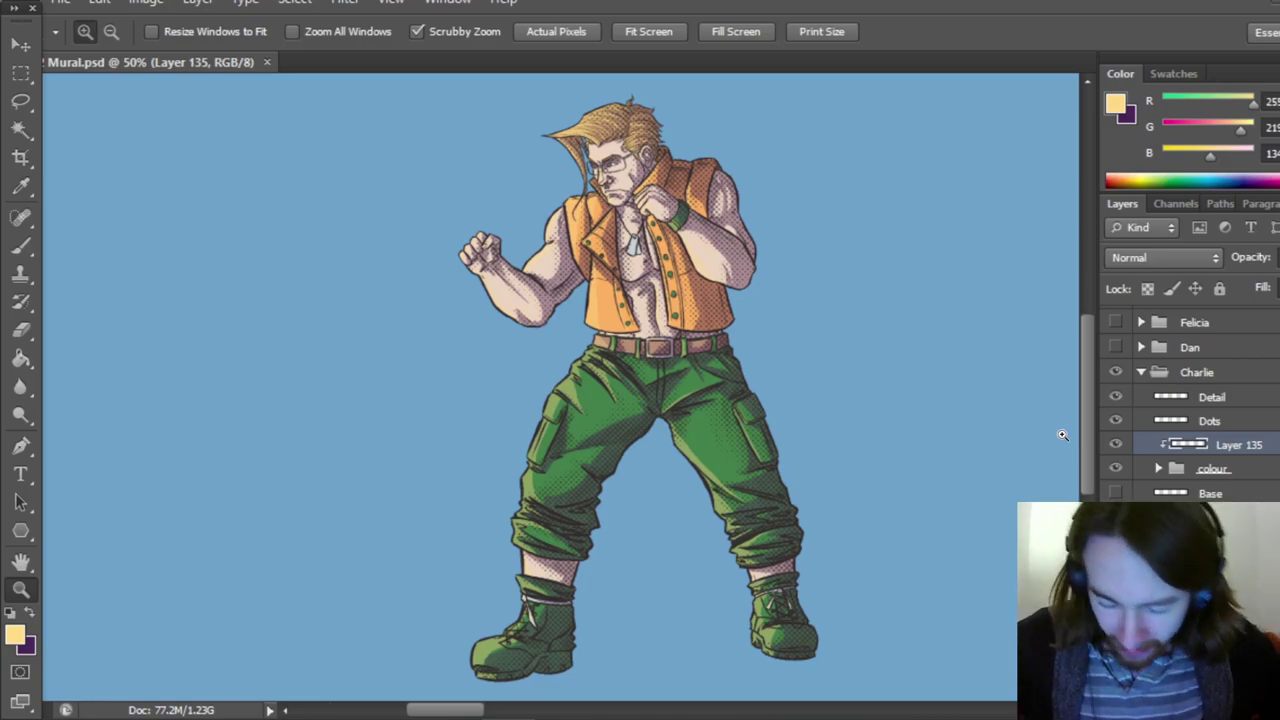
Step: Set the foreground colour to white and add a layer named Lightline between the Dots and Detail layers
{"action": "left_click", "coordinate": [9, 609]}
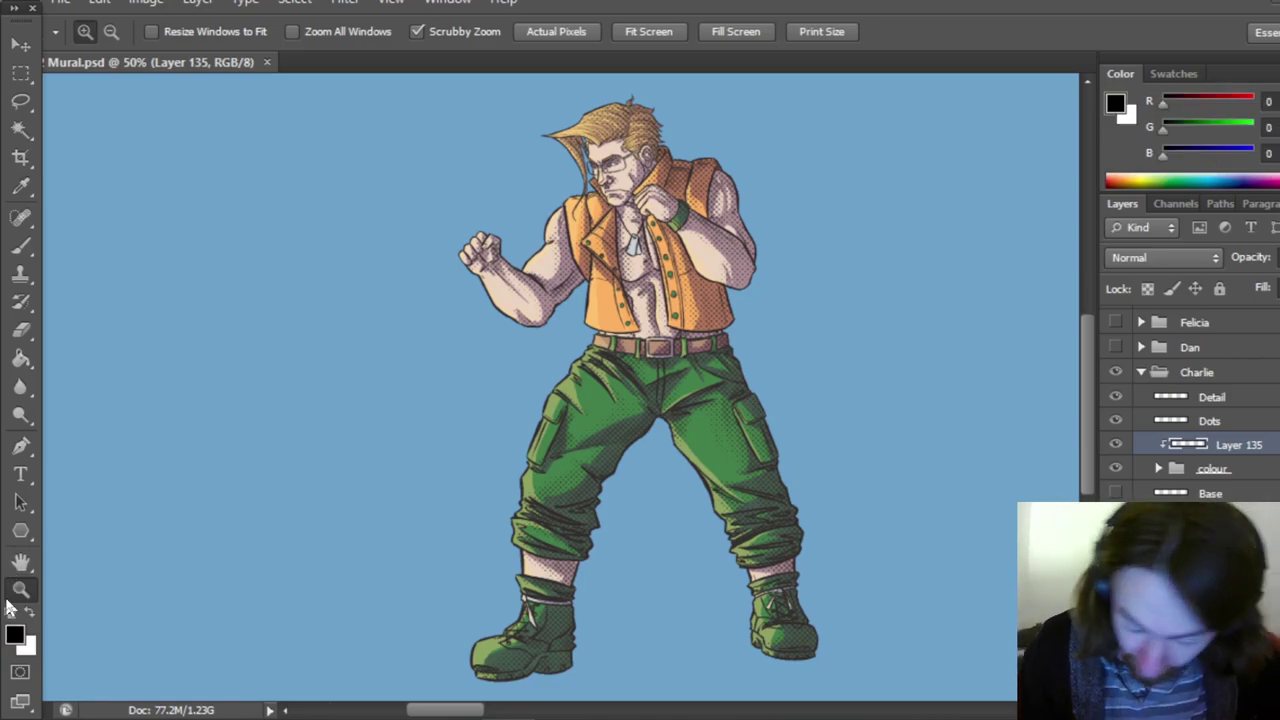
{"action": "left_click", "coordinate": [30, 610]}
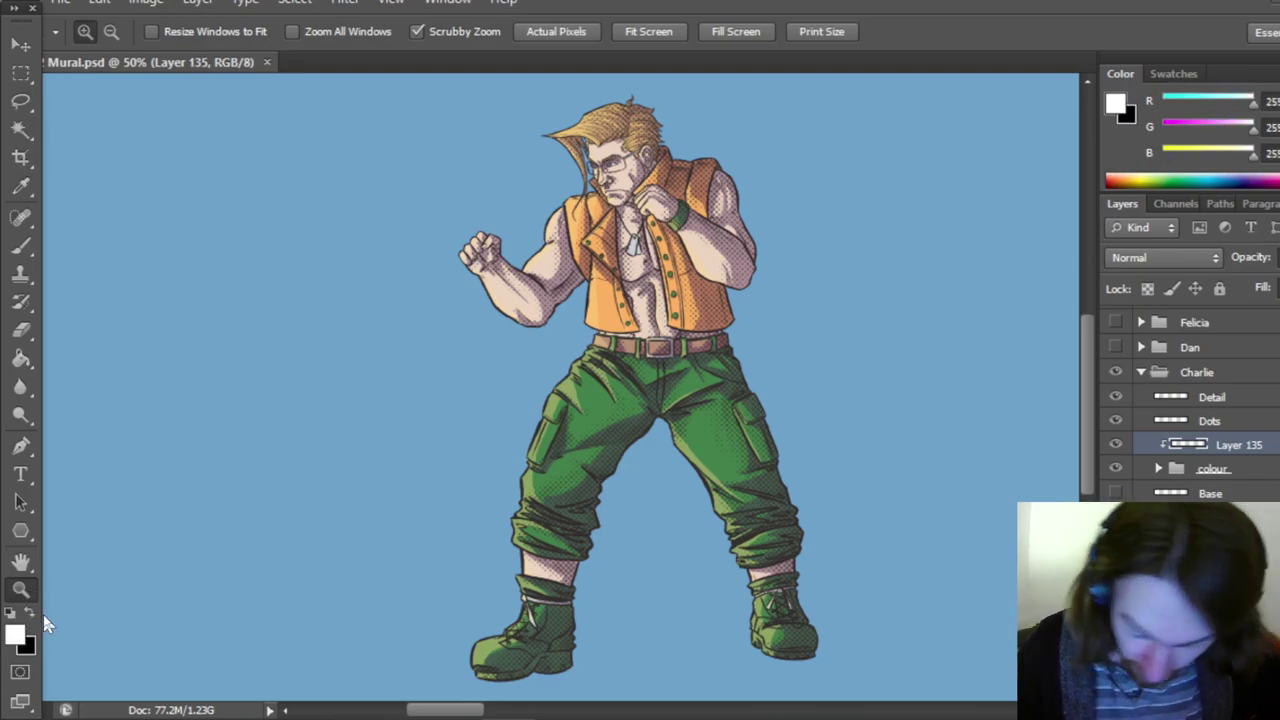
{"action": "left_click", "coordinate": [1250, 709]}
{"action": "left_click_drag", "start_coordinate": [1210, 446], "coordinate": [1222, 418]}
{"action": "double_click", "coordinate": [1224, 420]}
{"action": "type", "text": "Lightline"}
{"action": "key", "text": "Return"}
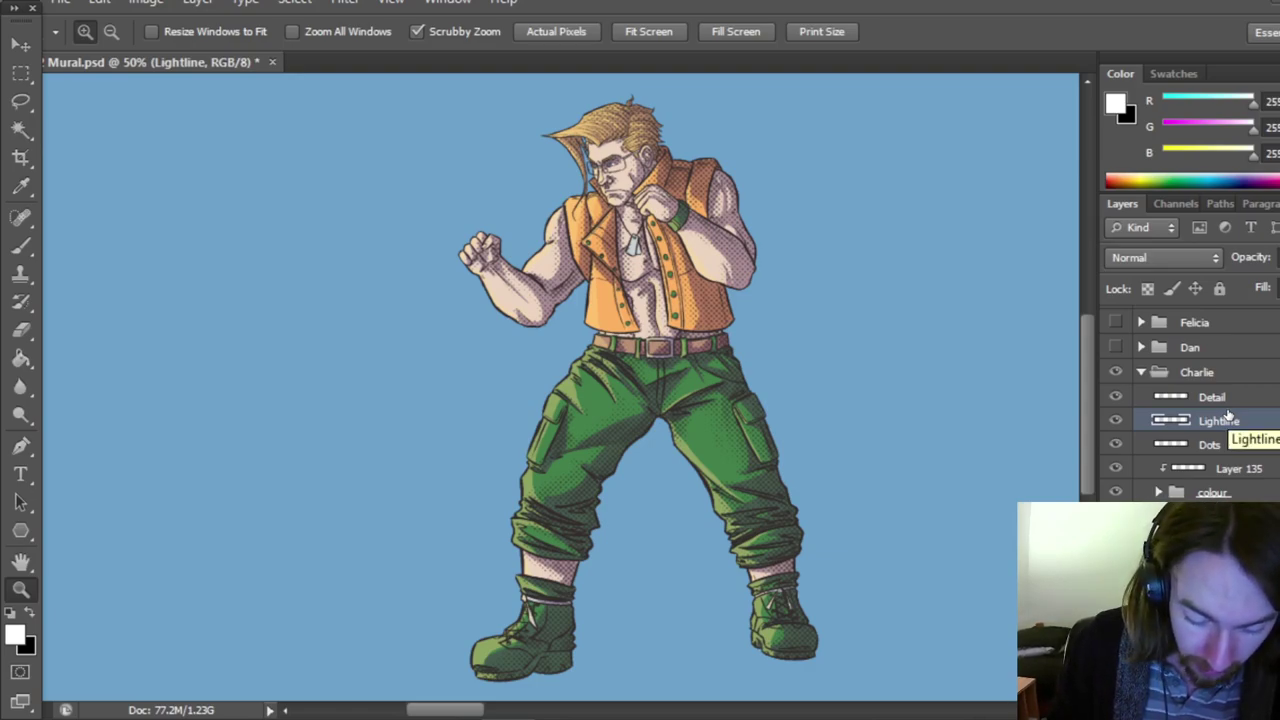
Step: Paint white rim light along the back of the hair, collar, vest shoulders, raised arm and wristband with a 15 px brush
{"action": "scroll", "coordinate": [499, 474], "scroll_direction": "up", "scroll_amount": 2}
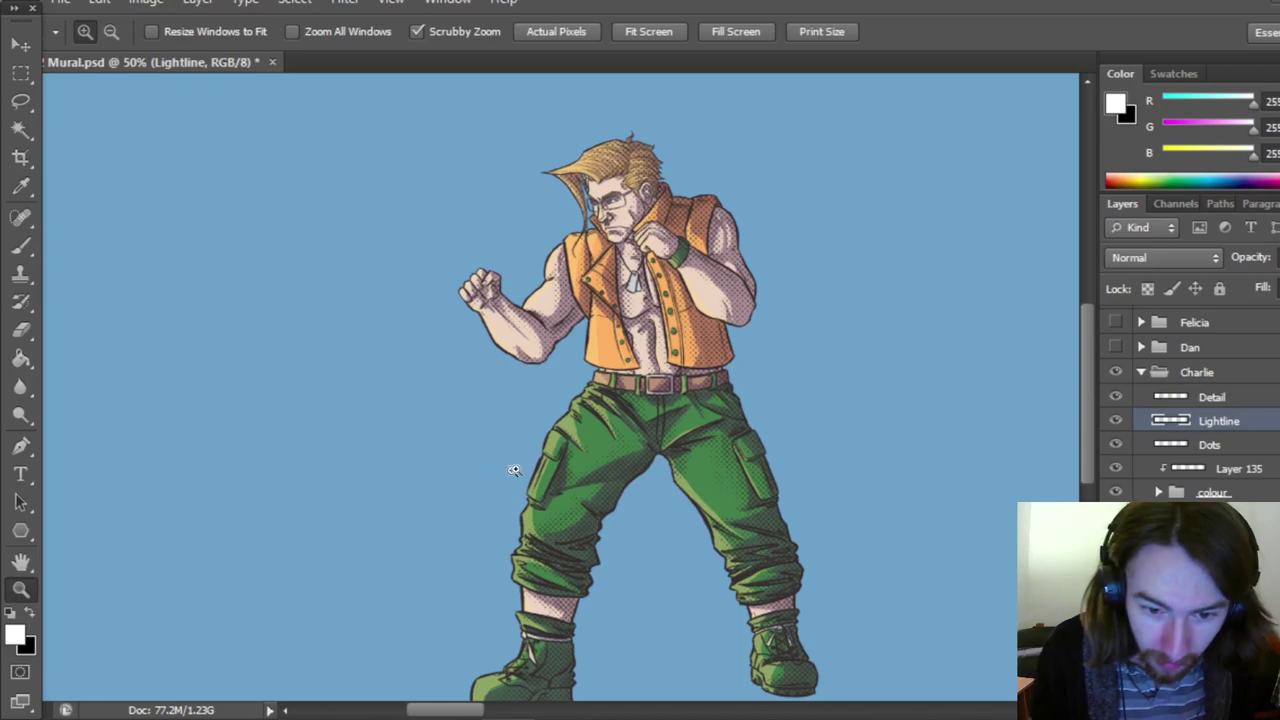
{"action": "left_click", "coordinate": [653, 254]}
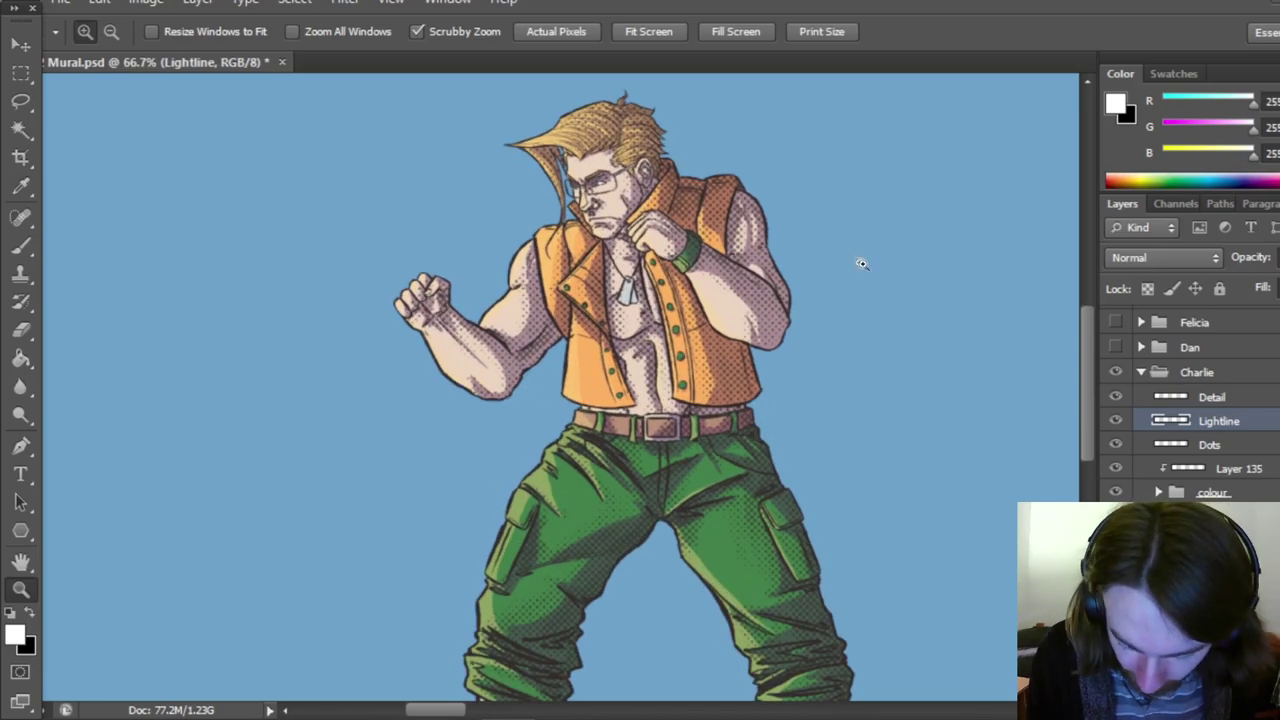
{"action": "left_click_drag", "start_coordinate": [1087, 346], "coordinate": [1087, 340]}
{"action": "left_click", "coordinate": [646, 256]}
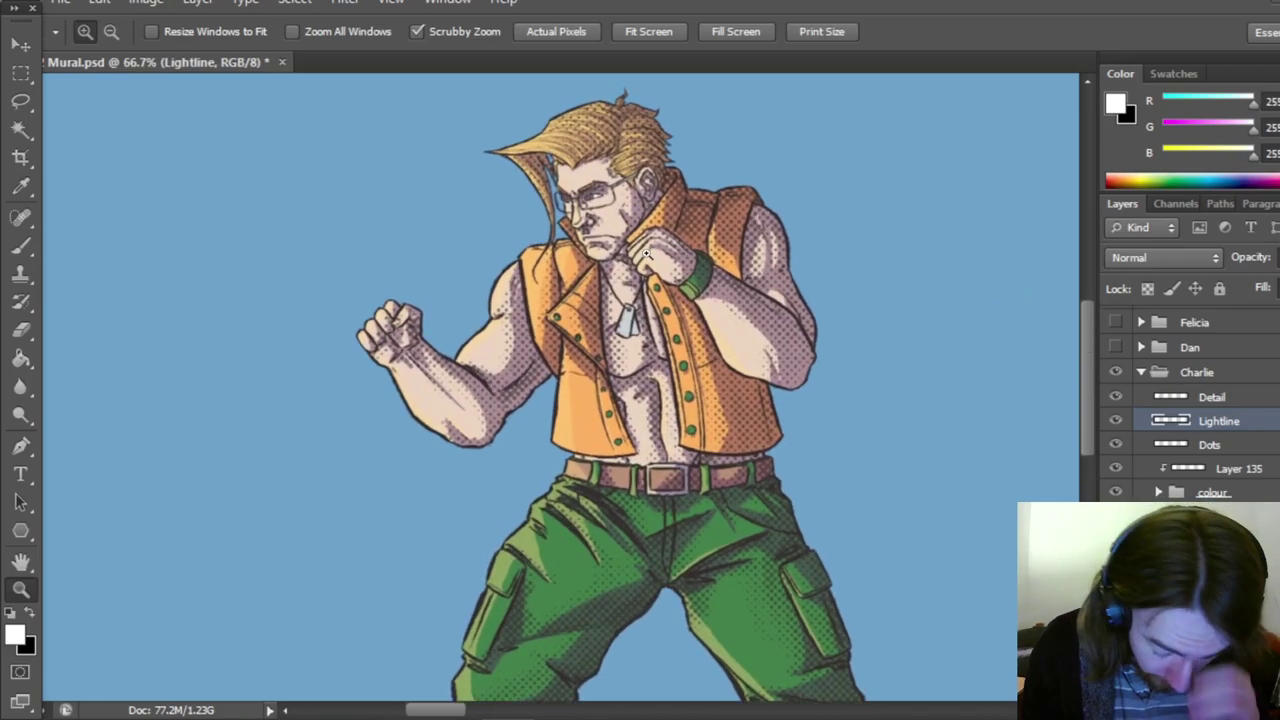
{"action": "left_click", "coordinate": [21, 247]}
{"action": "left_click_drag", "start_coordinate": [1087, 325], "coordinate": [1087, 312]}
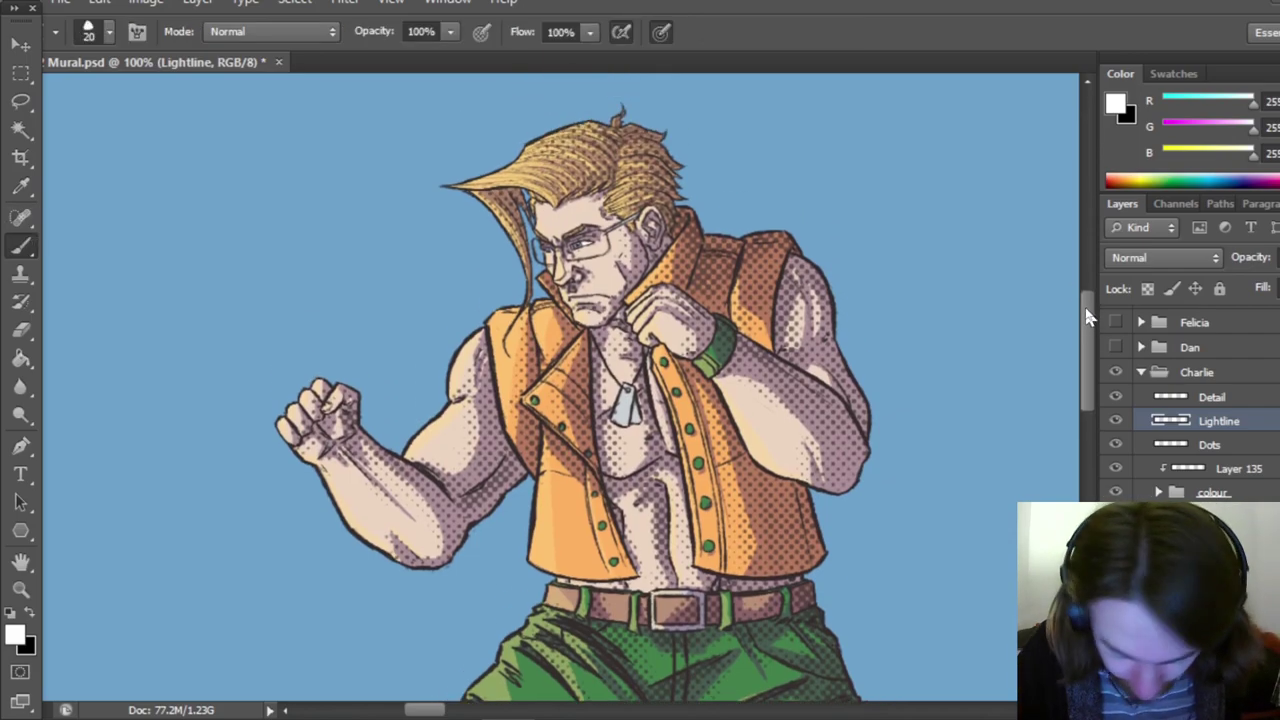
{"action": "key", "text": "bracketleft"}
{"action": "mouse_move", "coordinate": [633, 140]}
{"action": "left_mouse_down"}
{"action": "mouse_move", "coordinate": [664, 180]}
{"action": "mouse_move", "coordinate": [666, 226]}
{"action": "mouse_move", "coordinate": [698, 274]}
{"action": "mouse_move", "coordinate": [744, 238]}
{"action": "mouse_move", "coordinate": [792, 240]}
{"action": "mouse_move", "coordinate": [867, 442]}
{"action": "left_mouse_up"}
{"action": "mouse_move", "coordinate": [737, 334]}
{"action": "left_mouse_down"}
{"action": "mouse_move", "coordinate": [768, 354]}
{"action": "mouse_move", "coordinate": [852, 490]}
{"action": "left_mouse_up"}
{"action": "left_click_drag", "start_coordinate": [867, 436], "coordinate": [848, 491]}
{"action": "left_click_drag", "start_coordinate": [762, 354], "coordinate": [852, 430]}
{"action": "left_click_drag", "start_coordinate": [680, 290], "coordinate": [734, 350]}
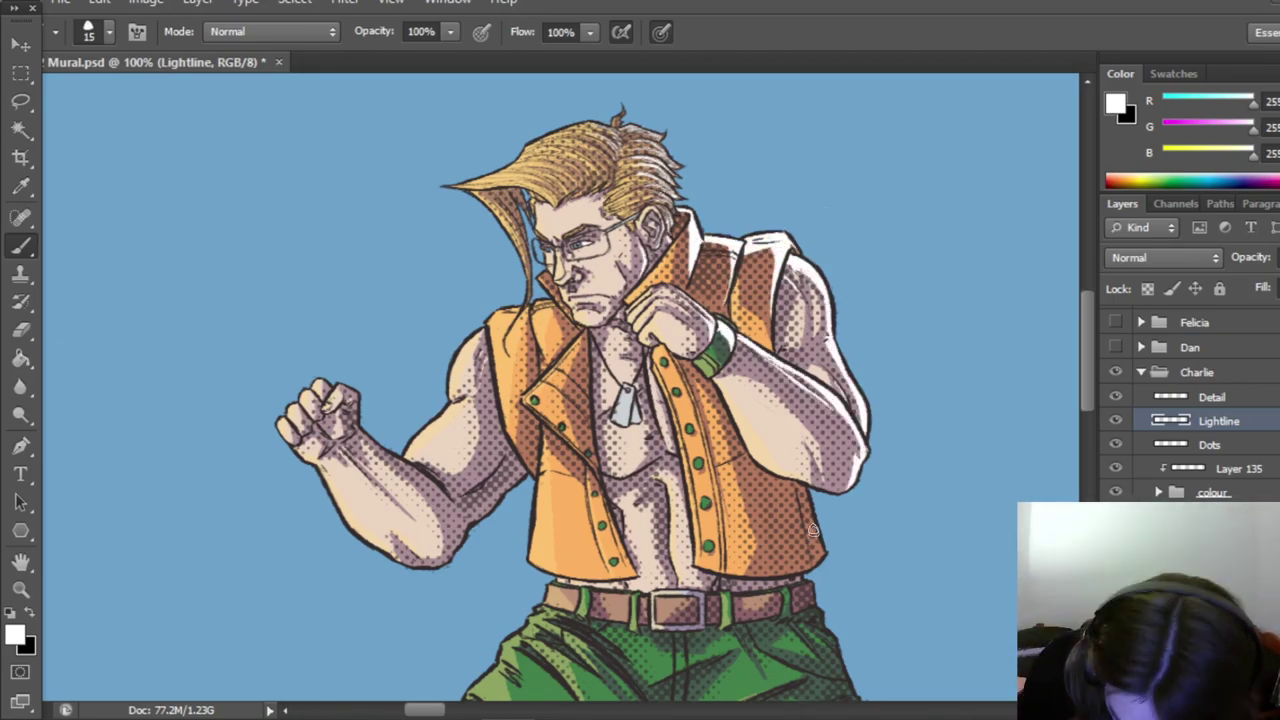
Step: Paint white rim light along the vest's far lower edge, the belt end and the hip of the trousers
{"action": "scroll", "coordinate": [786, 508], "scroll_direction": "down", "scroll_amount": 1}
{"action": "scroll", "coordinate": [787, 443], "scroll_direction": "down", "scroll_amount": 2}
{"action": "left_click_drag", "start_coordinate": [787, 438], "coordinate": [785, 465]}
{"action": "mouse_move", "coordinate": [808, 430]}
{"action": "left_mouse_down"}
{"action": "mouse_move", "coordinate": [796, 458]}
{"action": "mouse_move", "coordinate": [843, 525]}
{"action": "left_mouse_up"}
{"action": "left_click_drag", "start_coordinate": [795, 518], "coordinate": [856, 545]}
Step: Paint white rim light down the outer edge of the figure's right-hand leg, from the cargo pocket to the boot
{"action": "scroll", "coordinate": [858, 545], "scroll_direction": "down", "scroll_amount": 5}
{"action": "left_click_drag", "start_coordinate": [866, 284], "coordinate": [932, 490]}
{"action": "mouse_move", "coordinate": [893, 485]}
{"action": "left_mouse_down"}
{"action": "mouse_move", "coordinate": [934, 509]}
{"action": "mouse_move", "coordinate": [950, 580]}
{"action": "mouse_move", "coordinate": [930, 605]}
{"action": "left_mouse_up"}
{"action": "scroll", "coordinate": [940, 560], "scroll_direction": "down", "scroll_amount": 3}
{"action": "left_click_drag", "start_coordinate": [946, 512], "coordinate": [971, 575]}
{"action": "left_click_drag", "start_coordinate": [940, 586], "coordinate": [986, 634]}
{"action": "scroll", "coordinate": [970, 620], "scroll_direction": "down", "scroll_amount": 1}
Step: Paint white rim light down the inner edge and cuff folds of the figure's left-hand trouser leg
{"action": "scroll", "coordinate": [700, 500], "scroll_direction": "up", "scroll_amount": 3}
{"action": "left_click_drag", "start_coordinate": [513, 546], "coordinate": [502, 592]}
{"action": "mouse_move", "coordinate": [468, 490]}
{"action": "left_mouse_down"}
{"action": "mouse_move", "coordinate": [530, 534]}
{"action": "mouse_move", "coordinate": [538, 502]}
{"action": "left_mouse_up"}
{"action": "left_click_drag", "start_coordinate": [672, 250], "coordinate": [560, 384]}
{"action": "left_click_drag", "start_coordinate": [553, 370], "coordinate": [472, 431]}
{"action": "left_click_drag", "start_coordinate": [550, 418], "coordinate": [545, 480]}
{"action": "mouse_move", "coordinate": [545, 484]}
{"action": "left_mouse_down"}
{"action": "mouse_move", "coordinate": [458, 440]}
{"action": "mouse_move", "coordinate": [506, 503]}
{"action": "mouse_move", "coordinate": [502, 536]}
{"action": "mouse_move", "coordinate": [450, 606]}
{"action": "left_mouse_up"}
Step: Add white rim light to the heel, sole and sock of the figure's left-hand boot and save the mural
{"action": "scroll", "coordinate": [520, 490], "scroll_direction": "down", "scroll_amount": 3}
{"action": "scroll", "coordinate": [505, 500], "scroll_direction": "down", "scroll_amount": 1}
{"action": "left_click_drag", "start_coordinate": [464, 578], "coordinate": [390, 622]}
{"action": "left_click_drag", "start_coordinate": [498, 492], "coordinate": [470, 552]}
{"action": "scroll", "coordinate": [500, 540], "scroll_direction": "up", "scroll_amount": 12}
{"action": "key", "text": "z"}
{"action": "left_click", "coordinate": [684, 330], "text": "alt"}
{"action": "left_click_drag", "start_coordinate": [1089, 400], "coordinate": [1089, 443]}
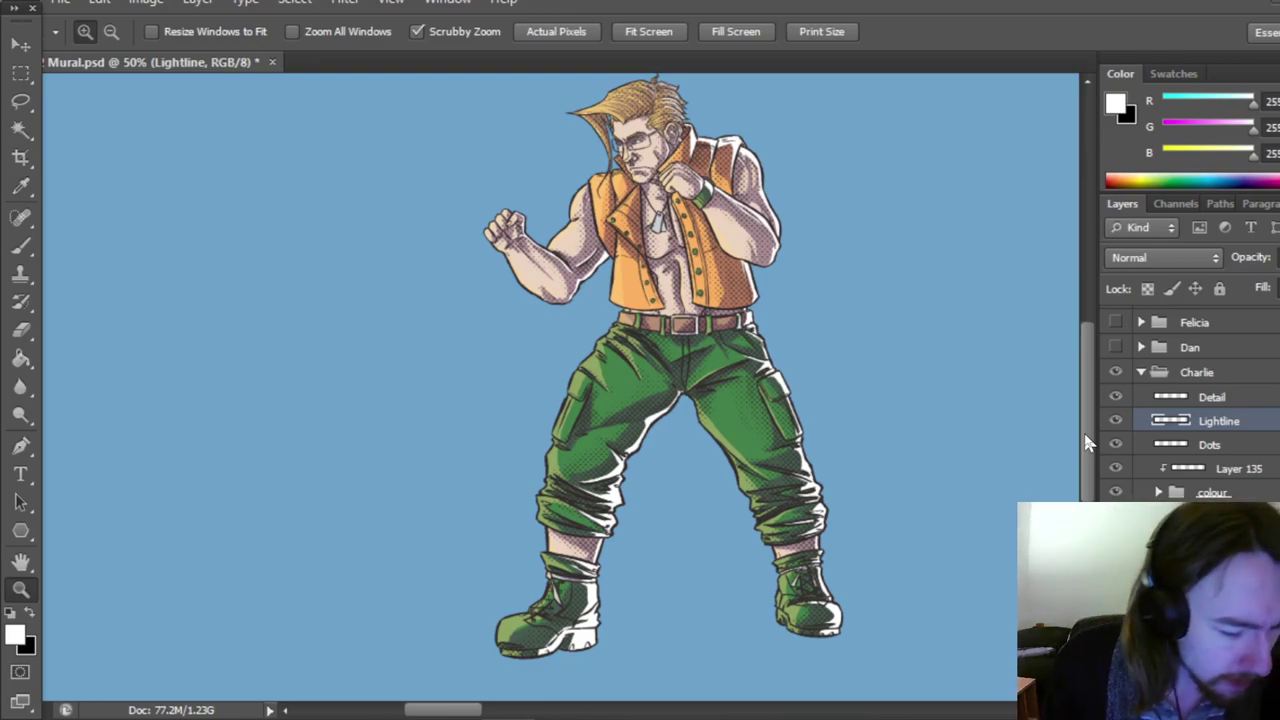
{"action": "key", "text": "ctrl+s"}
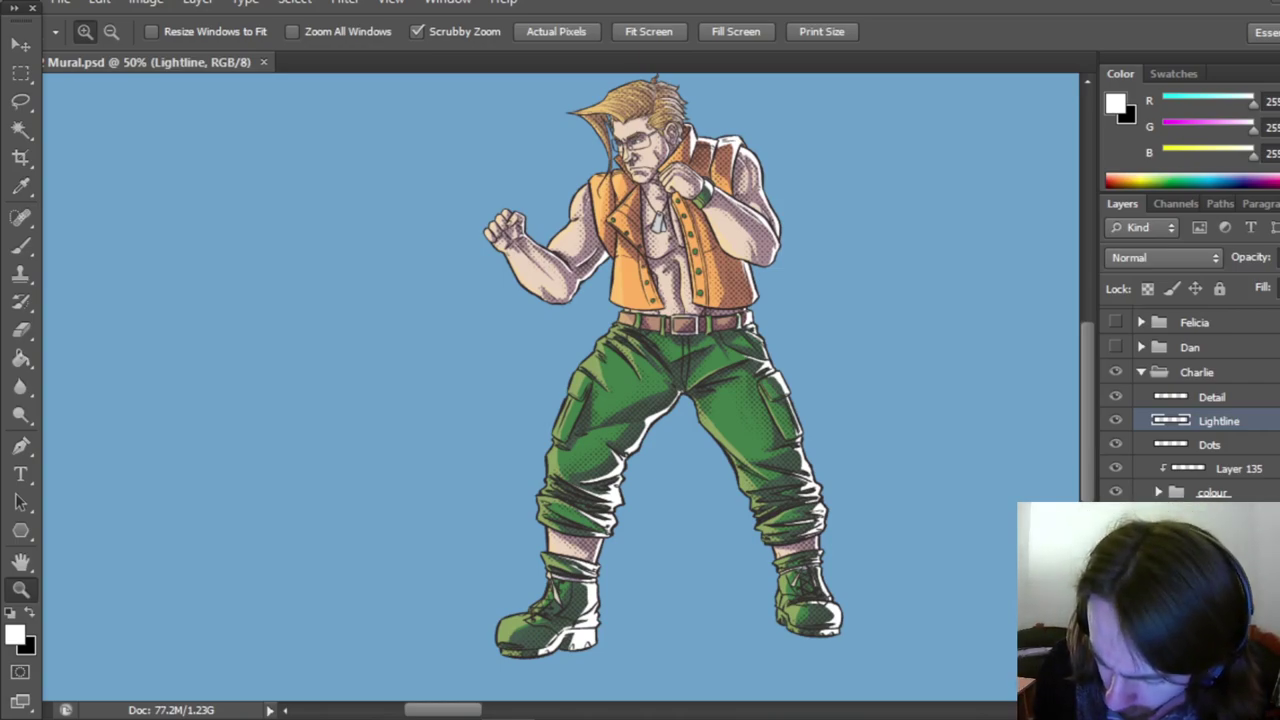
Step: Collapse the Charlie group and show the whole mural fitted on screen with its blue background hidden
{"action": "scroll", "coordinate": [1190, 410], "scroll_direction": "up", "scroll_amount": 1}
{"action": "left_click", "coordinate": [1141, 415]}
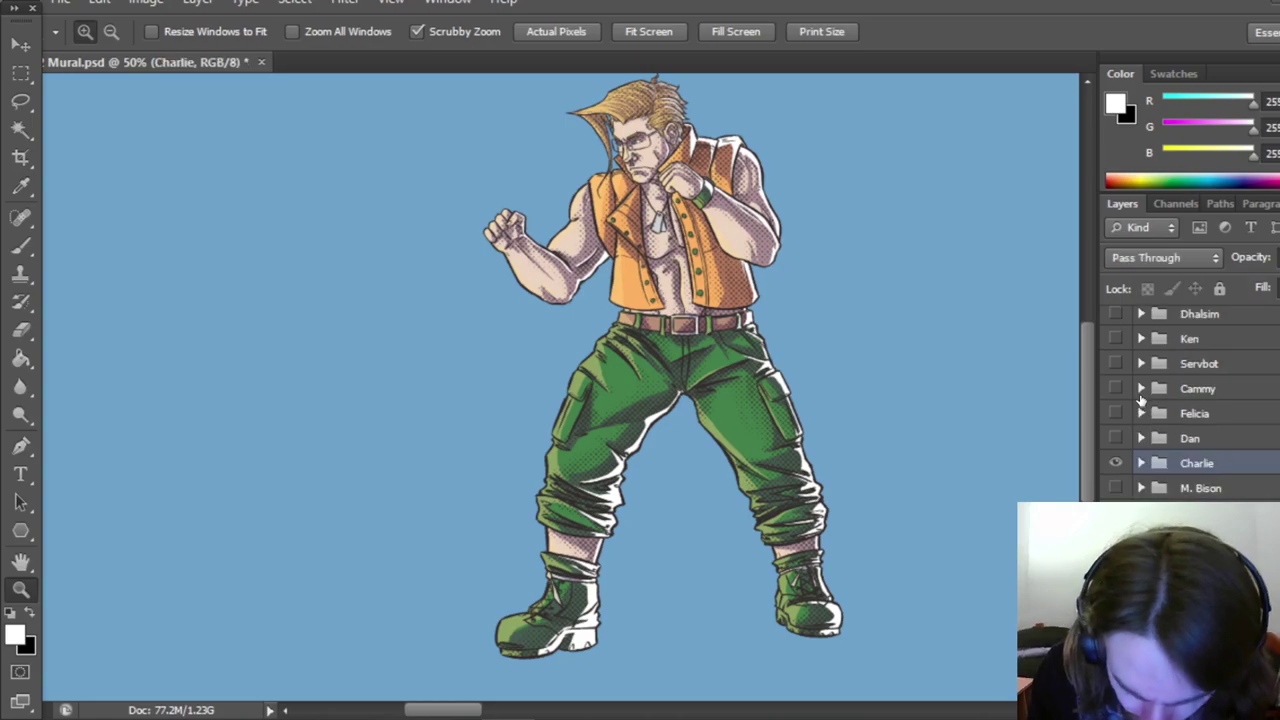
{"action": "left_click", "coordinate": [648, 33]}
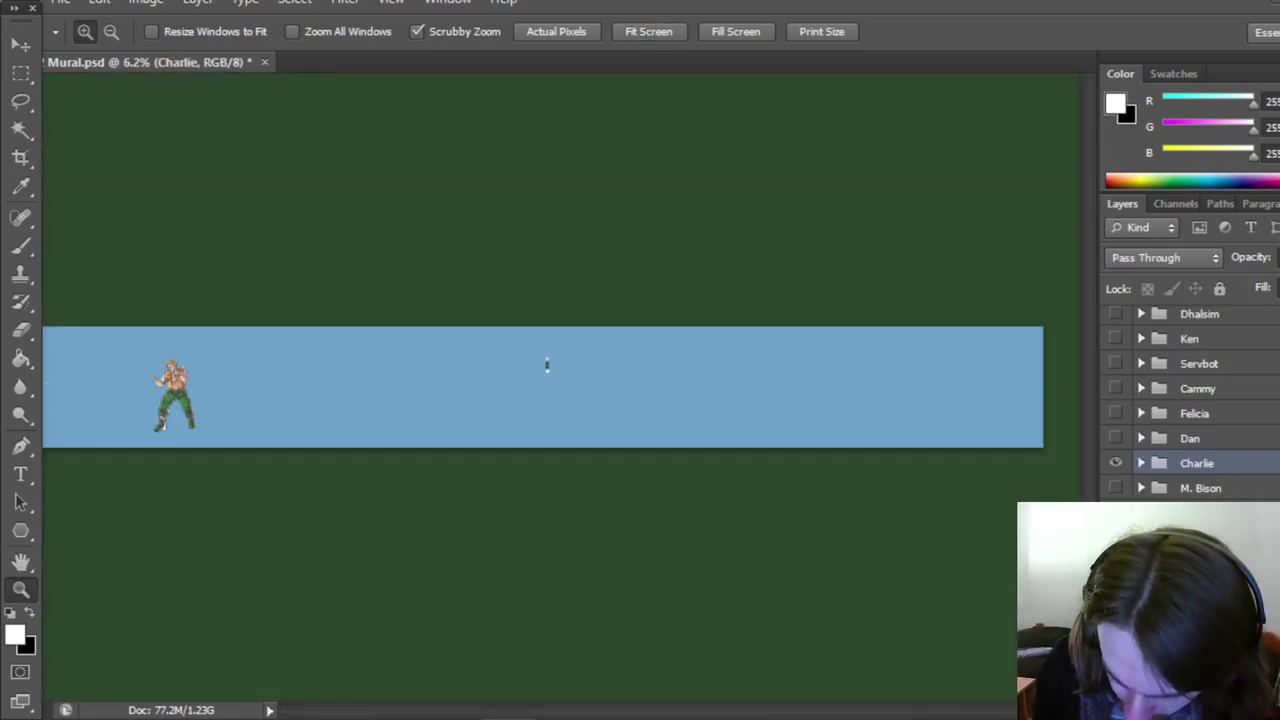
{"action": "left_click", "coordinate": [1116, 663]}
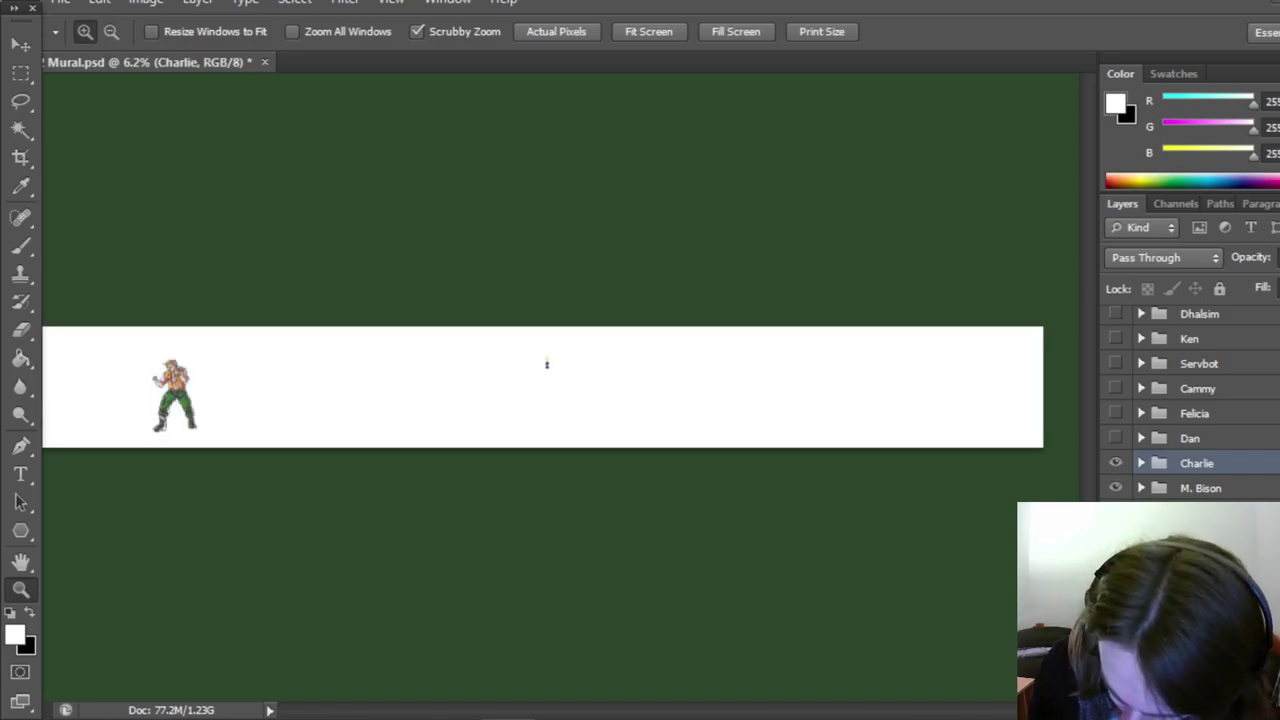
Step: Make the finished Capcom character groups visible, including M. Bison and everything from Morrigan up to Strider
{"action": "scroll", "coordinate": [1190, 400], "scroll_direction": "up", "scroll_amount": 5}
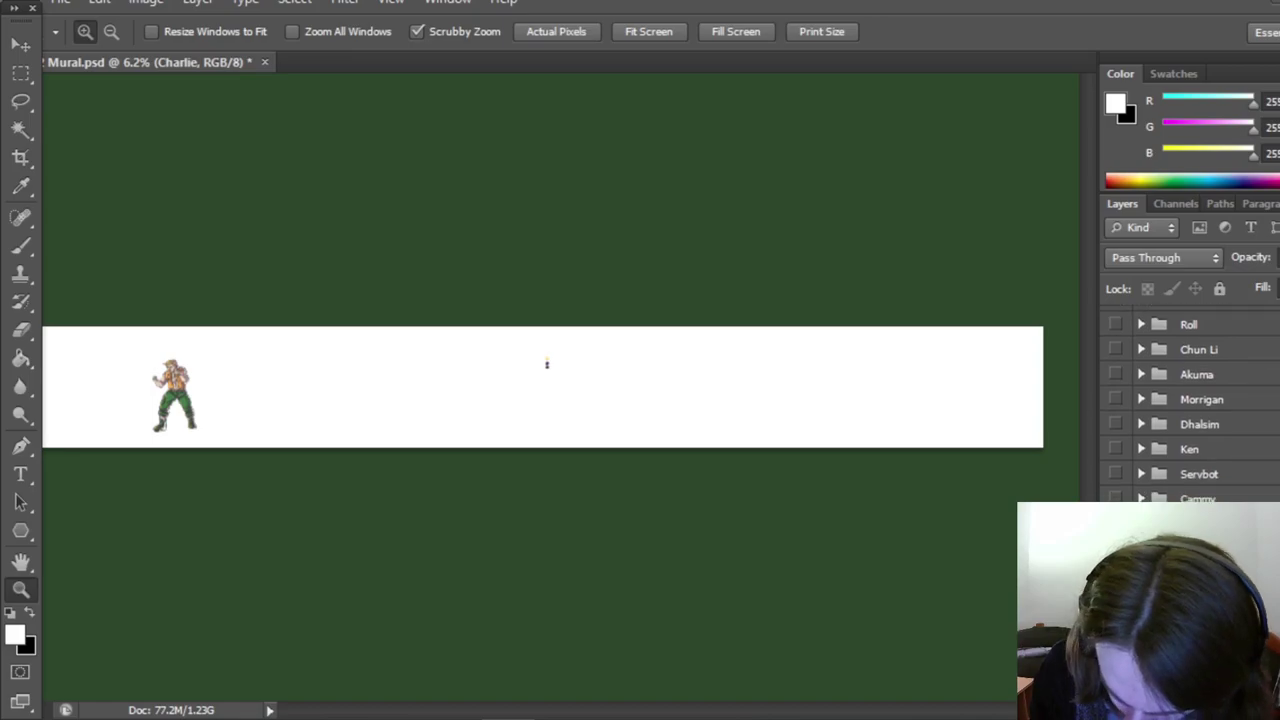
{"action": "scroll", "coordinate": [1190, 400], "scroll_direction": "up", "scroll_amount": 2}
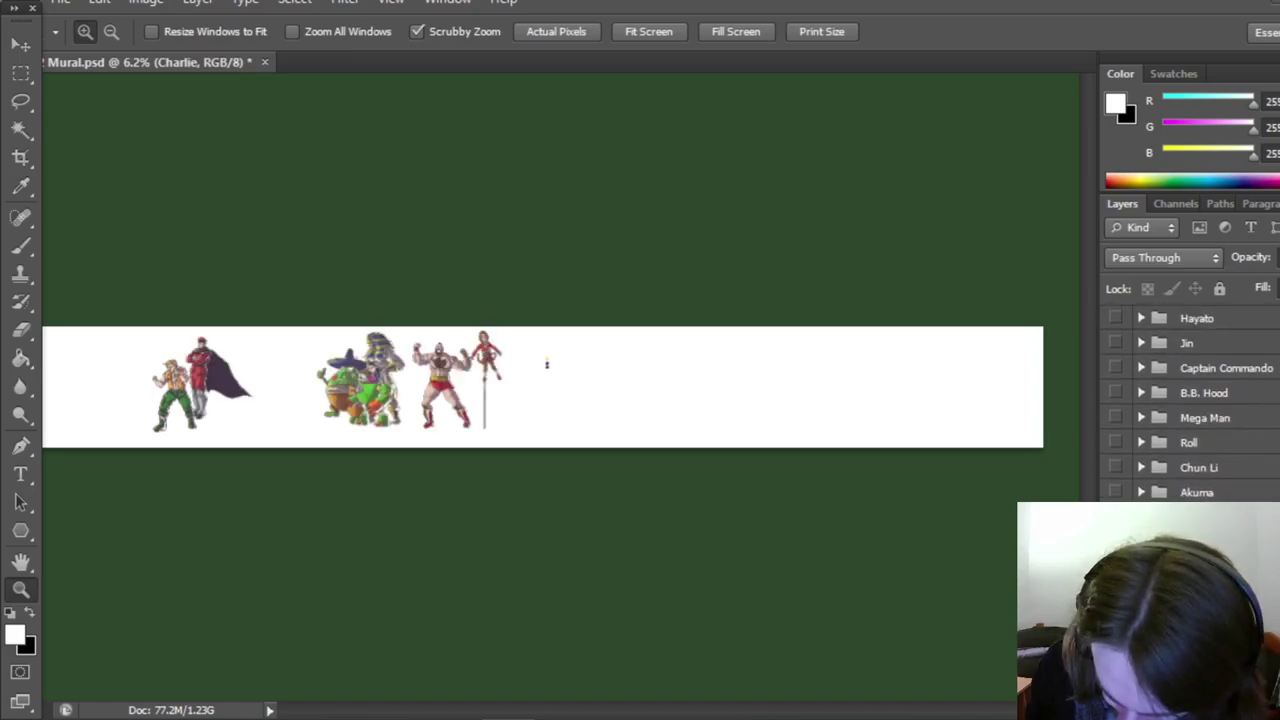
{"action": "left_click_drag", "start_coordinate": [1115, 442], "coordinate": [1115, 320]}
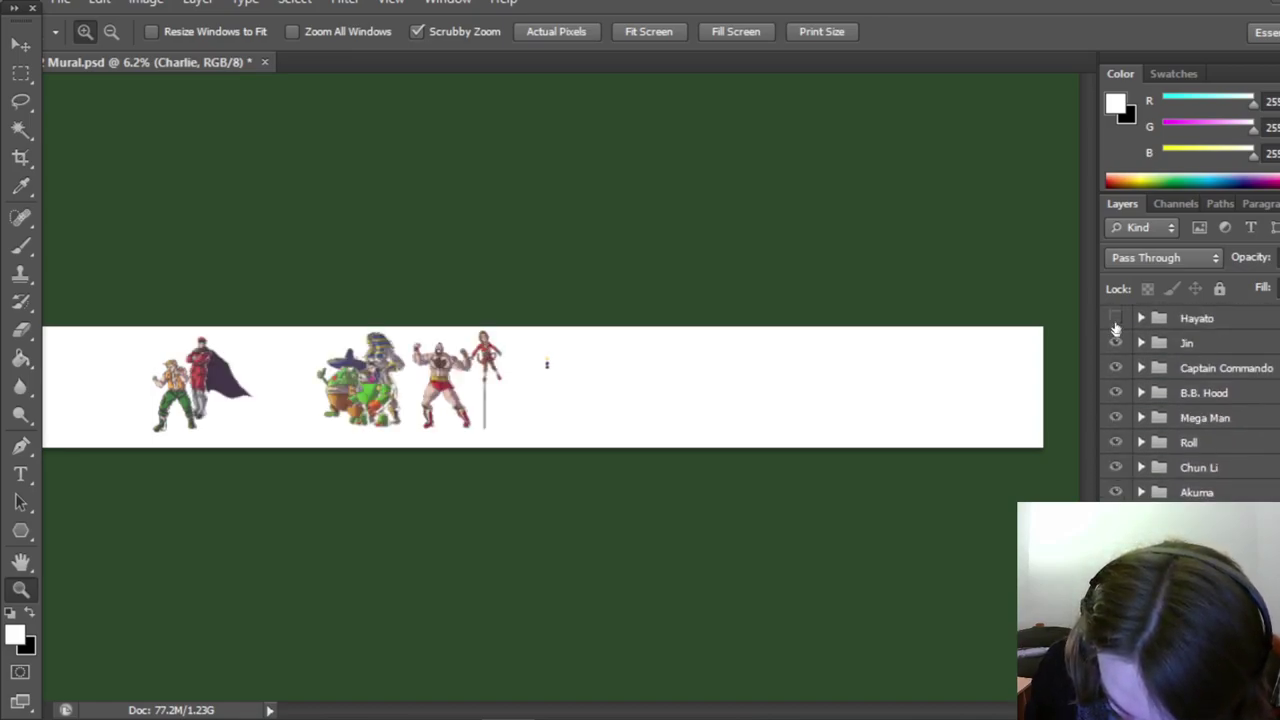
{"action": "scroll", "coordinate": [1190, 400], "scroll_direction": "up", "scroll_amount": 1}
{"action": "scroll", "coordinate": [1190, 400], "scroll_direction": "up", "scroll_amount": 9}
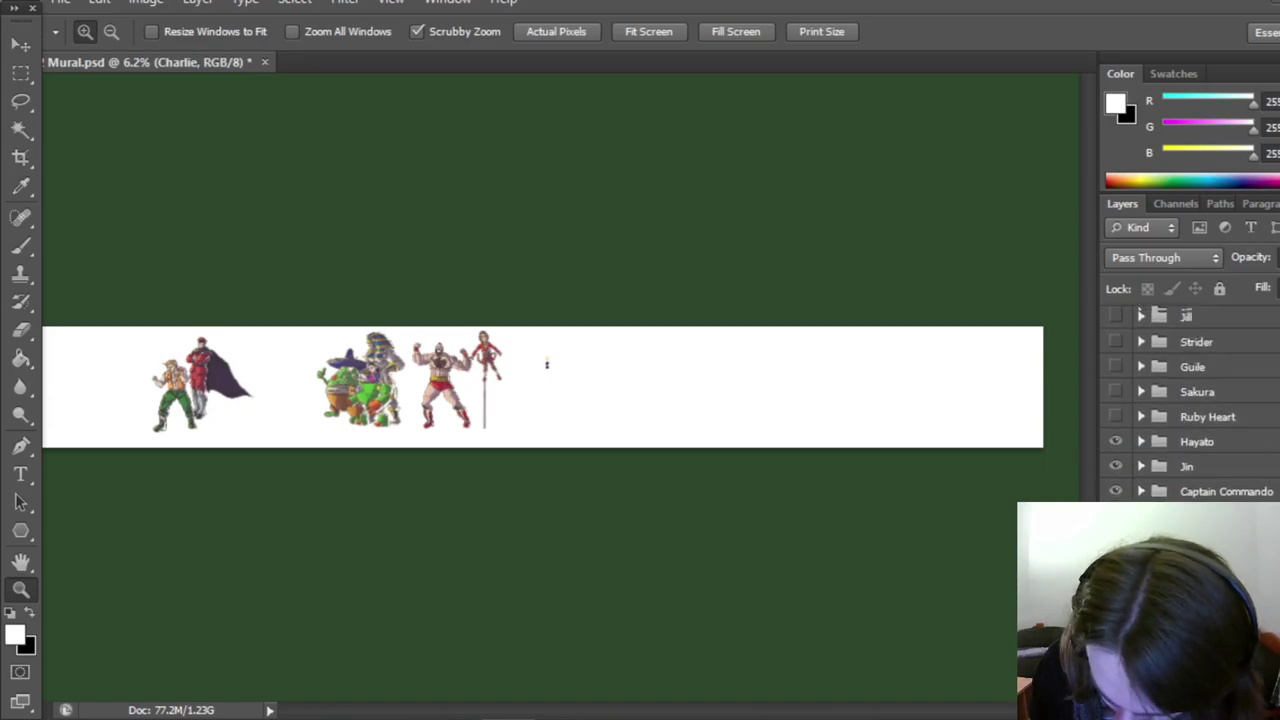
{"action": "scroll", "coordinate": [1190, 400], "scroll_direction": "up", "scroll_amount": 1}
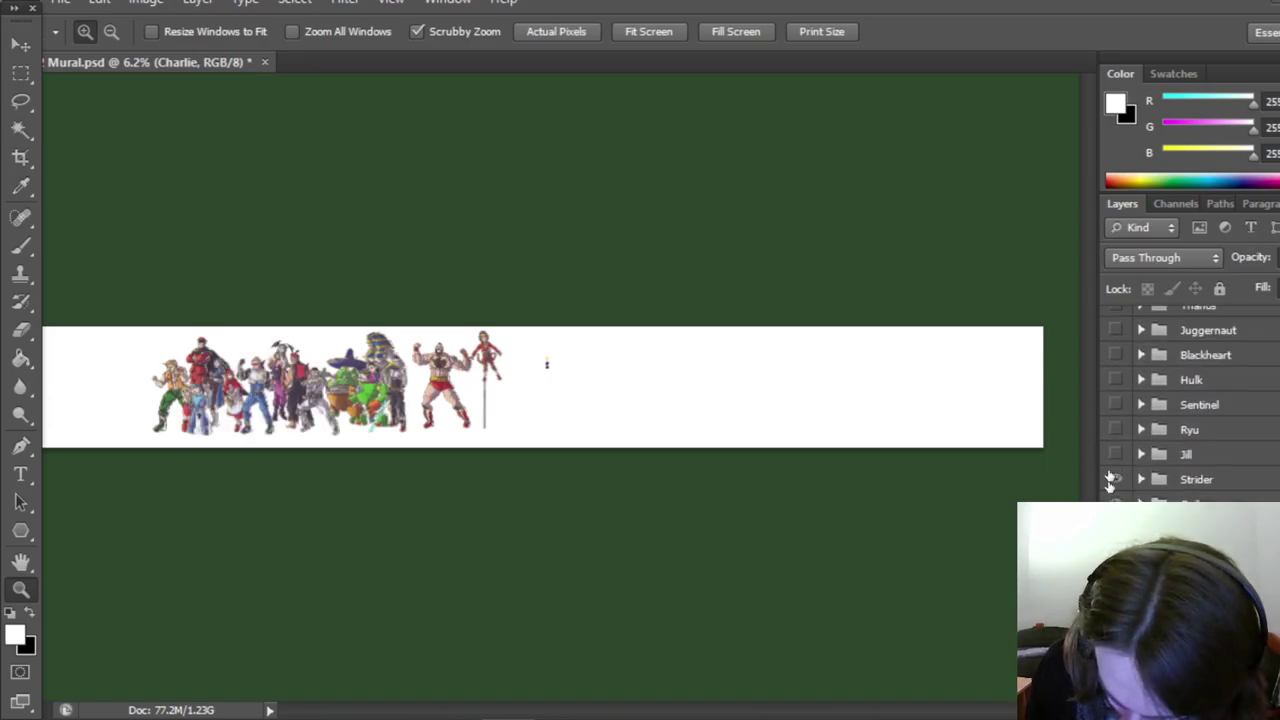
Step: Make the Ryu, Hulk, Blackheart and Juggernaut groups visible while leaving Sentinel and Thanos hidden
{"action": "scroll", "coordinate": [1190, 400], "scroll_direction": "up", "scroll_amount": 7}
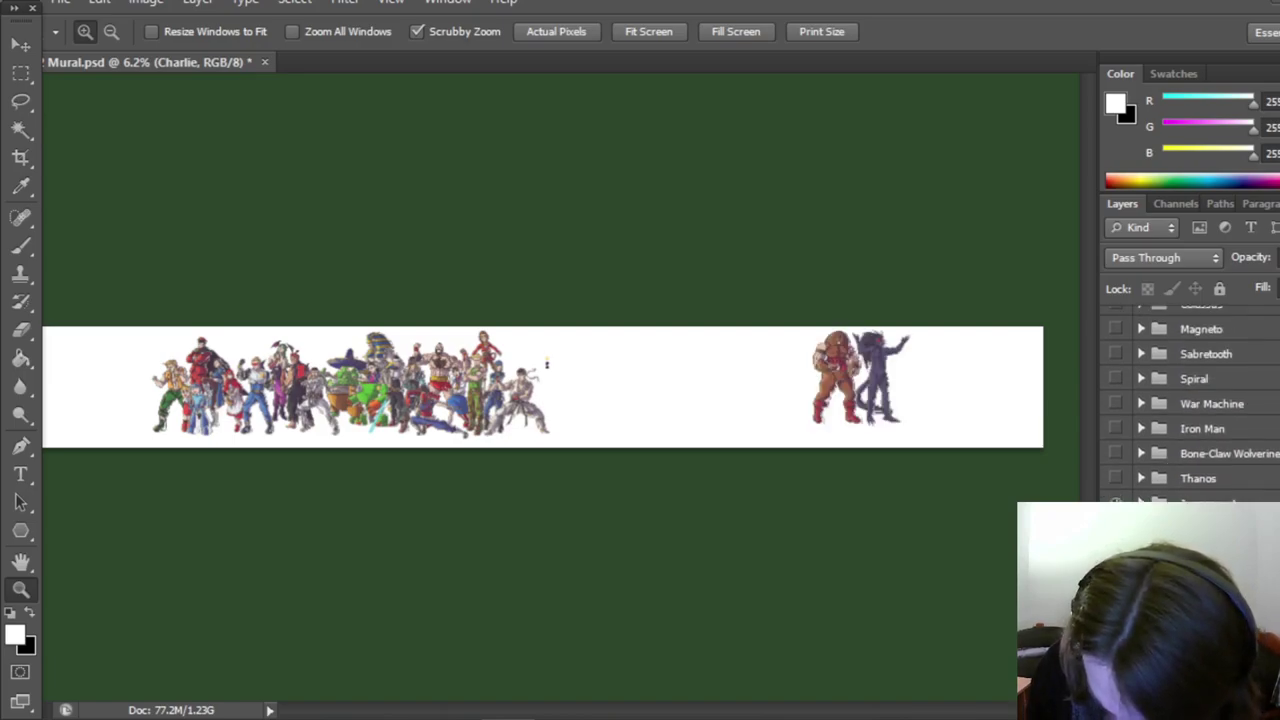
{"action": "scroll", "coordinate": [1190, 400], "scroll_direction": "down", "scroll_amount": 1}
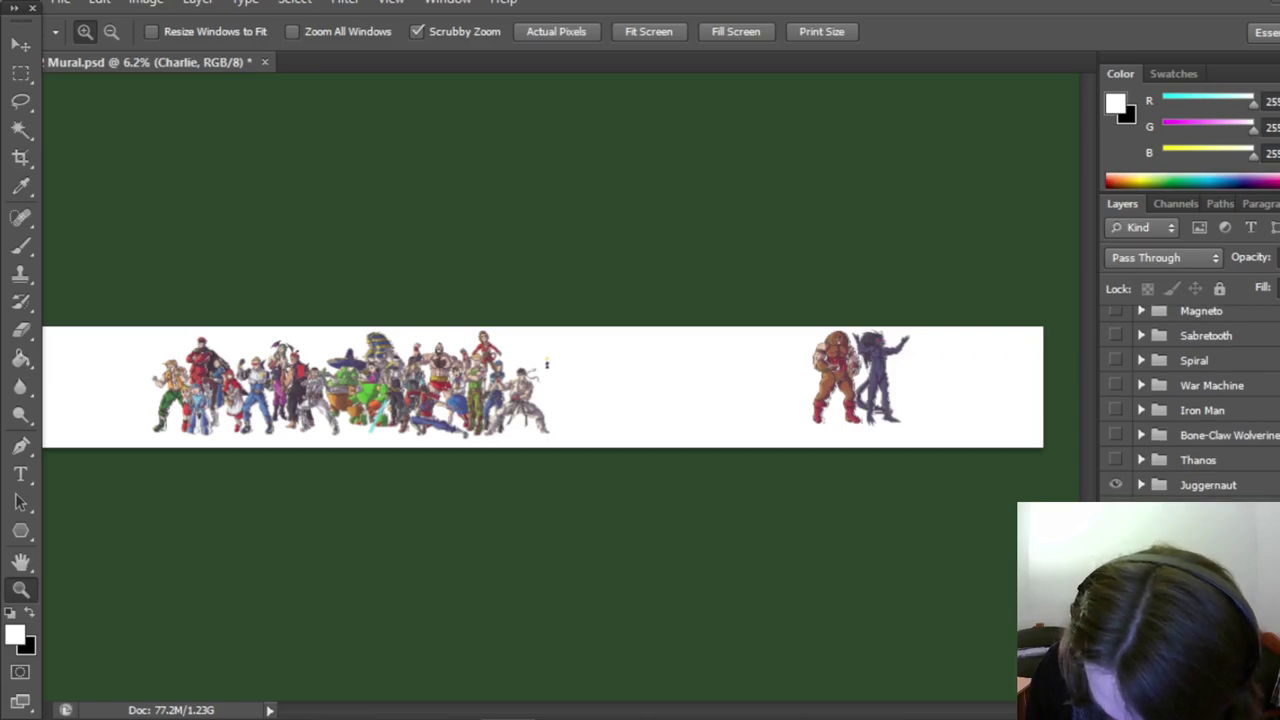
{"action": "scroll", "coordinate": [1190, 400], "scroll_direction": "down", "scroll_amount": 4}
{"action": "scroll", "coordinate": [1190, 400], "scroll_direction": "up", "scroll_amount": 6}
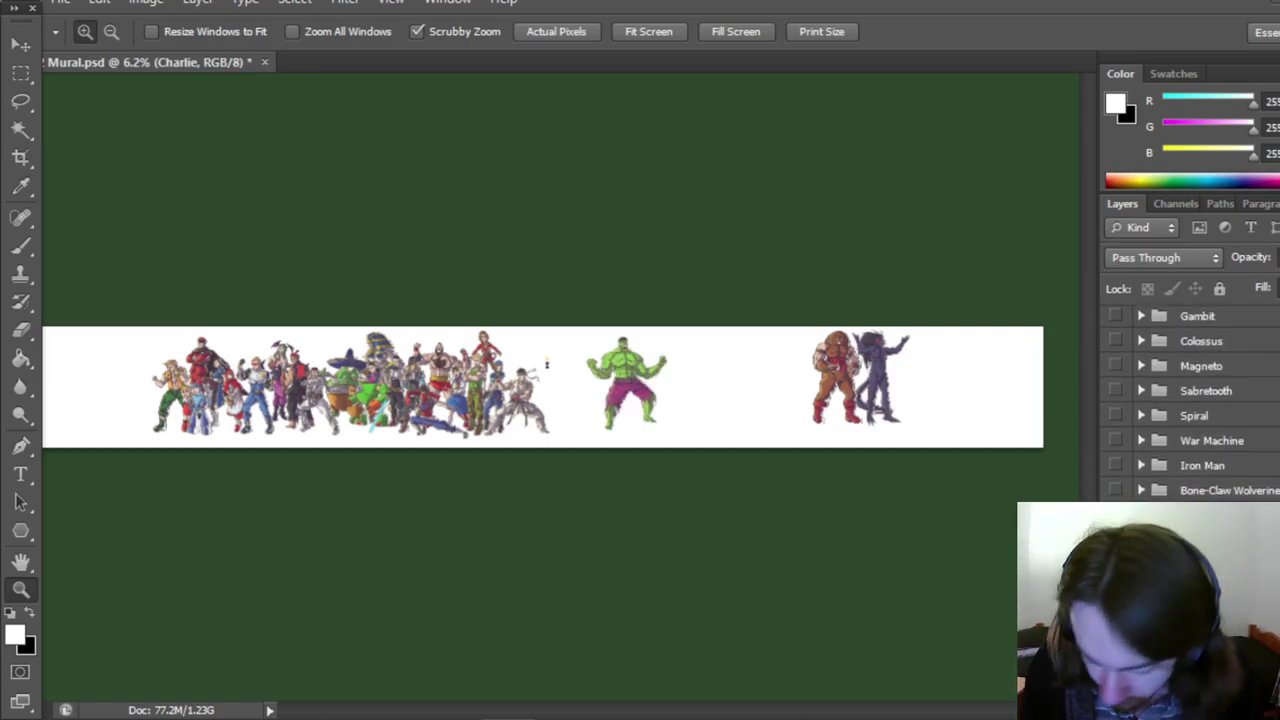
{"action": "scroll", "coordinate": [1190, 400], "scroll_direction": "down", "scroll_amount": 6}
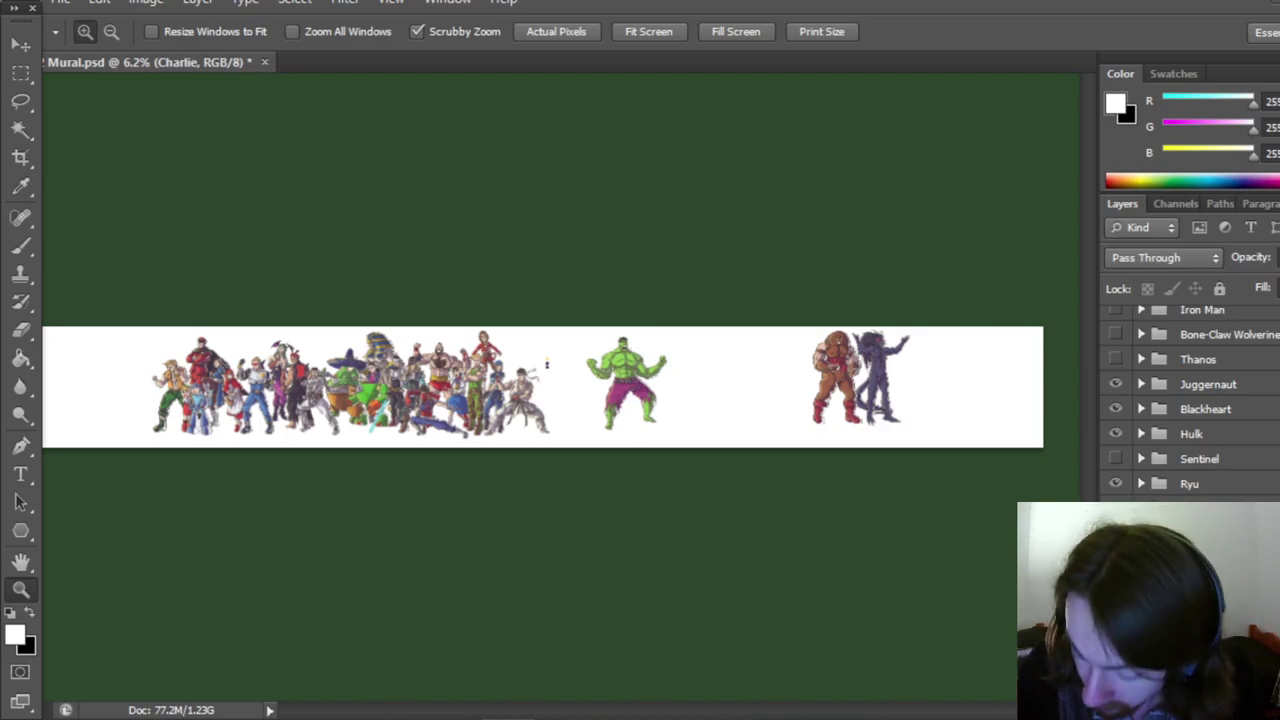
Step: Make the Marvel character groups from Magneto up to Wolverine visible
{"action": "scroll", "coordinate": [1190, 400], "scroll_direction": "up", "scroll_amount": 4}
{"action": "scroll", "coordinate": [1190, 400], "scroll_direction": "up", "scroll_amount": 5}
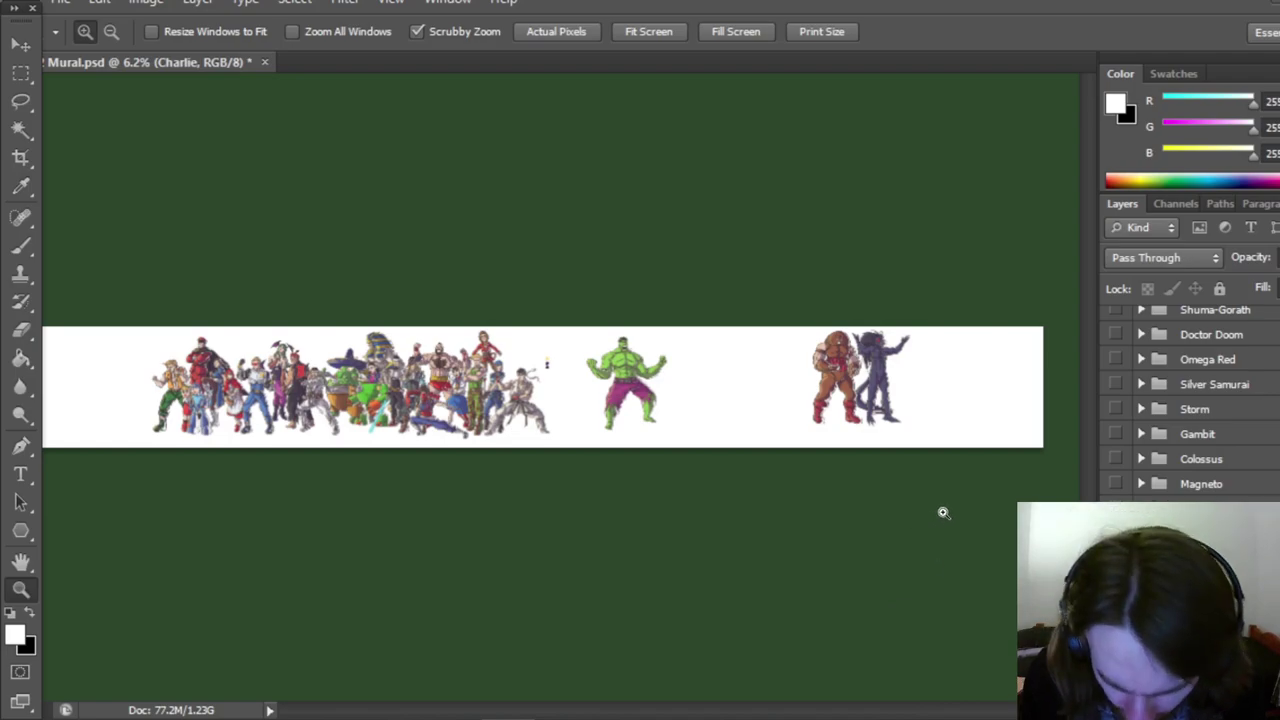
{"action": "scroll", "coordinate": [1190, 400], "scroll_direction": "up", "scroll_amount": 3}
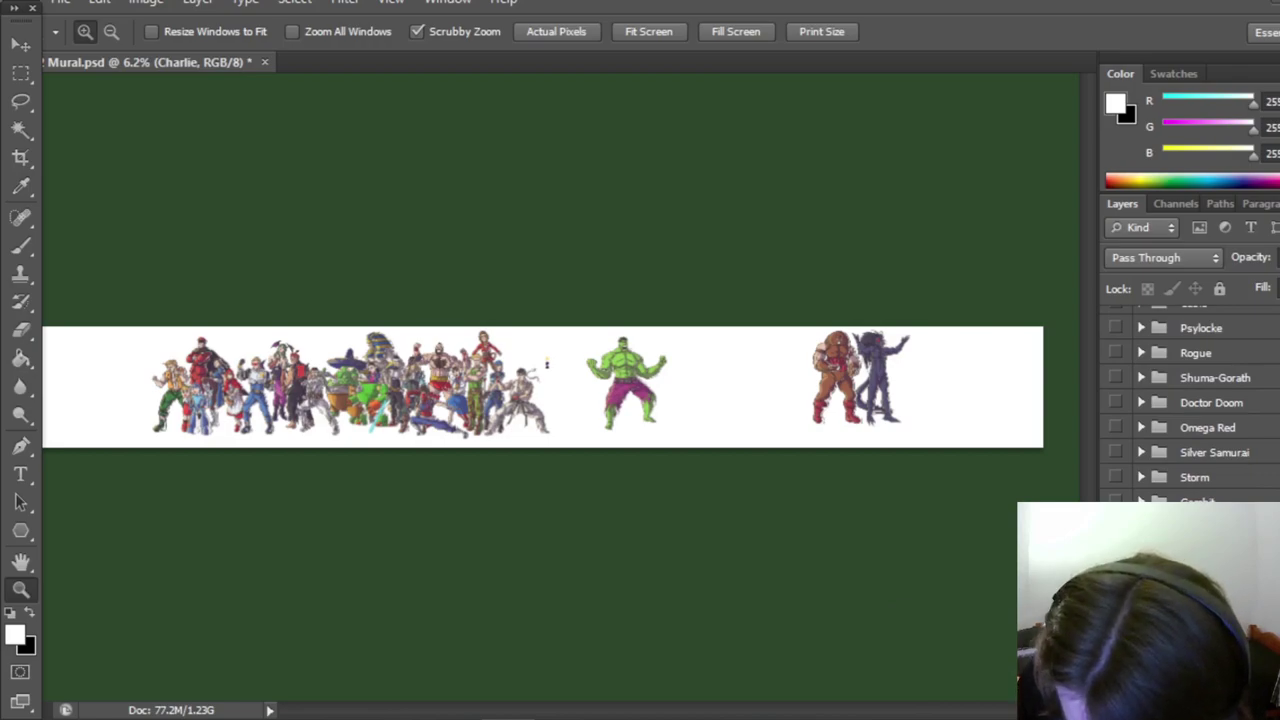
{"action": "left_click_drag", "start_coordinate": [1115, 477], "coordinate": [1115, 327]}
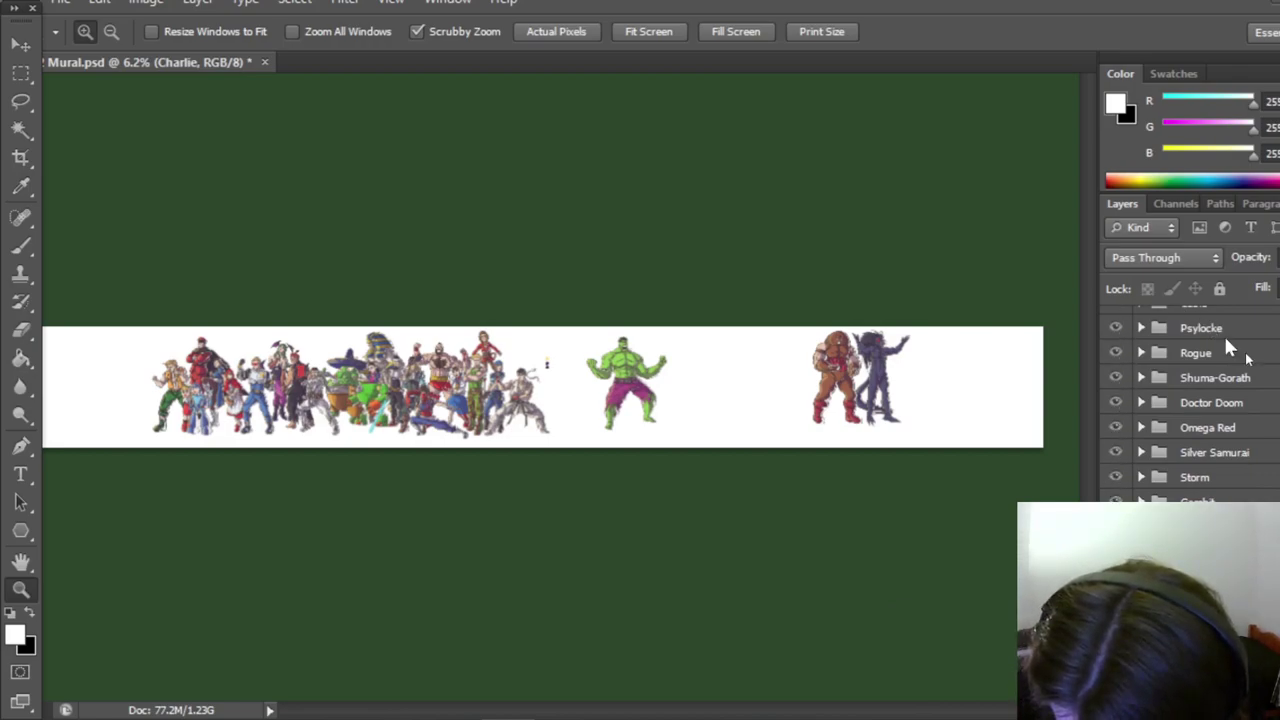
{"action": "scroll", "coordinate": [1265, 418], "scroll_direction": "up", "scroll_amount": 5}
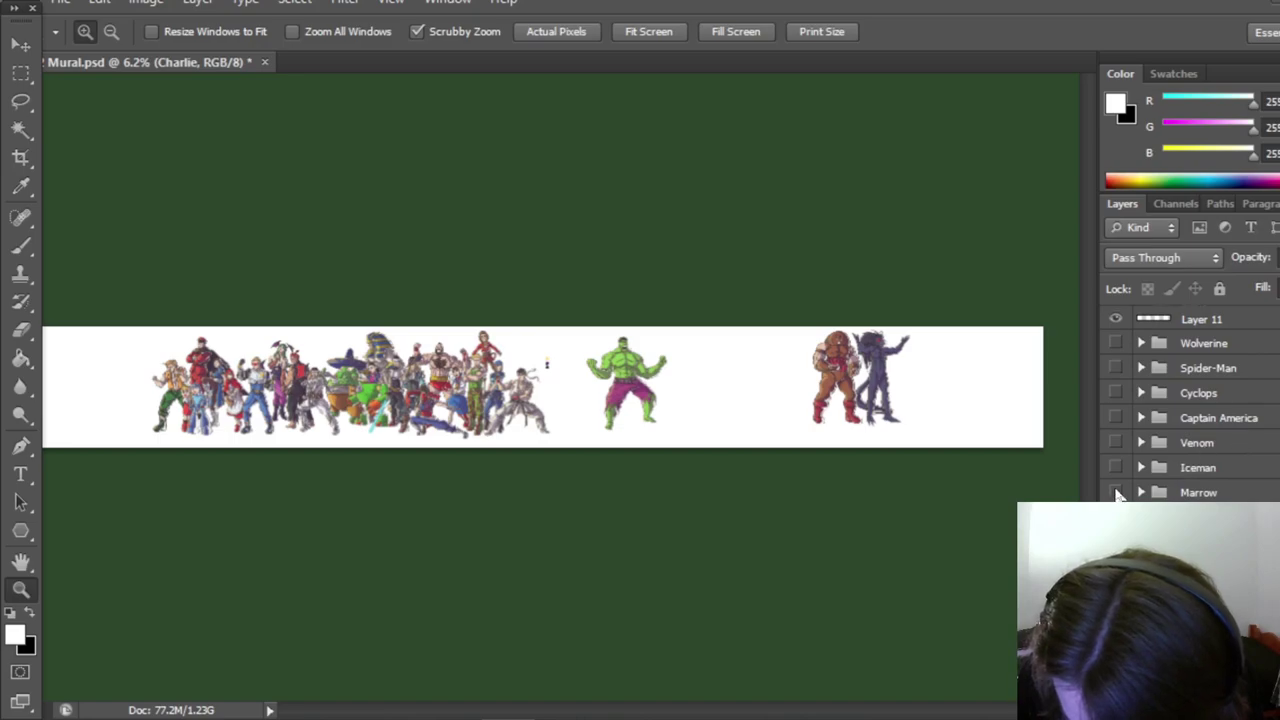
{"action": "left_click_drag", "start_coordinate": [1117, 494], "coordinate": [1117, 343]}
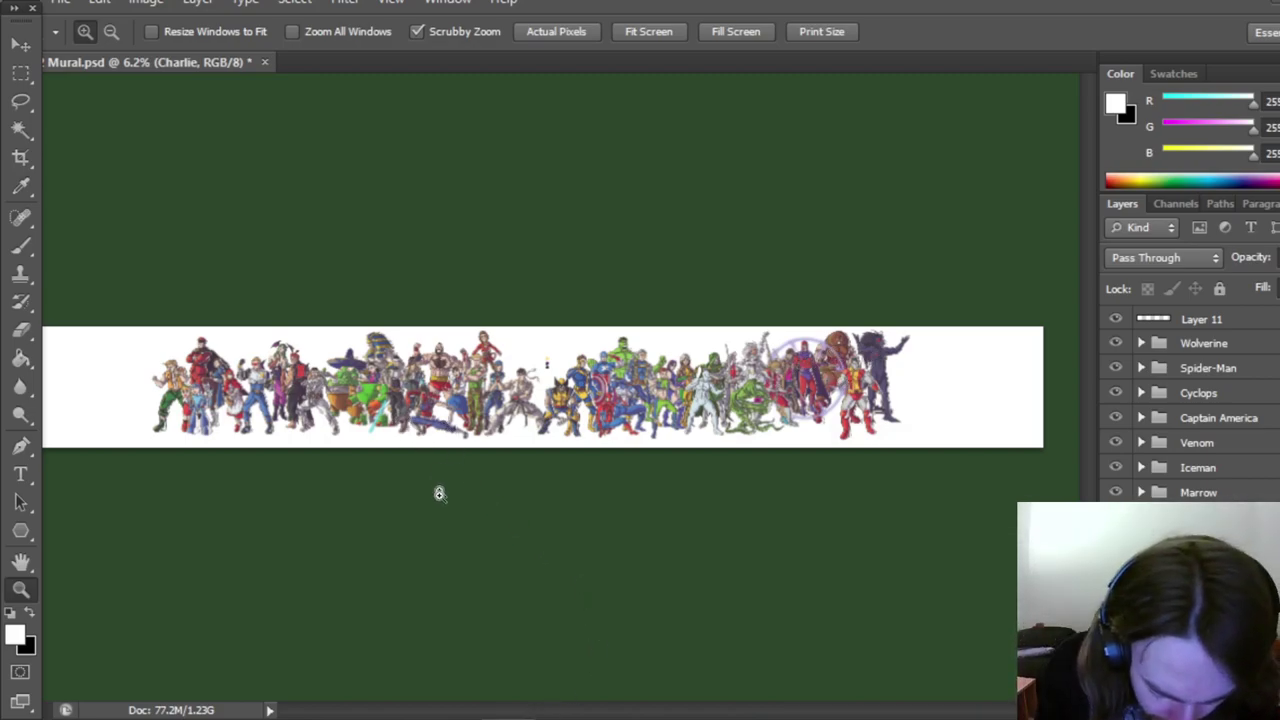
Step: Examine the full character line-up up close and check the layer groups for characters that are still hidden
{"action": "left_click", "coordinate": [620, 405]}
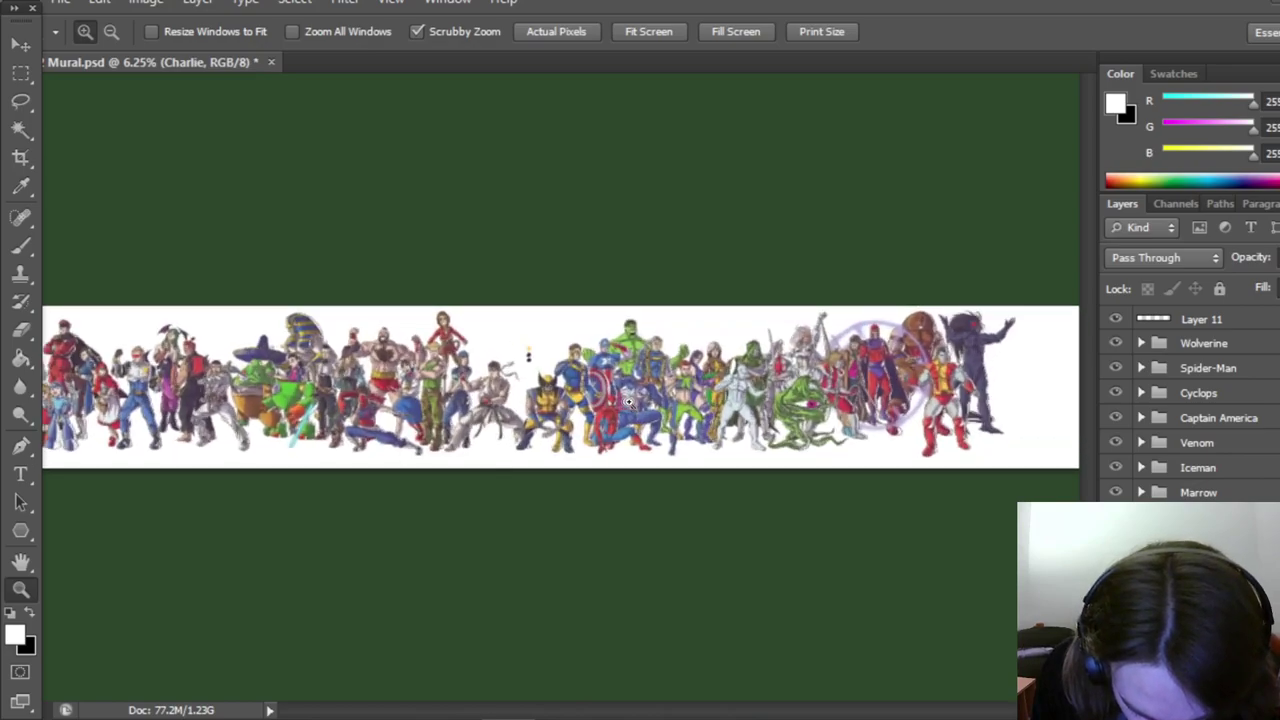
{"action": "left_click_drag", "start_coordinate": [761, 712], "coordinate": [754, 714]}
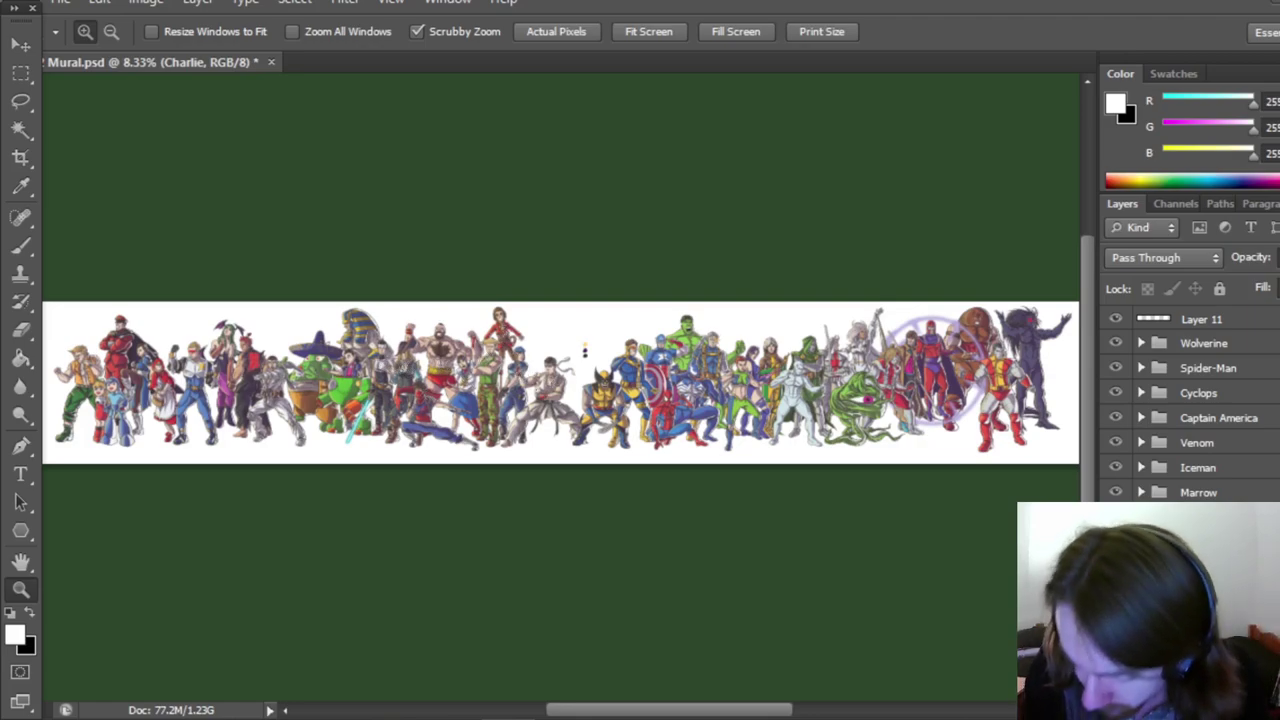
{"action": "scroll", "coordinate": [1190, 400], "scroll_direction": "down", "scroll_amount": 10}
{"action": "scroll", "coordinate": [1190, 400], "scroll_direction": "down", "scroll_amount": 8}
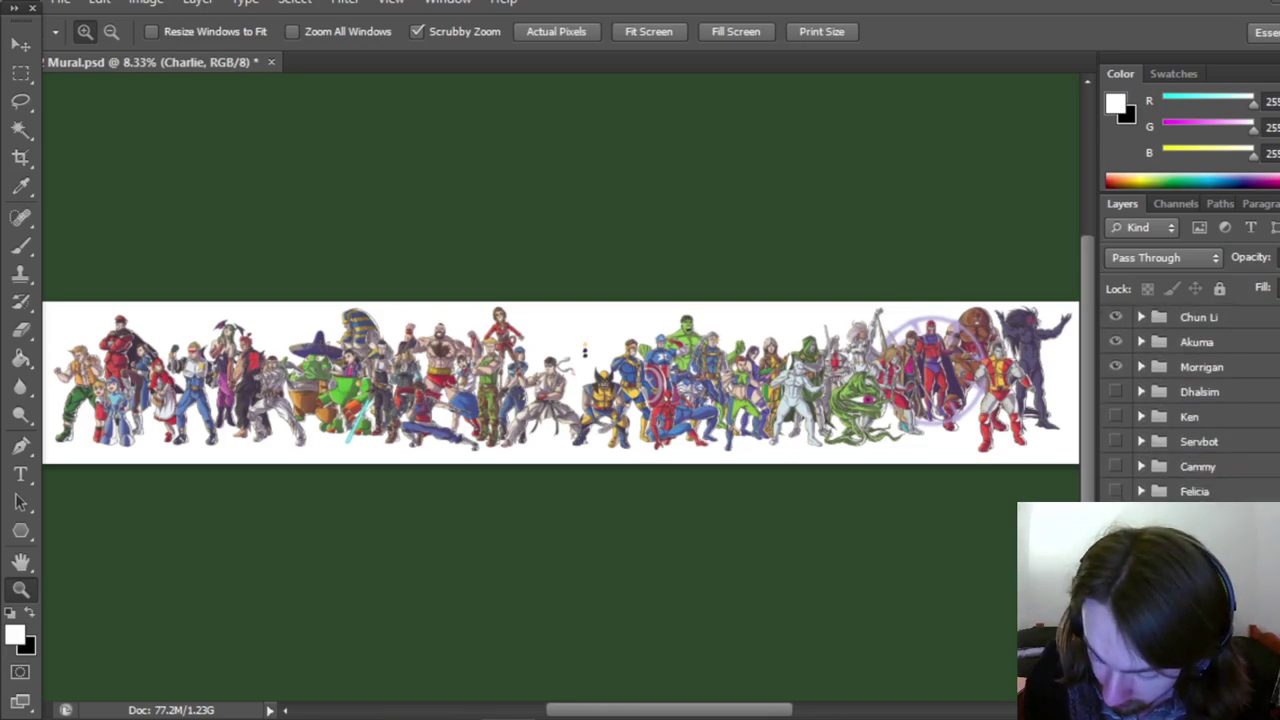
{"action": "scroll", "coordinate": [1190, 400], "scroll_direction": "up", "scroll_amount": 10}
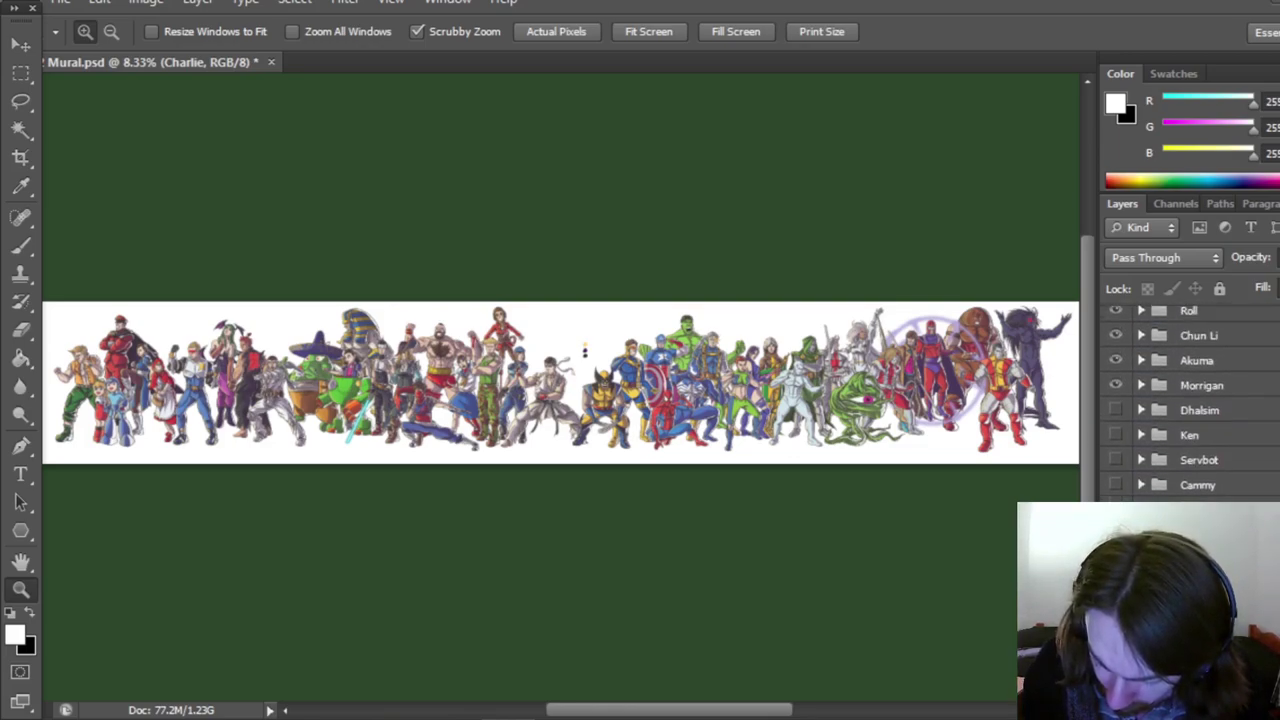
{"action": "scroll", "coordinate": [1232, 459], "scroll_direction": "up", "scroll_amount": 5}
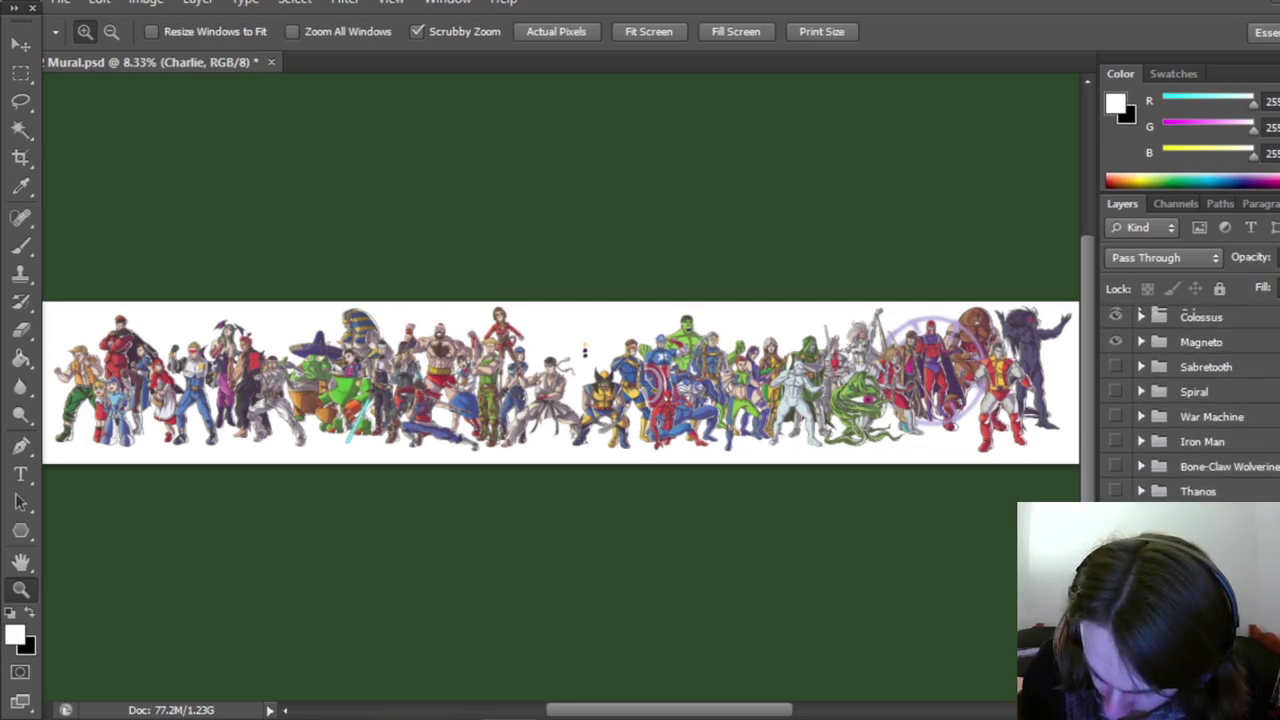
Step: Select the hidden Sabretooth group and save the mural
{"action": "left_click", "coordinate": [1207, 459]}
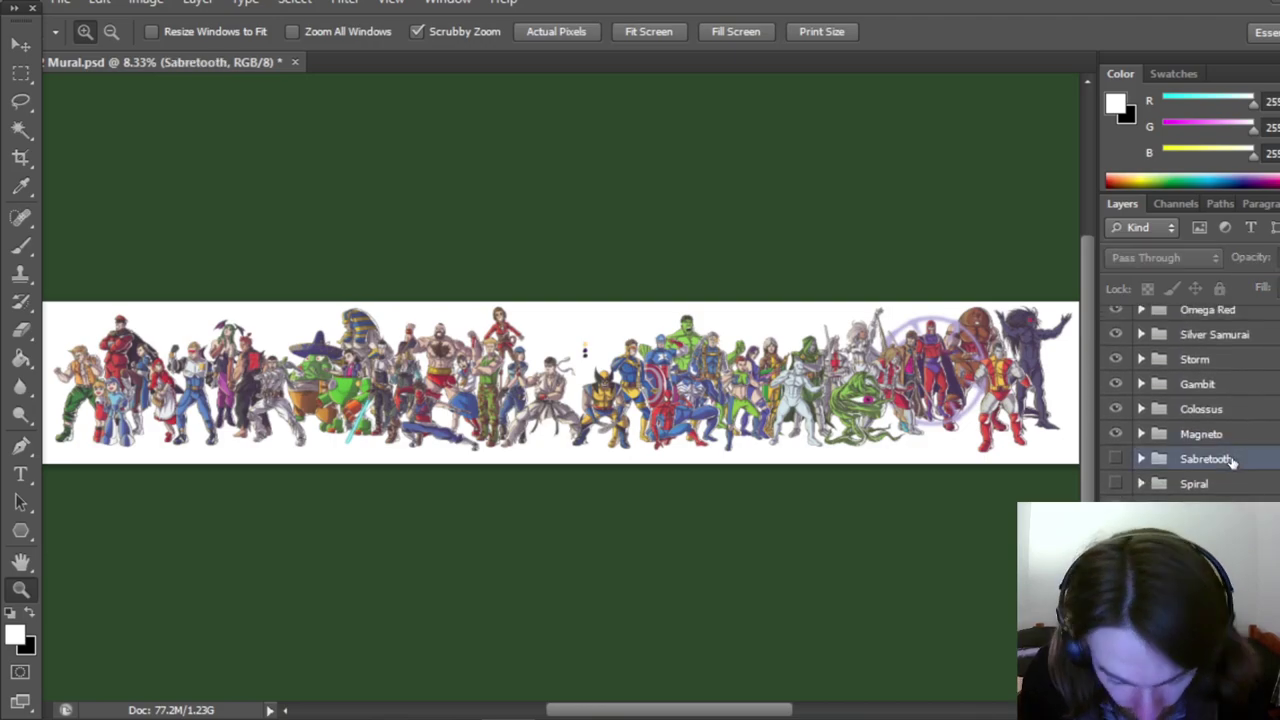
{"action": "scroll", "coordinate": [1190, 400], "scroll_direction": "up", "scroll_amount": 1}
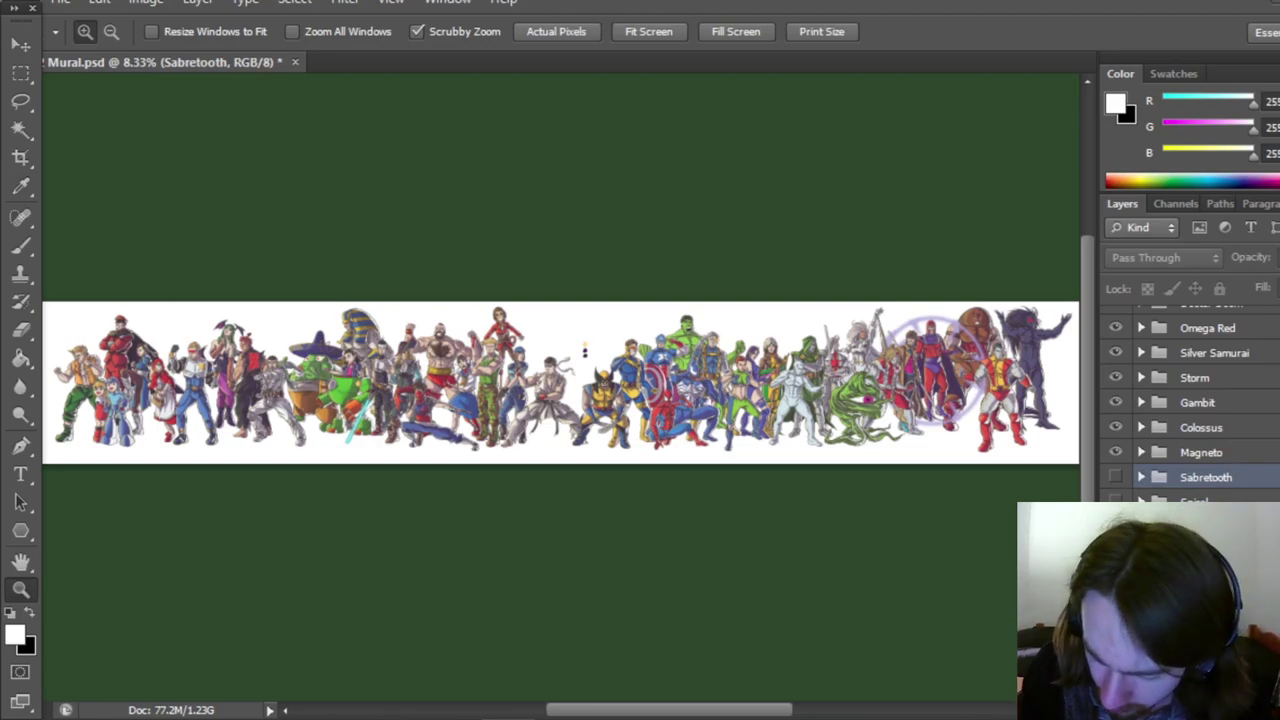
{"action": "scroll", "coordinate": [1190, 400], "scroll_direction": "up", "scroll_amount": 5}
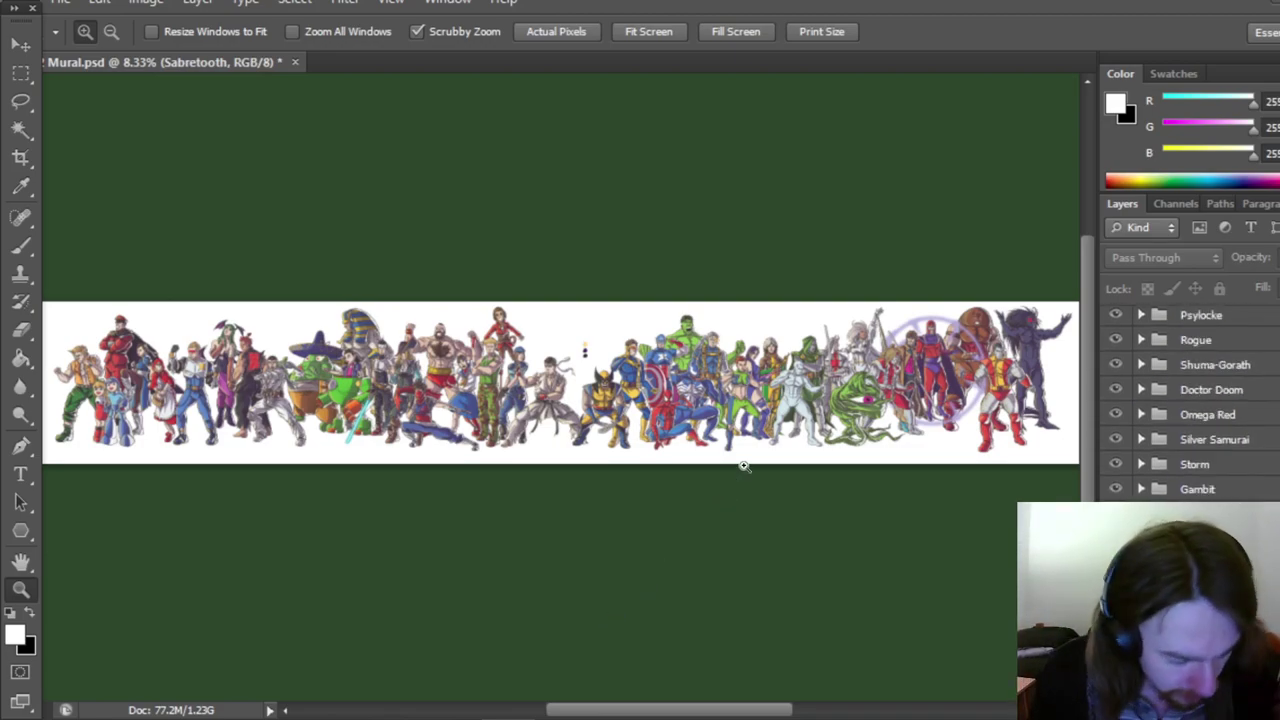
{"action": "key", "text": "ctrl+s"}
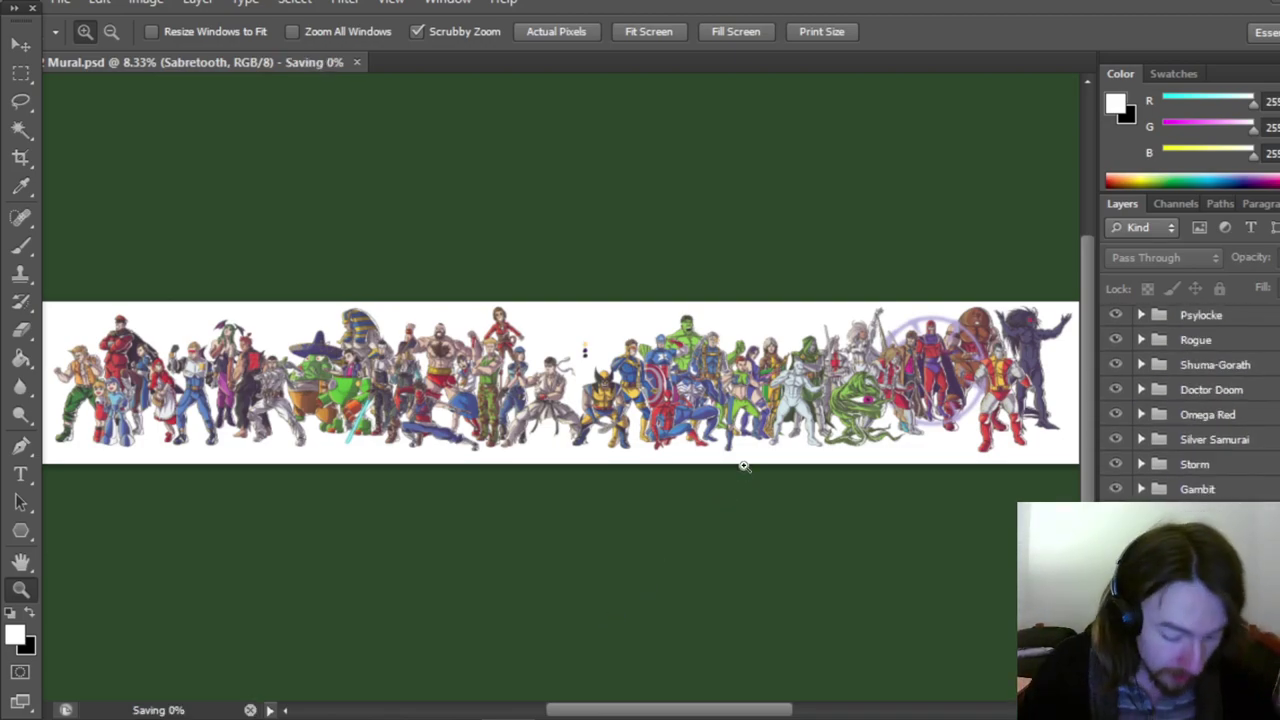